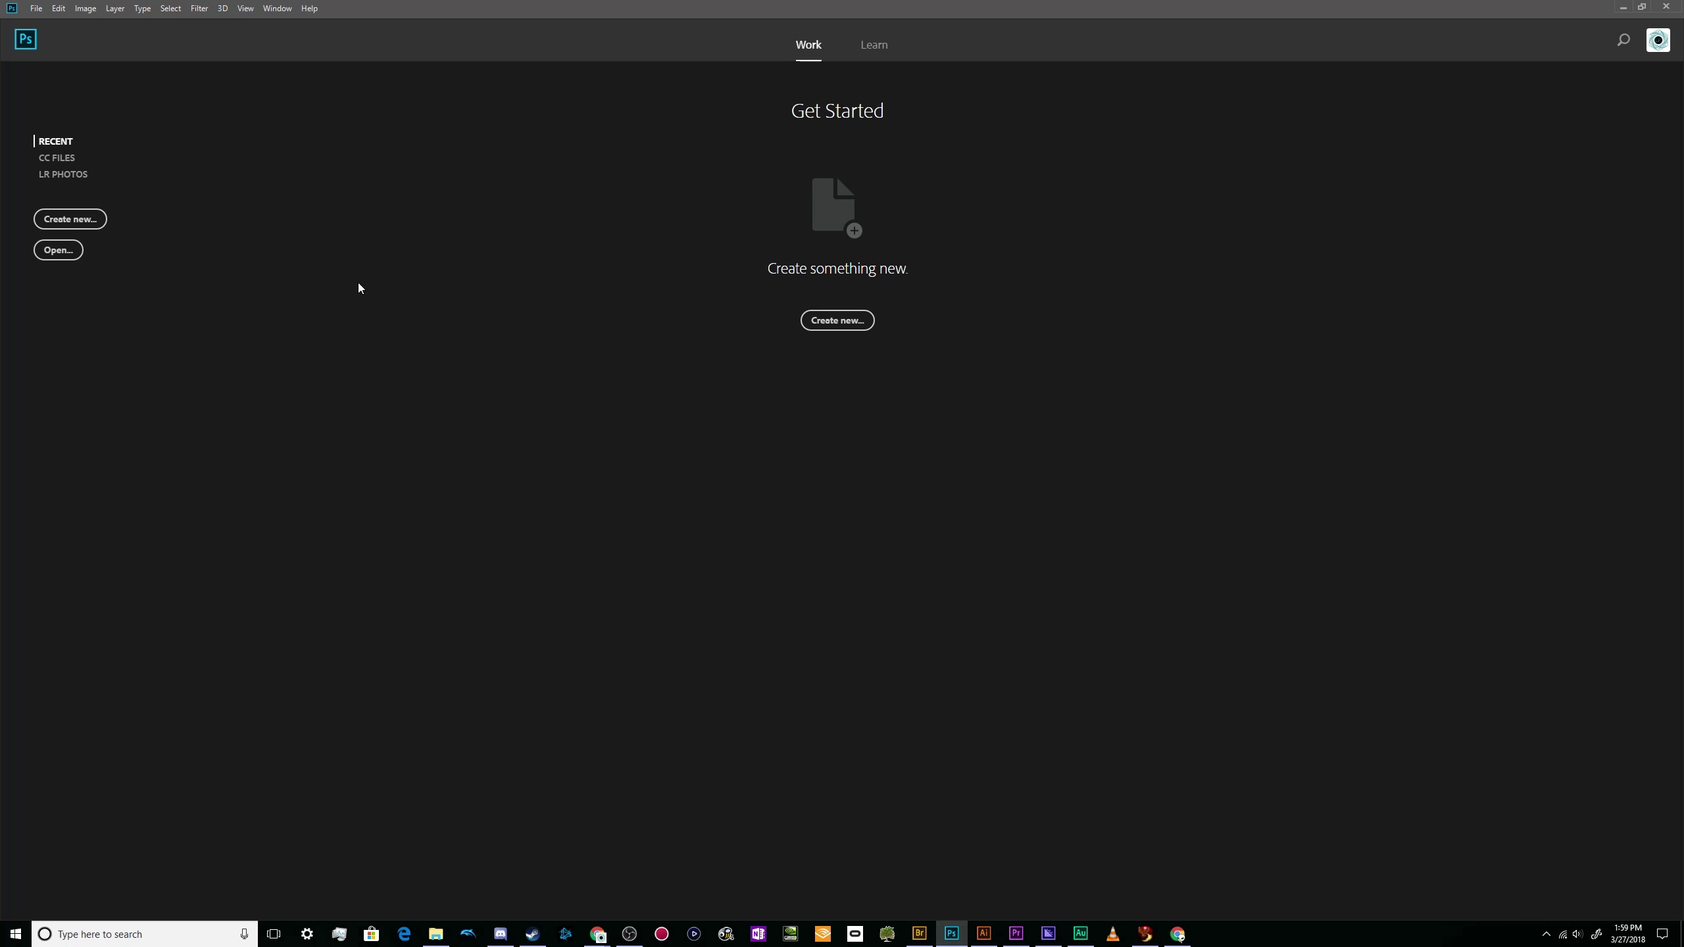
- Create Untitled-1, a 1280 × 720 px, 72 ppi document with a transparent background
click(70, 219)
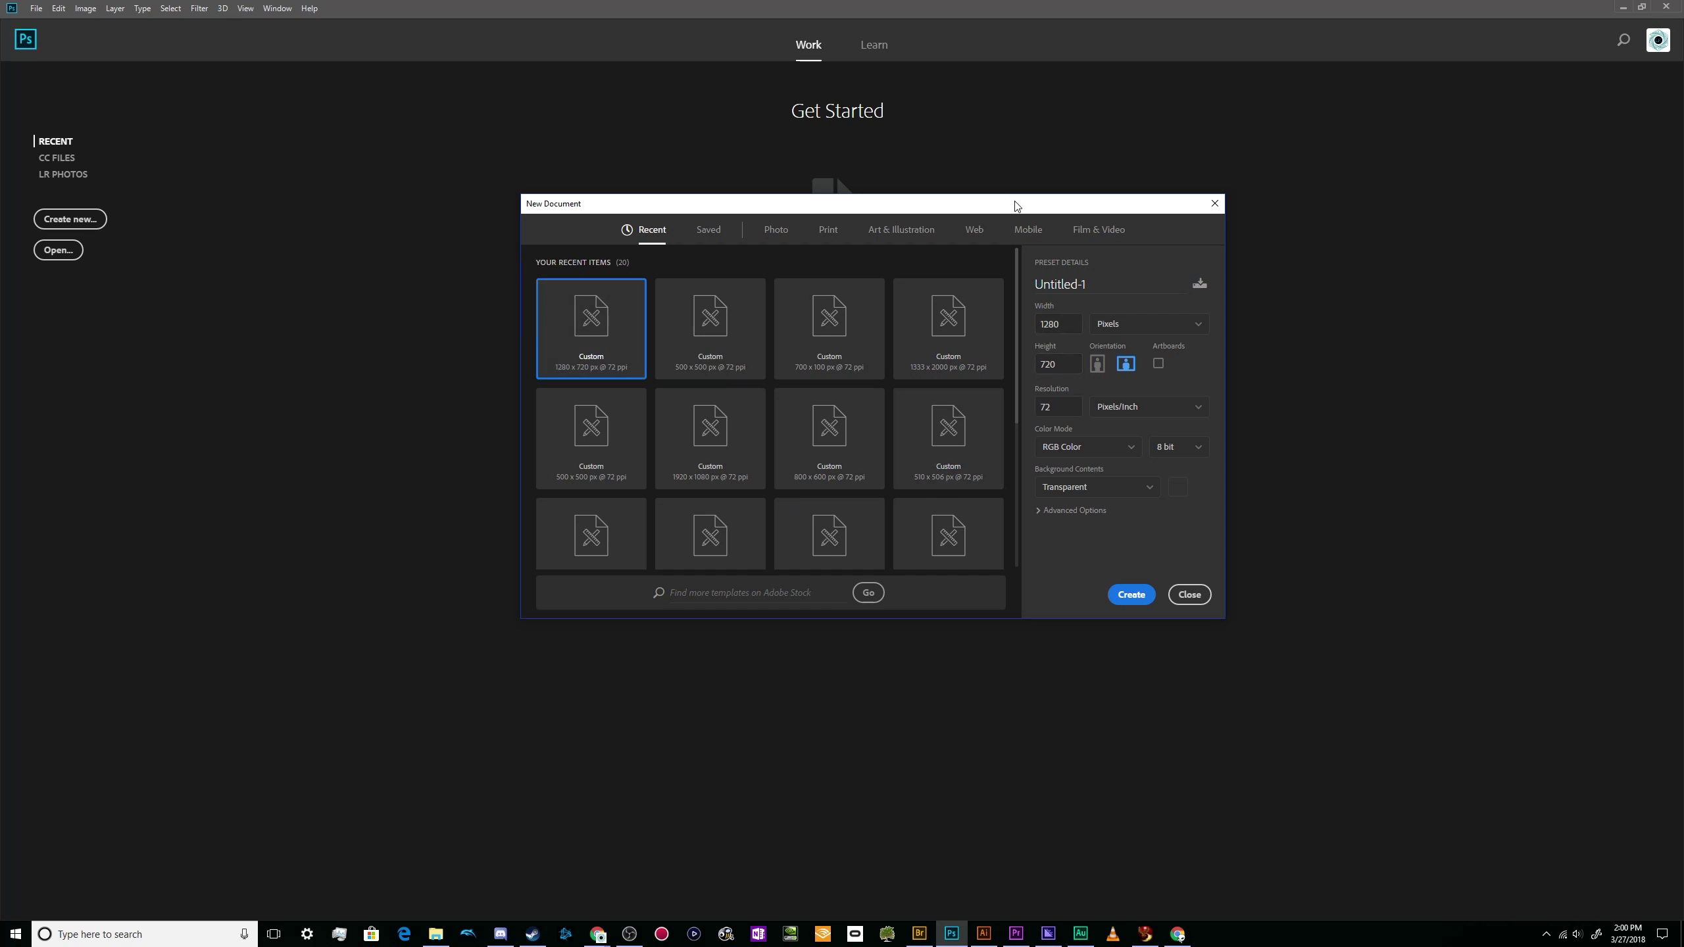
drag(1018, 203, 1007, 148)
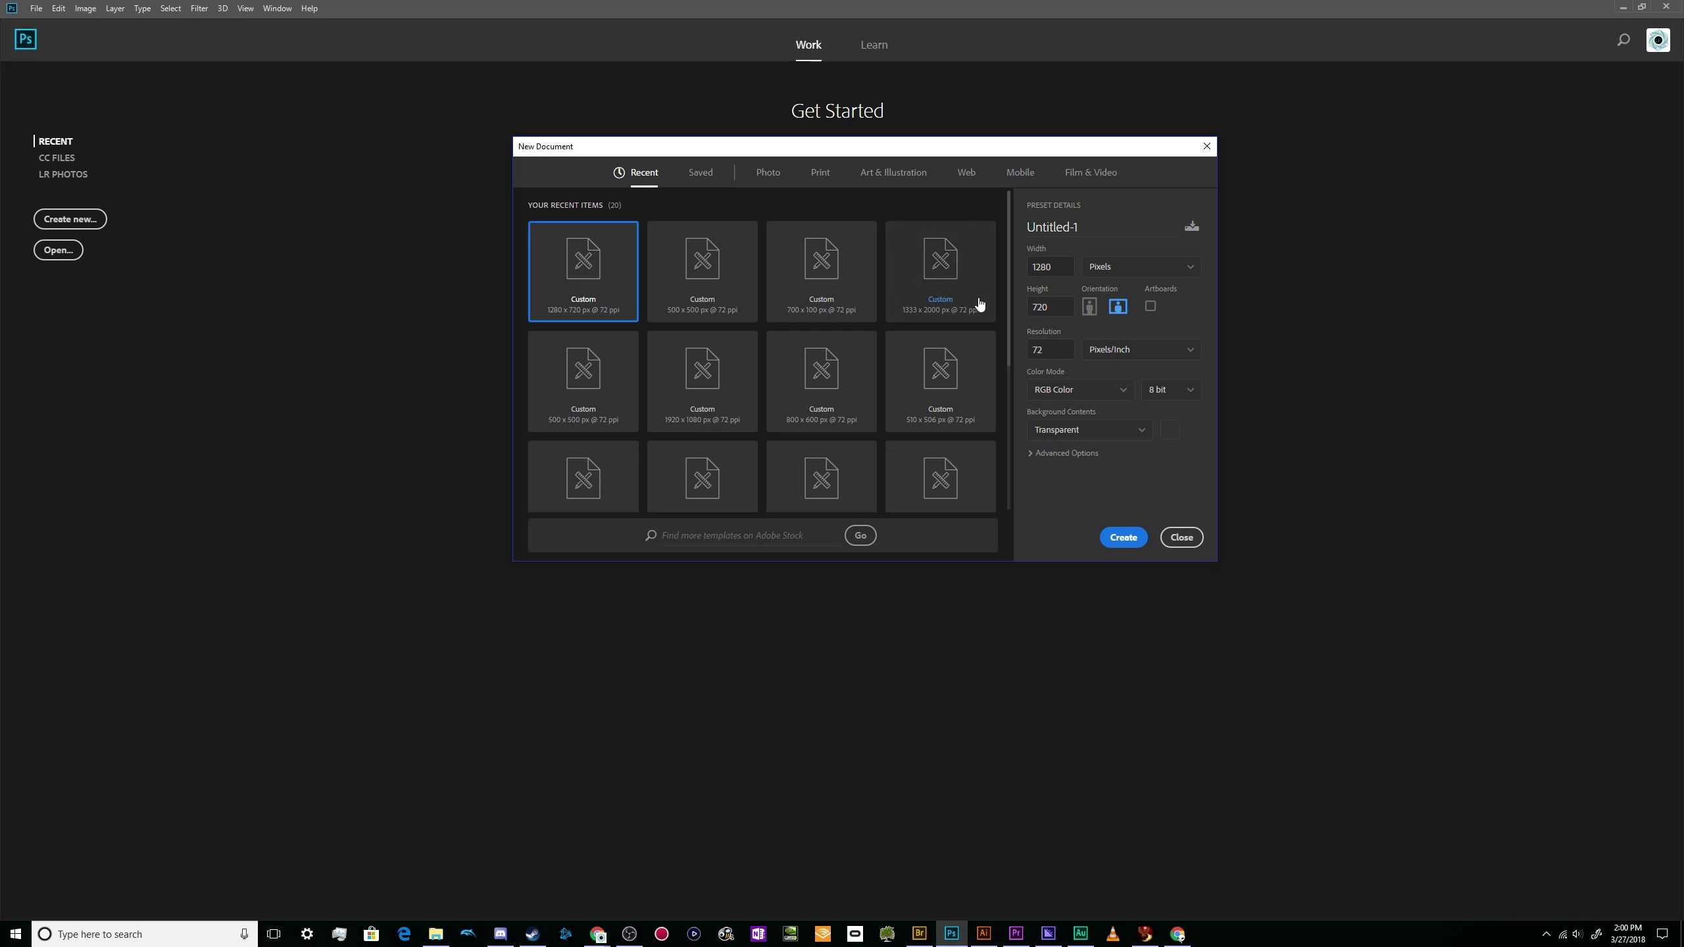
click(1135, 540)
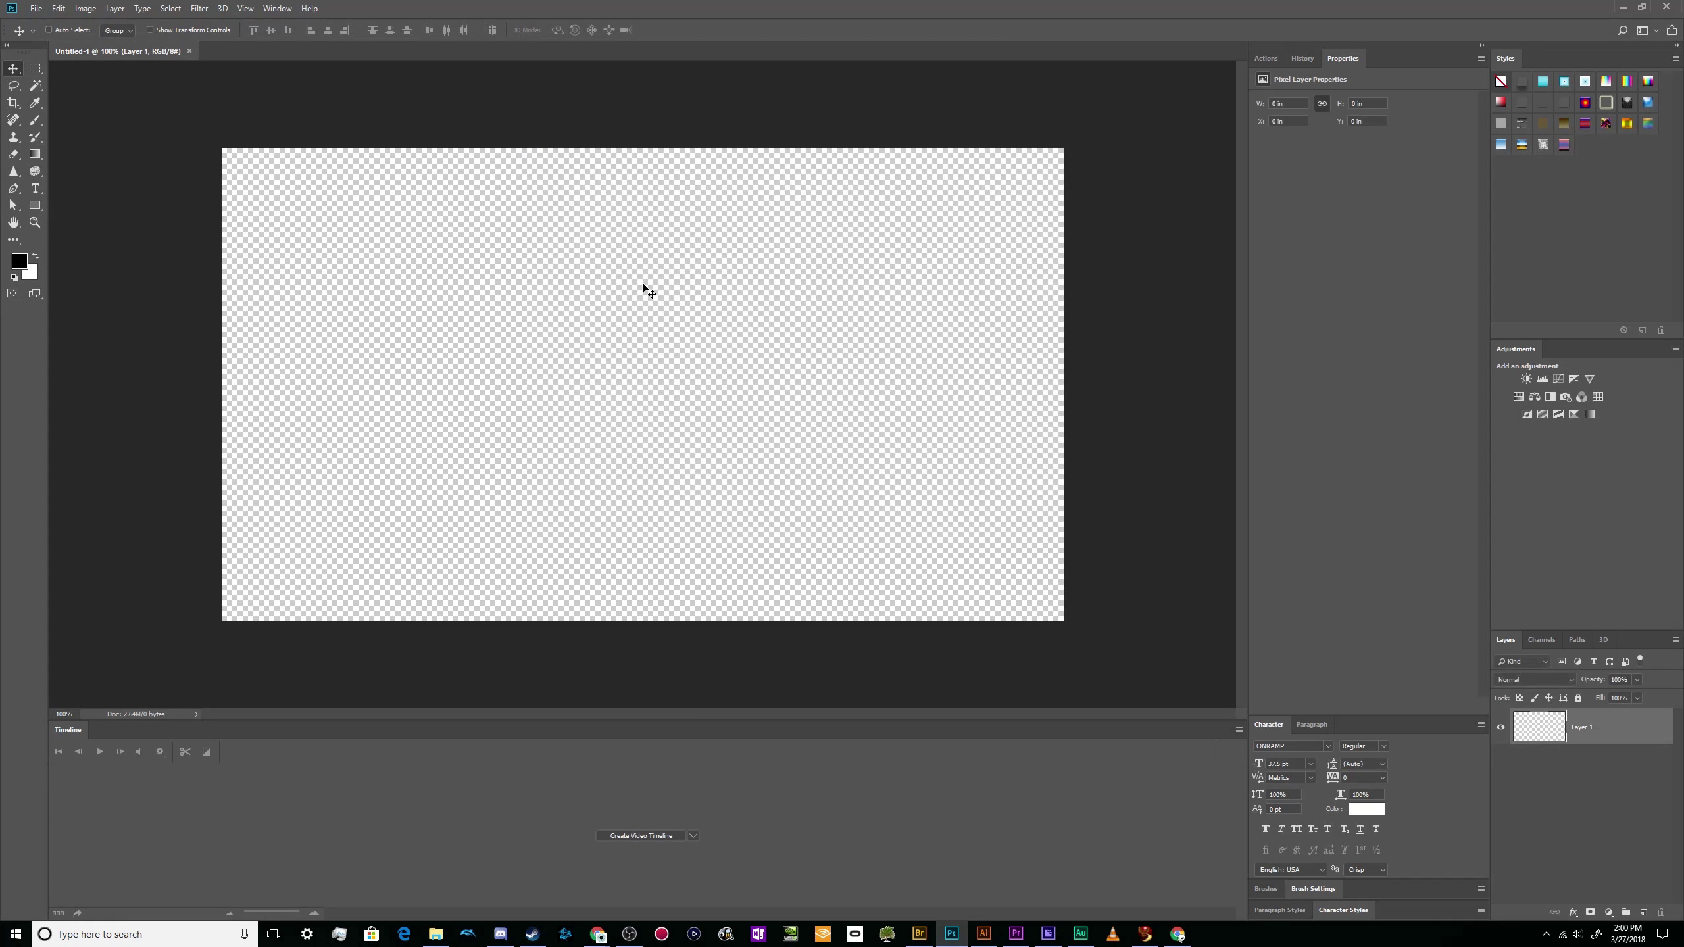
- Close the Timeline panel and bring it back through the Window menu
right_click(59, 739)
click(85, 746)
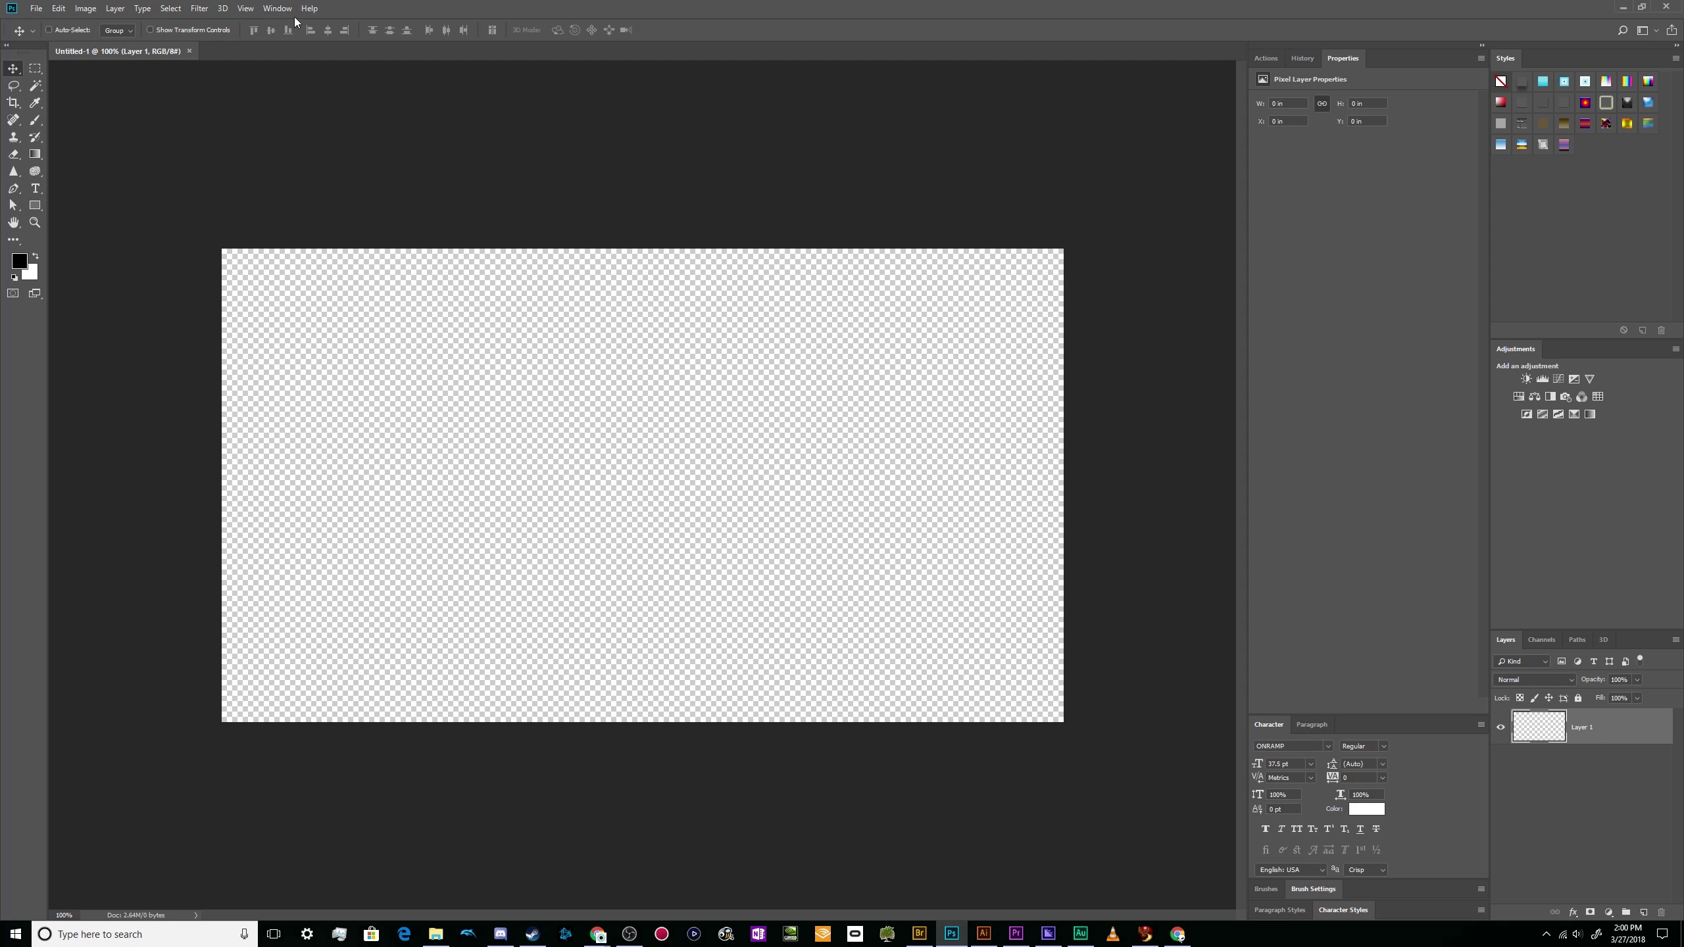
click(277, 8)
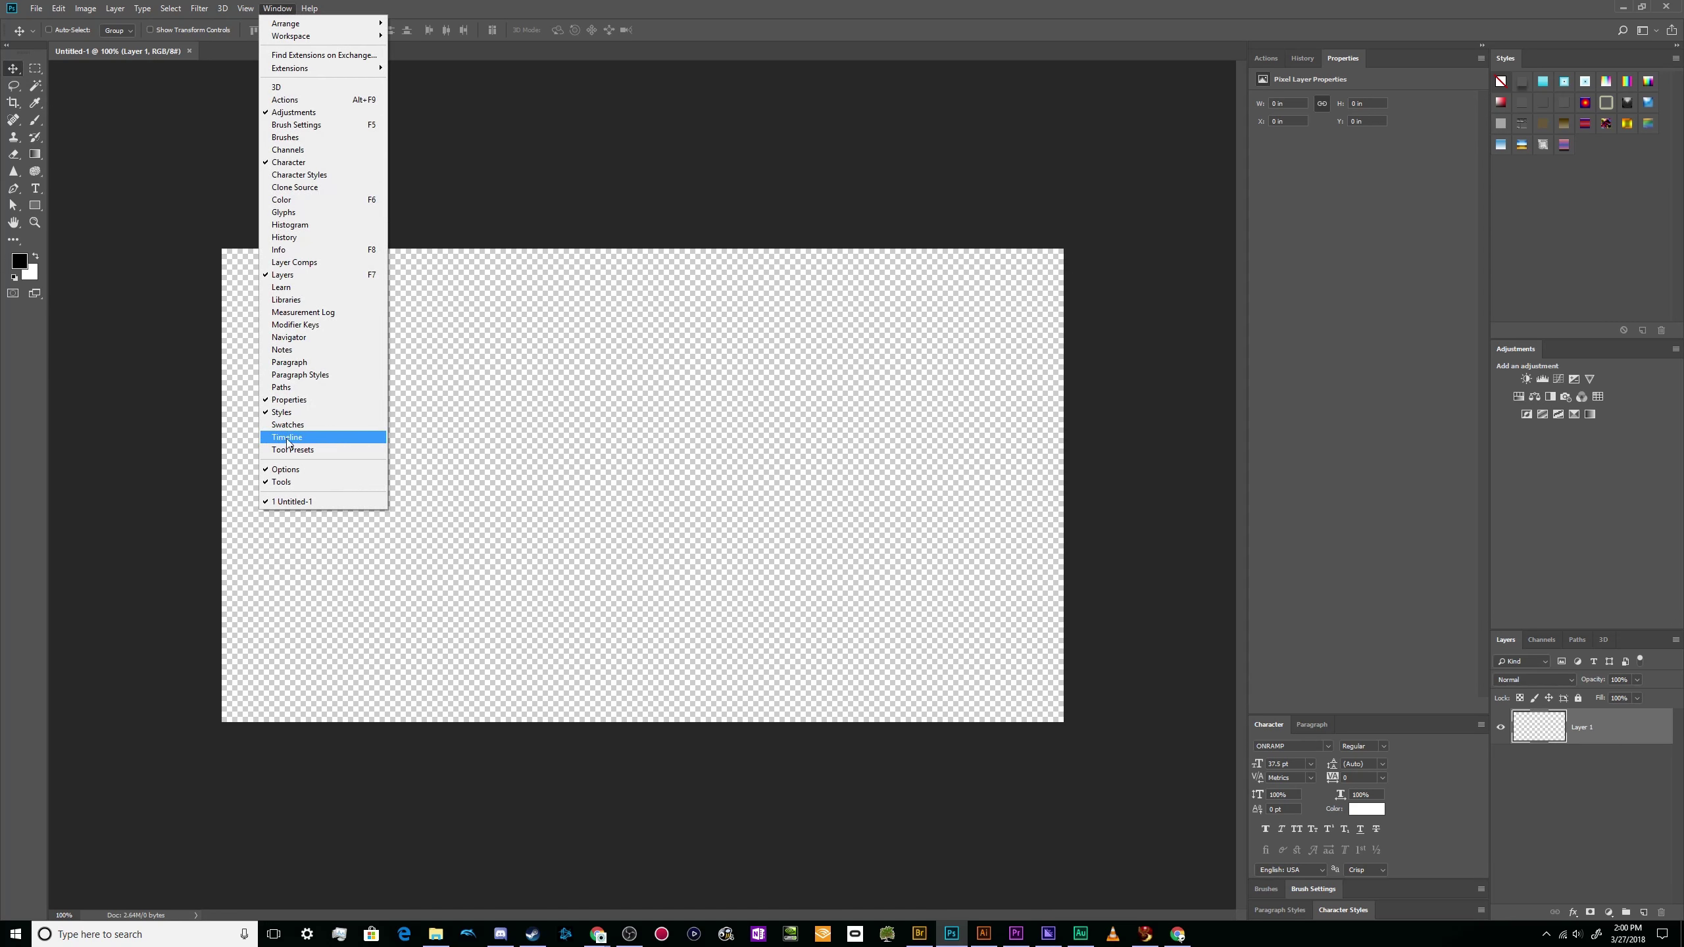
click(346, 442)
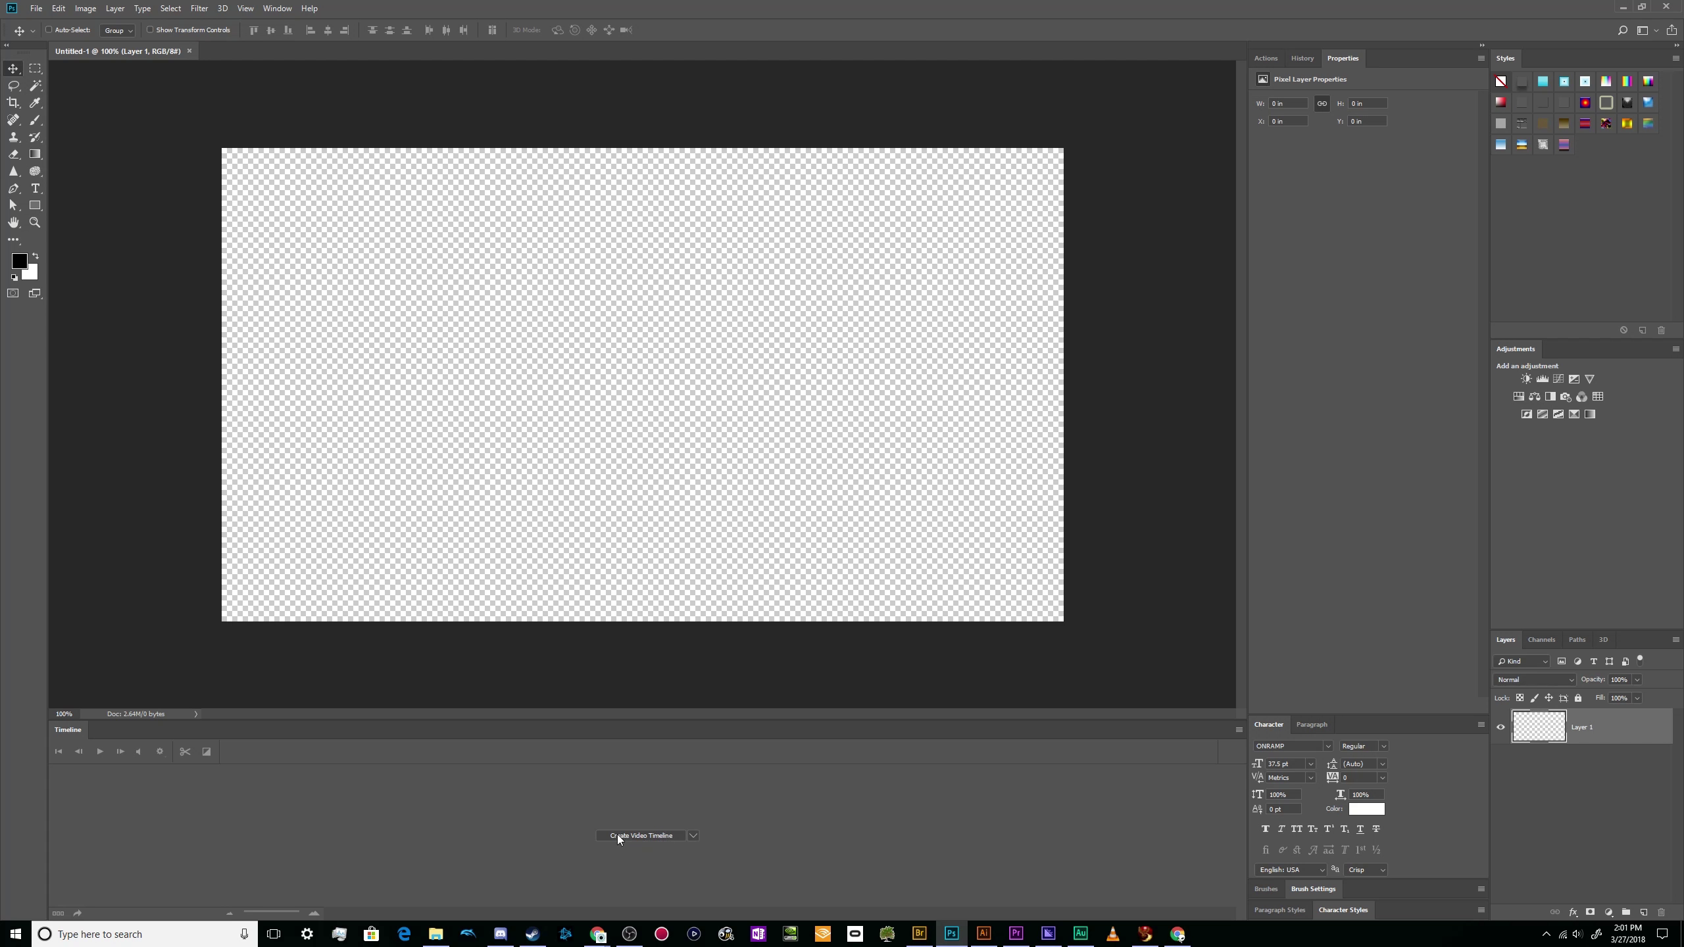
- Create a video timeline so Layer 1 becomes a clip track with an audio track
click(693, 836)
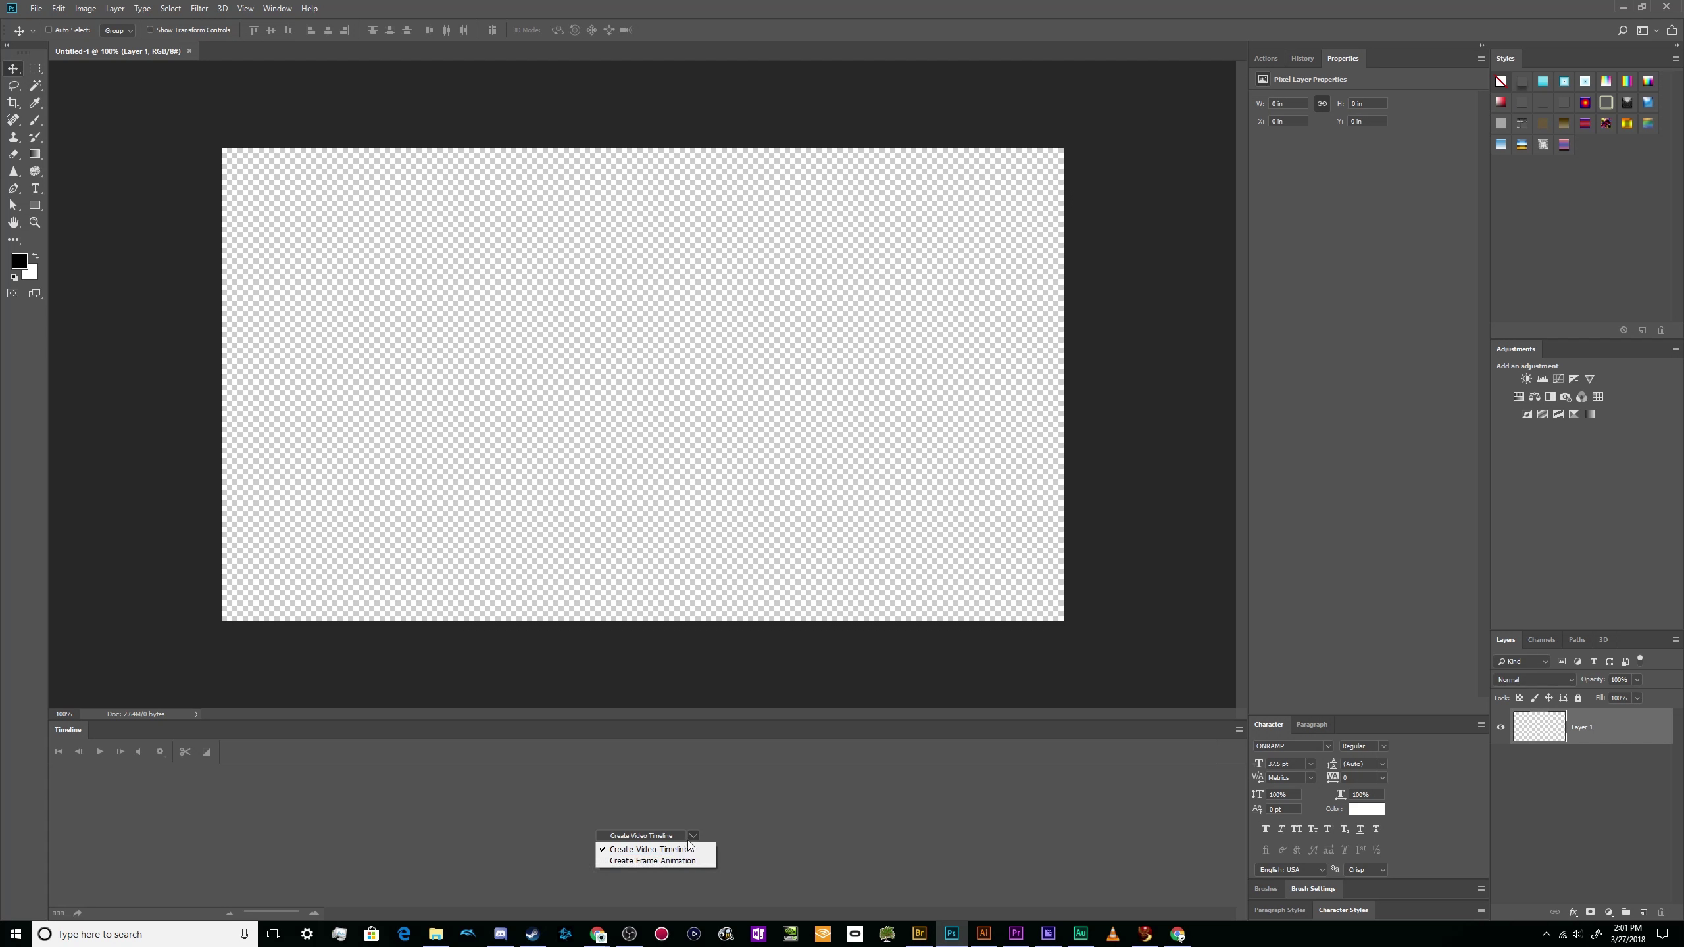
click(726, 831)
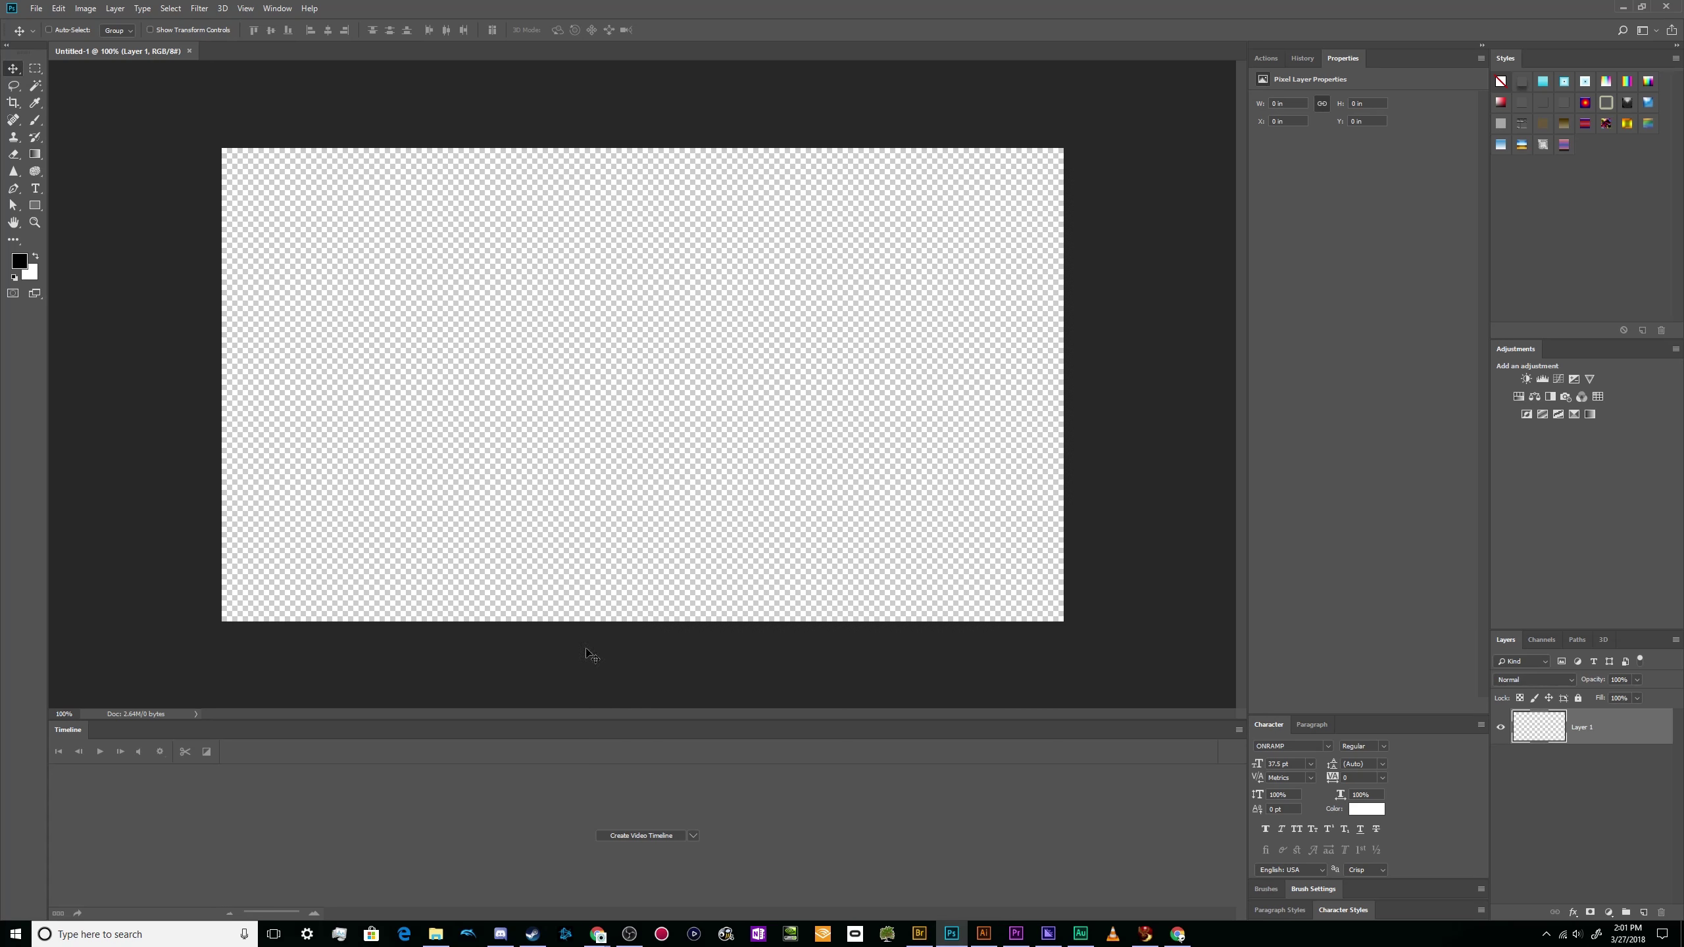
click(618, 838)
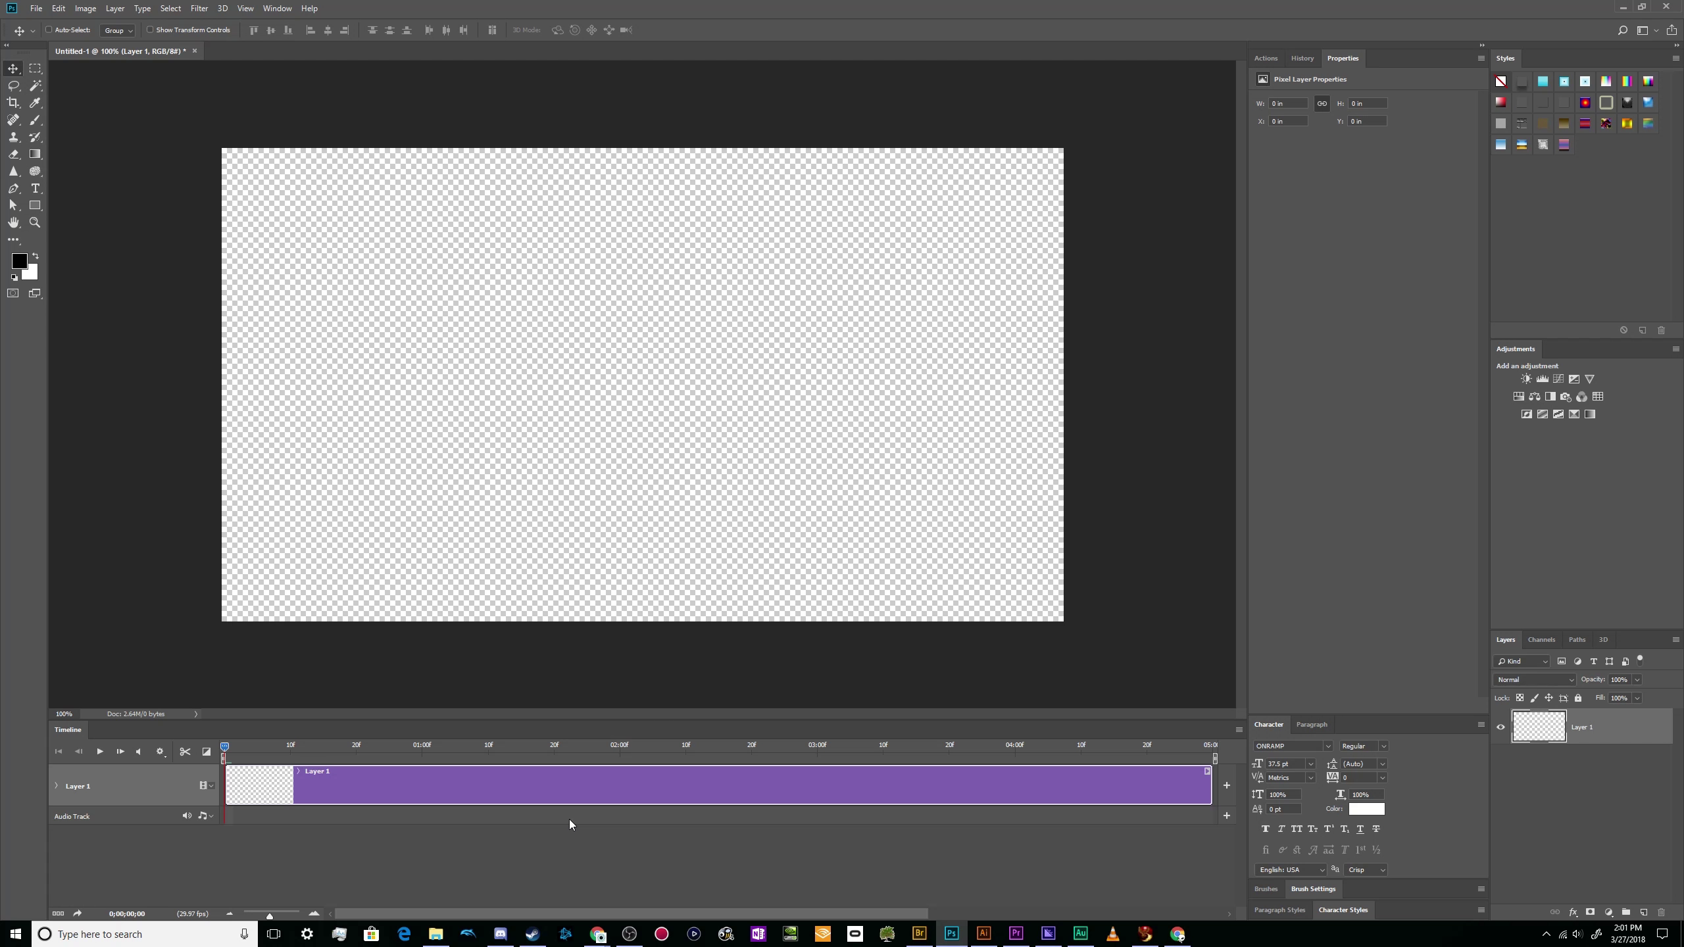
- Drag It Time Snoo Snoo.mp4 from Adobe Bridge onto the canvas and scale it up to the canvas height
click(919, 934)
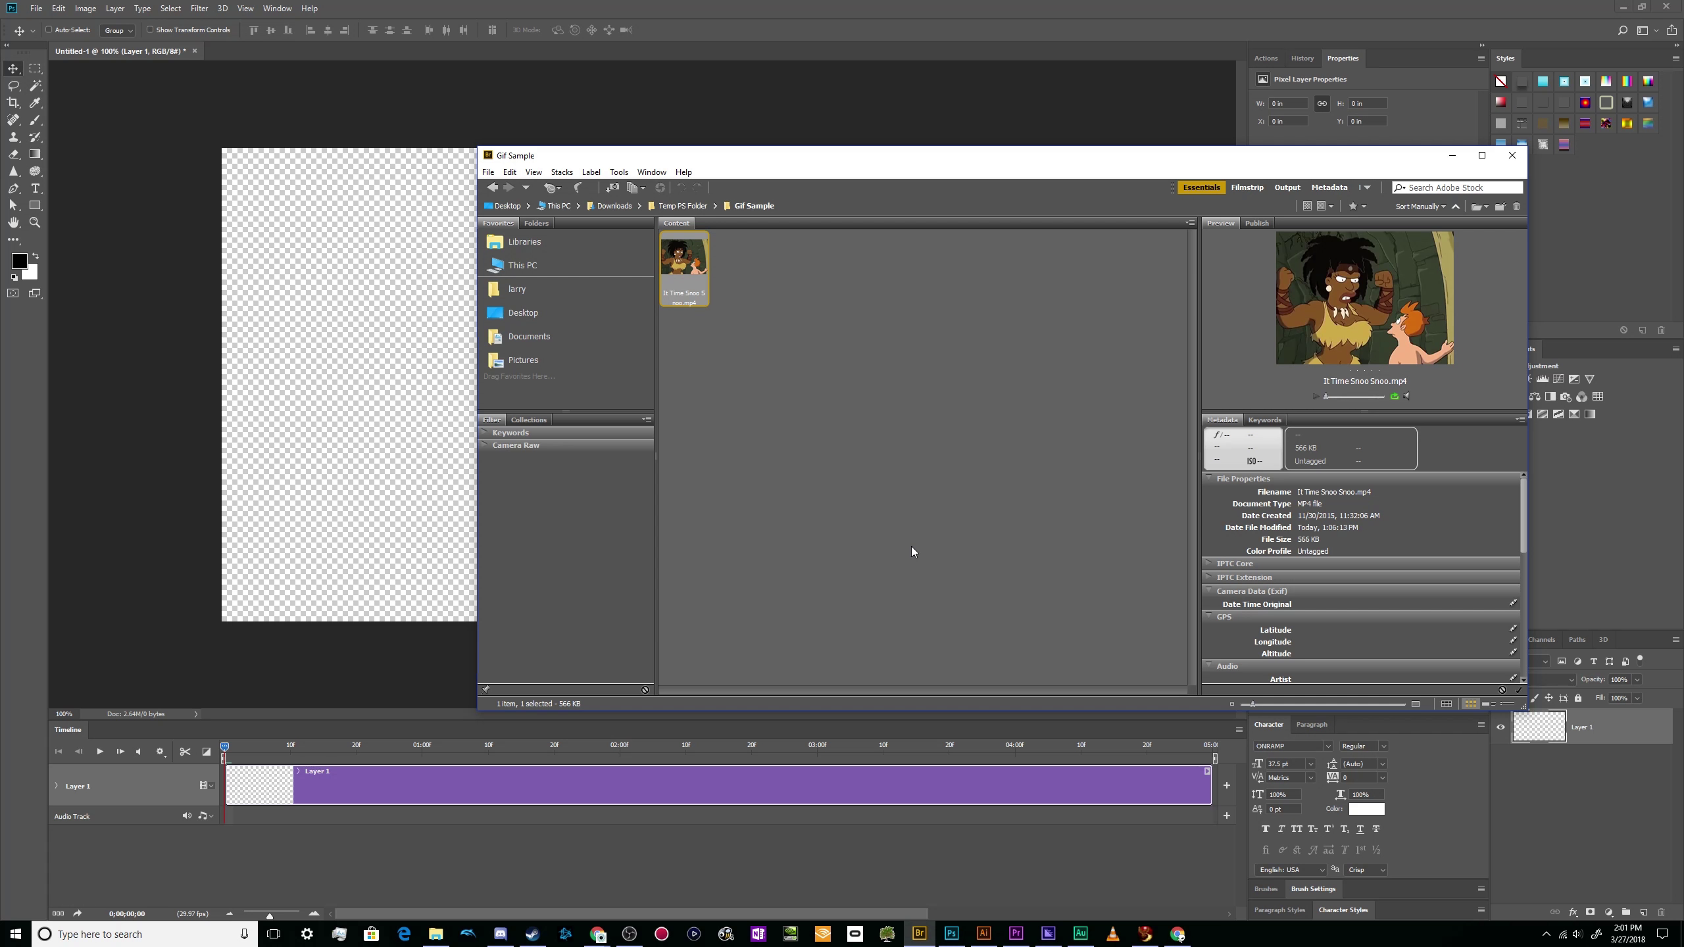
drag(951, 160, 1365, 306)
drag(1101, 406, 505, 246)
drag(672, 384, 988, 624)
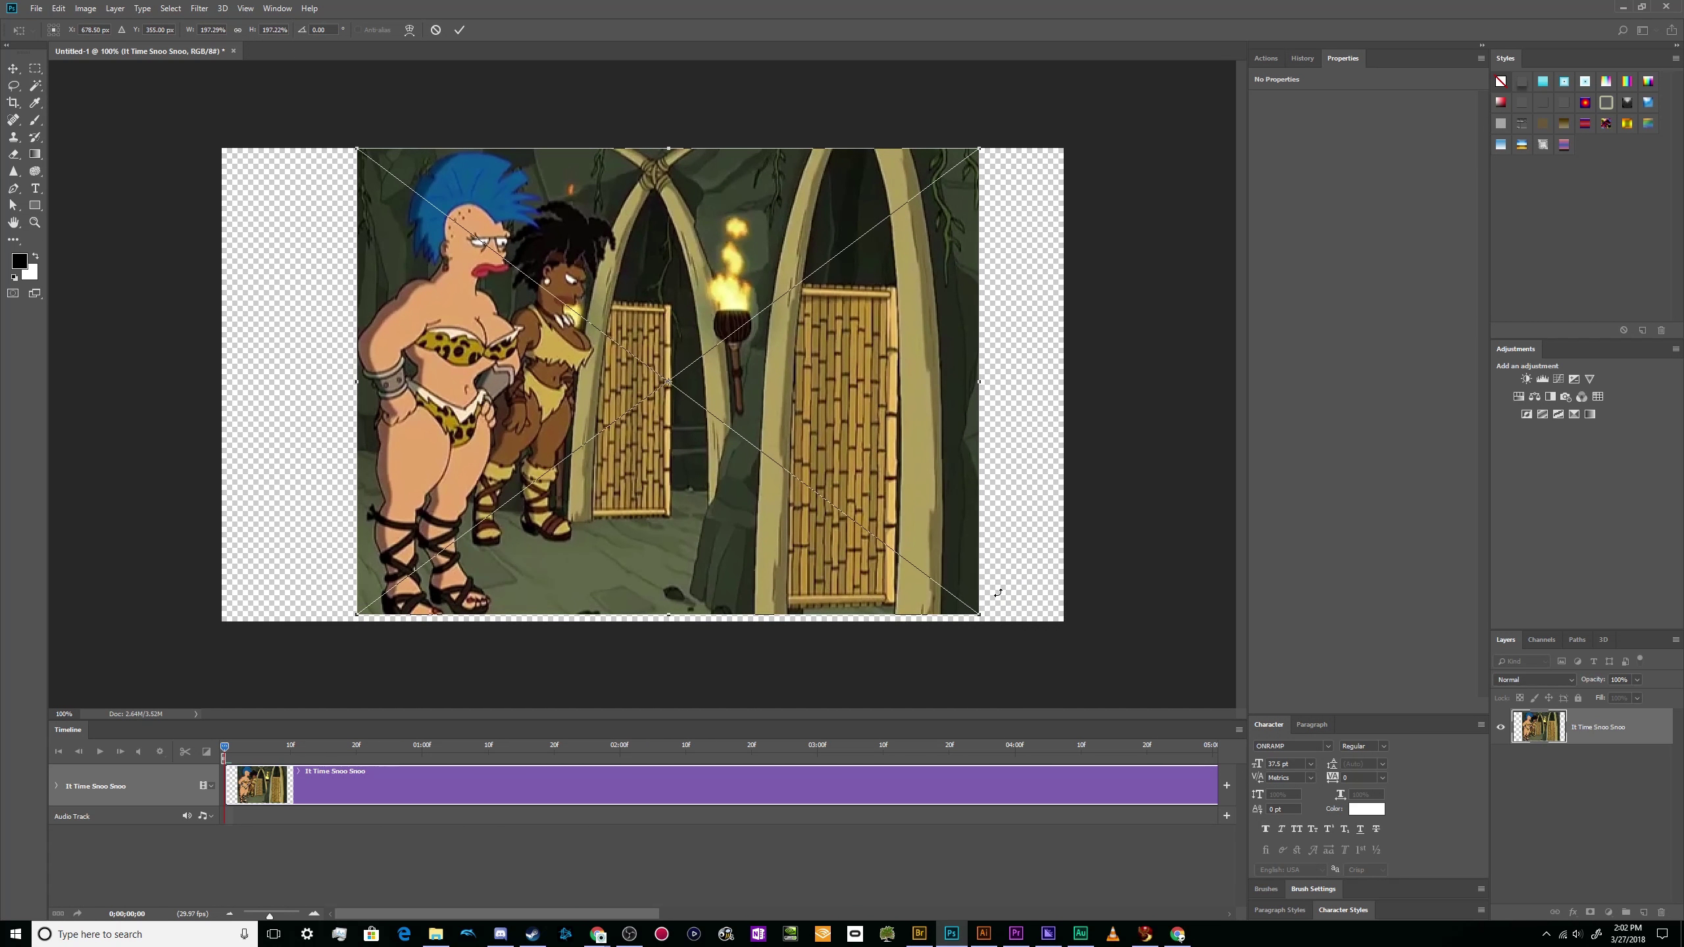
- Re-place It Time Snoo Snoo.mp4 from Bridge, scaled to about 200% to fill the canvas height
key(Escape)
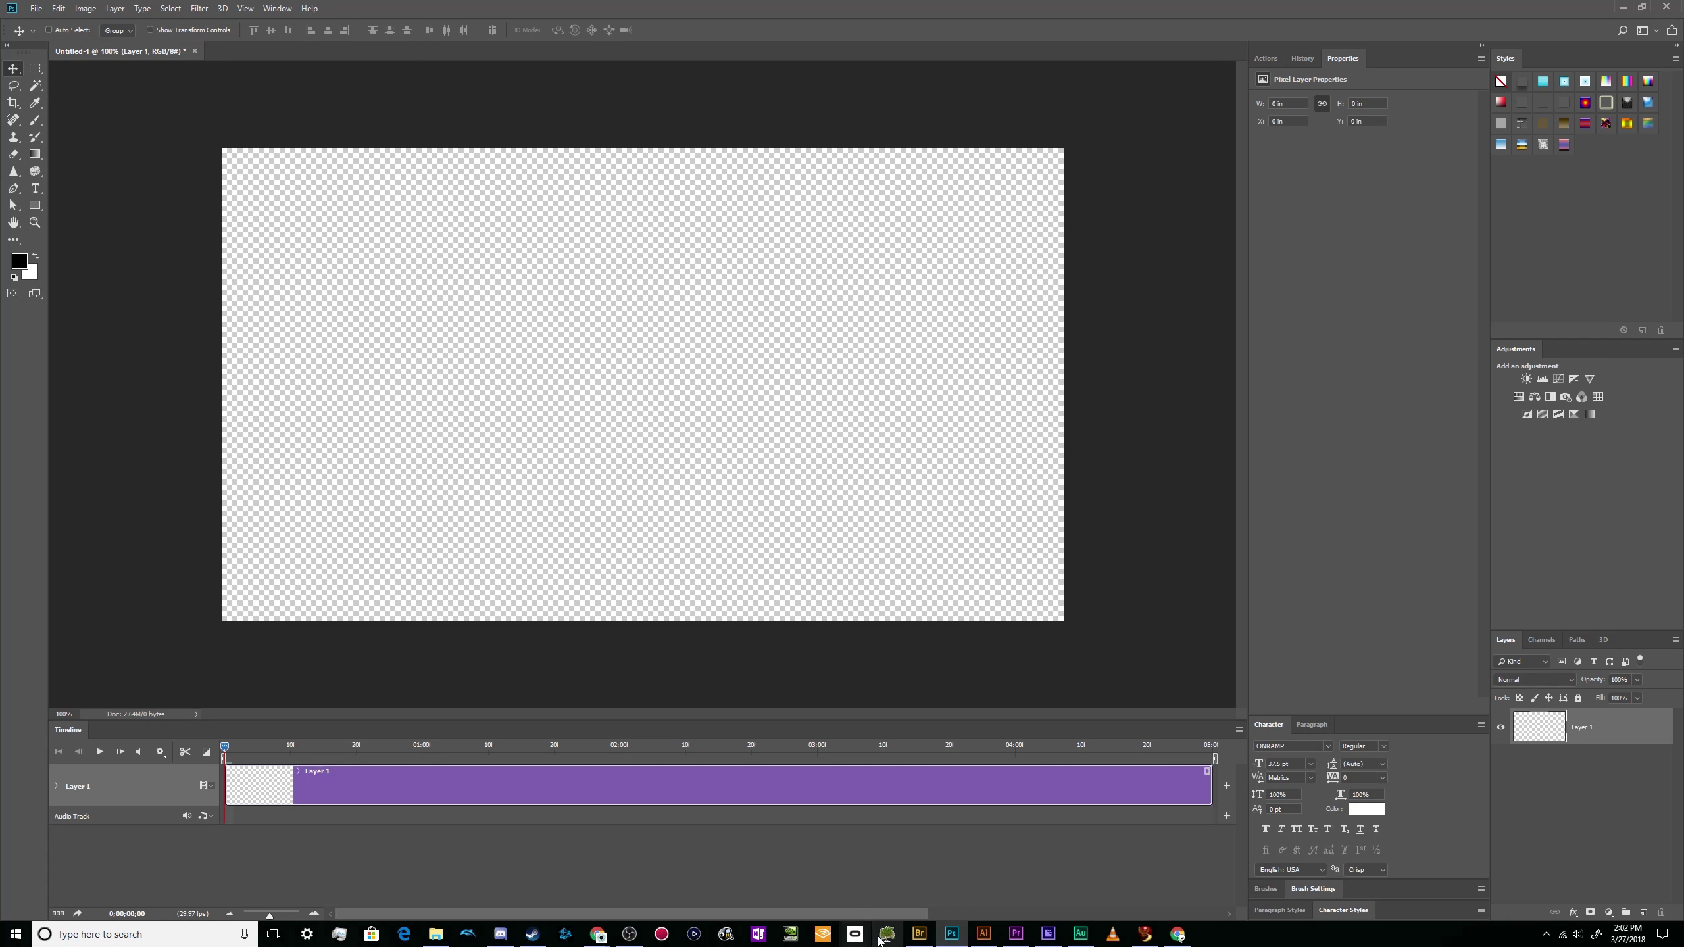
click(919, 934)
drag(1094, 414, 507, 377)
drag(597, 406, 438, 286)
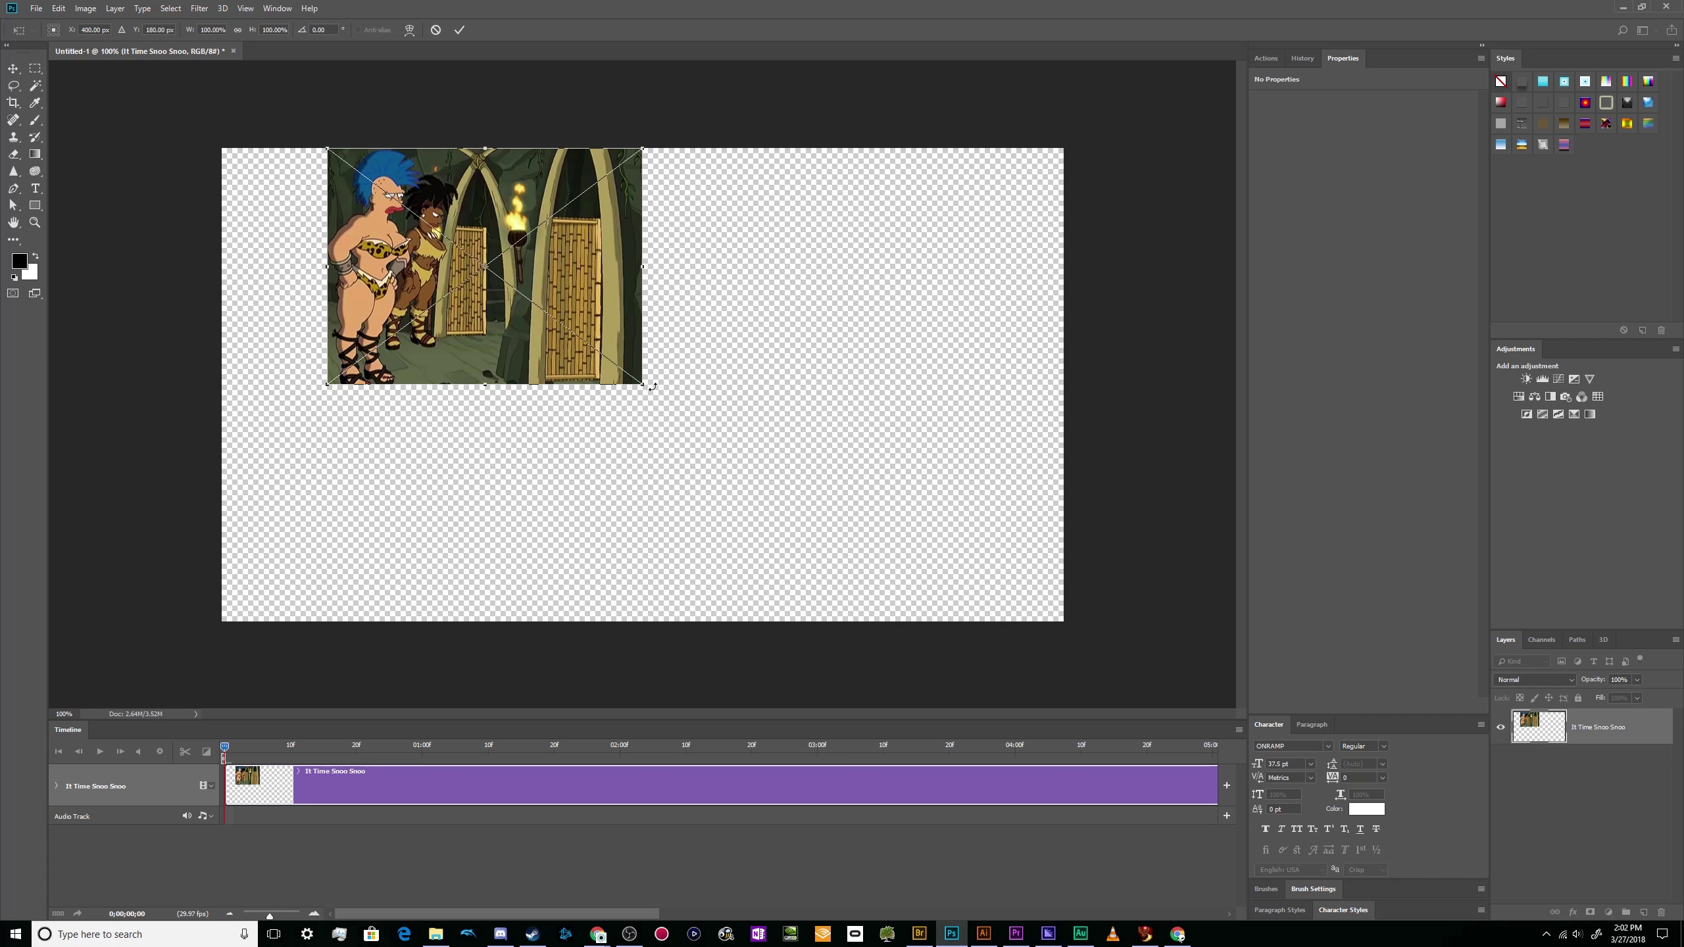
drag(641, 385, 959, 616)
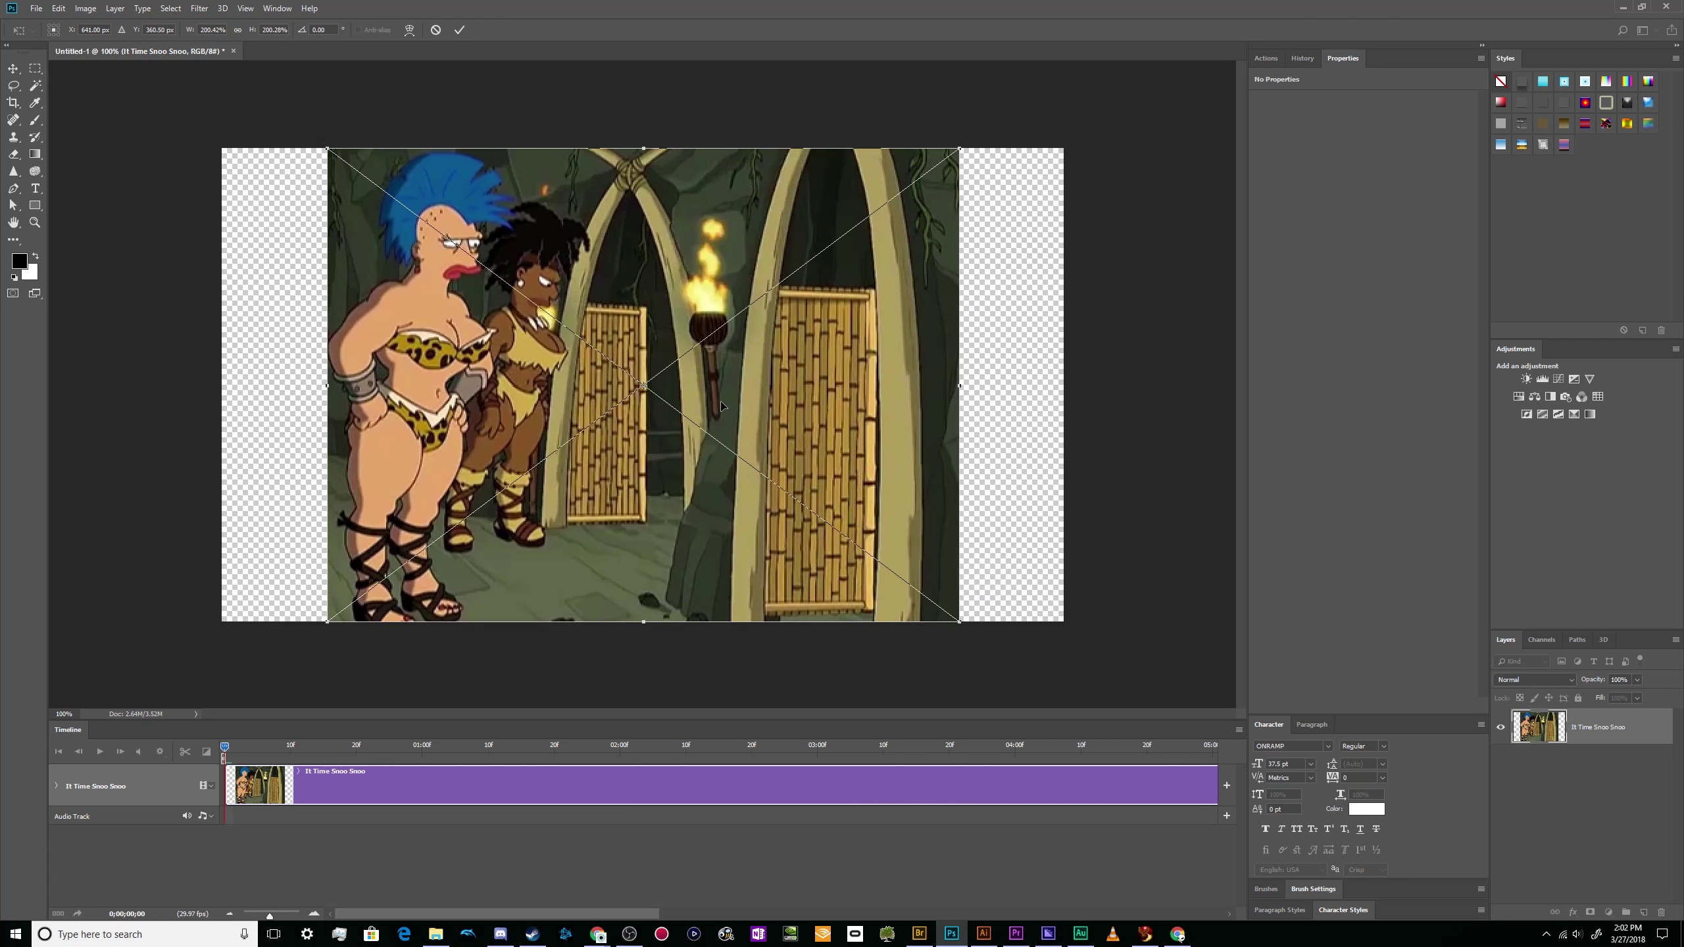
key(Return)
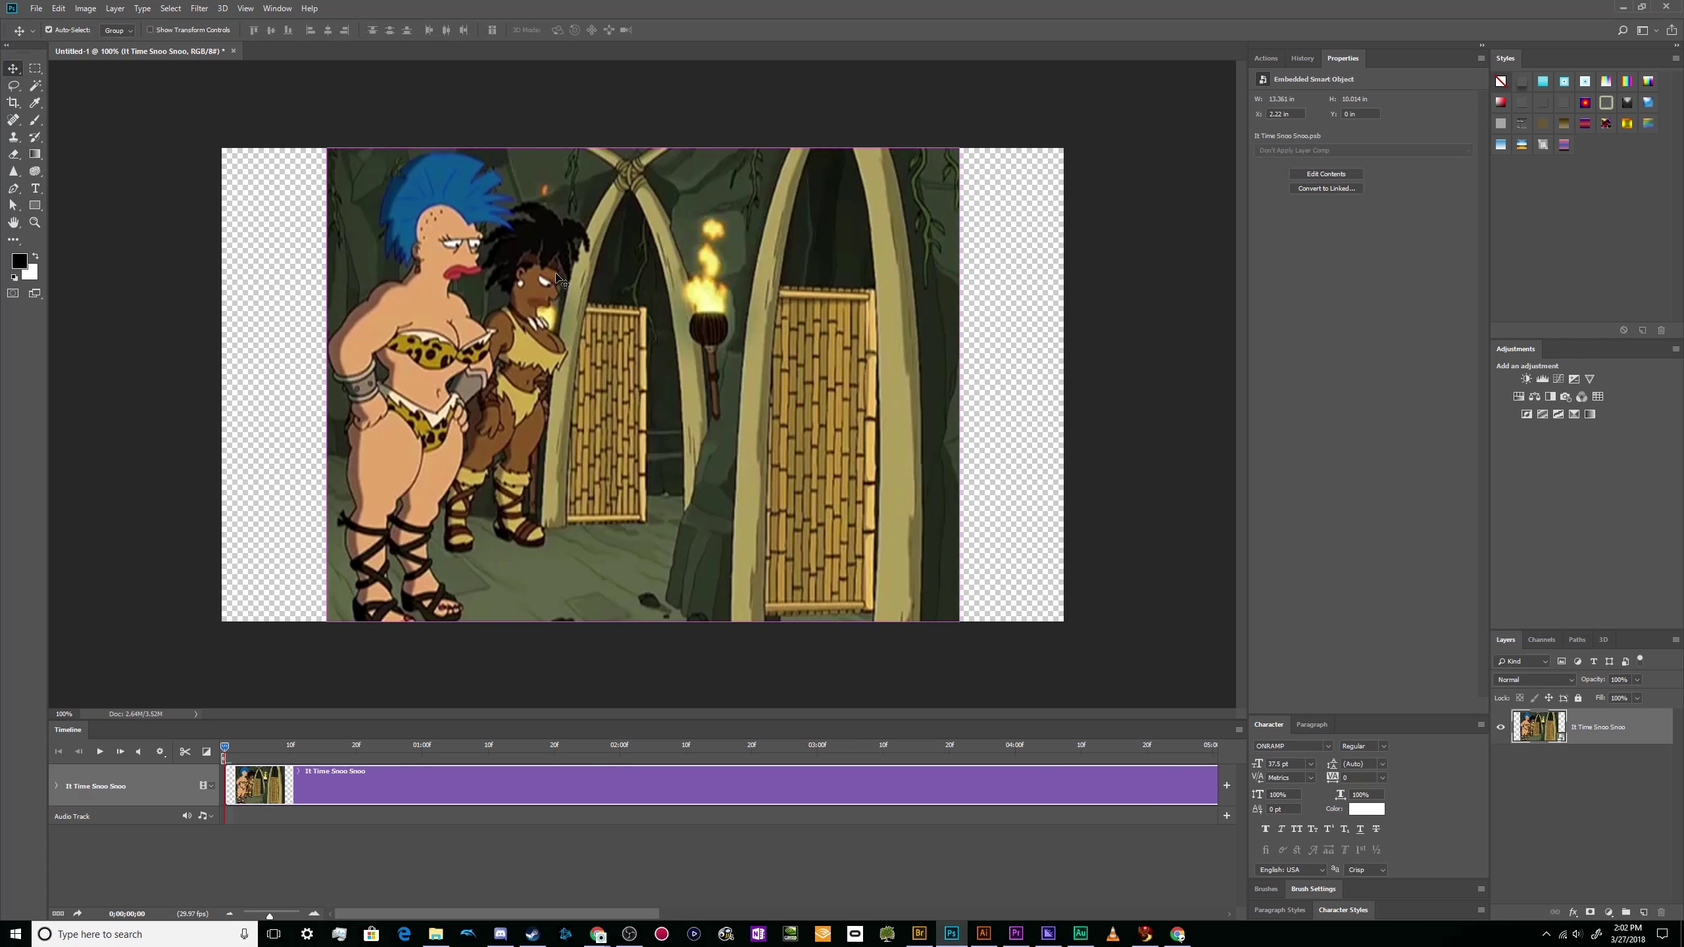
- Centre the clip horizontally on the canvas using a full selection and Align Horizontal Centers
key(ctrl+a)
click(327, 30)
key(ctrl+d)
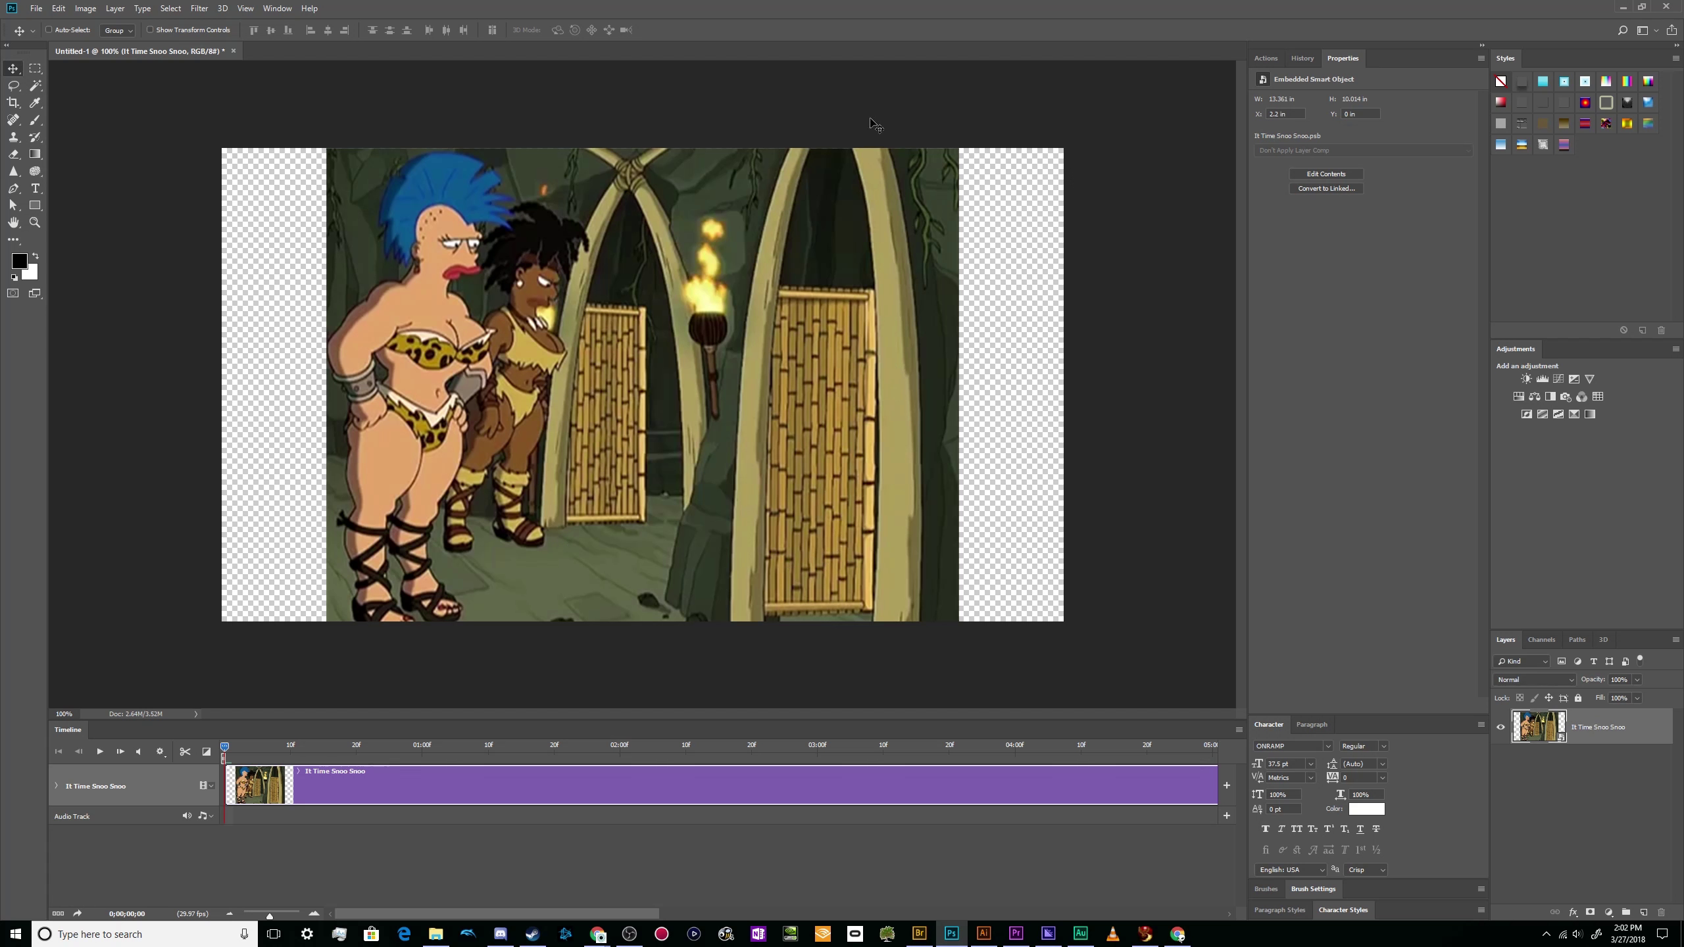
- Crop the canvas's left and right edges in to the clip, removing the transparent strips
key(c)
drag(221, 383, 275, 383)
drag(1009, 383, 959, 383)
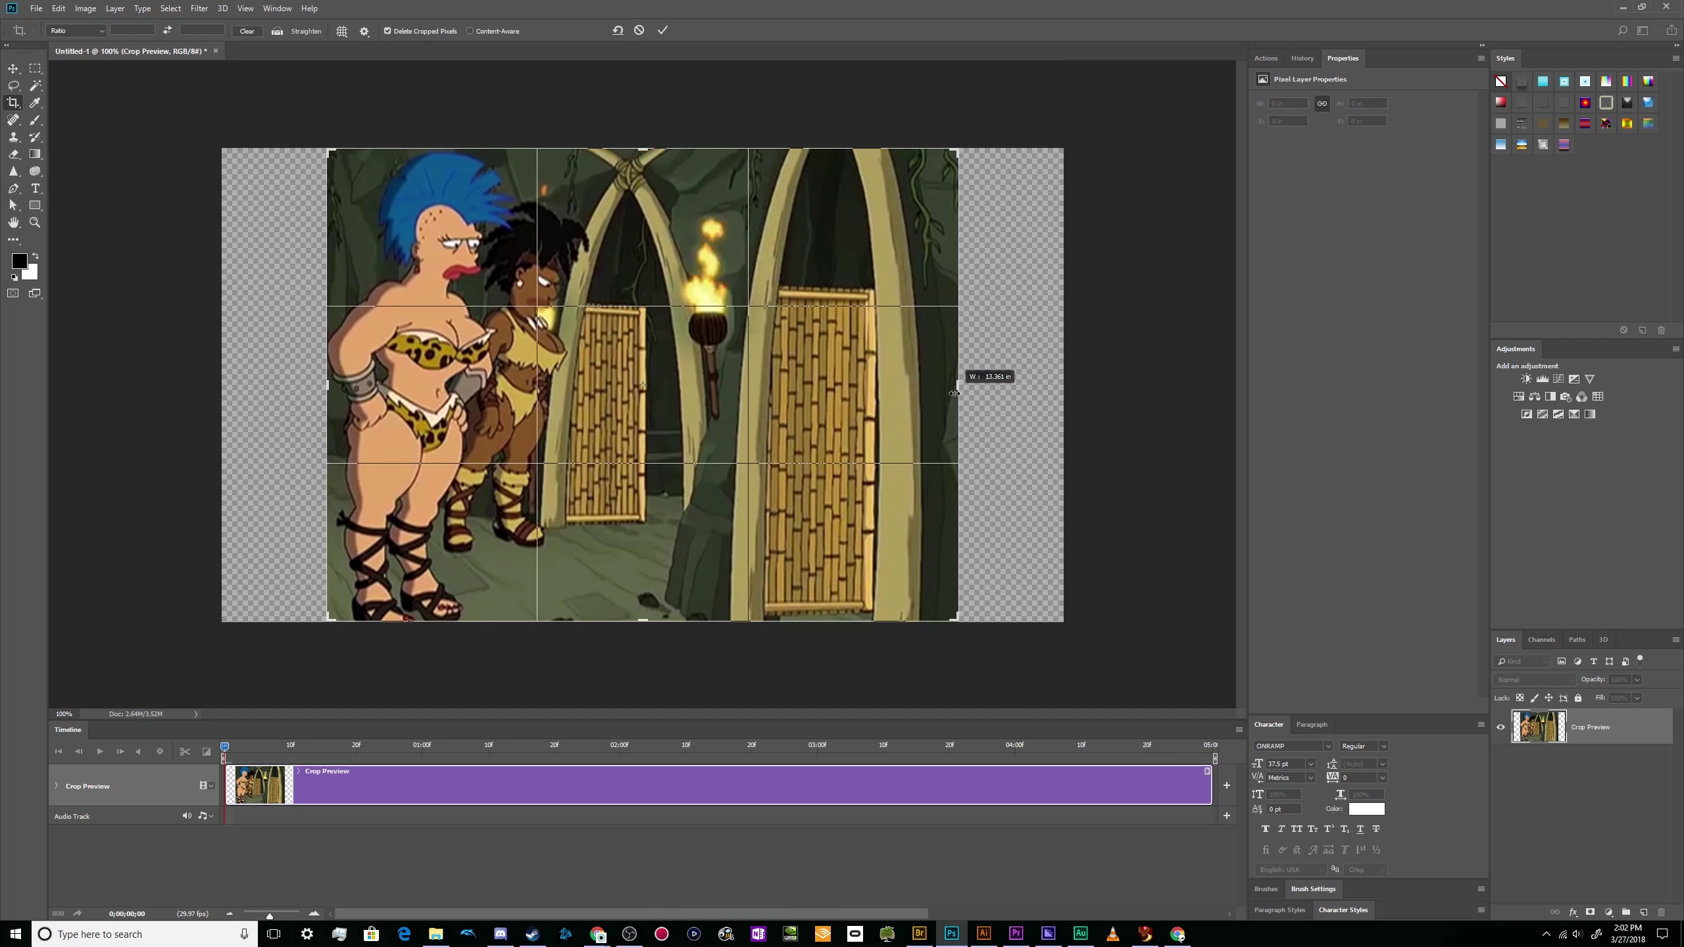
key(Return)
click(35, 9)
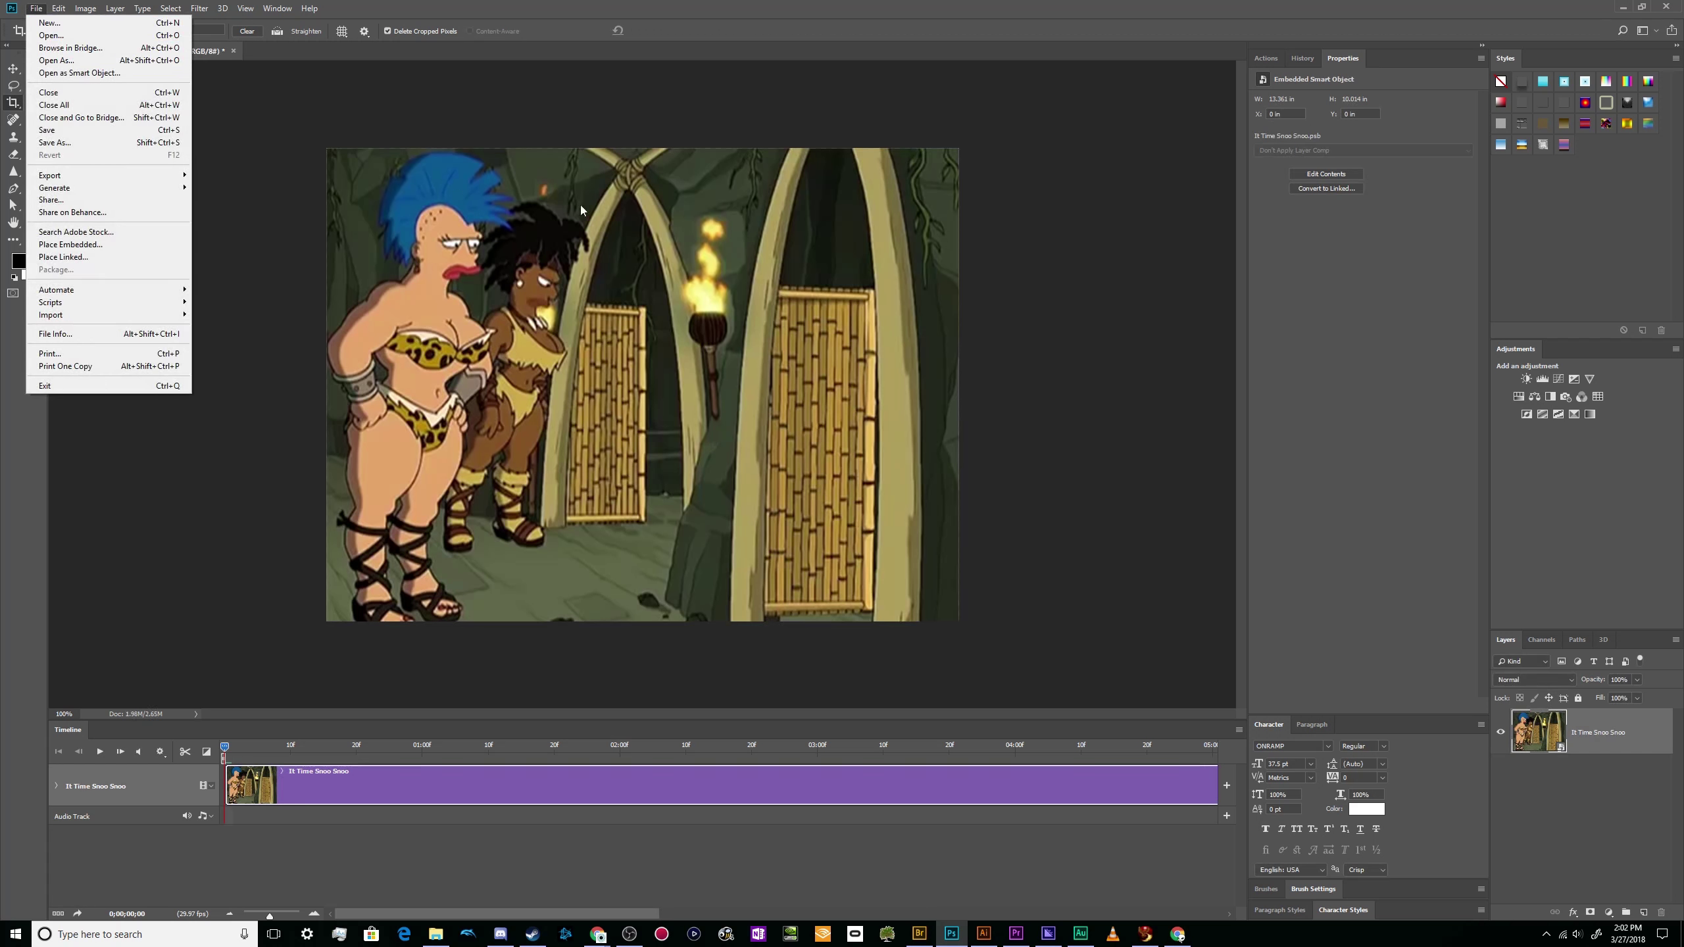
click(233, 183)
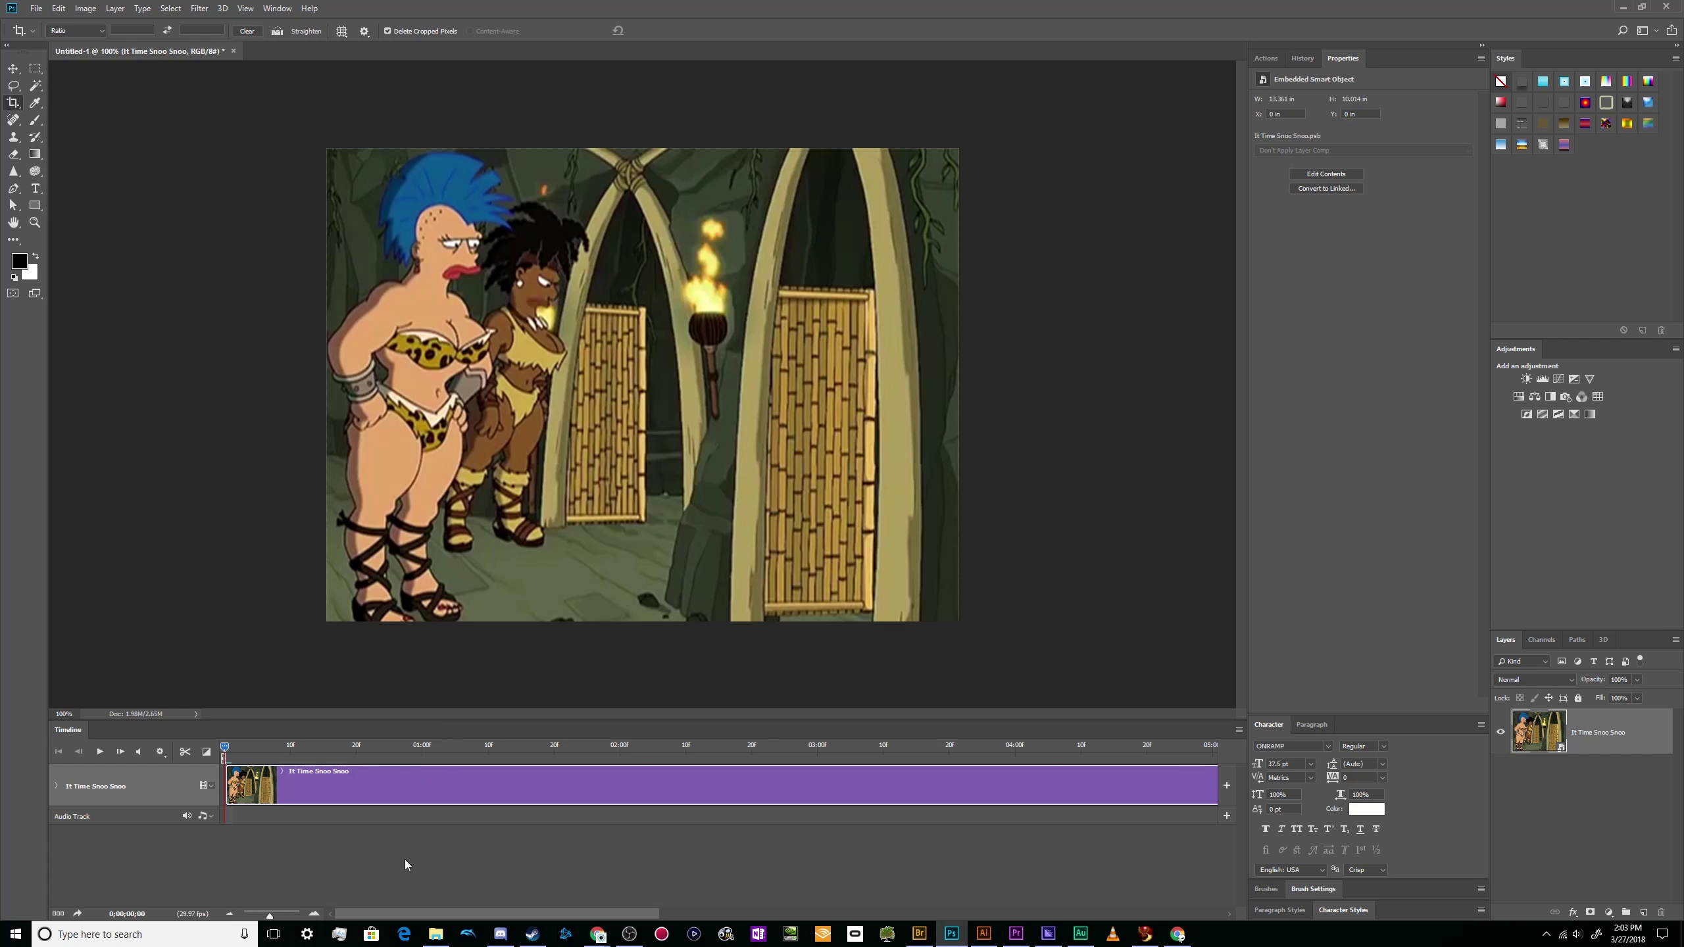
- Redock the Timeline panel at full width and make it taller
drag(269, 916, 258, 917)
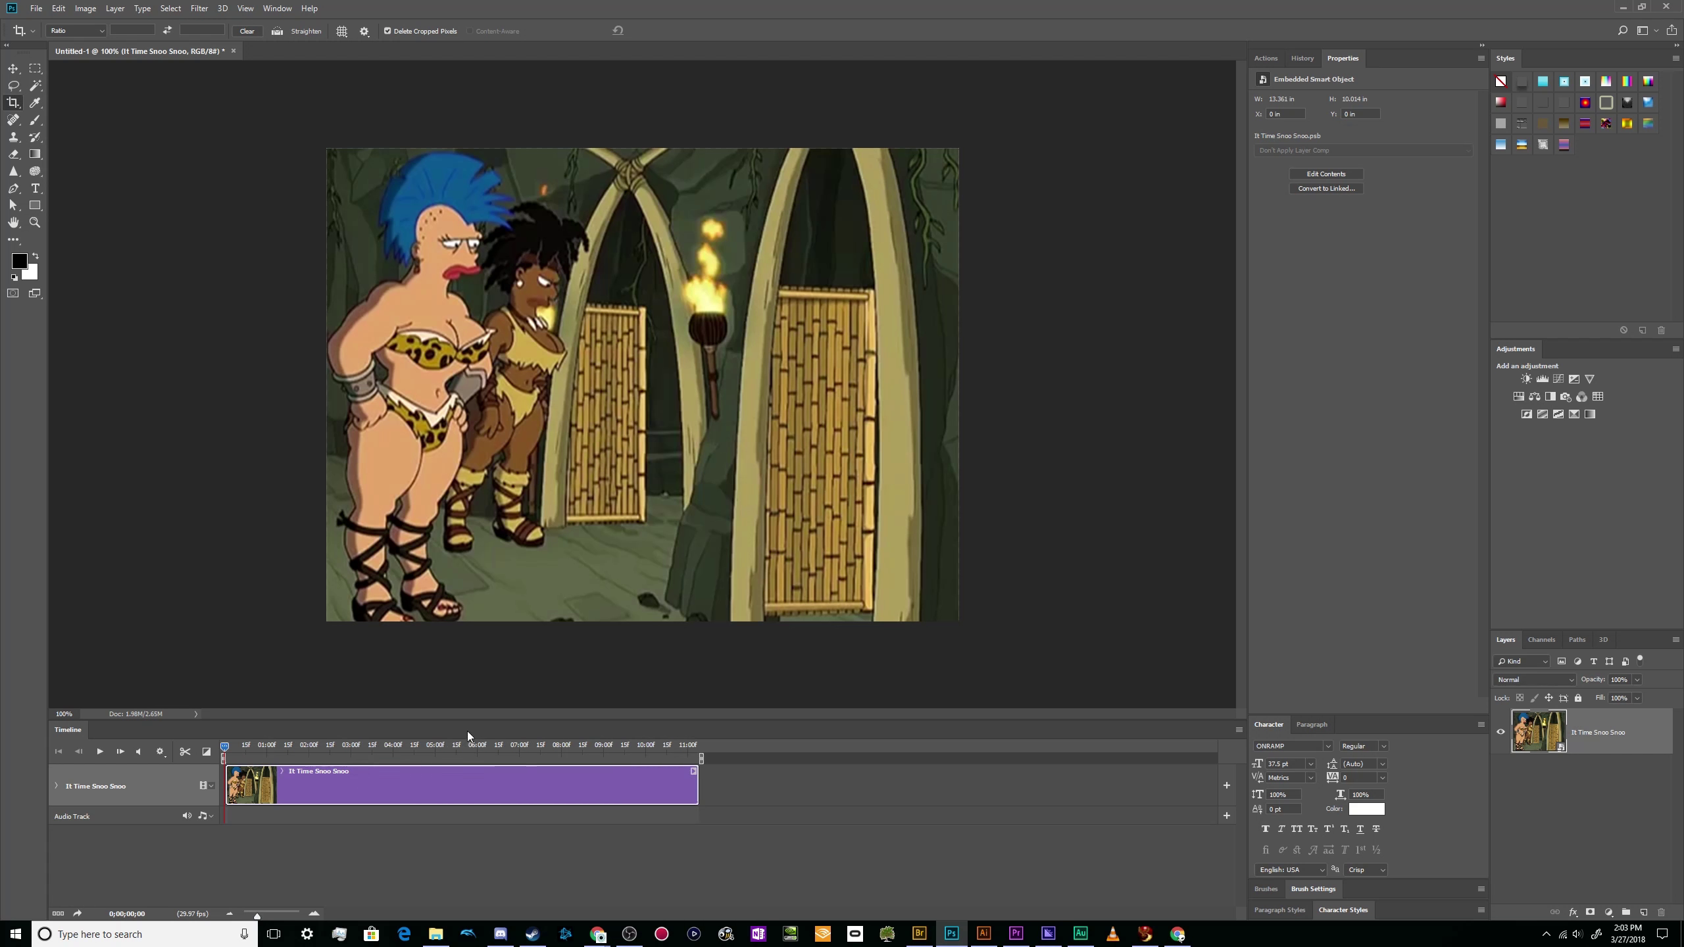
drag(612, 743, 288, 739)
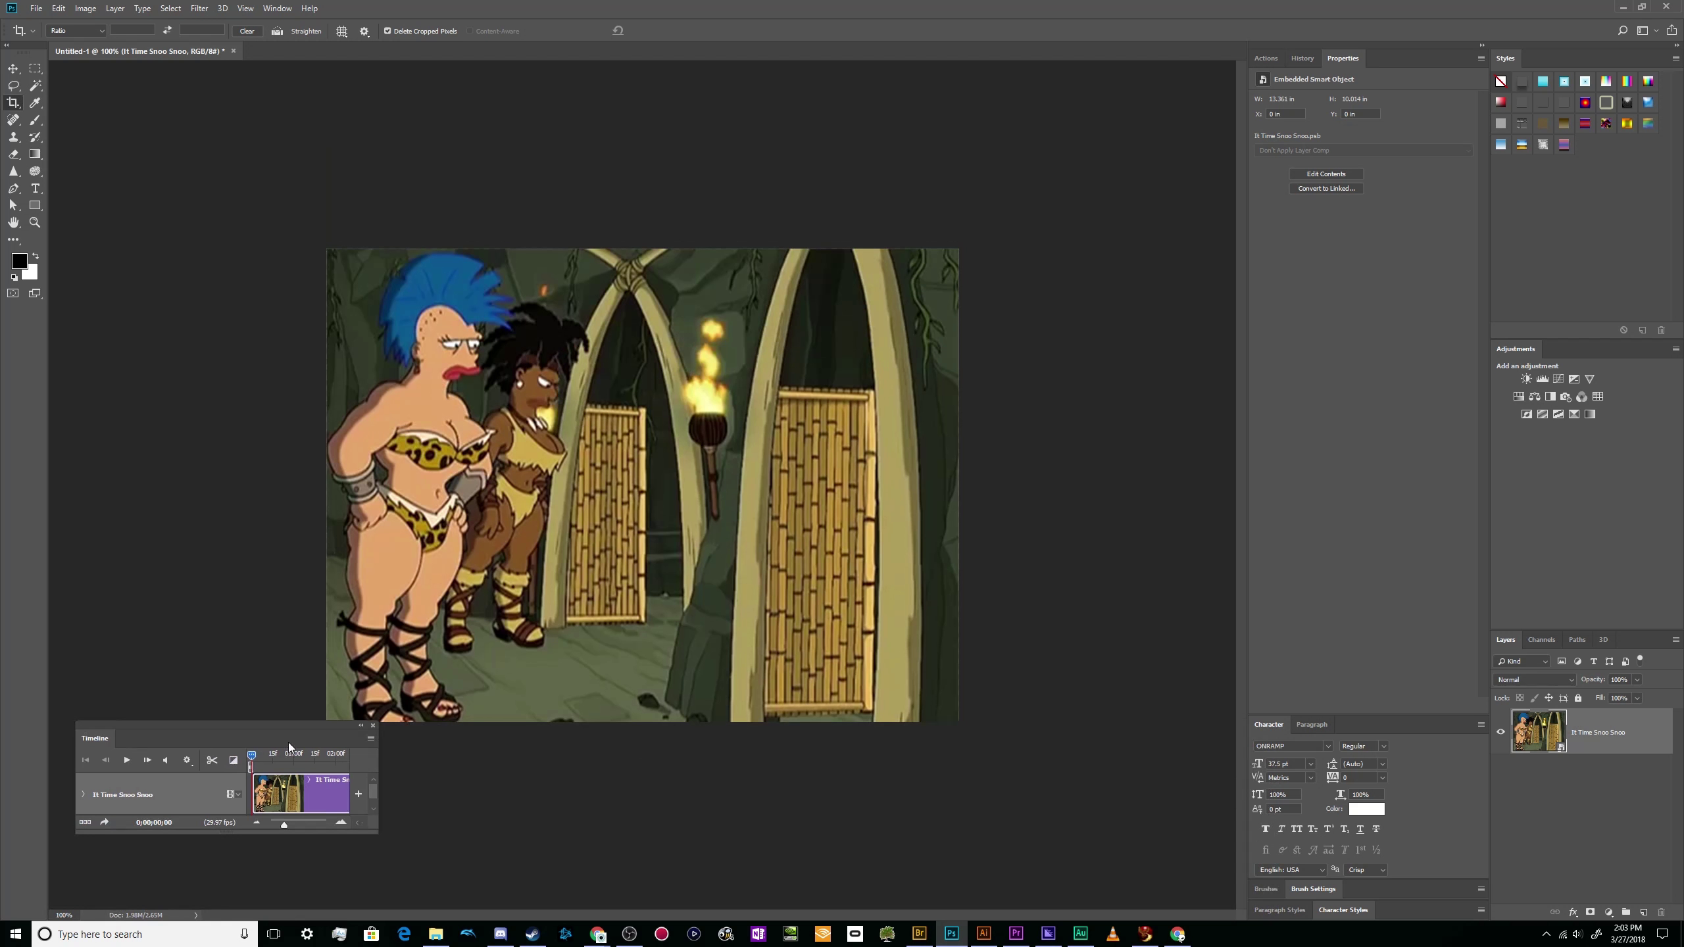
drag(183, 740, 331, 897)
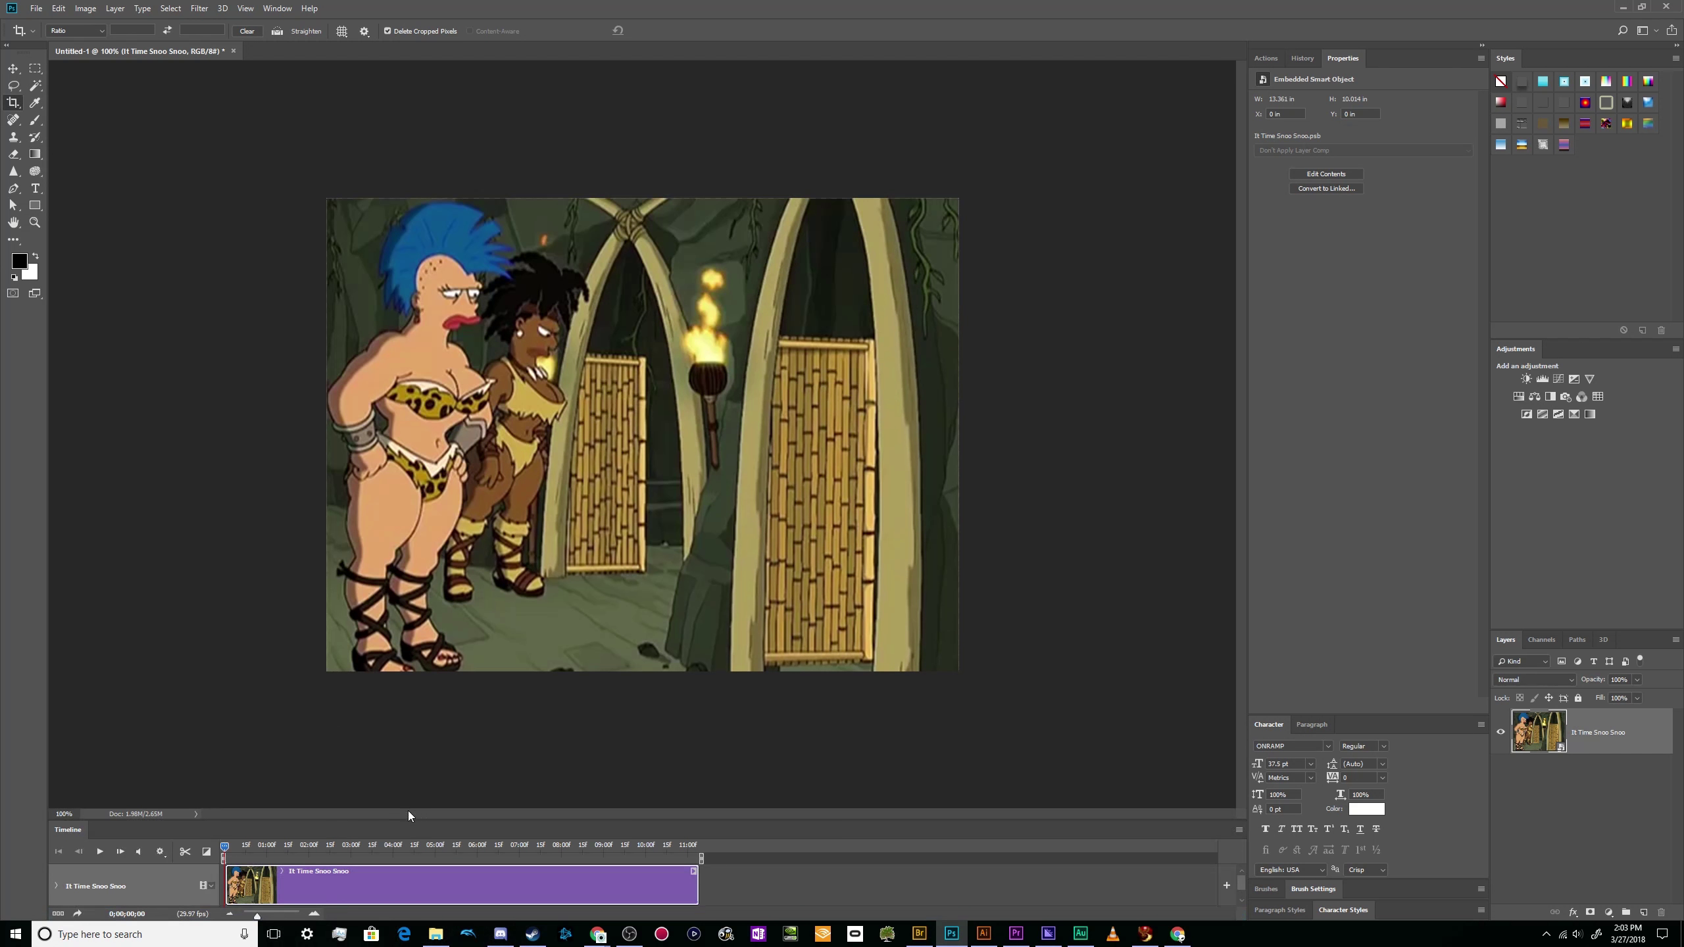
drag(409, 820, 410, 680)
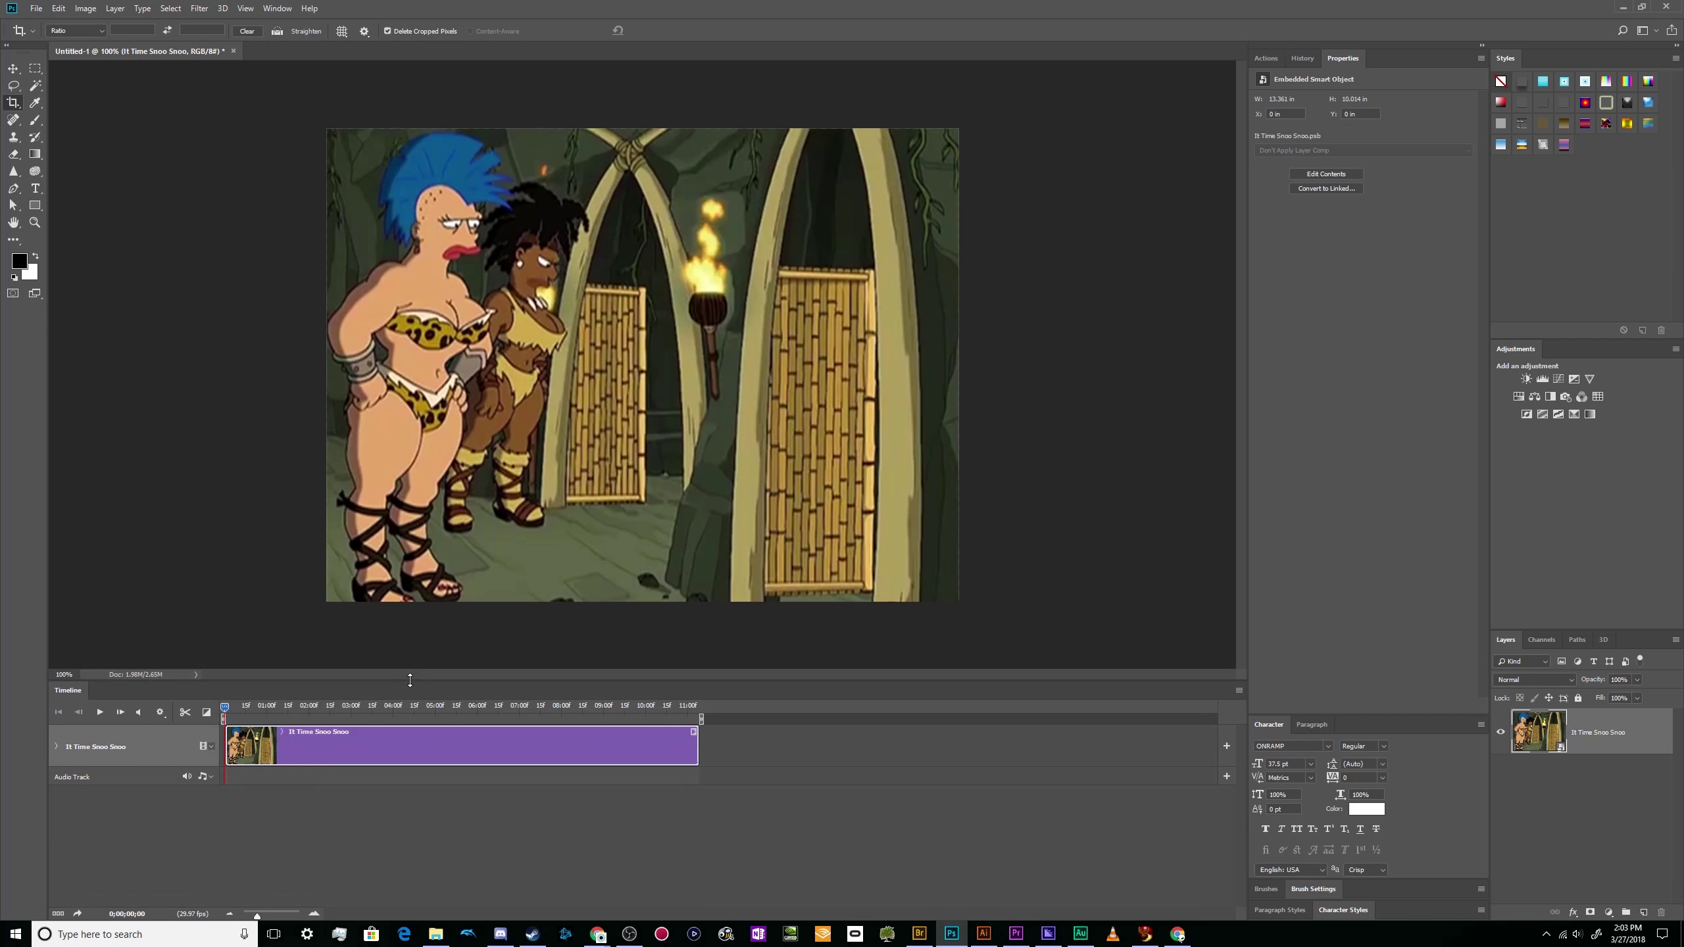
drag(263, 913, 277, 919)
- Zoom out to the whole clip, move the playhead to about six seconds, and play the footage
drag(393, 916, 970, 900)
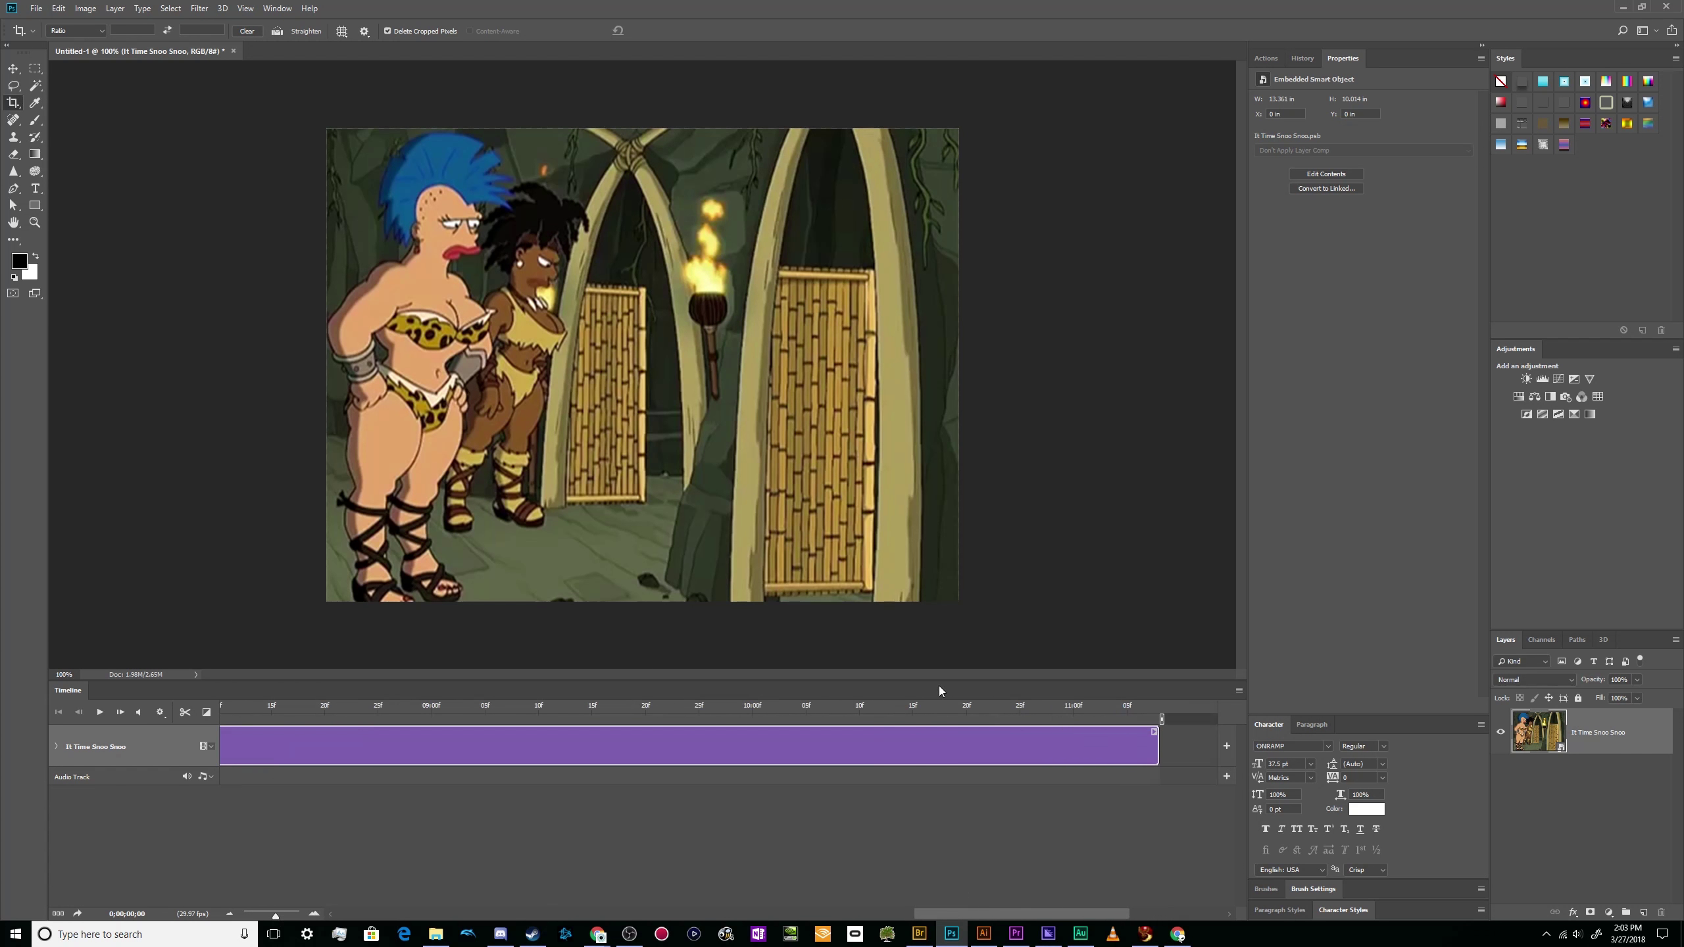
click(882, 705)
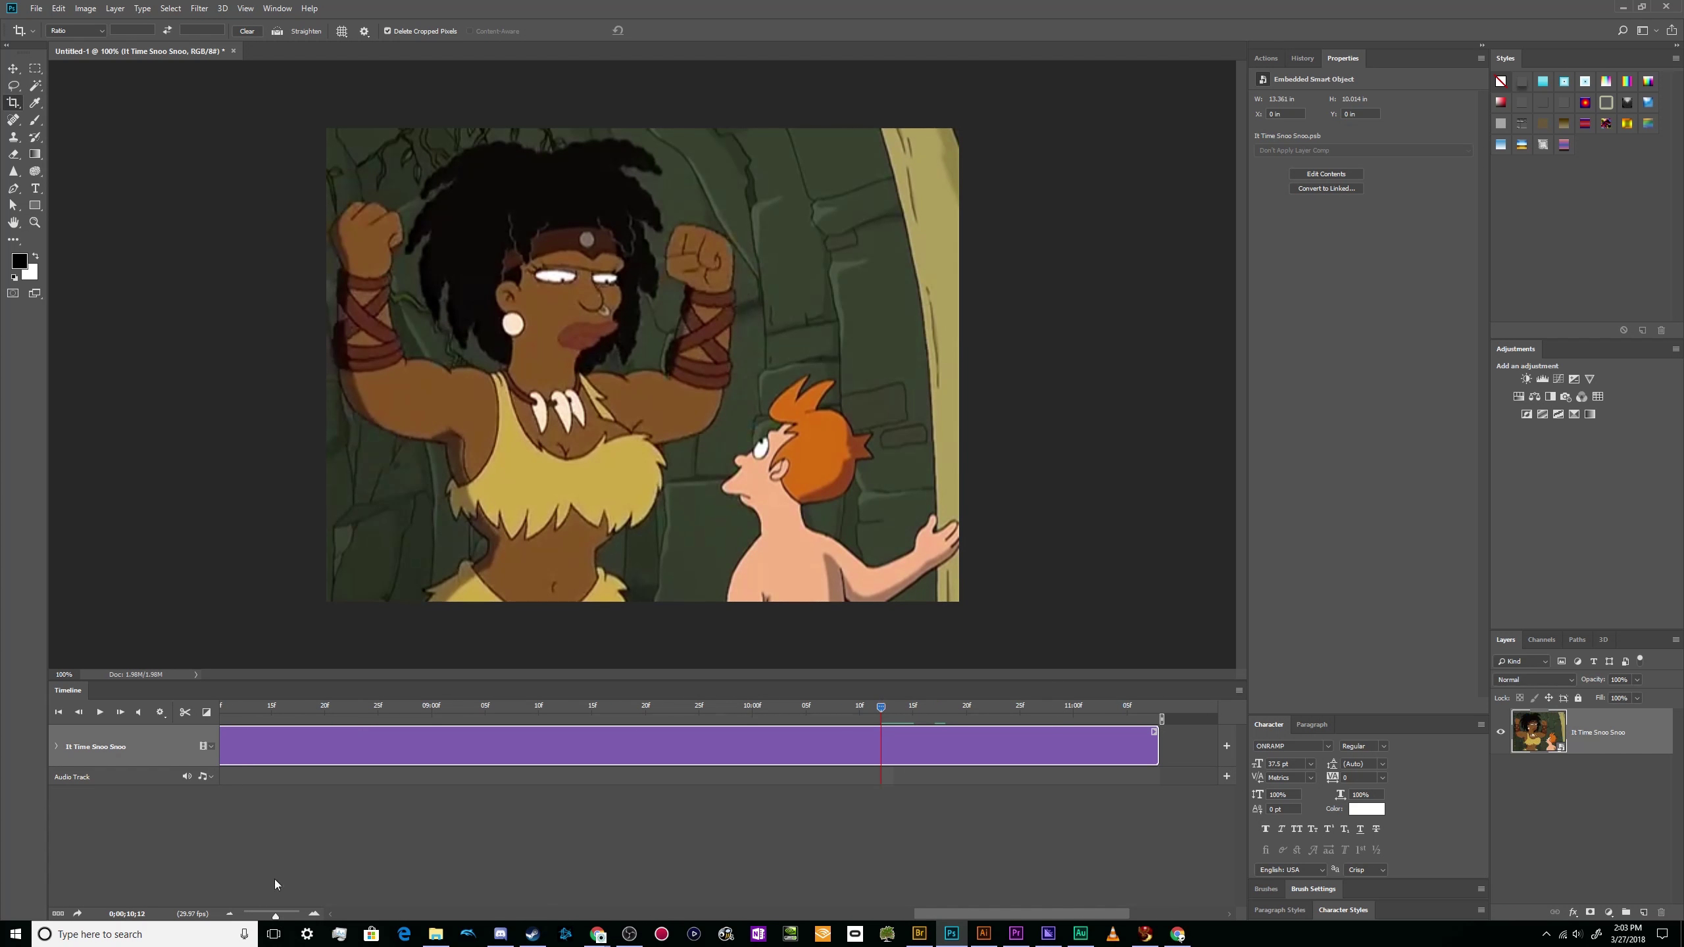
drag(275, 917, 256, 917)
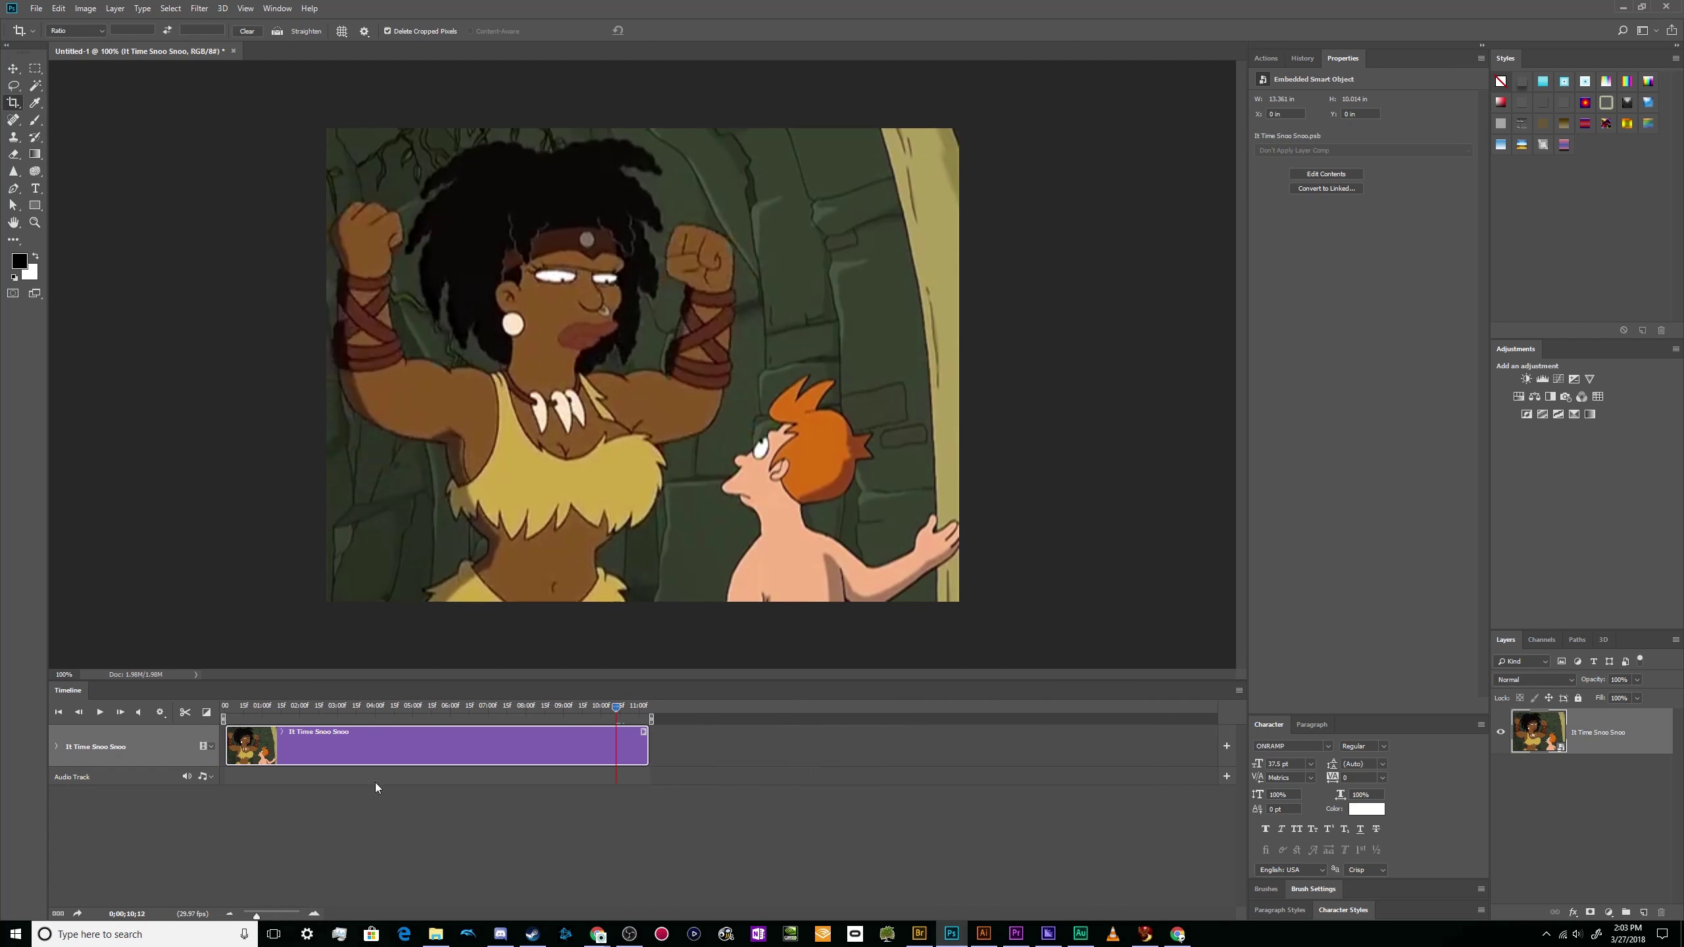
drag(457, 715, 605, 708)
key(space)
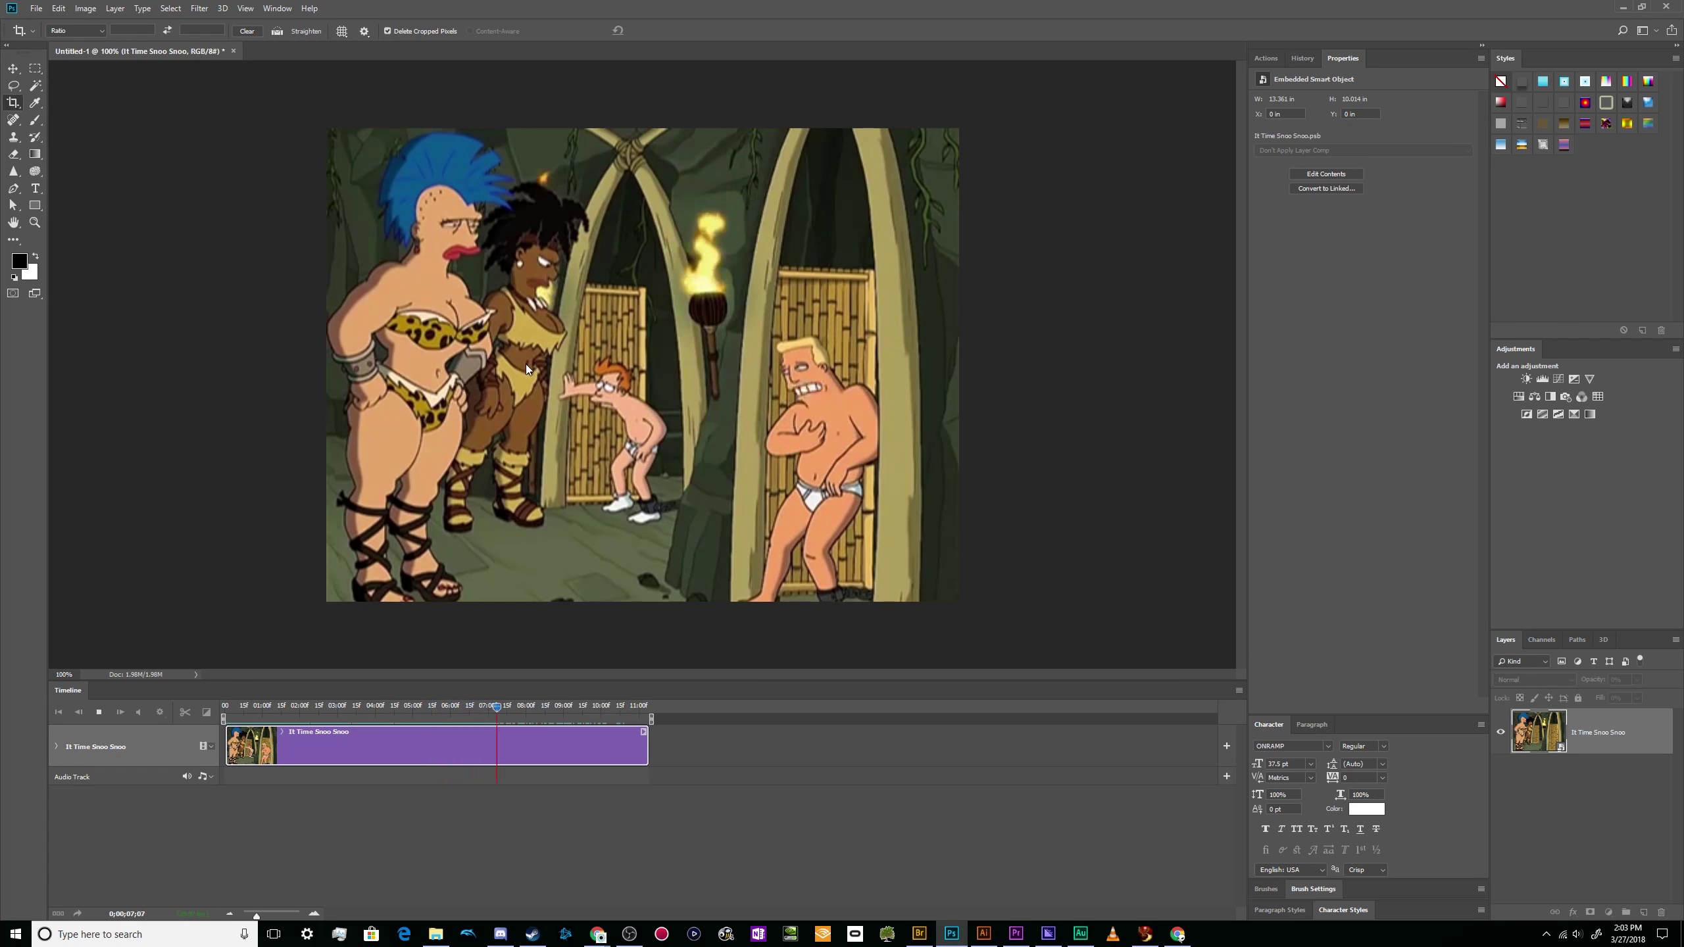
key(space)
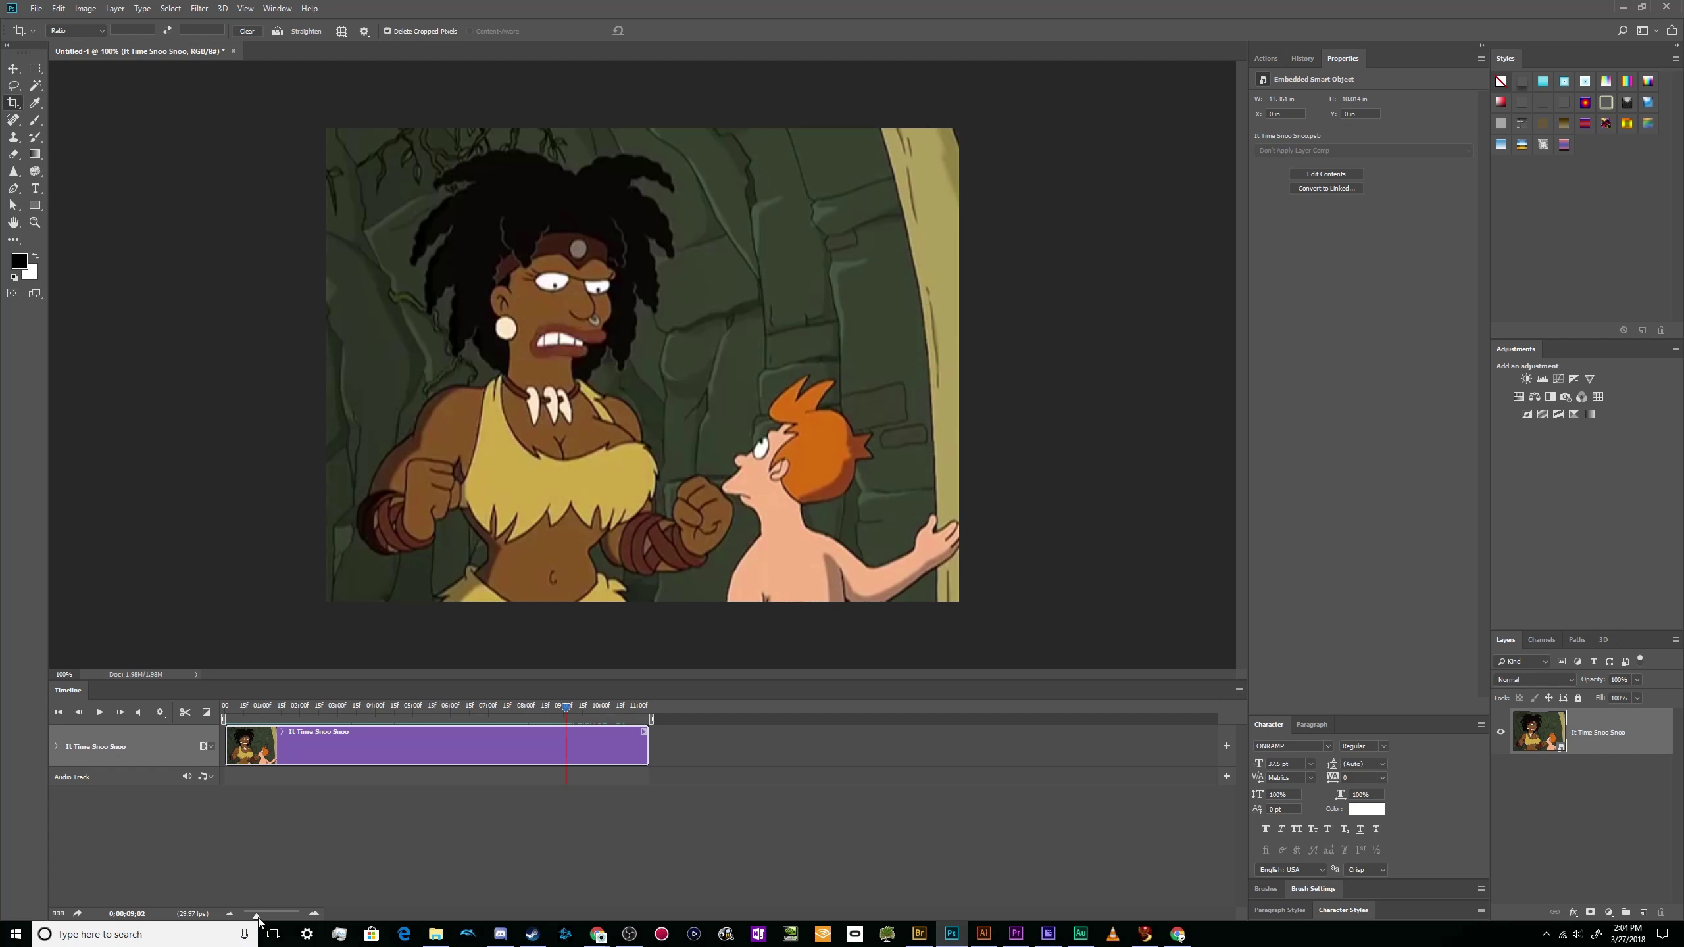
drag(256, 915, 268, 919)
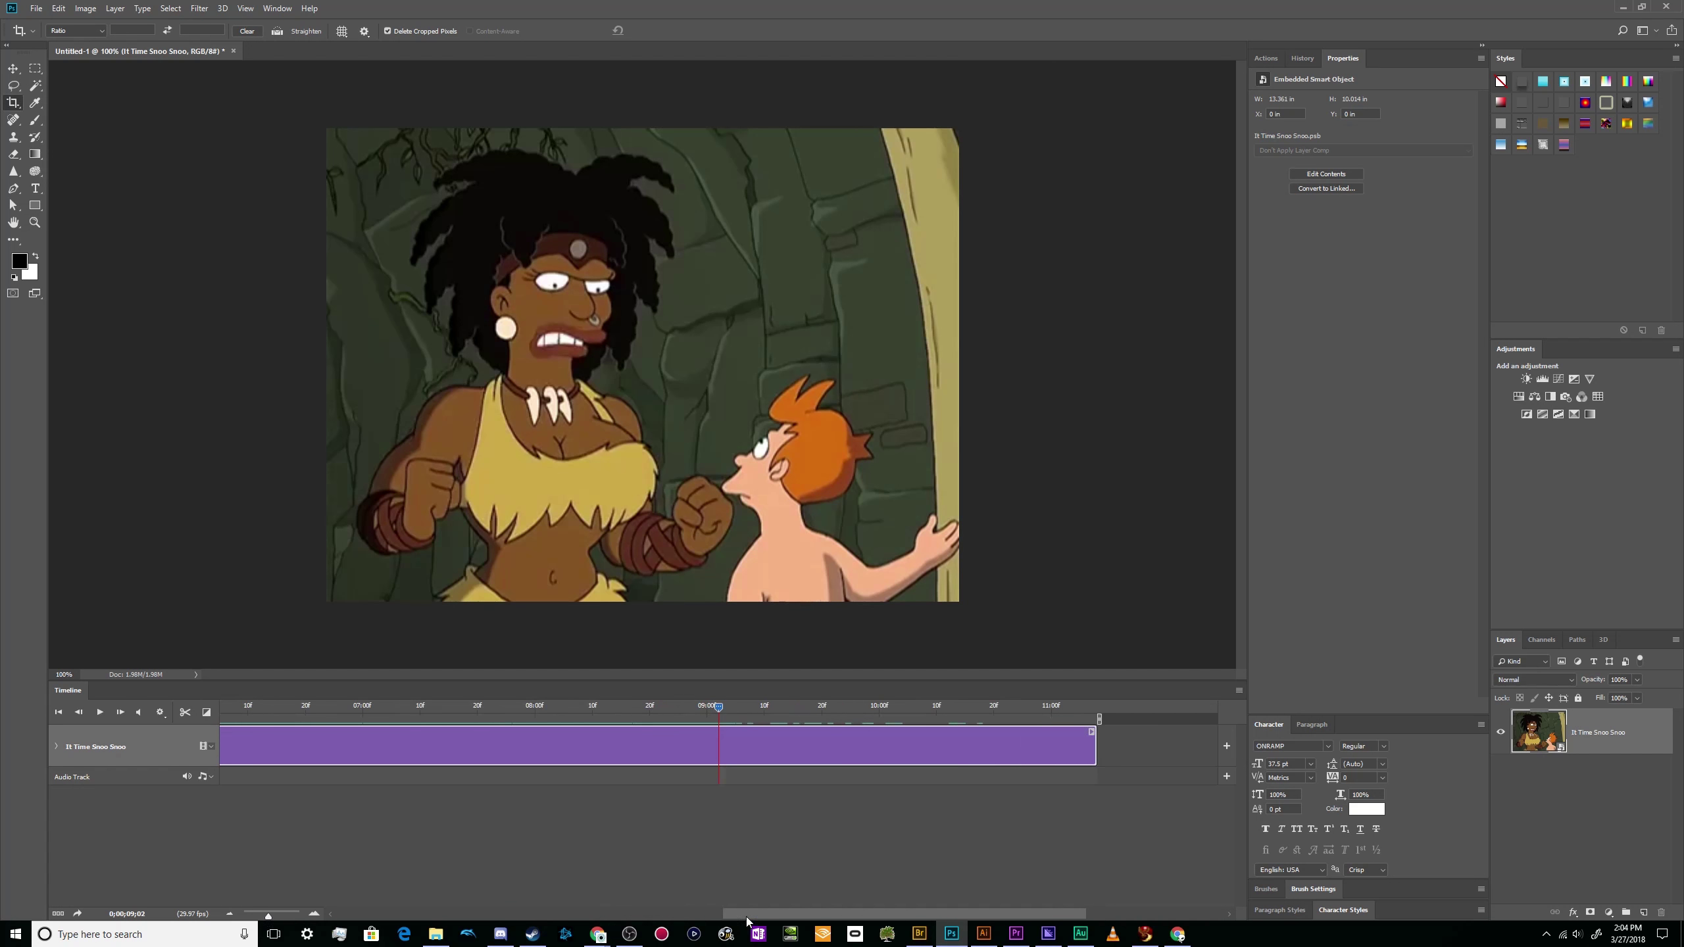
drag(748, 921, 263, 919)
drag(556, 916, 369, 917)
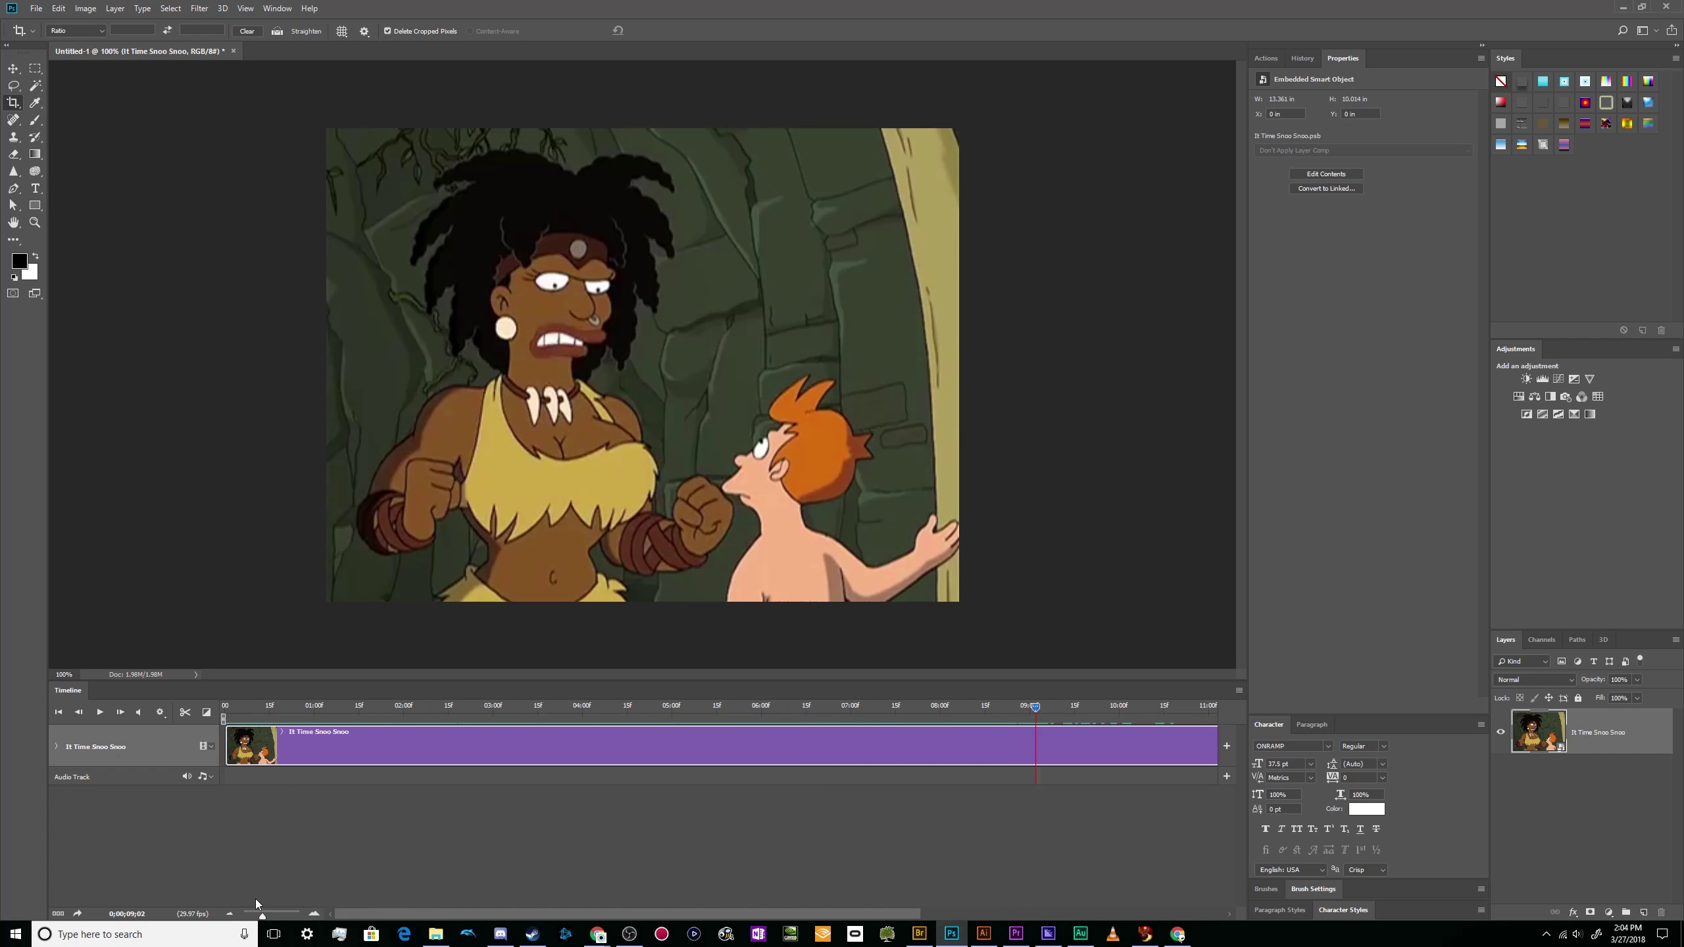
drag(263, 919, 259, 919)
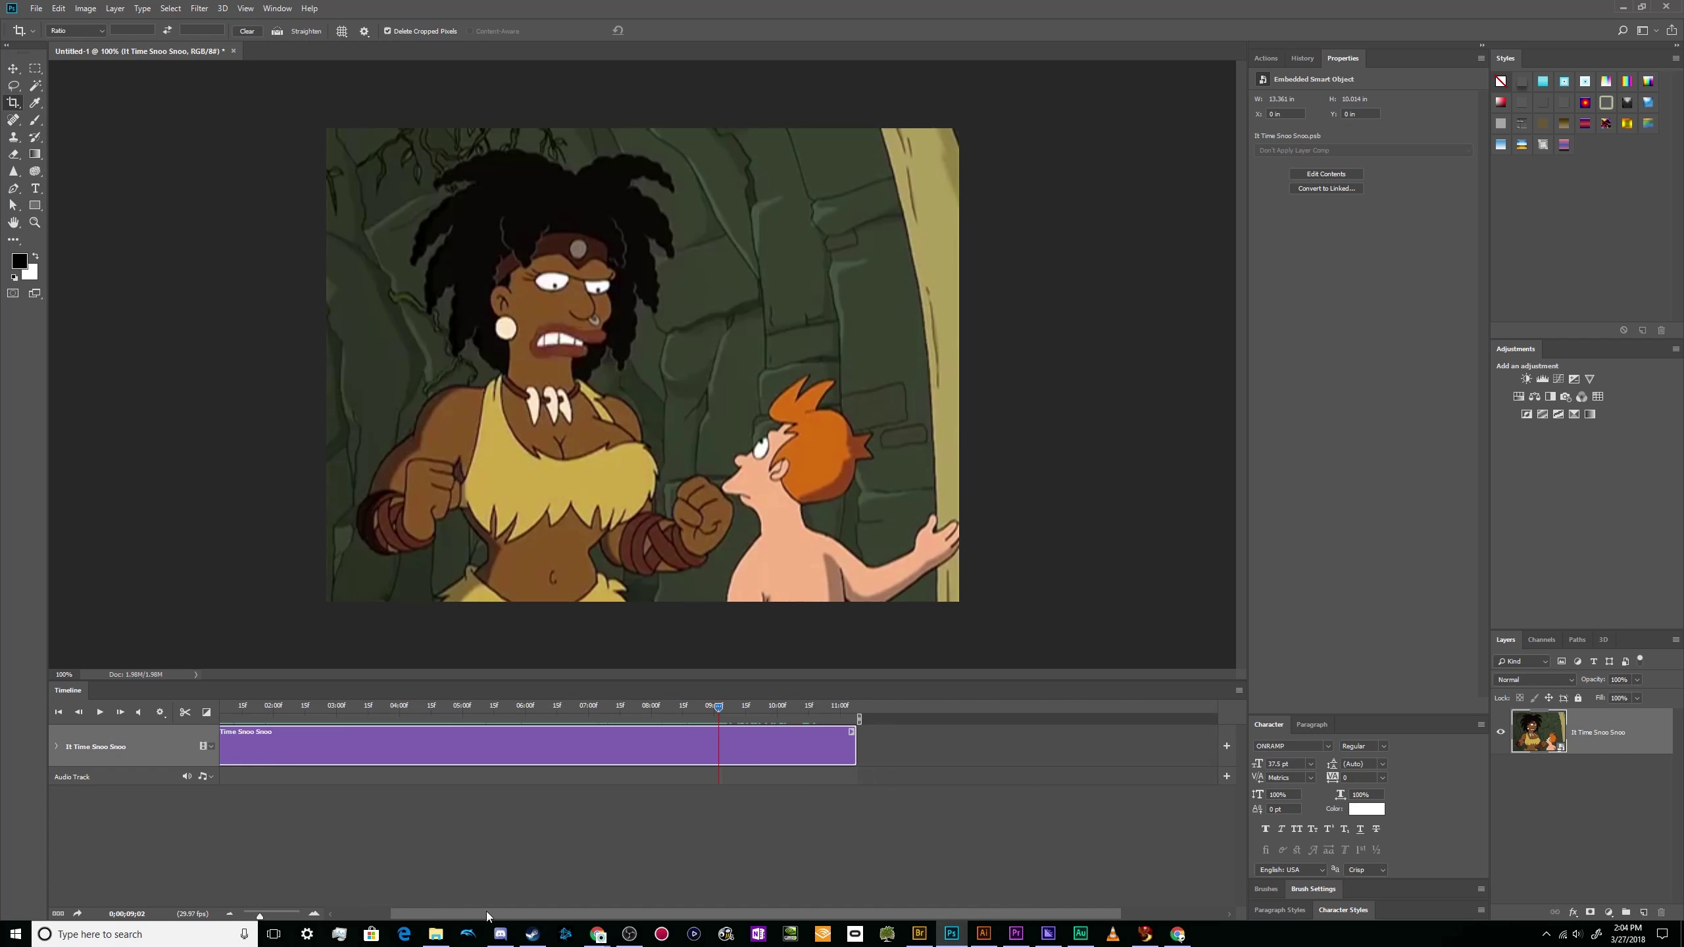
drag(488, 915, 396, 917)
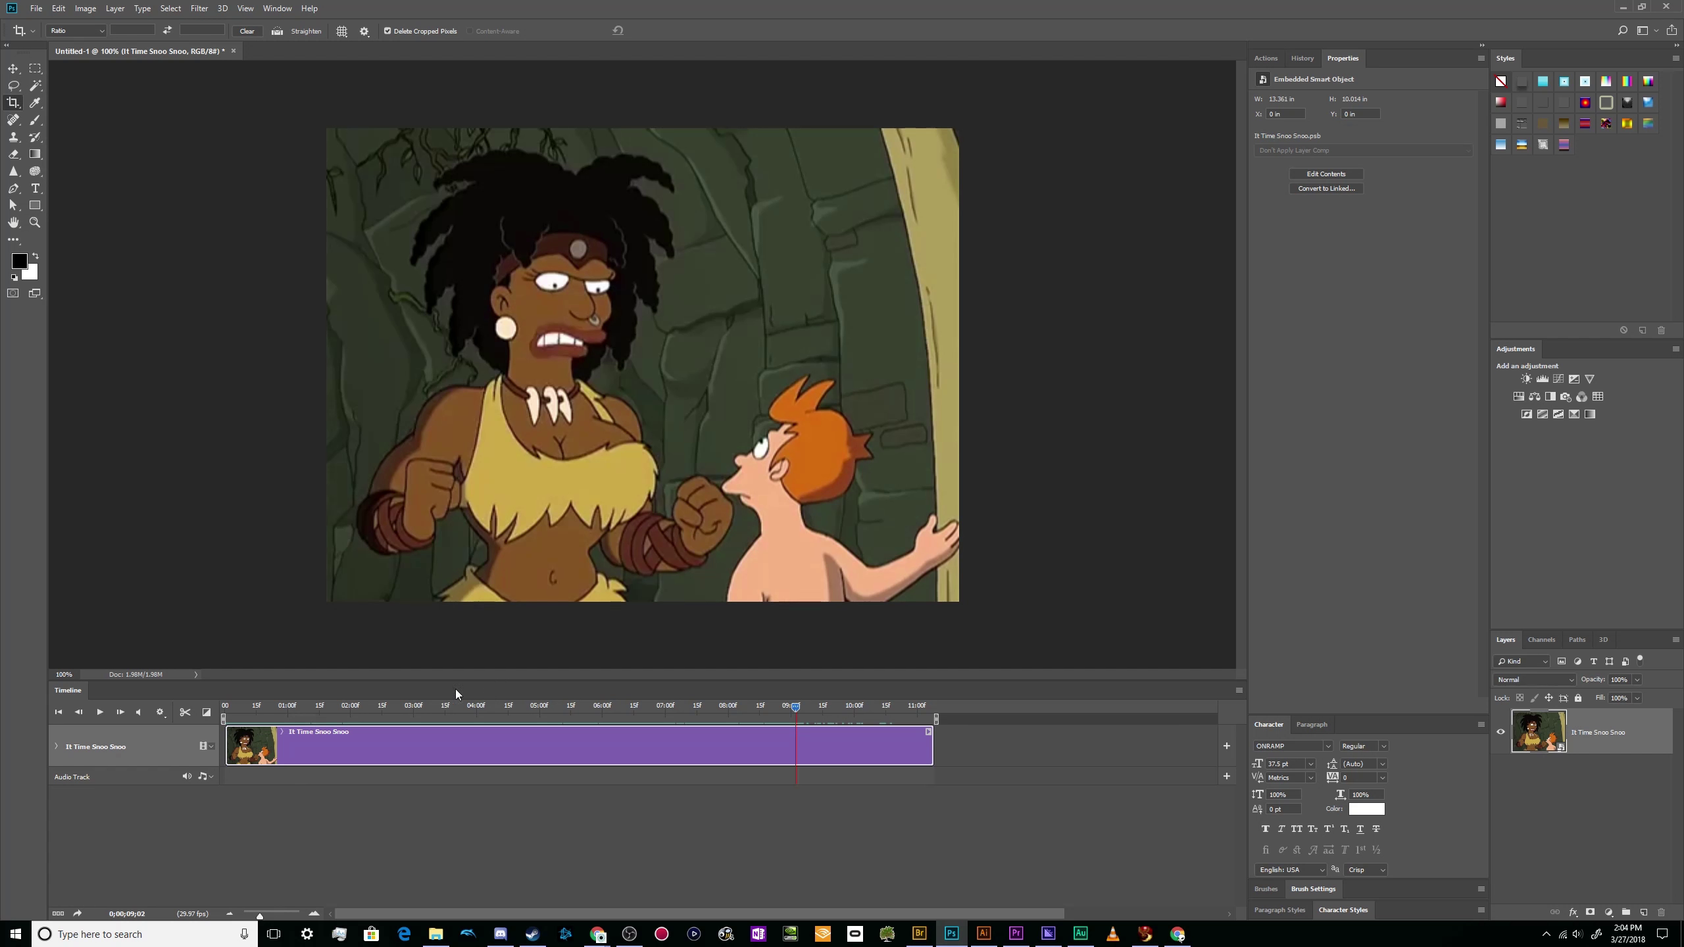
drag(227, 742, 798, 757)
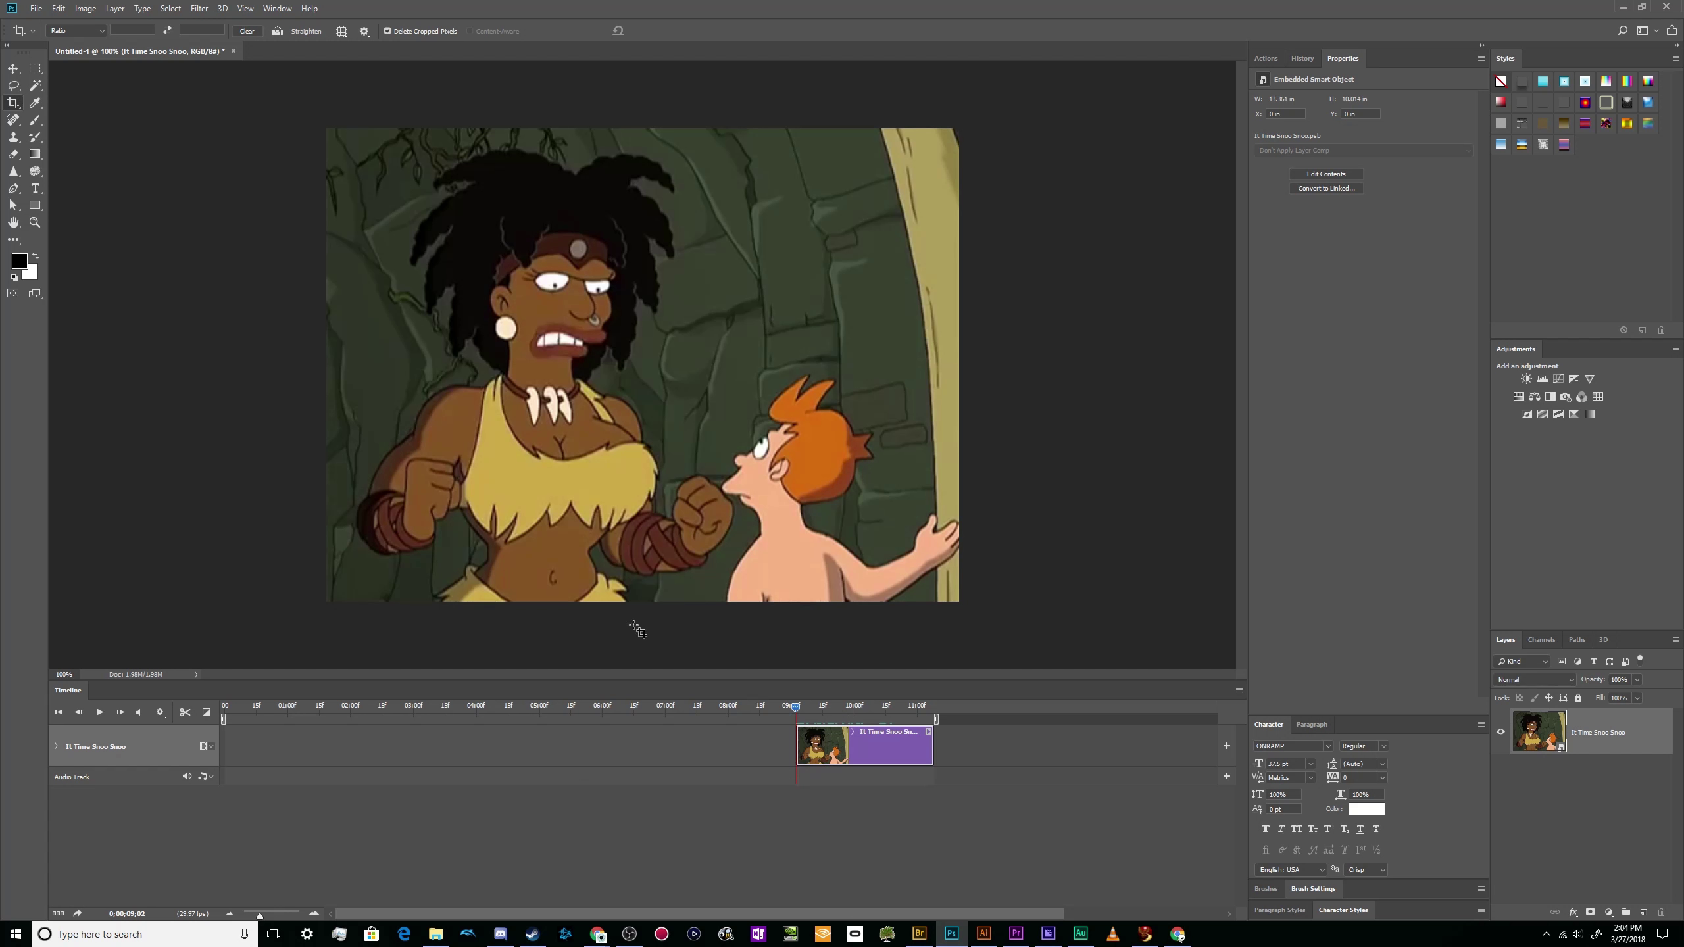
- Undo the earlier trim, split the clip at the playhead and delete the first part
key(ctrl+z)
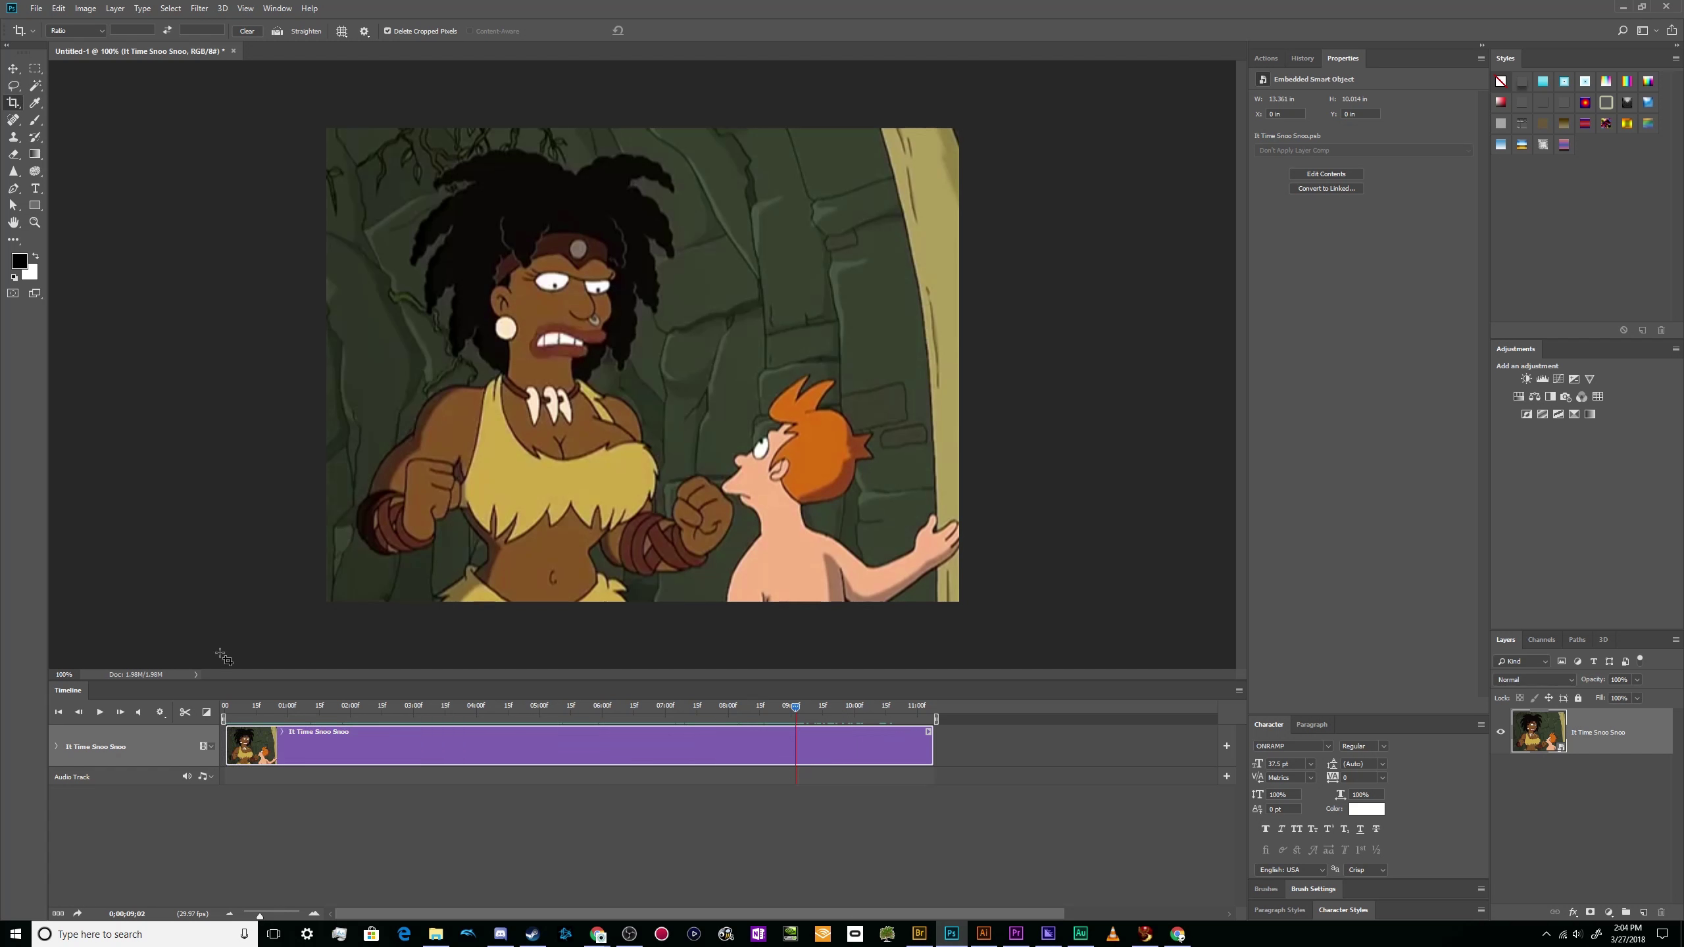
click(184, 712)
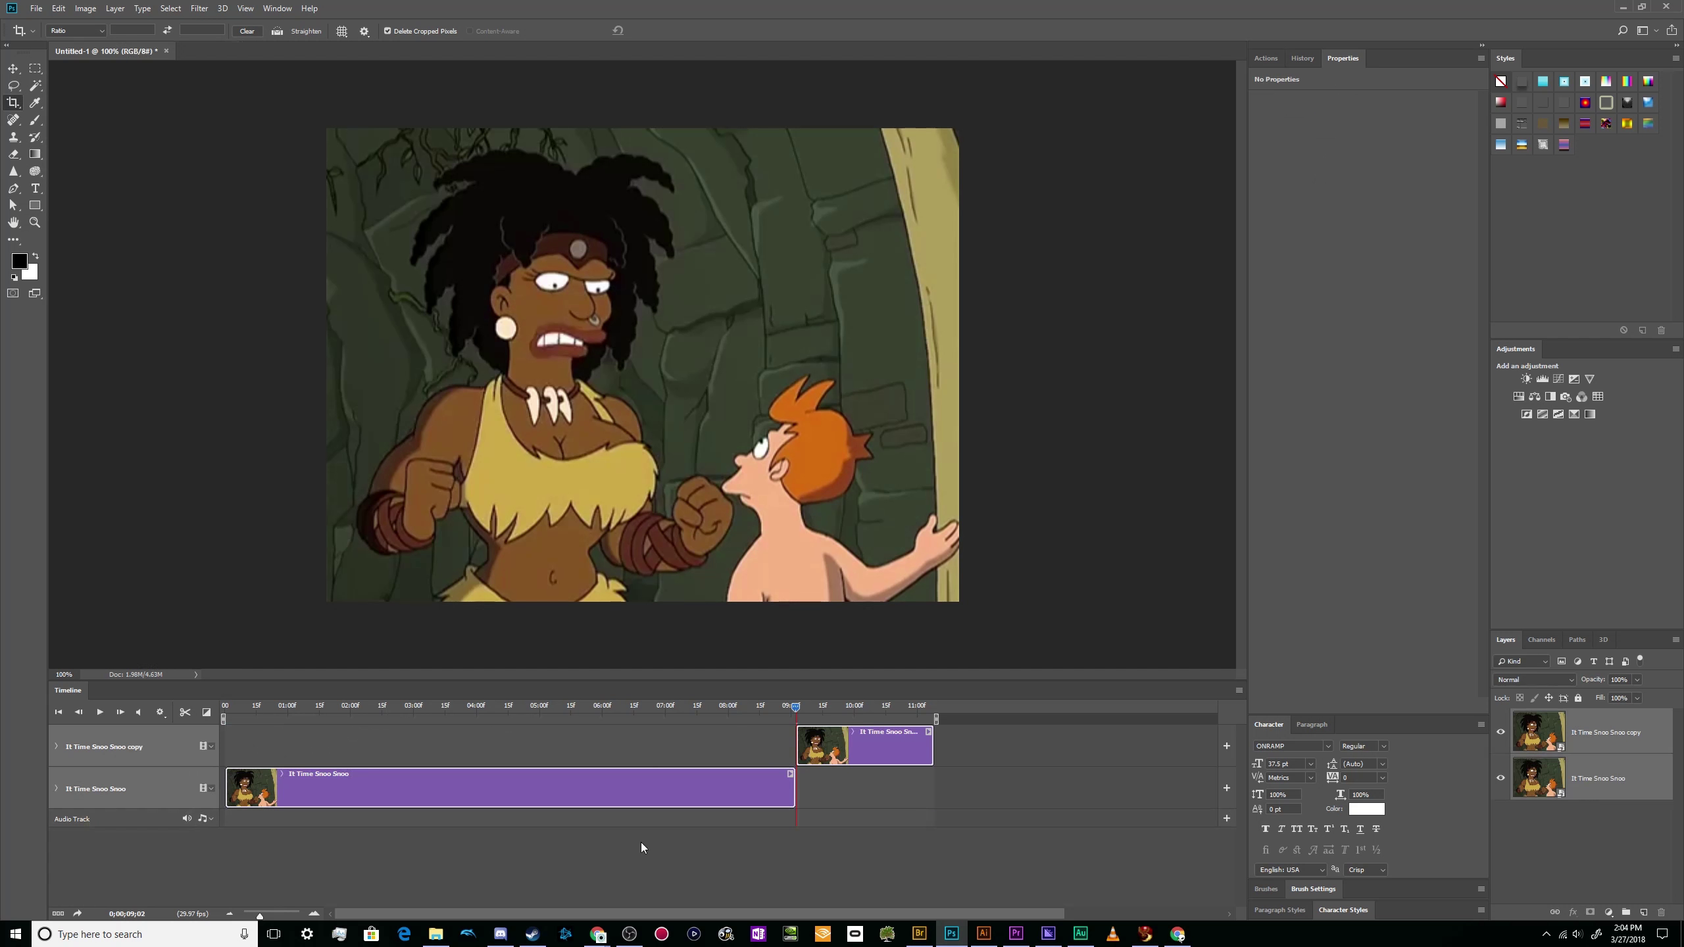
click(671, 800)
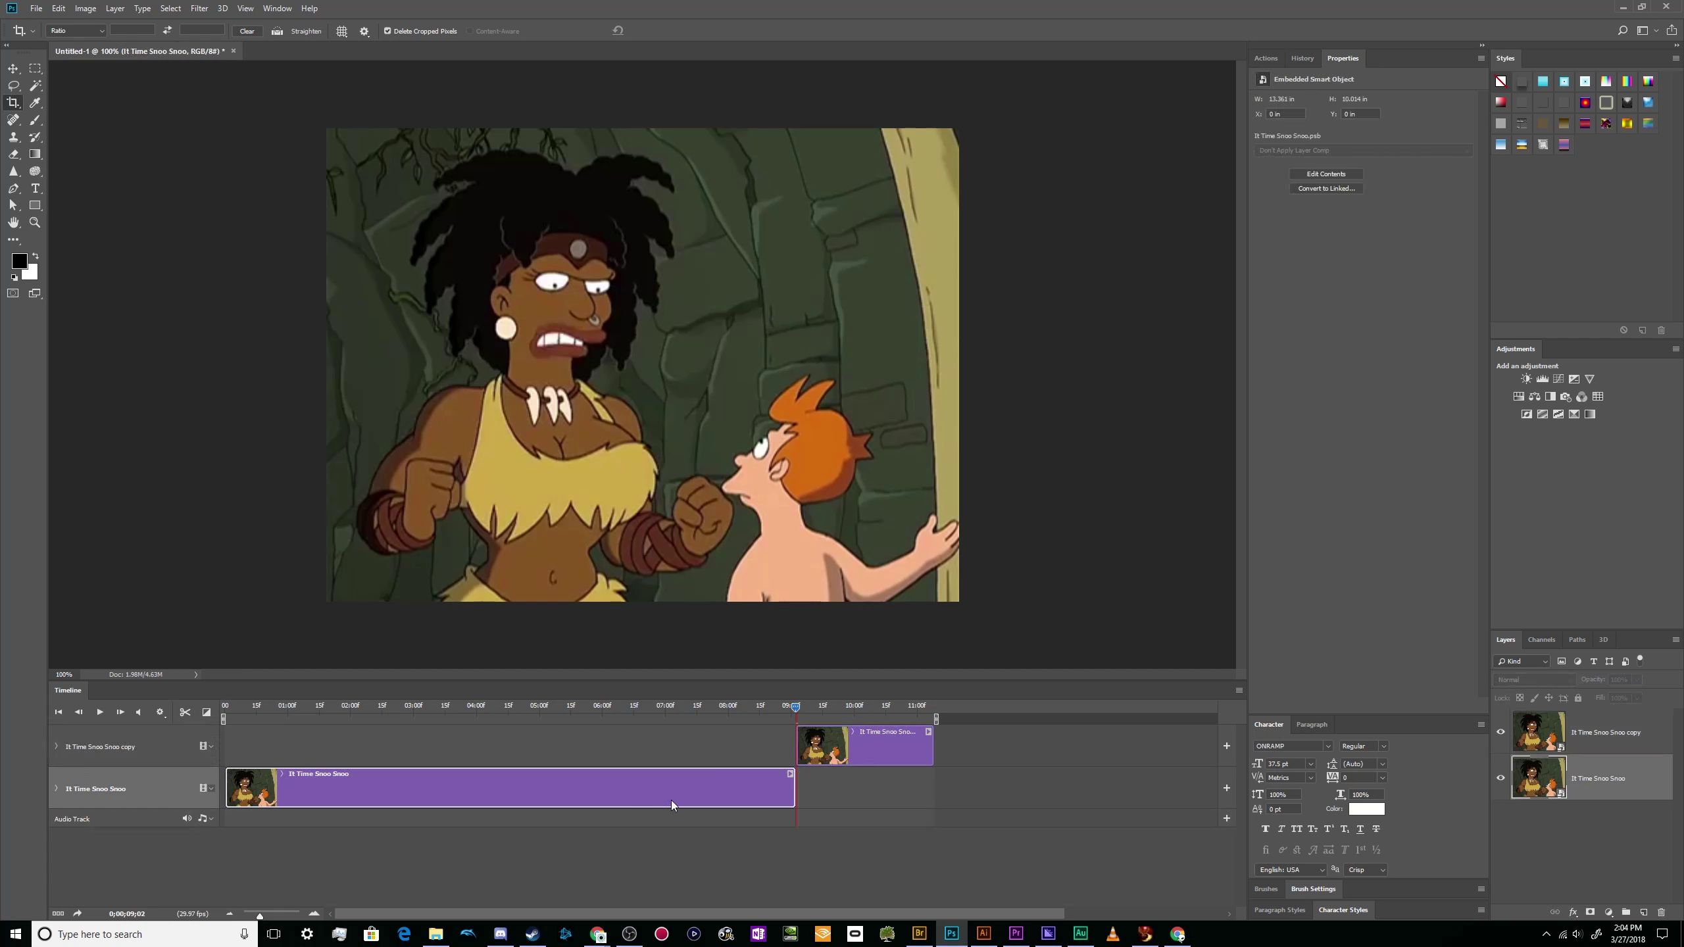
key(Delete)
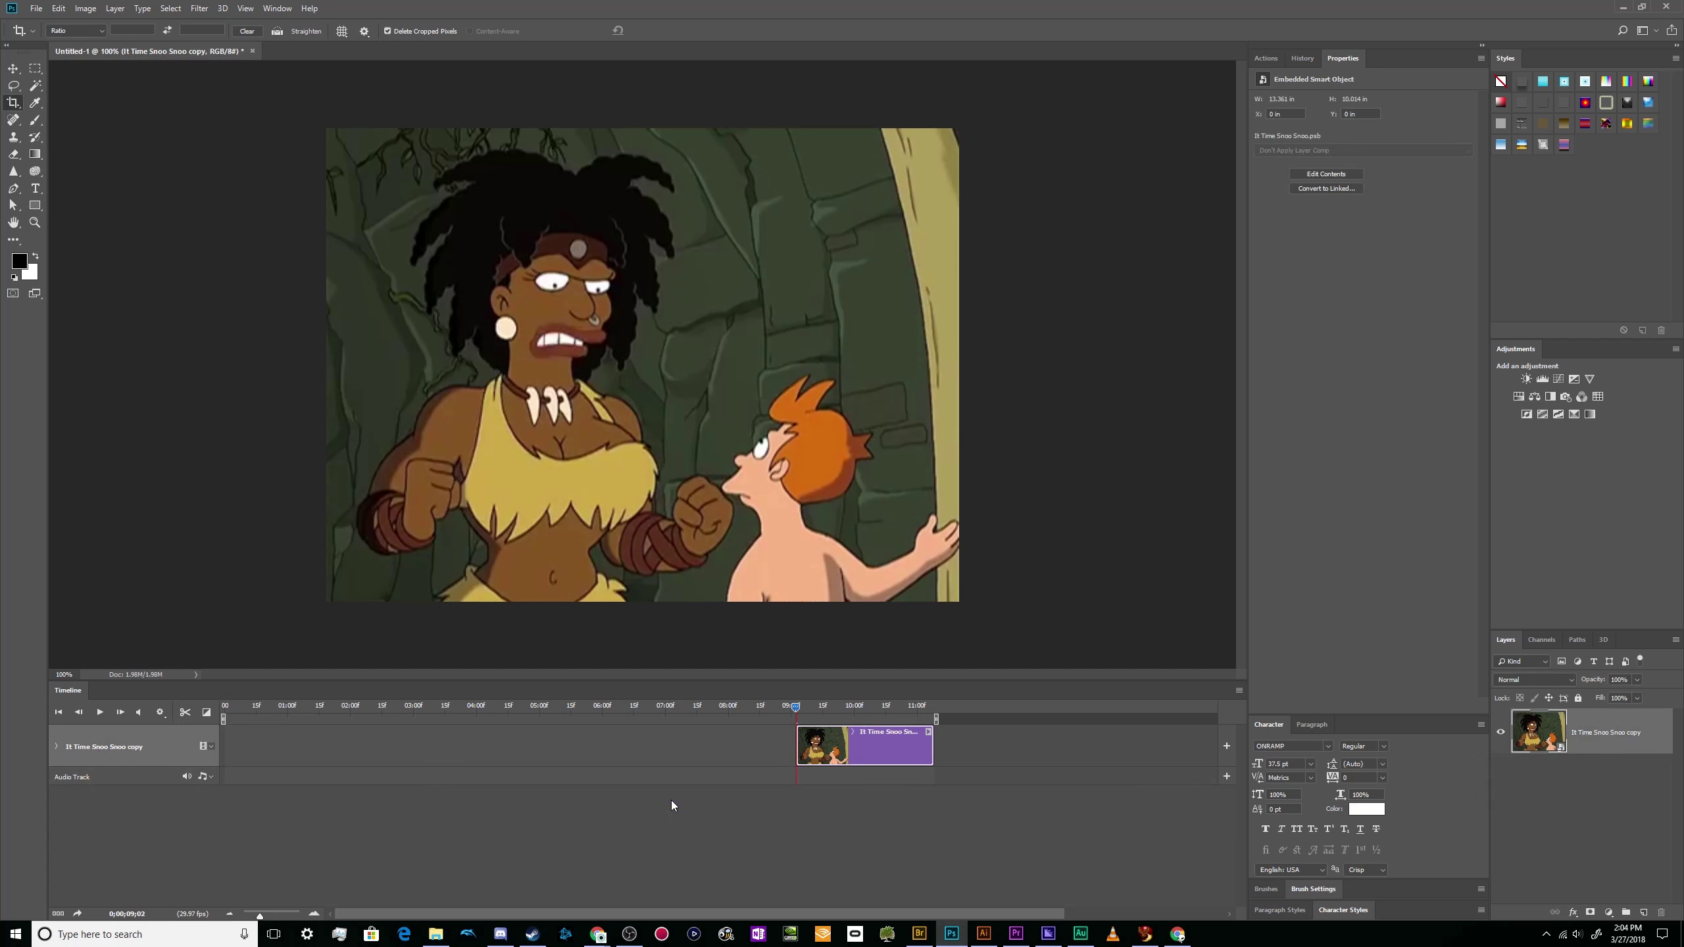
key(space)
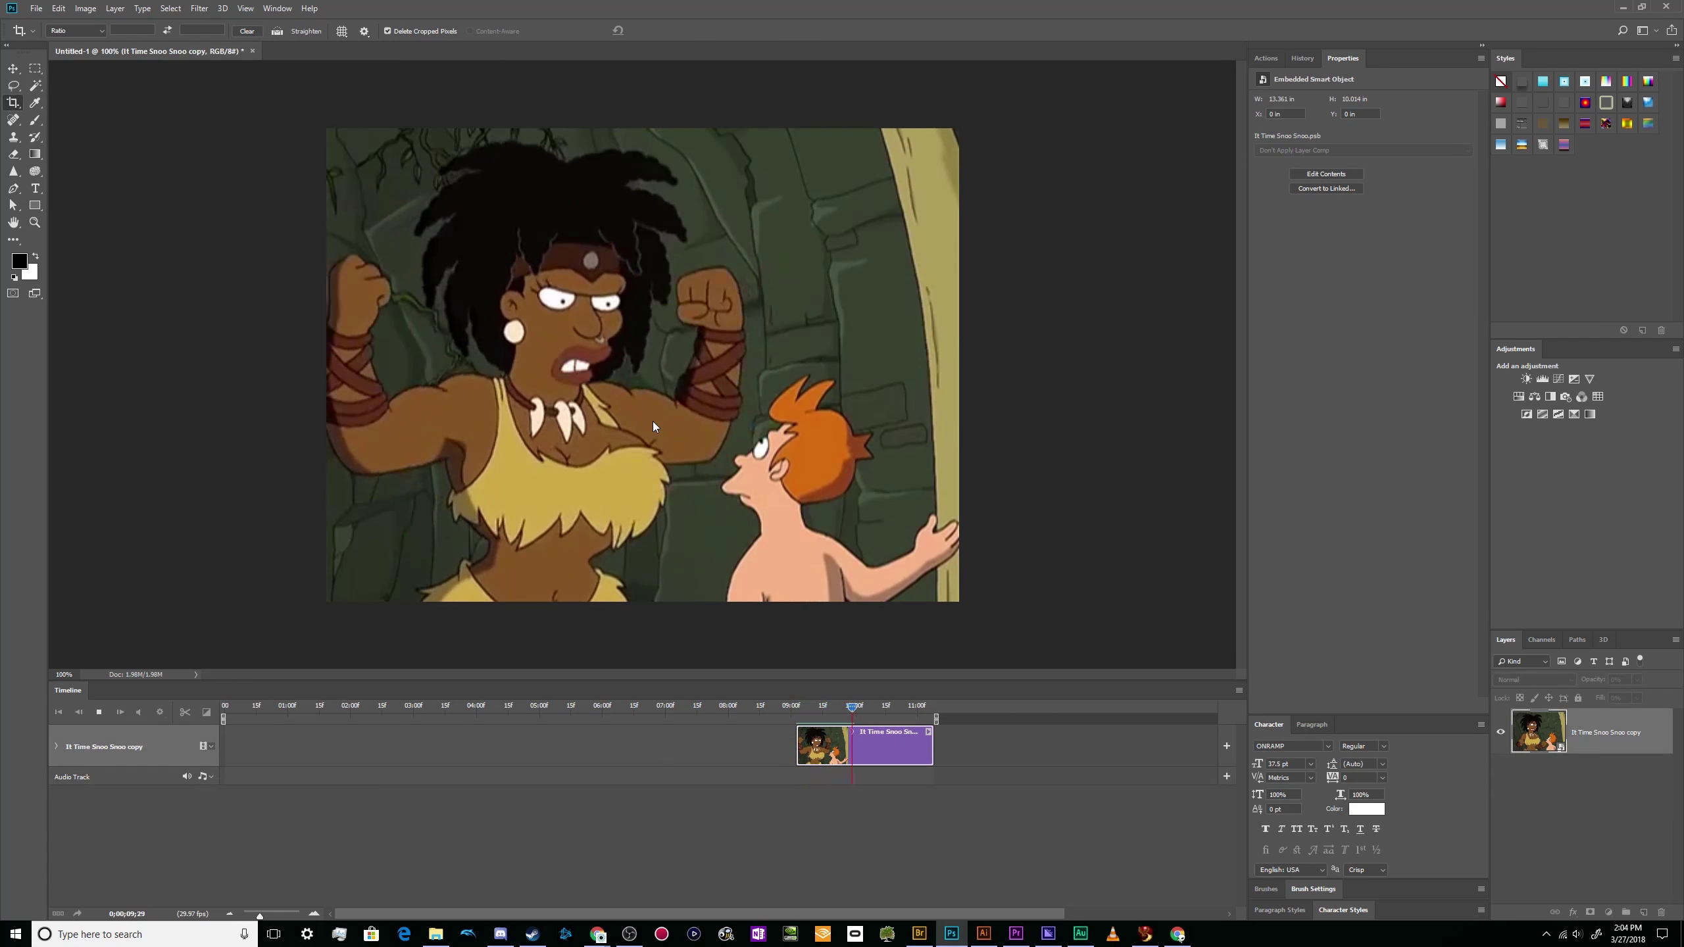
key(space)
- Trim the clip's start to about 08;25, preview it, and move it to 0;00
drag(797, 743, 782, 744)
click(778, 707)
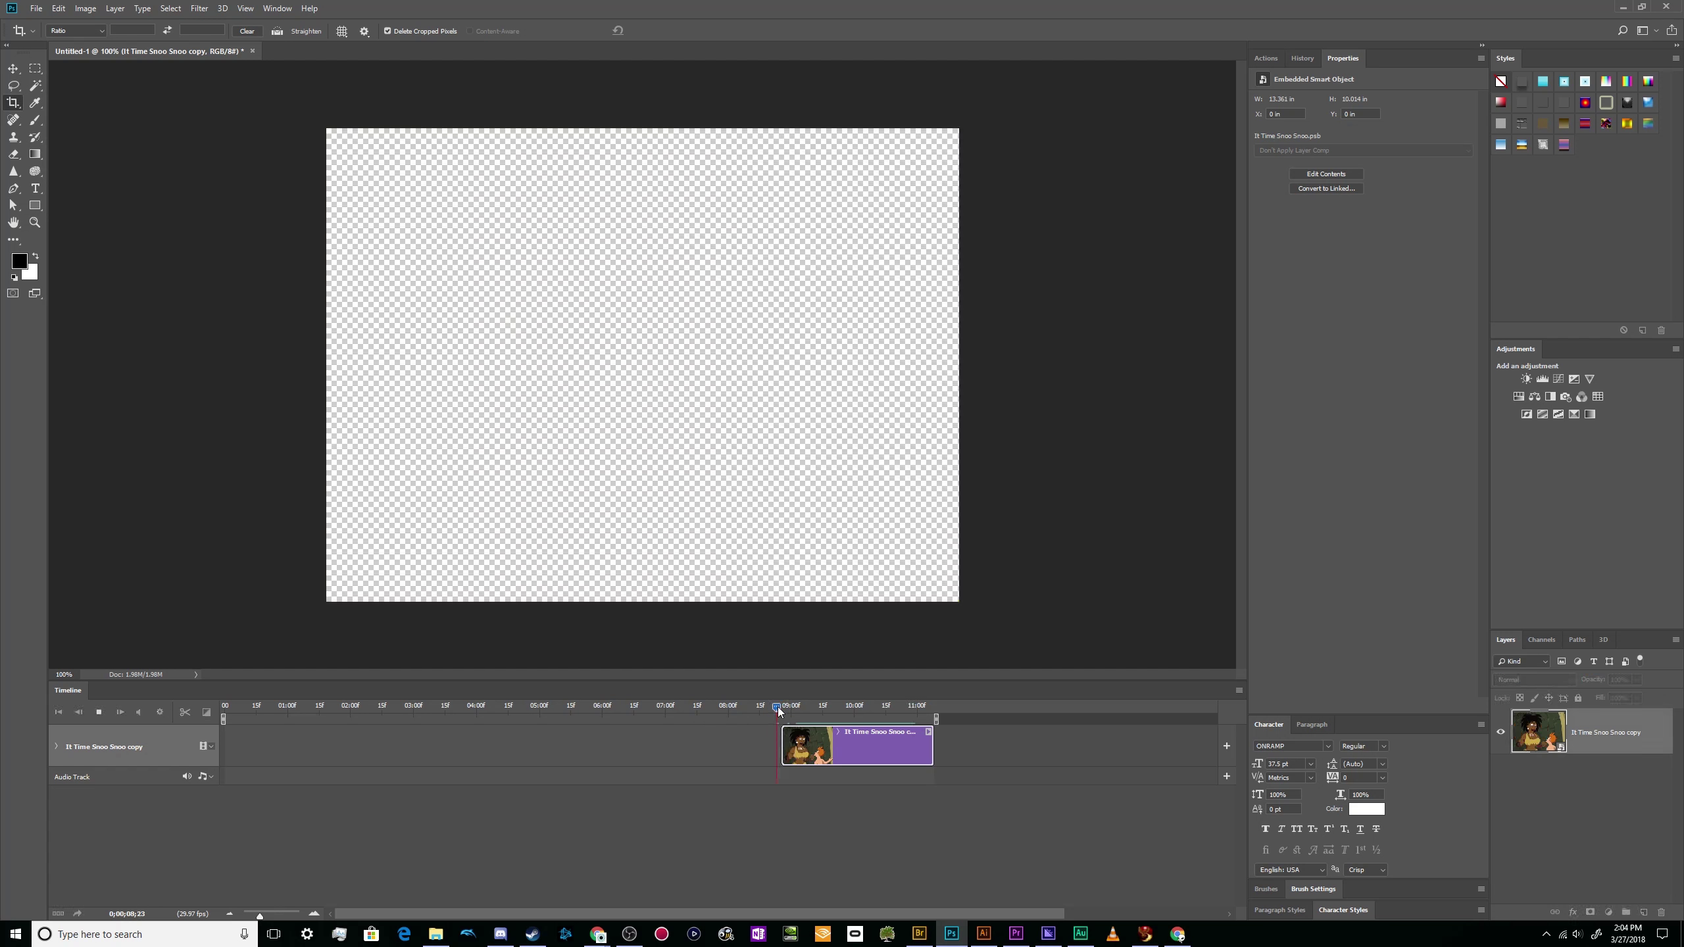
key(space)
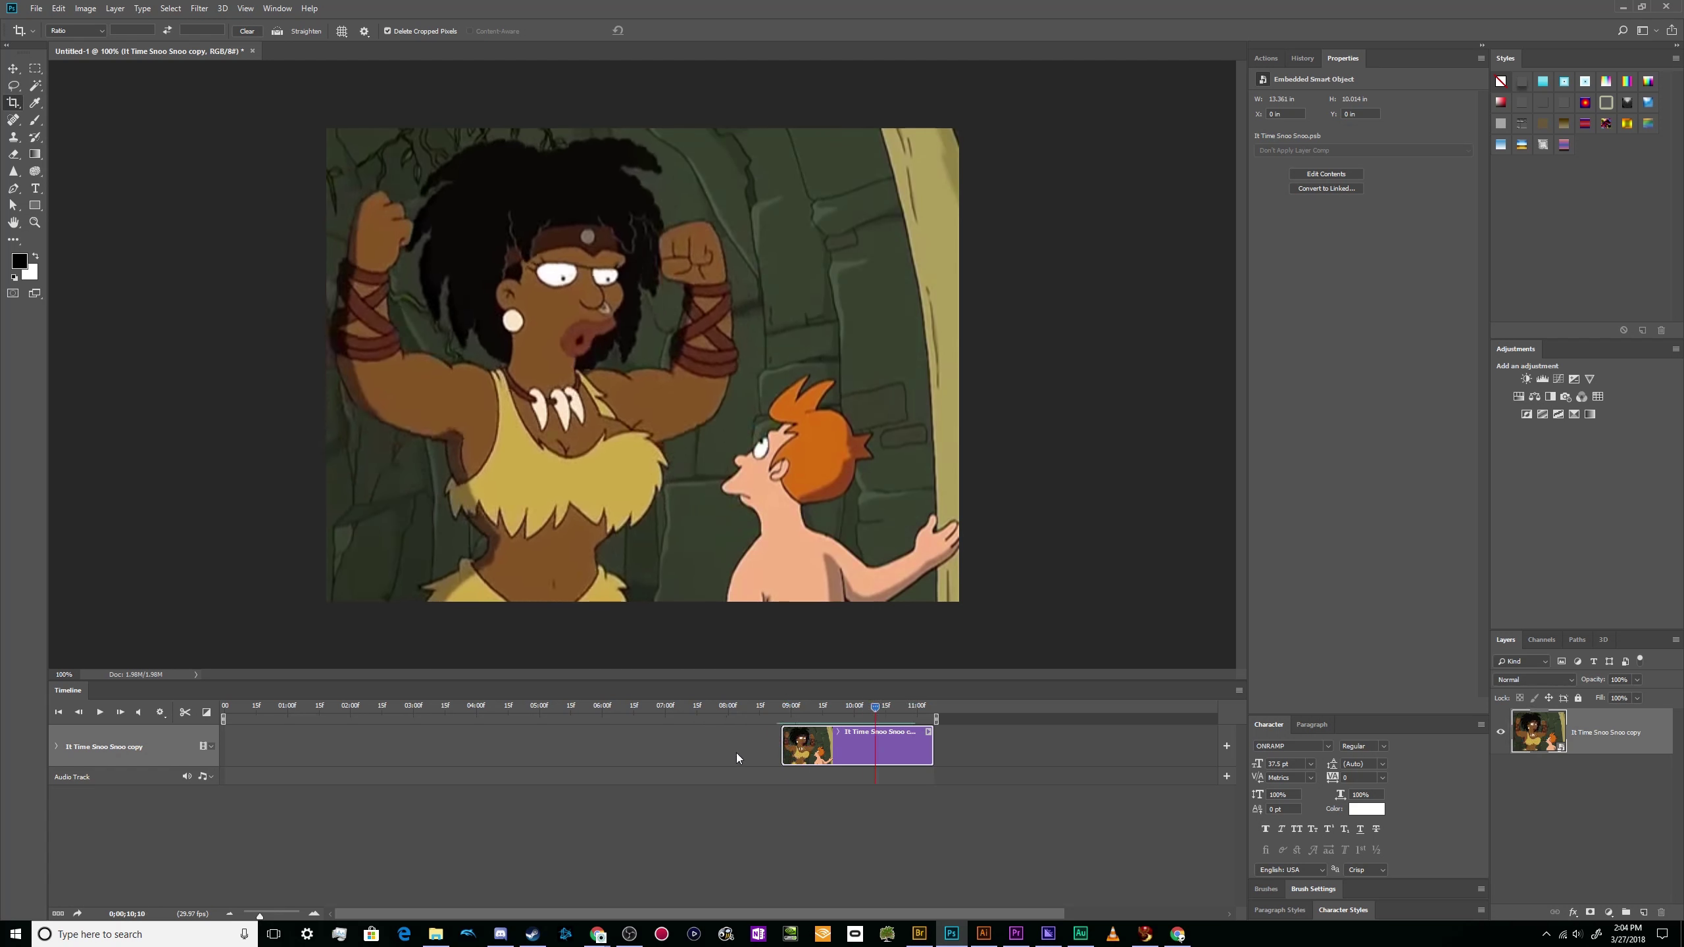
drag(847, 746, 178, 702)
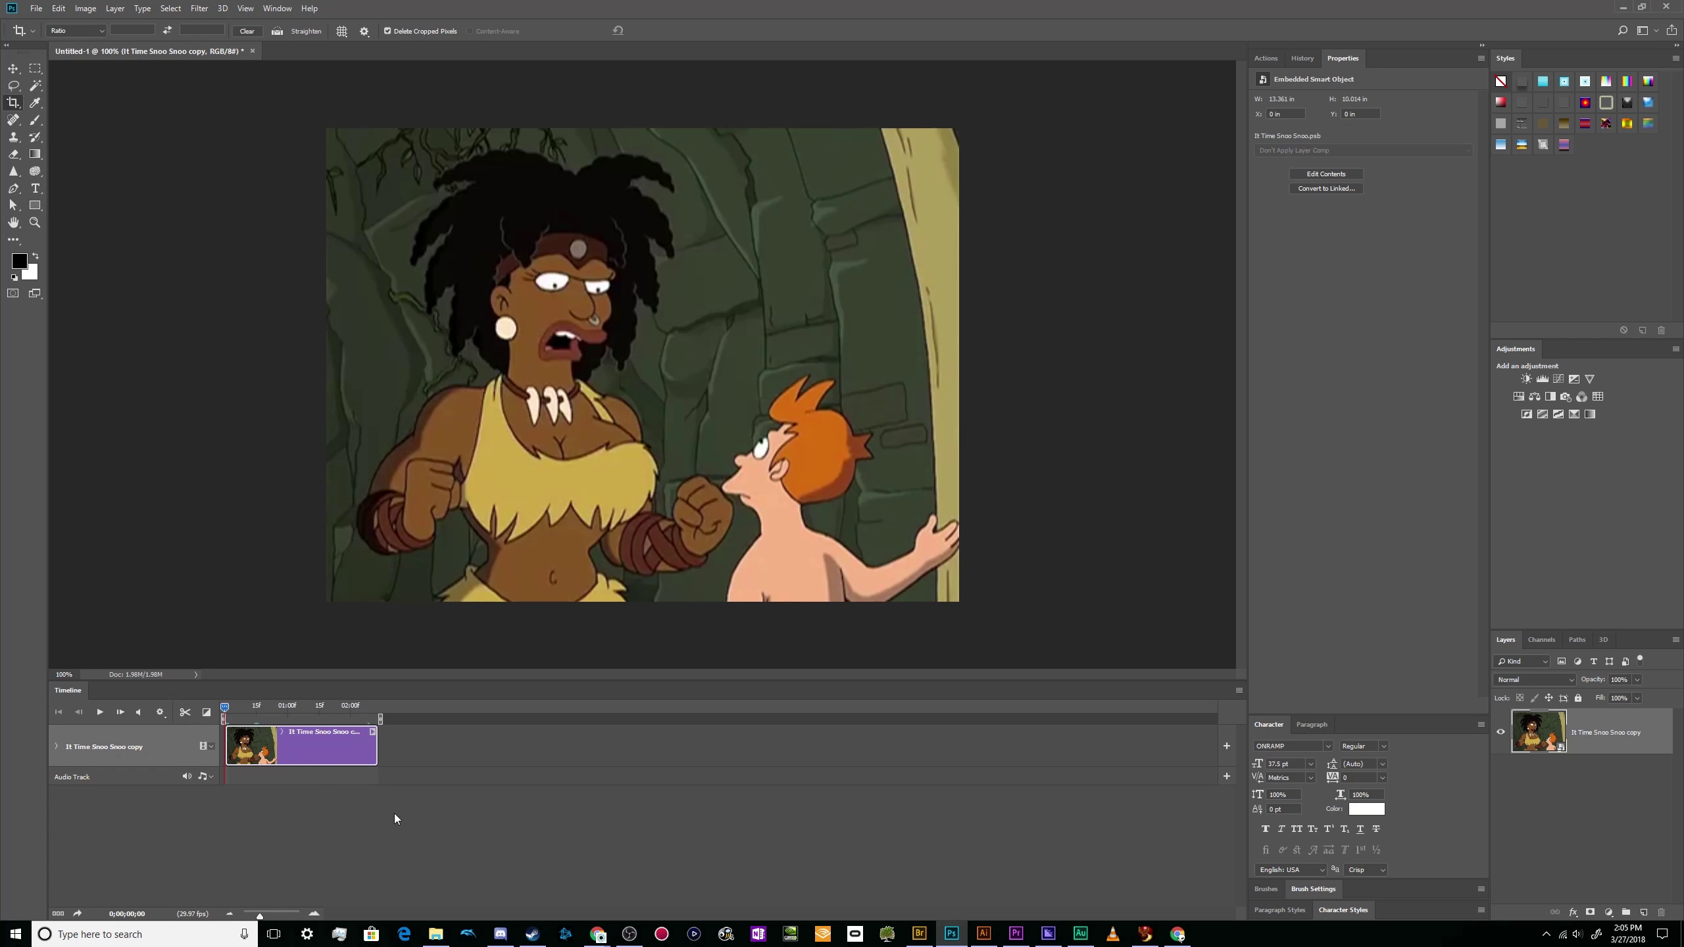
- Add Video Groups 1–4 above the It Time Snoo Snoo copy track using New Video Group
click(212, 747)
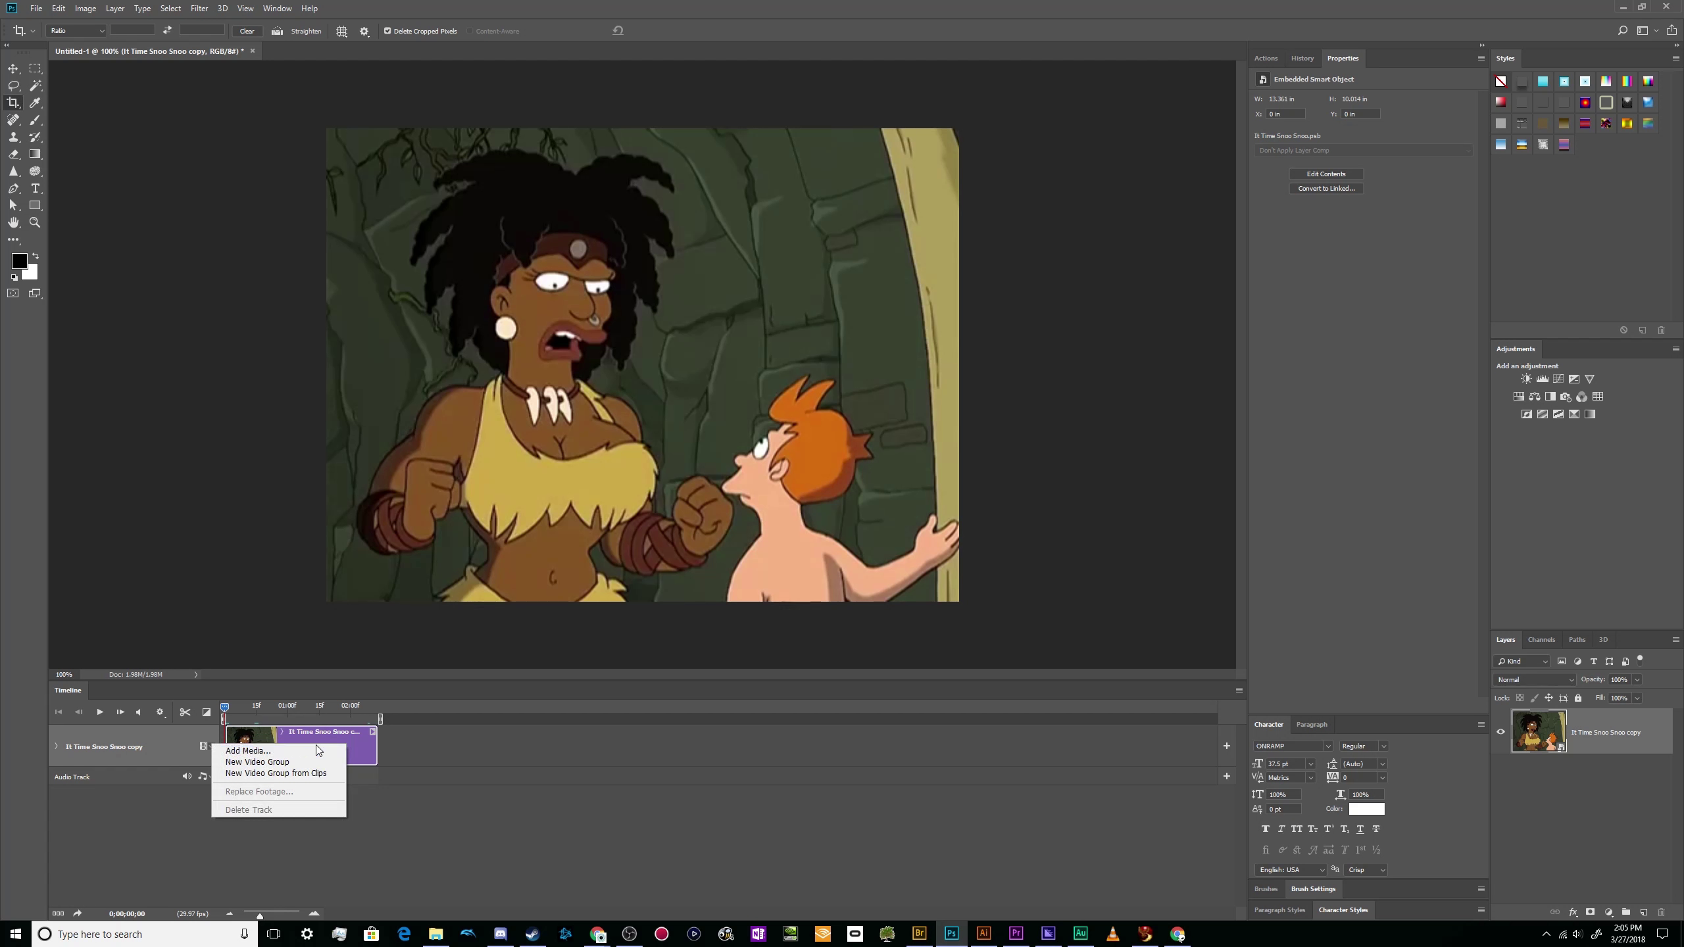
click(312, 764)
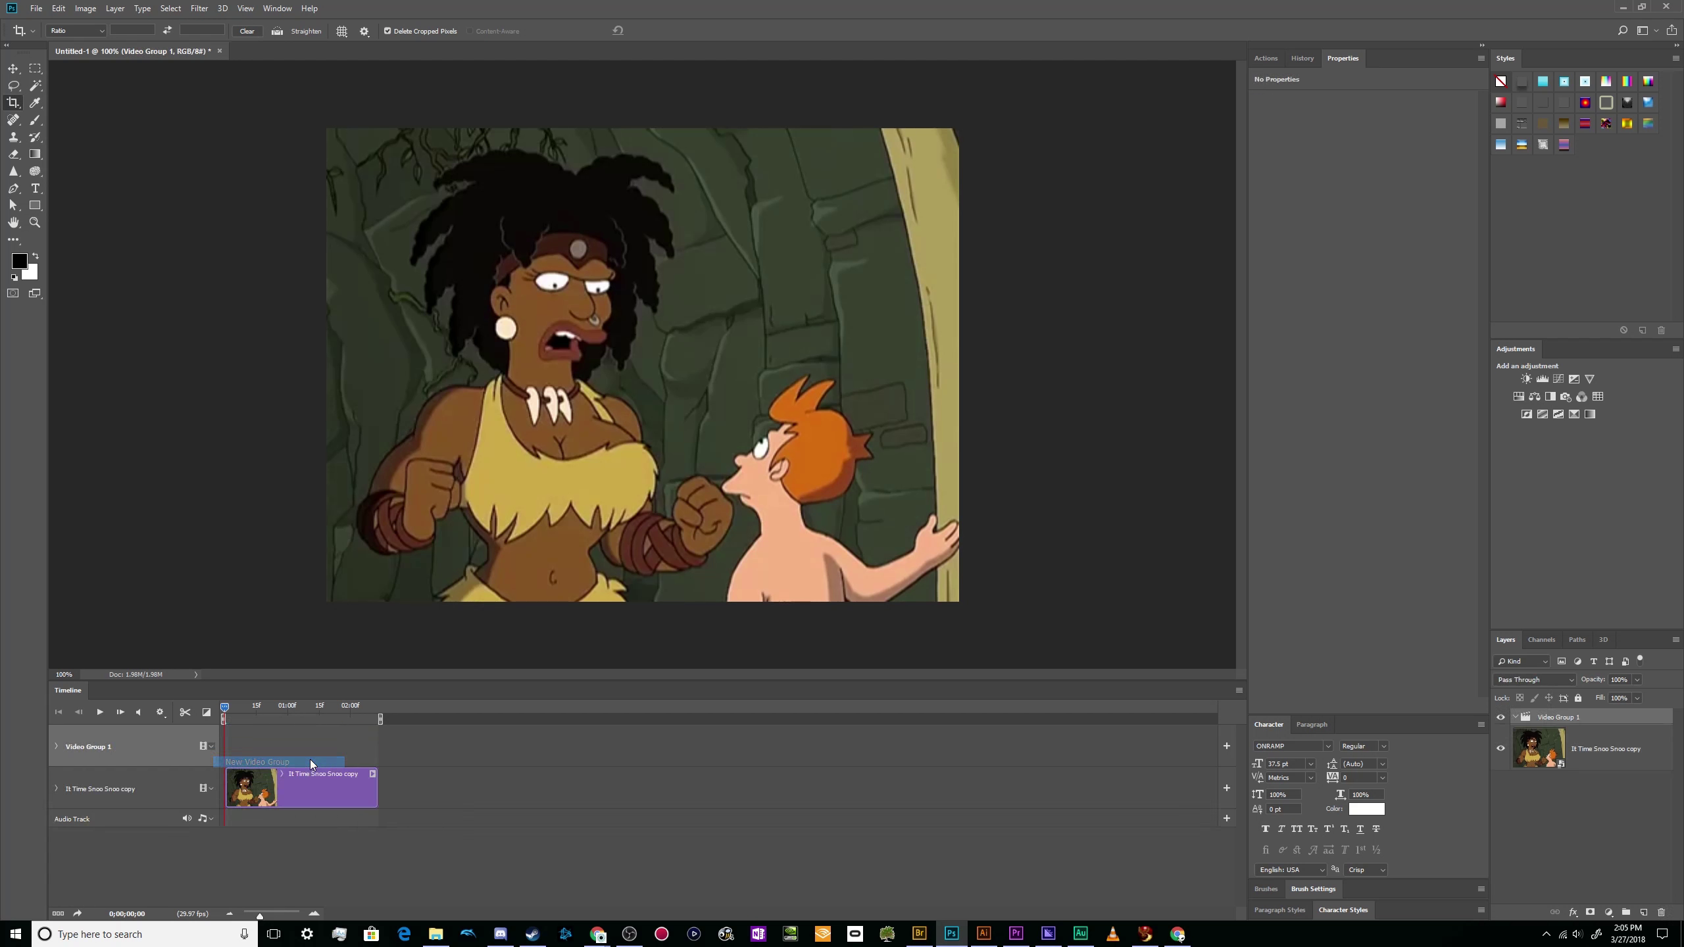
click(212, 747)
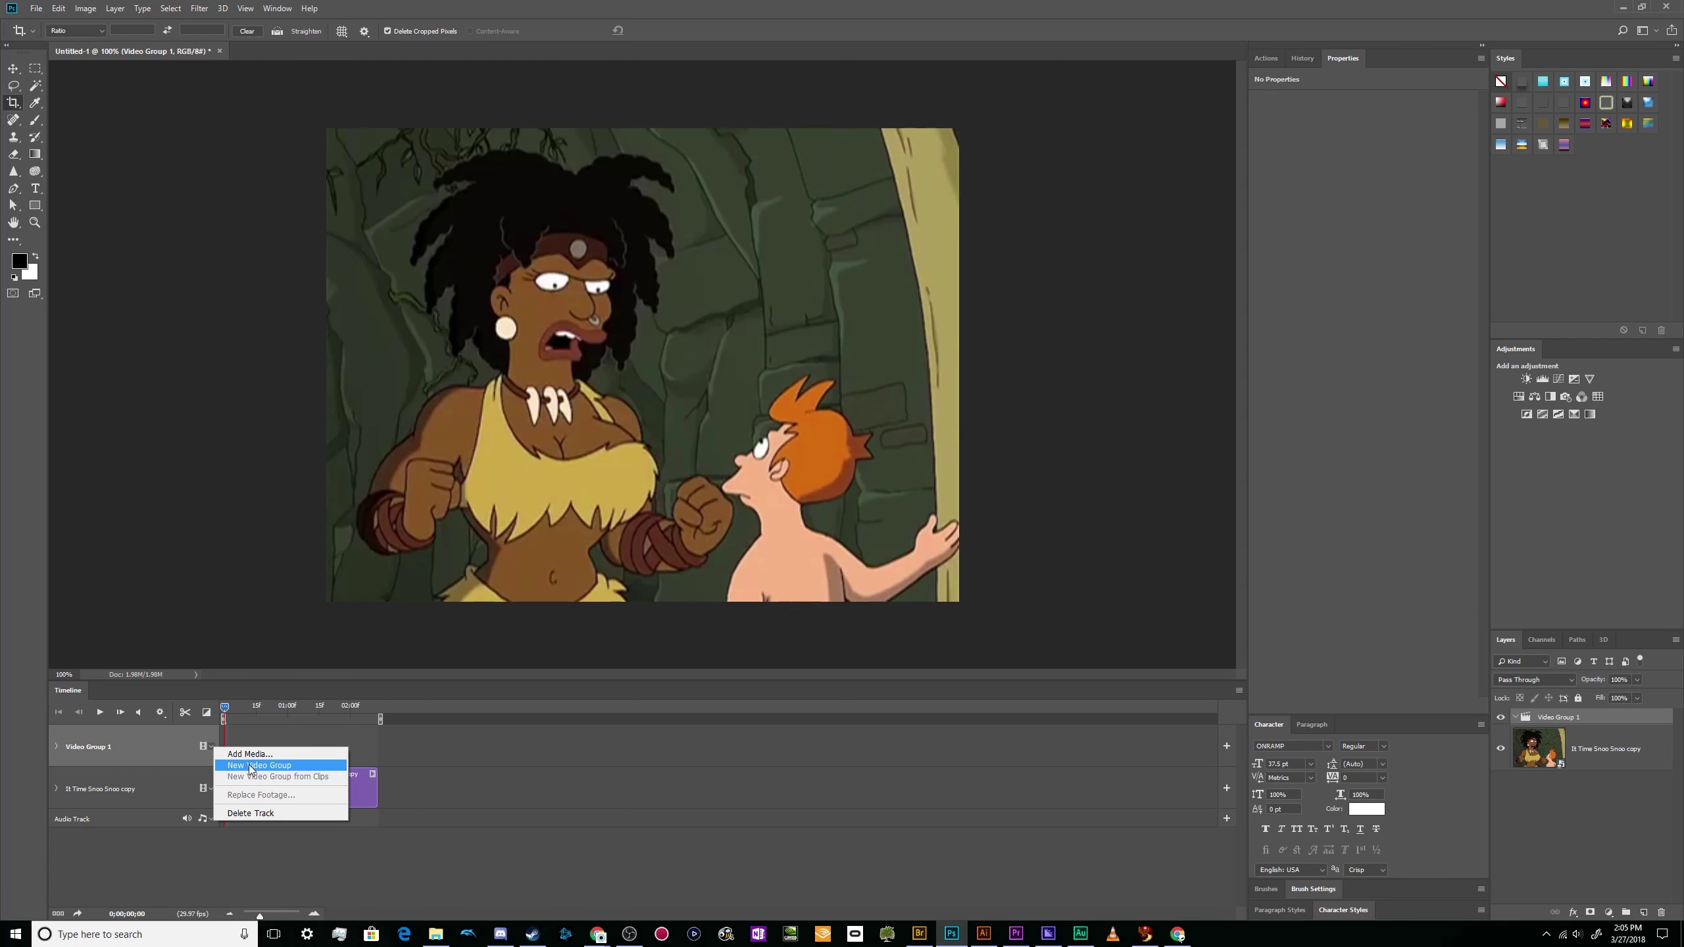
click(251, 767)
click(213, 786)
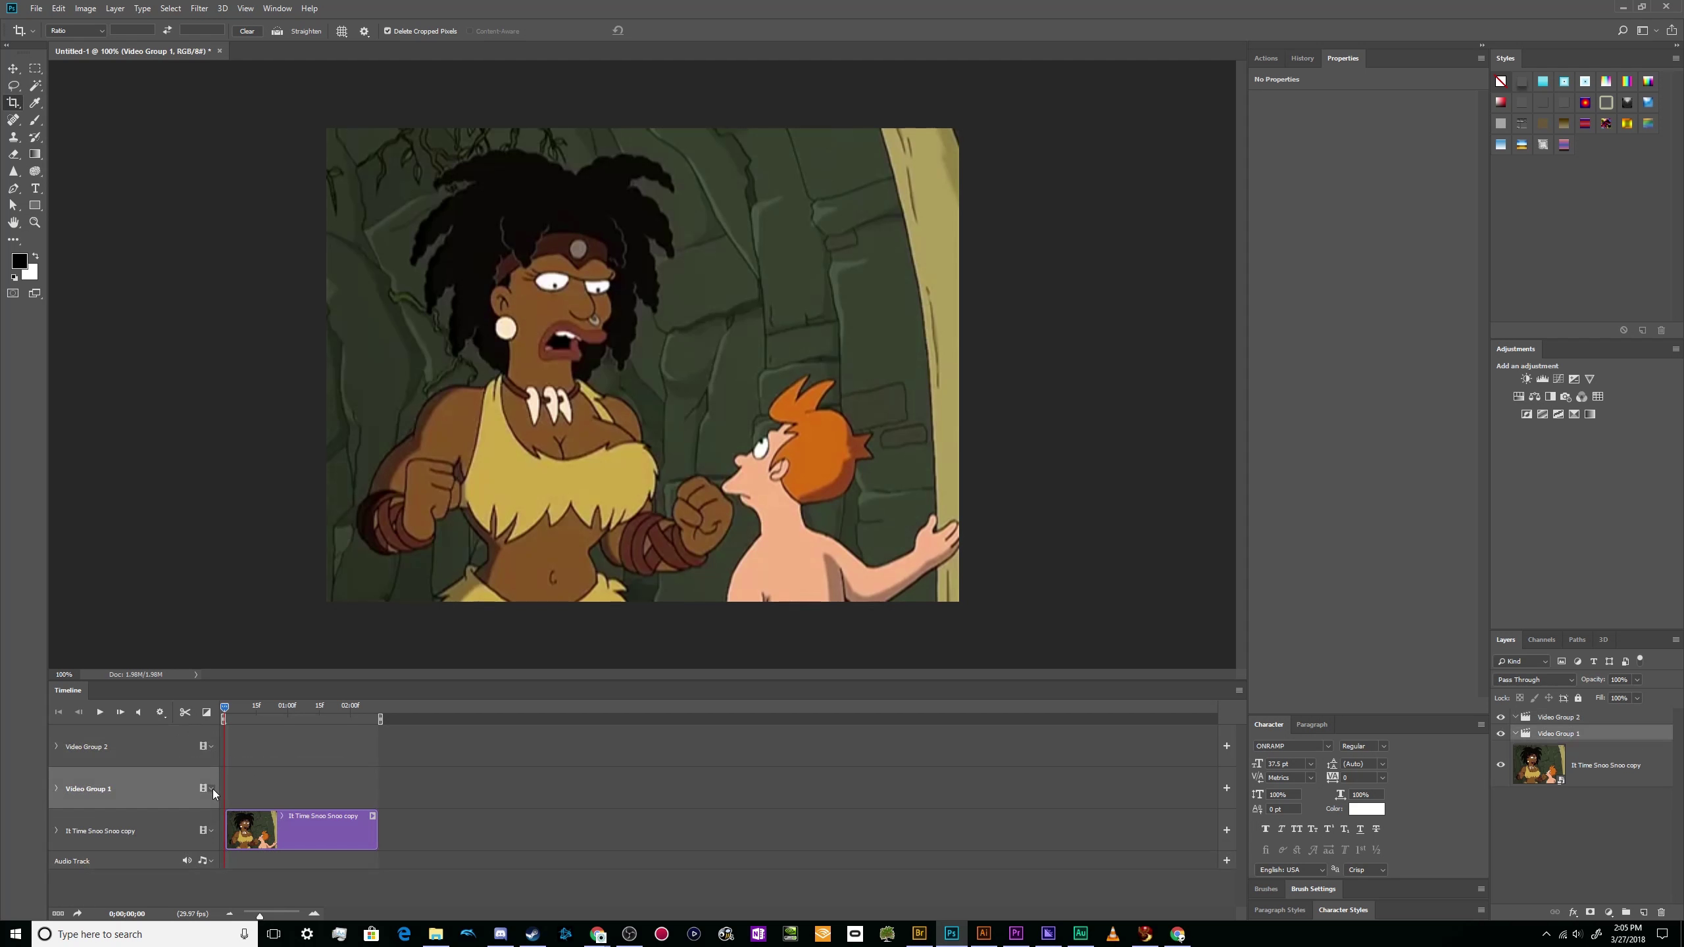
click(213, 790)
click(235, 808)
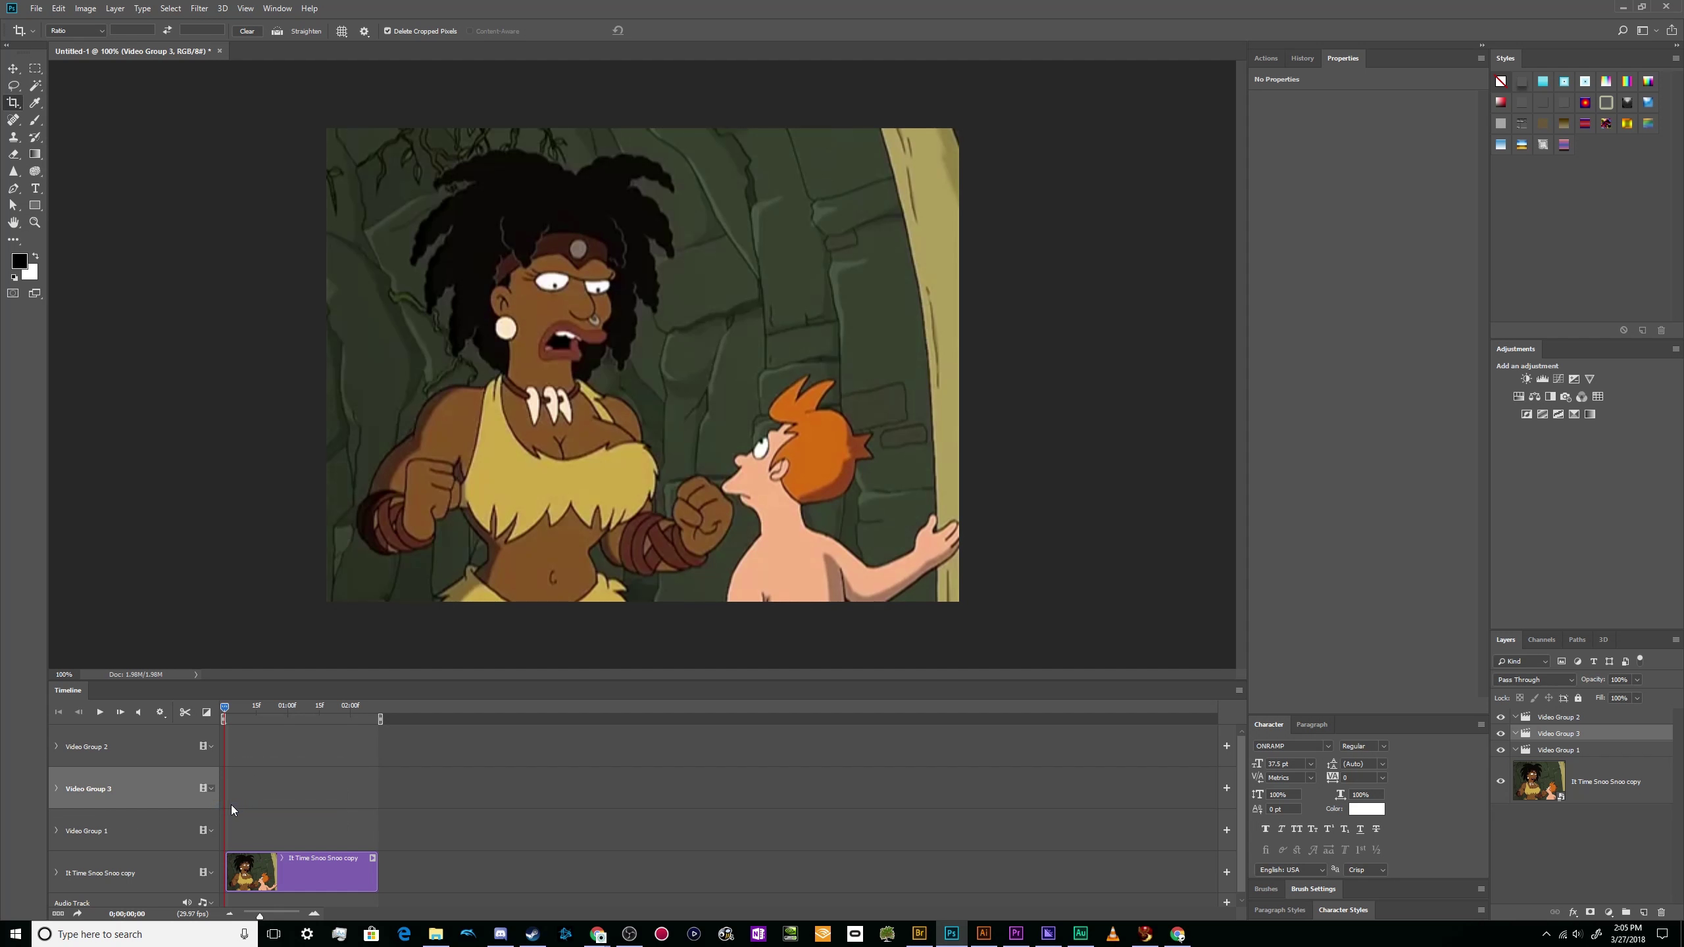
click(212, 788)
click(232, 807)
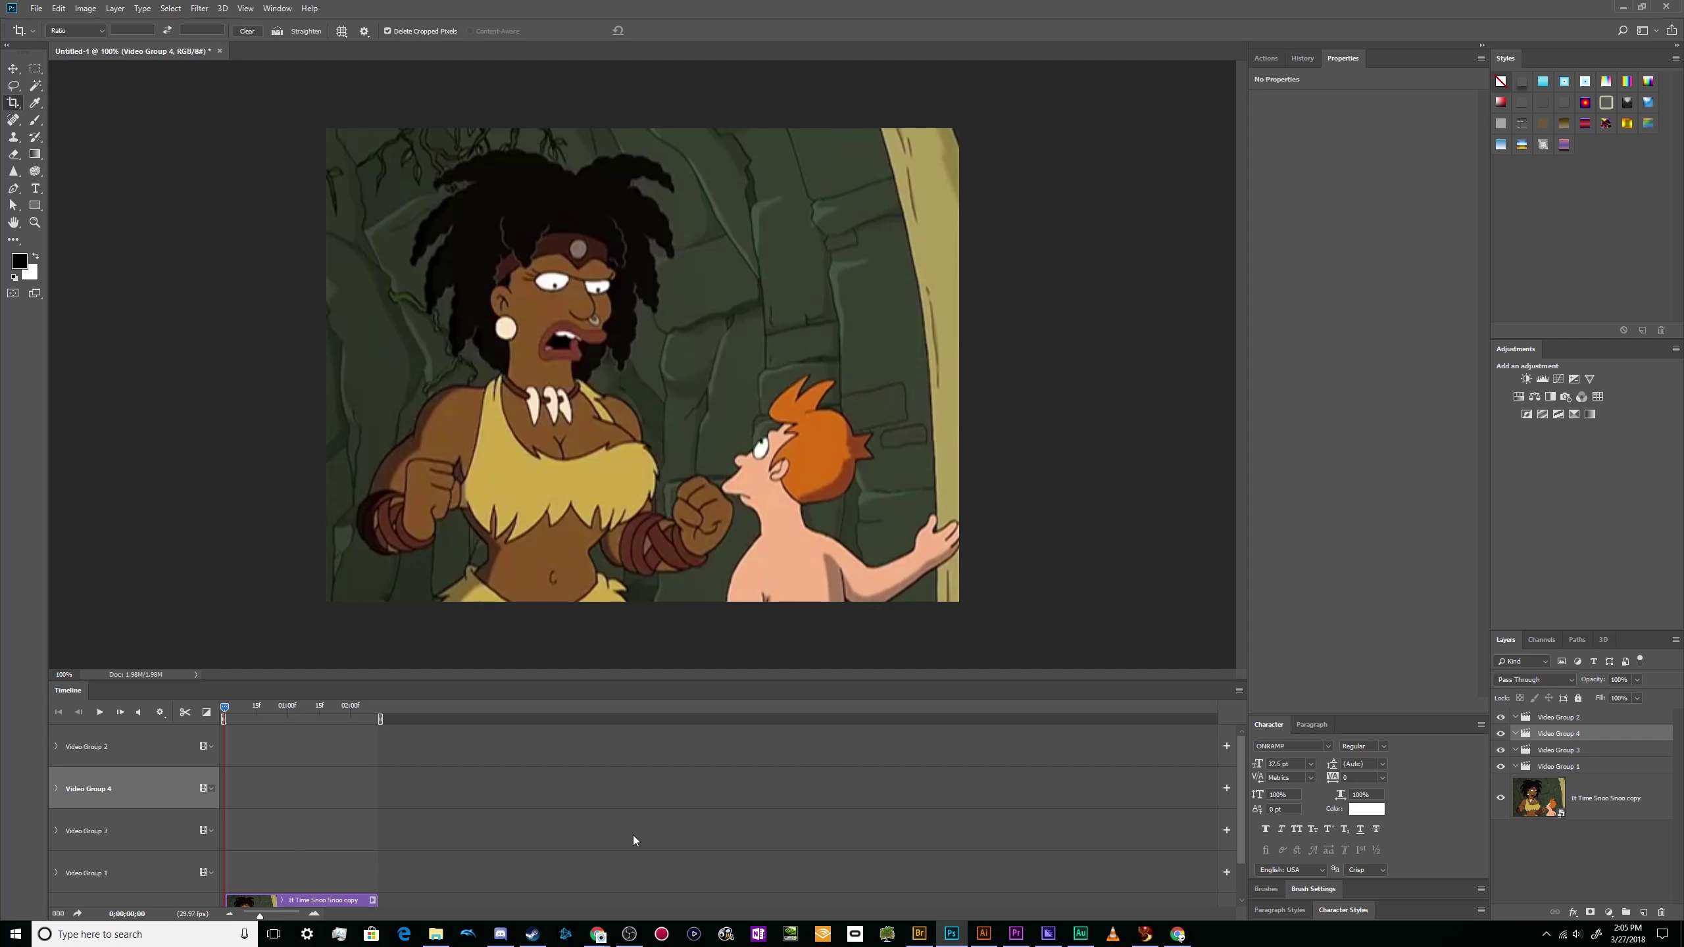
scroll(424, 789, down, 1)
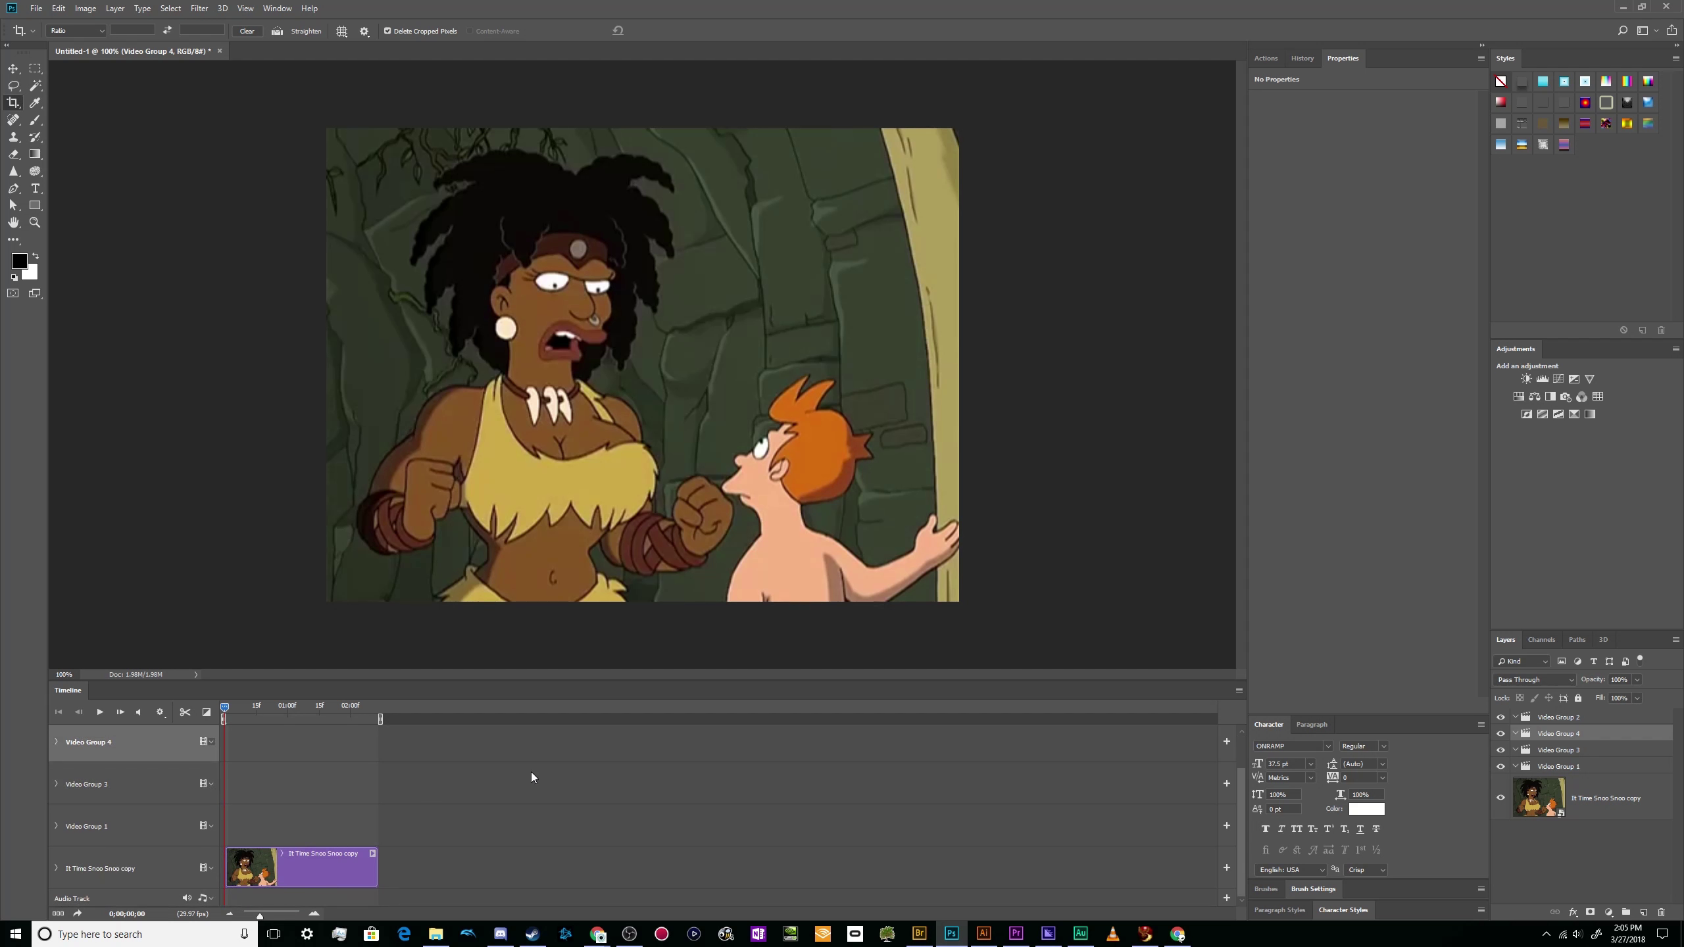
- Select Video Group 1, then dock and enlarge the Layers panel to list all four groups
click(465, 803)
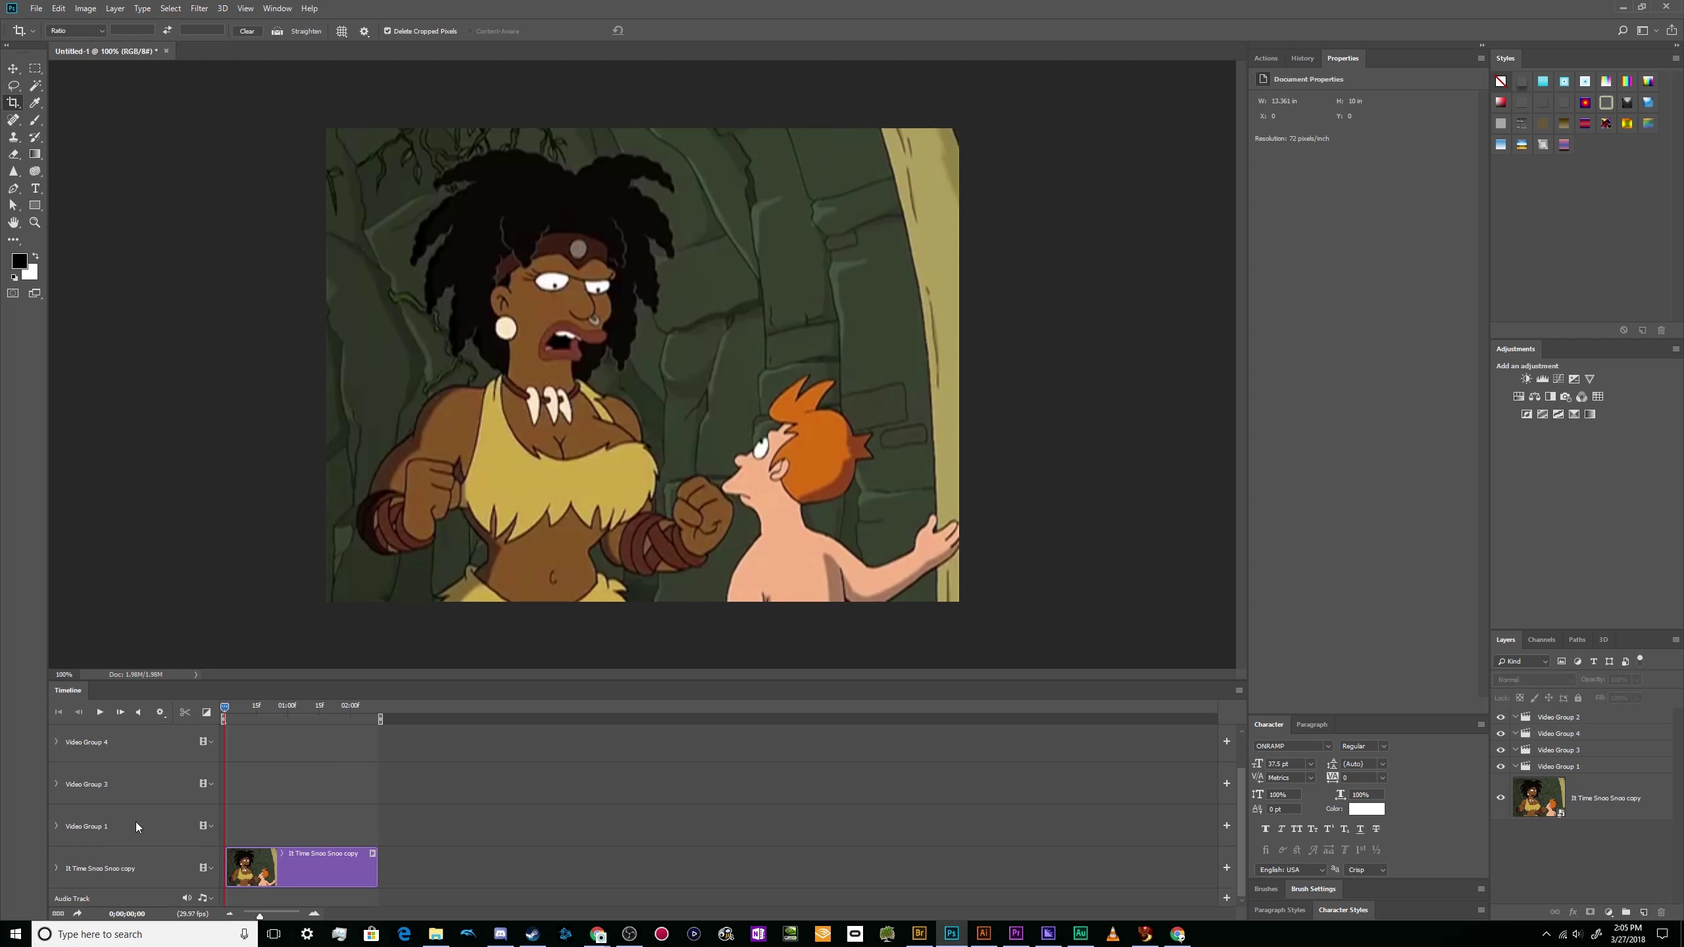
click(138, 826)
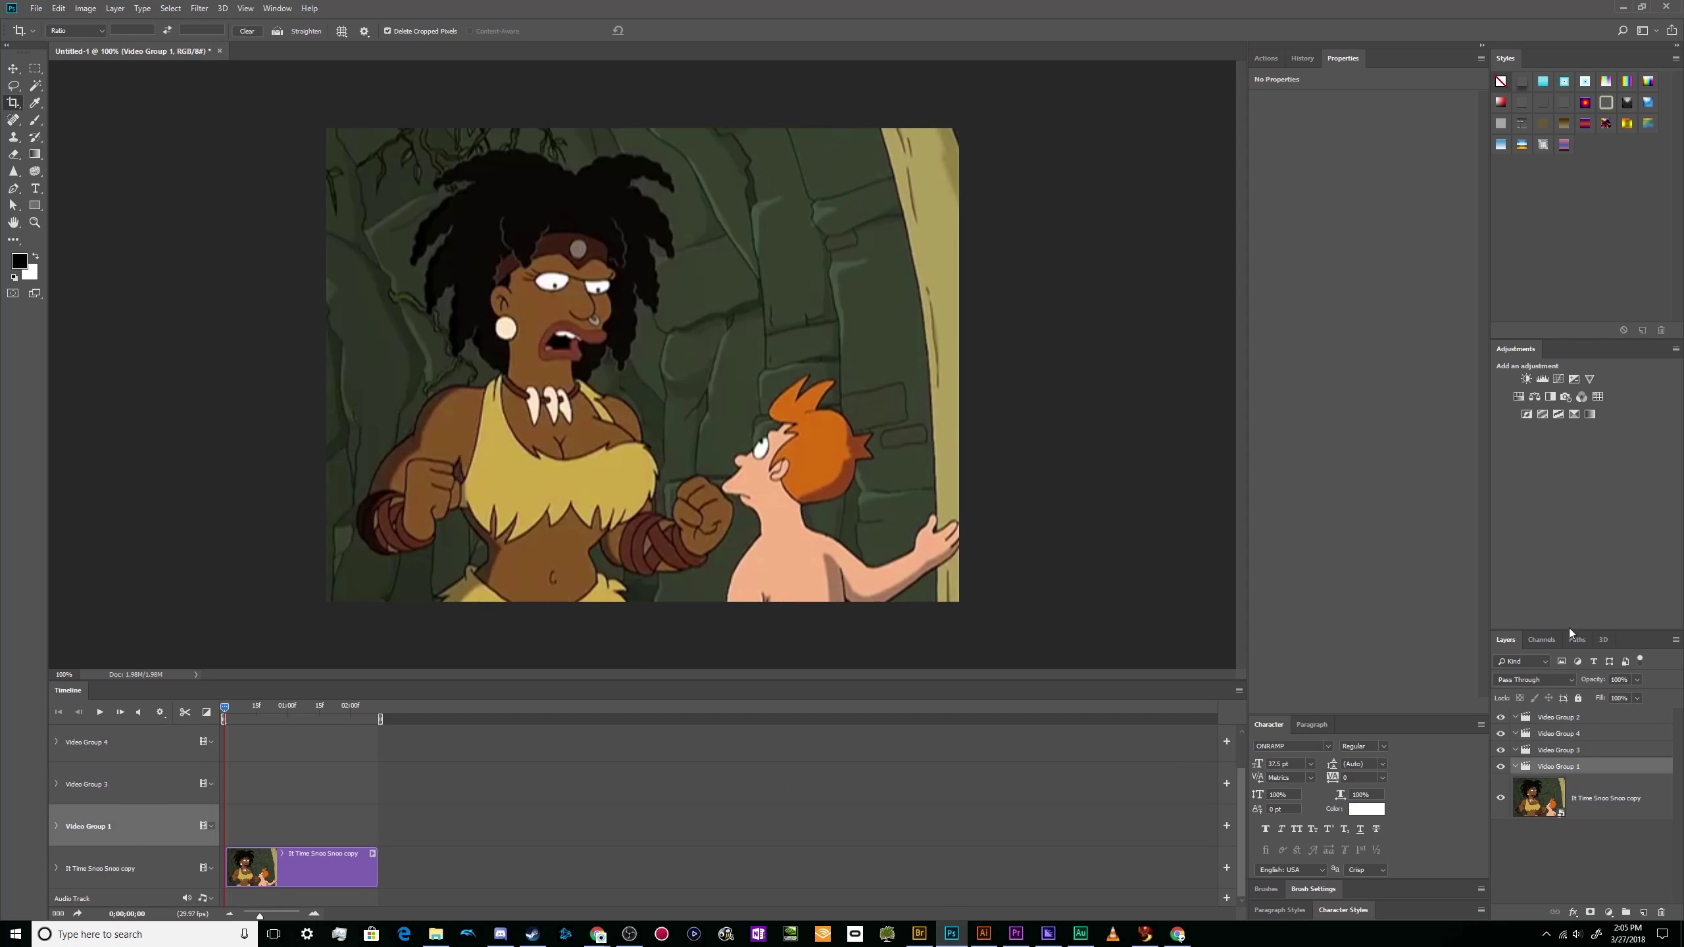
drag(1570, 637, 1376, 577)
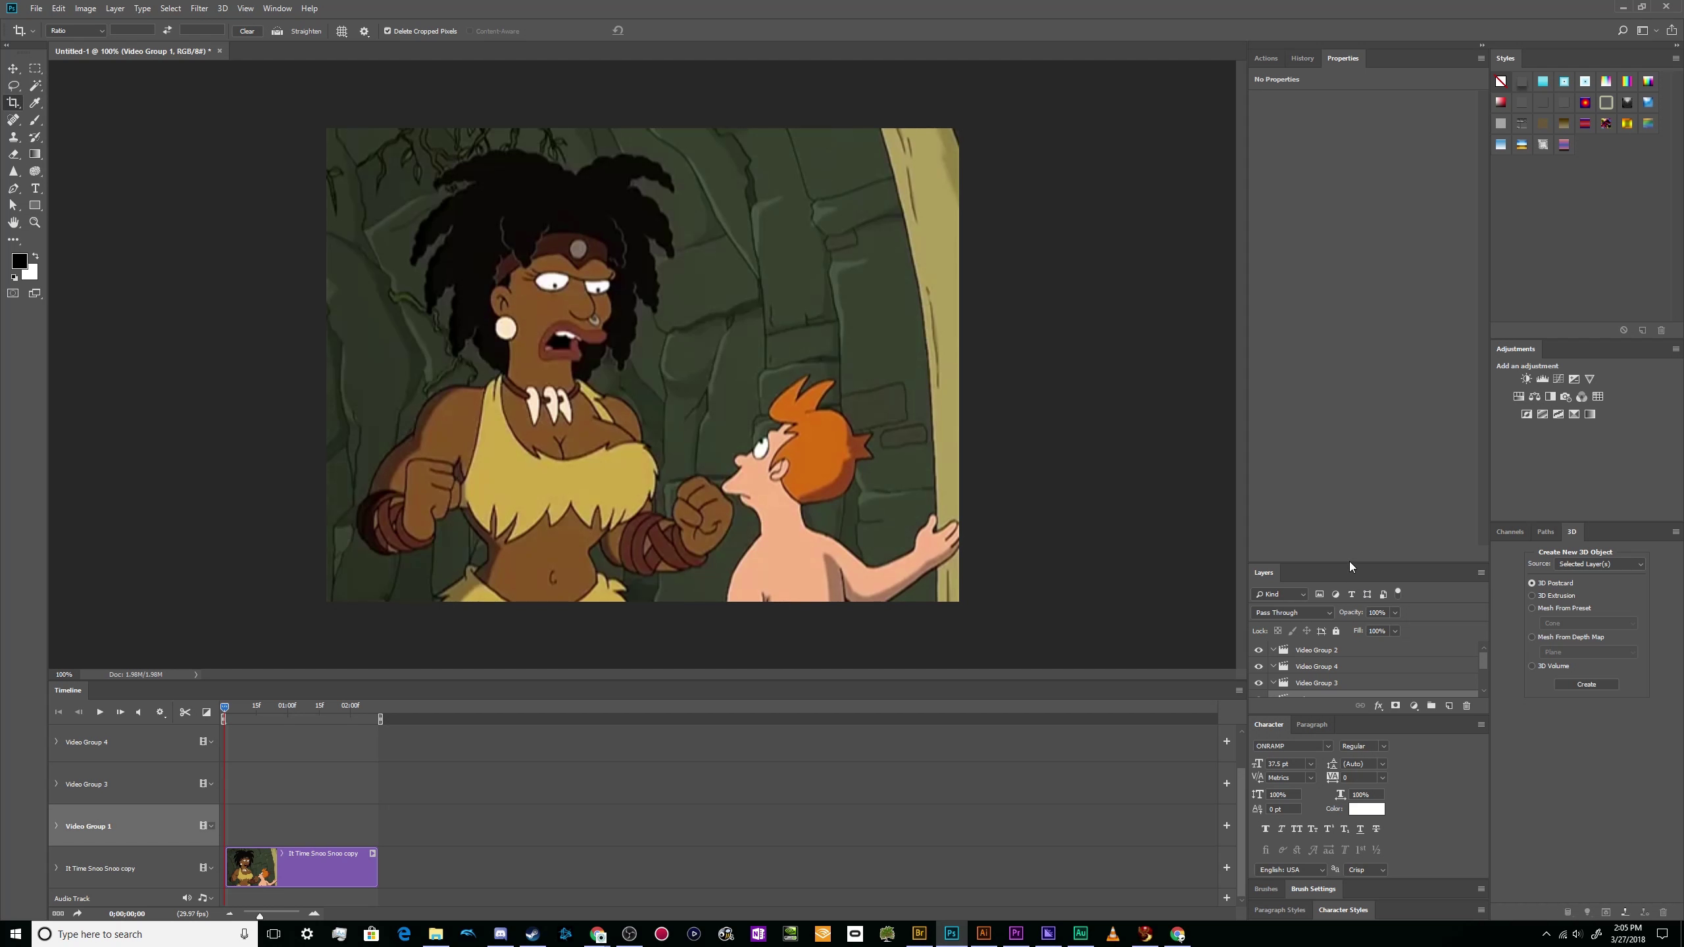
drag(1349, 562, 1368, 324)
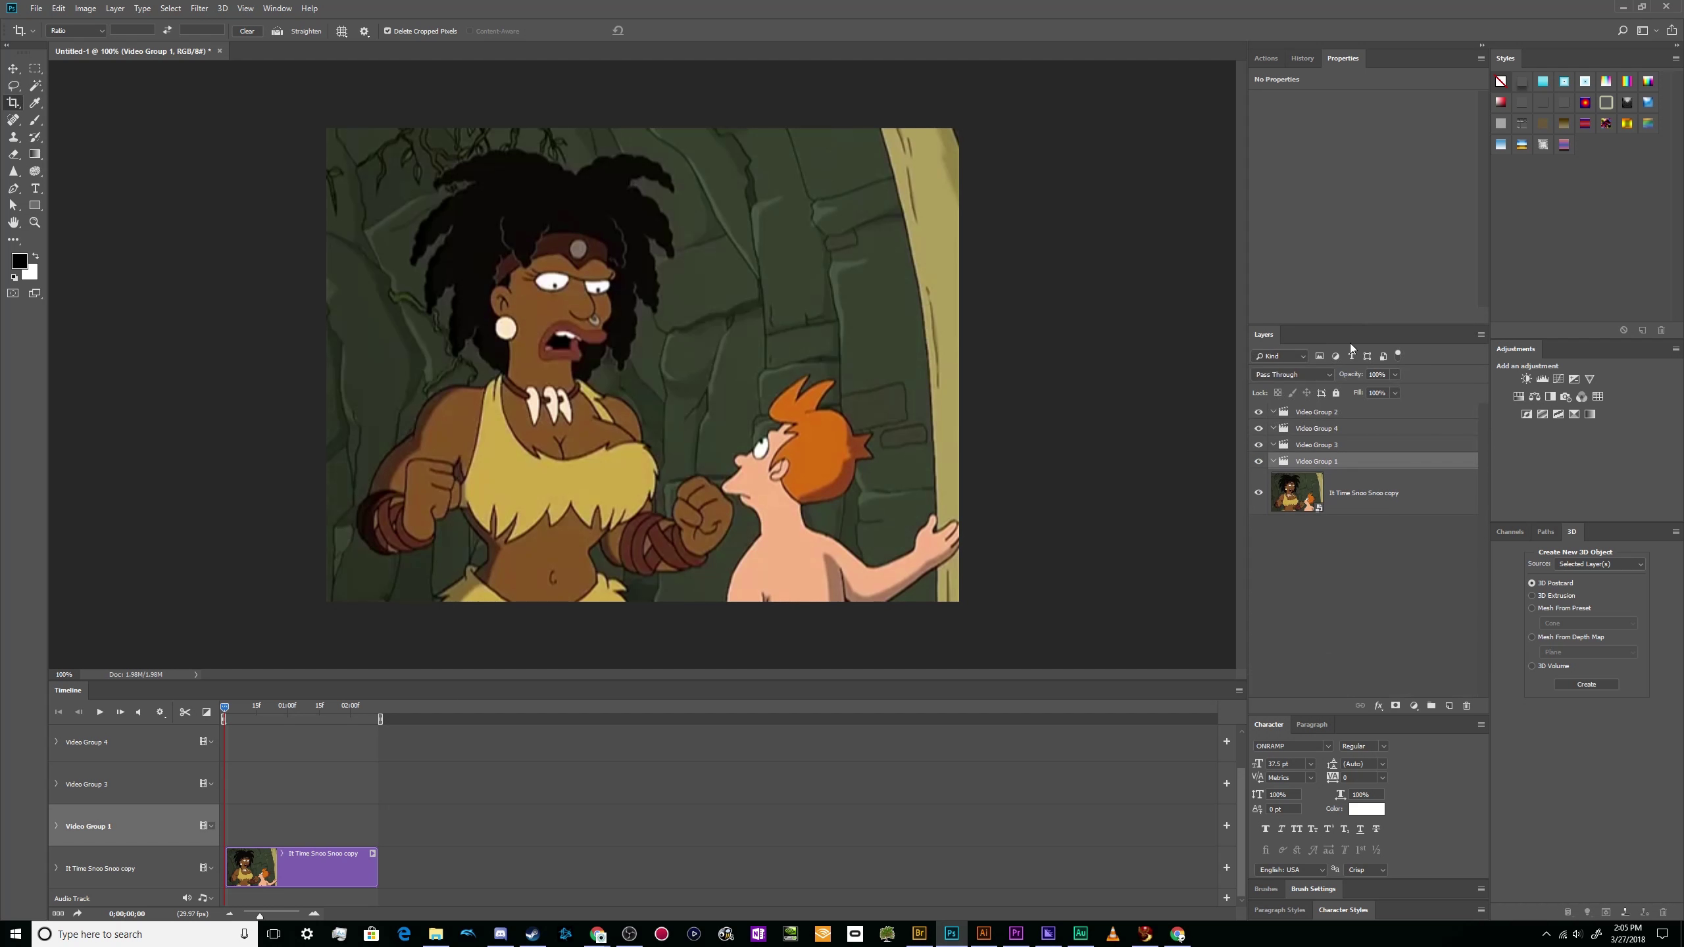
drag(1266, 337, 1326, 716)
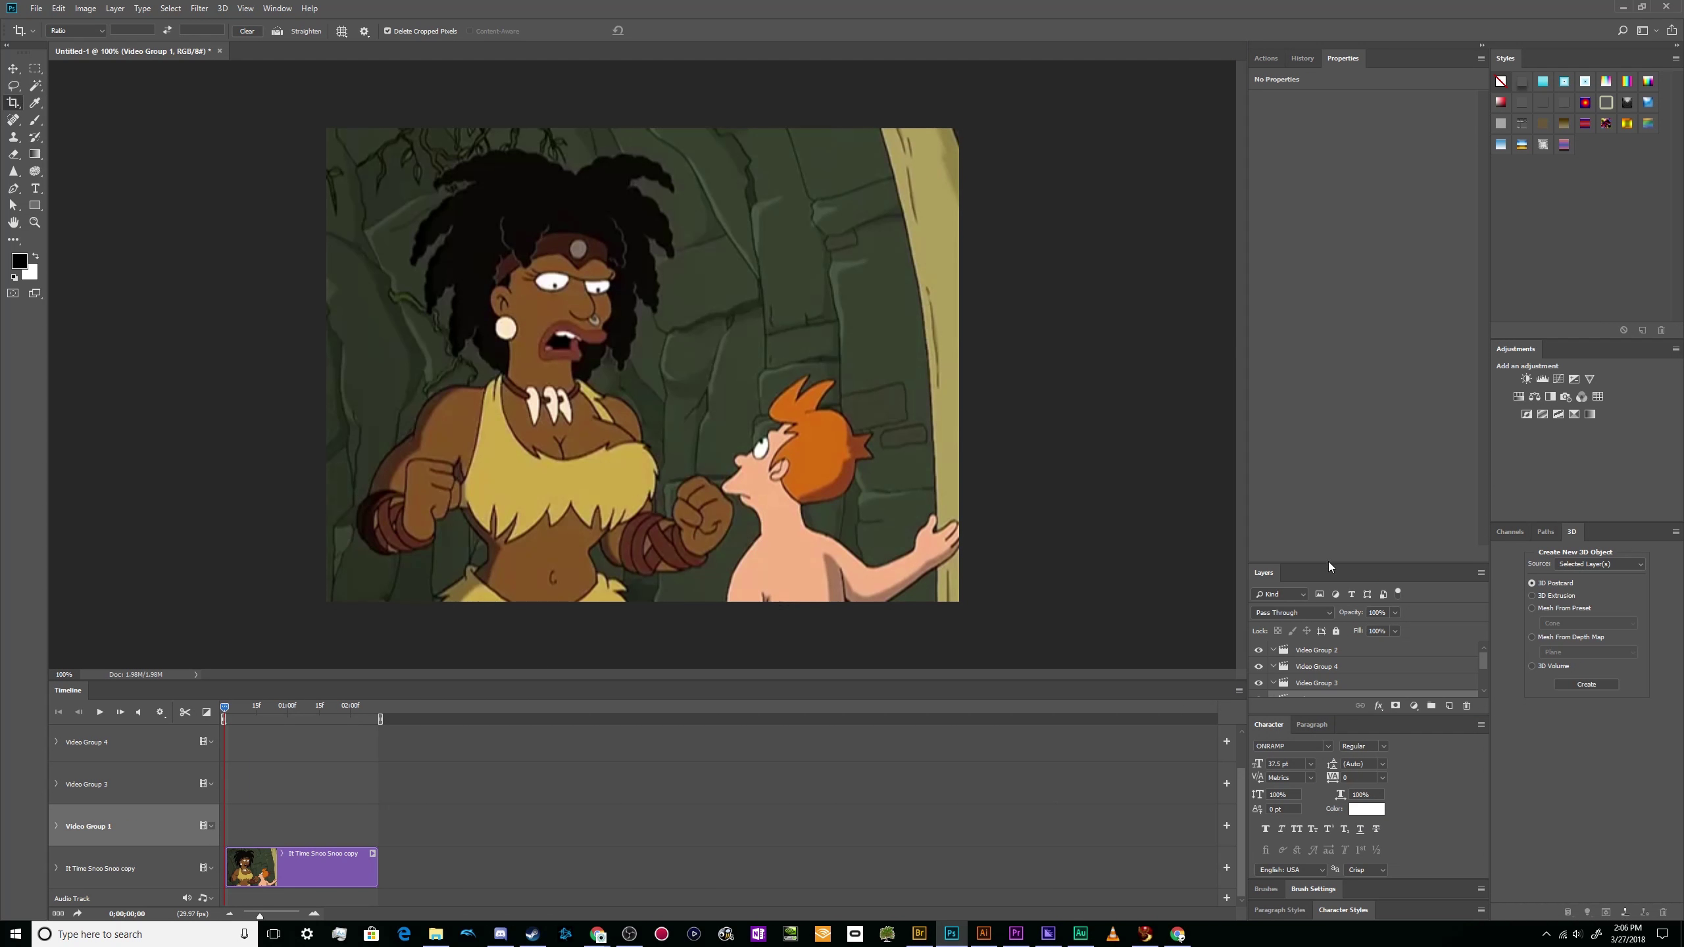
drag(1329, 561, 1349, 318)
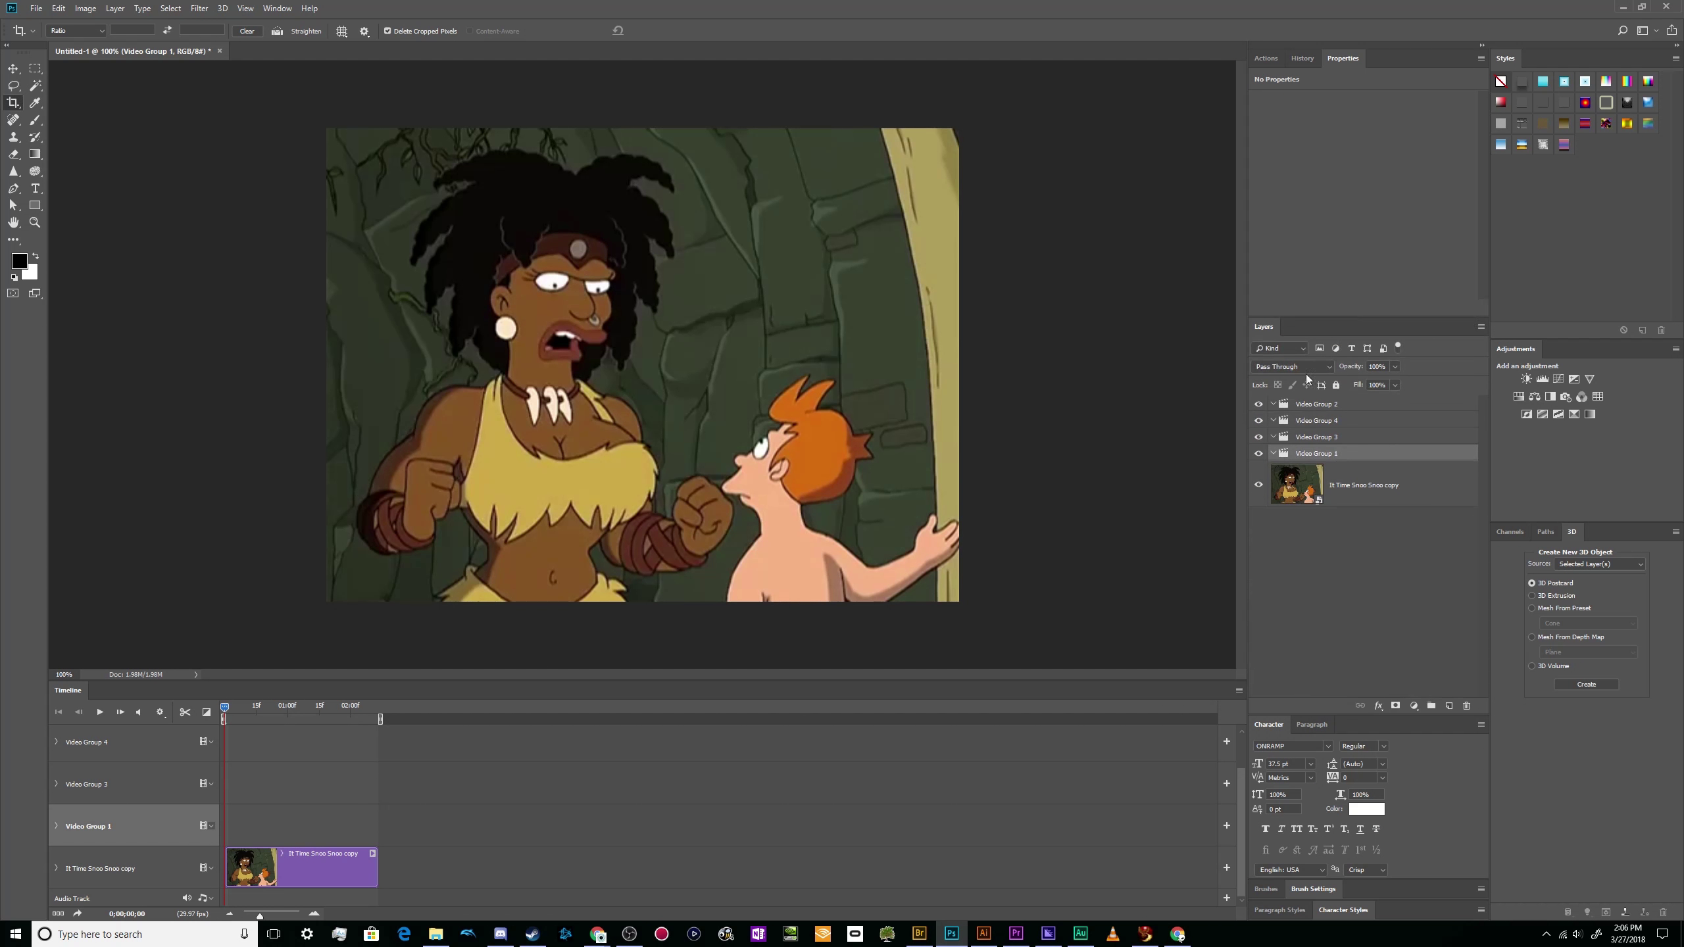
right_click(1357, 540)
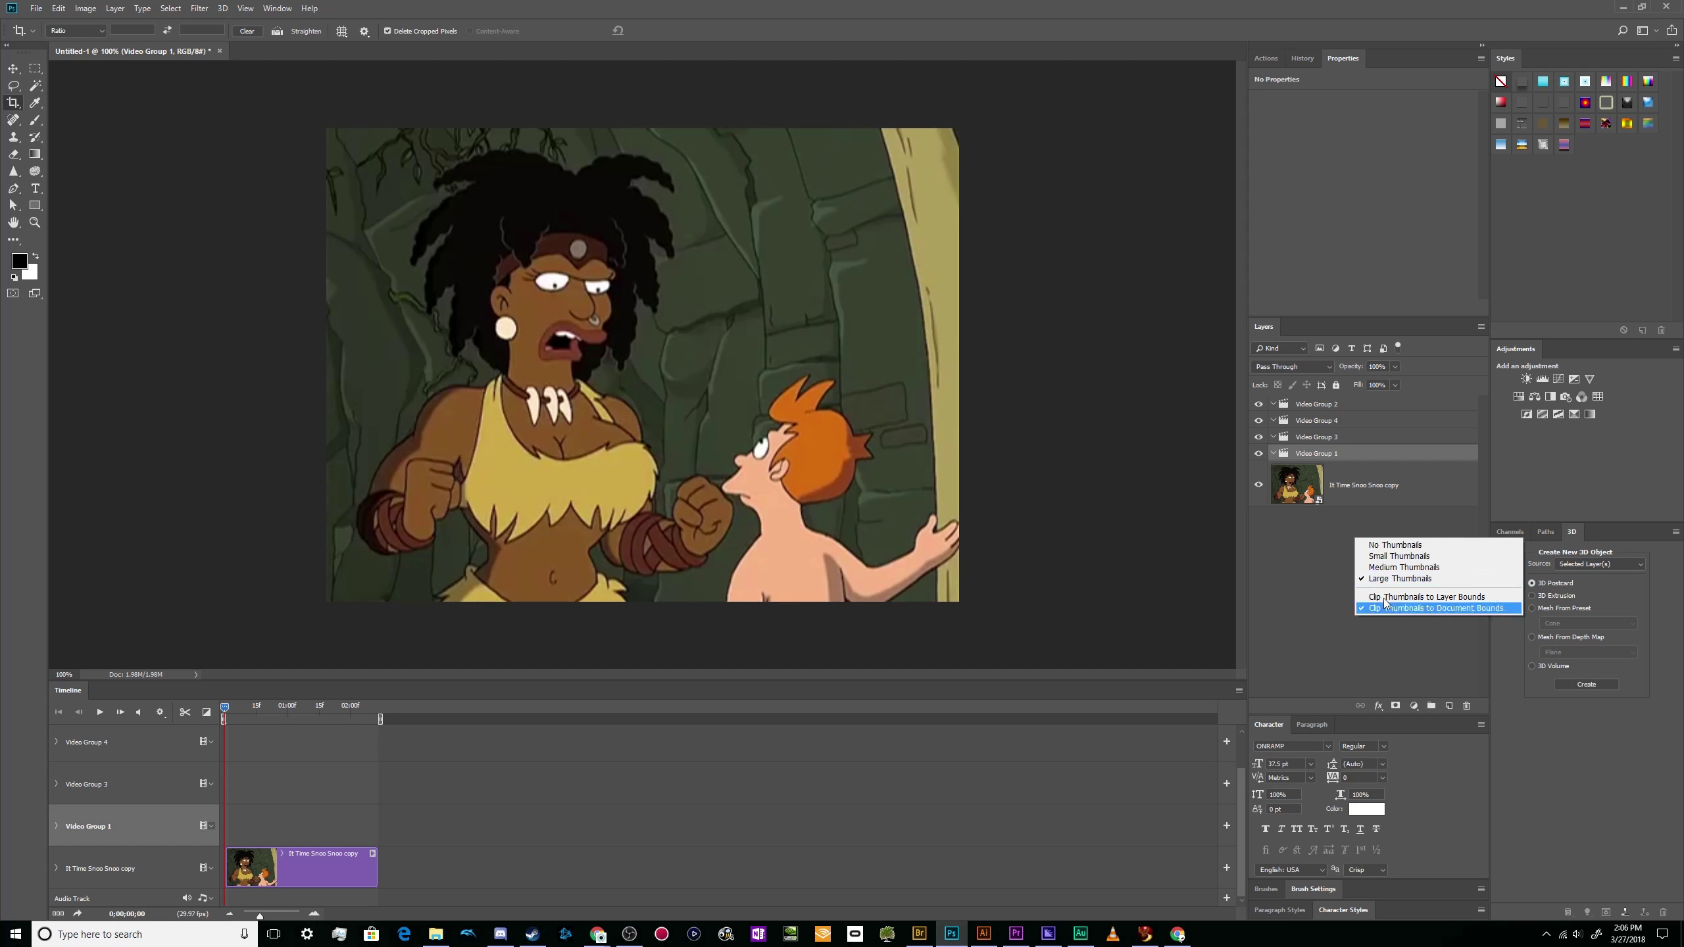
click(1393, 490)
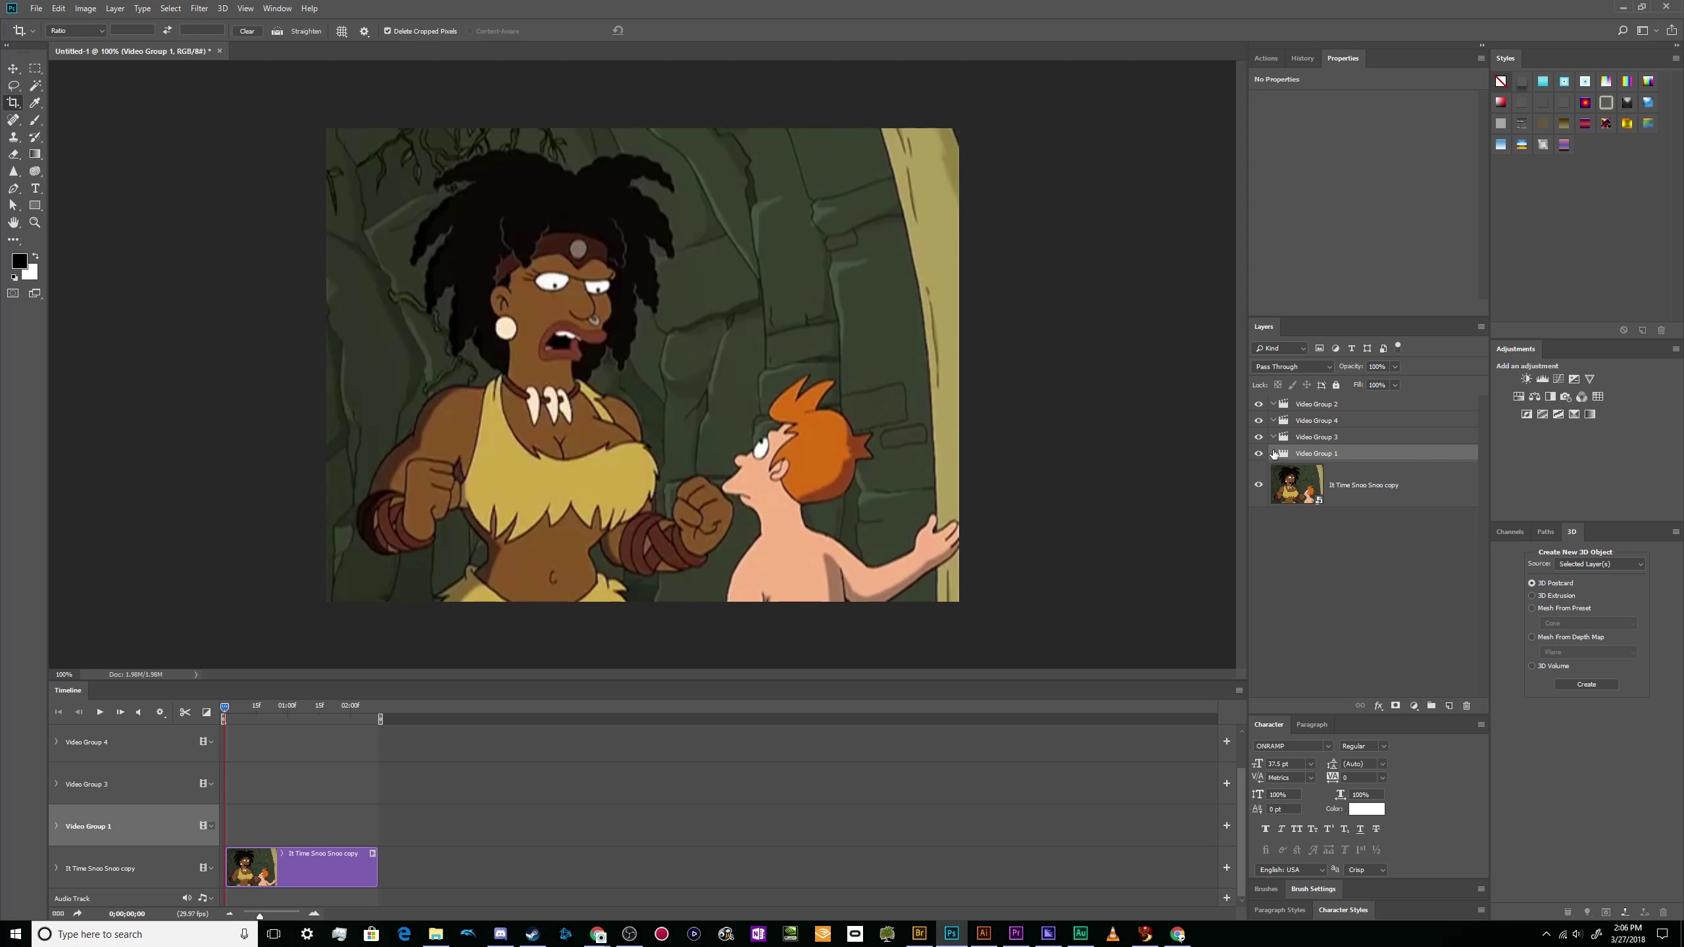
- Add a new layer in Video Group 1 with a large white 'IT' caption at the frame's upper left
click(1450, 706)
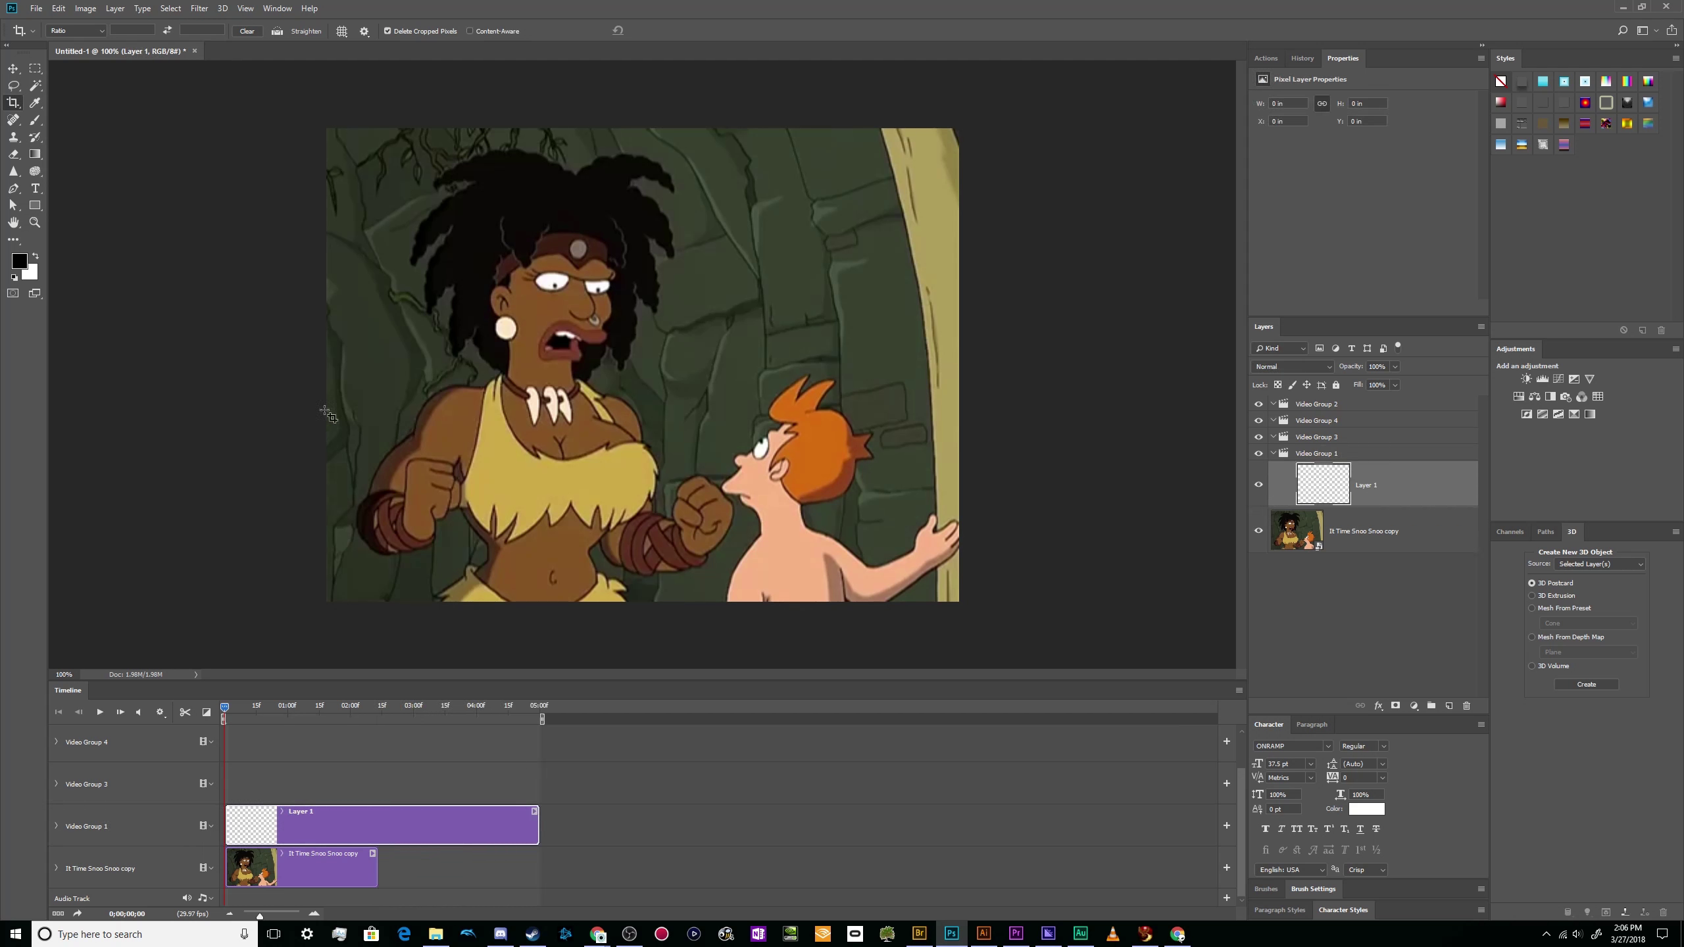
key(t)
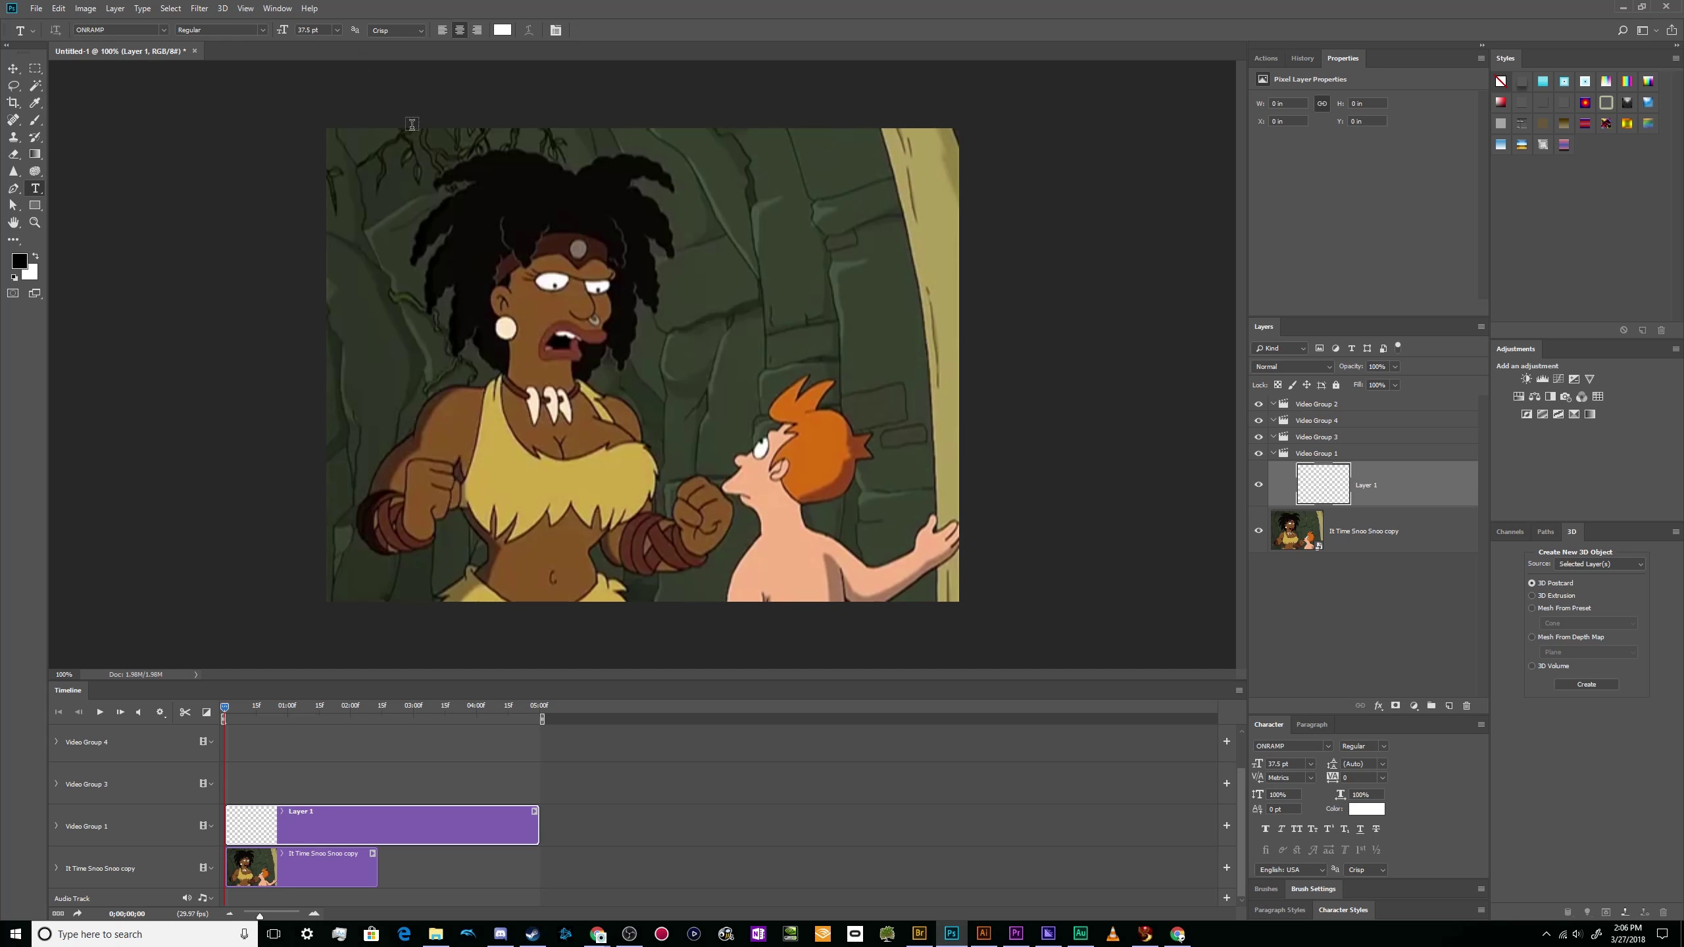
click(424, 213)
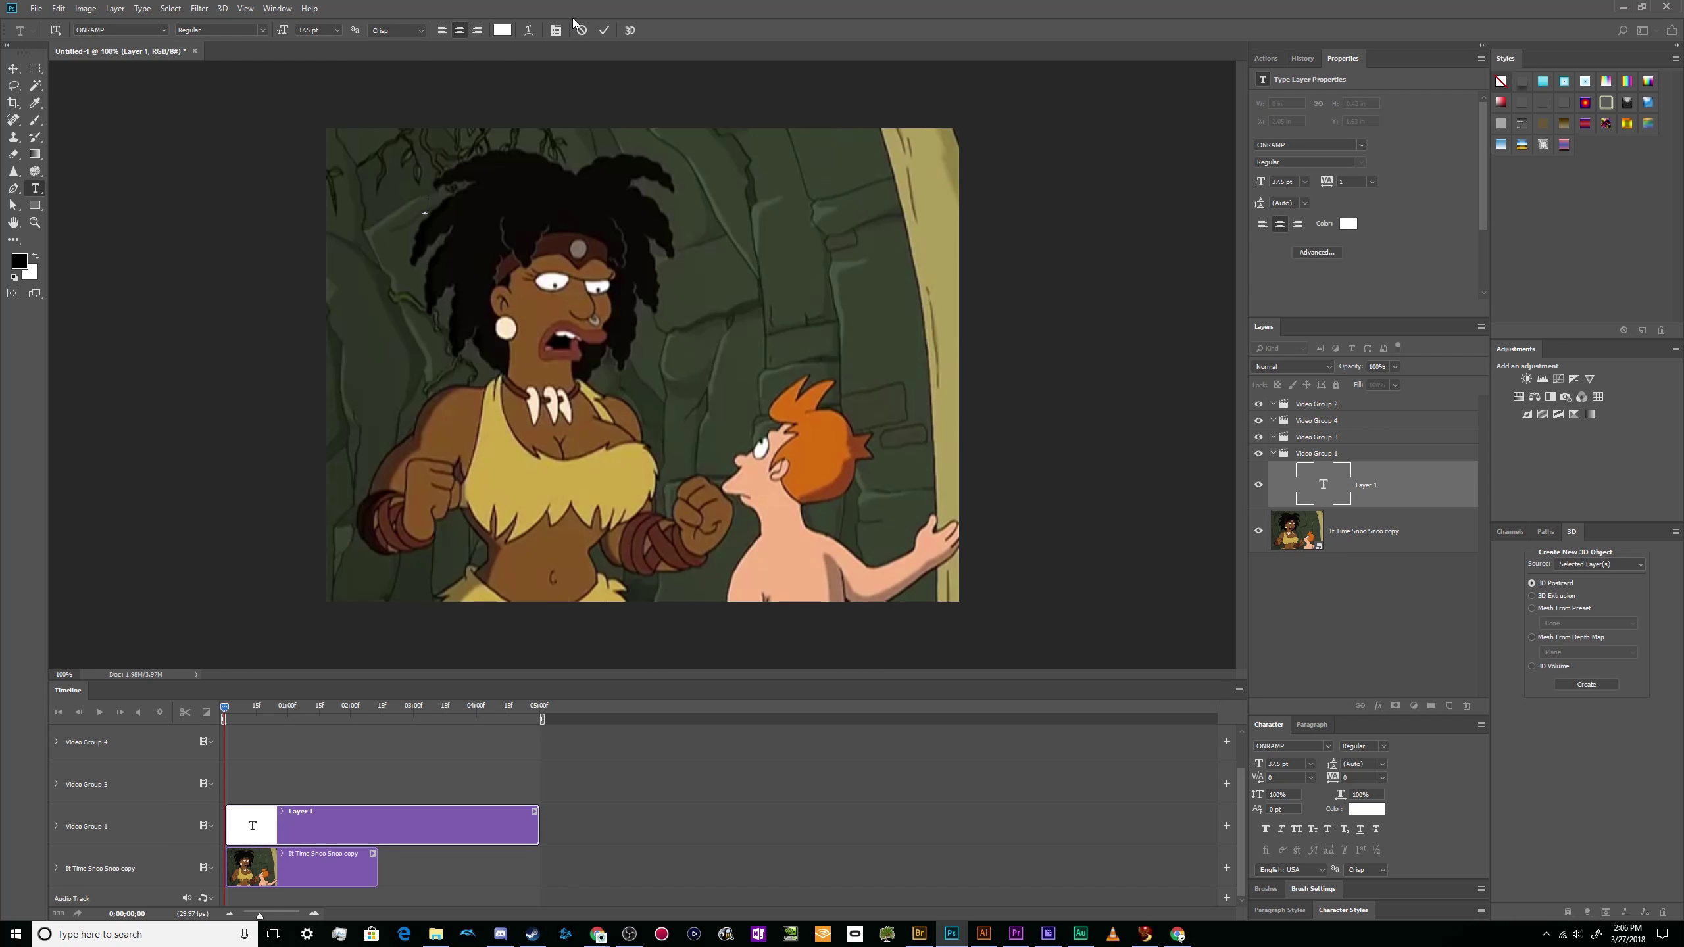
text(It)
key(ctrl+t)
mouse_move(433, 216)
mouse_down()
mouse_move(511, 324)
mouse_move(391, 239)
mouse_move(413, 219)
mouse_up()
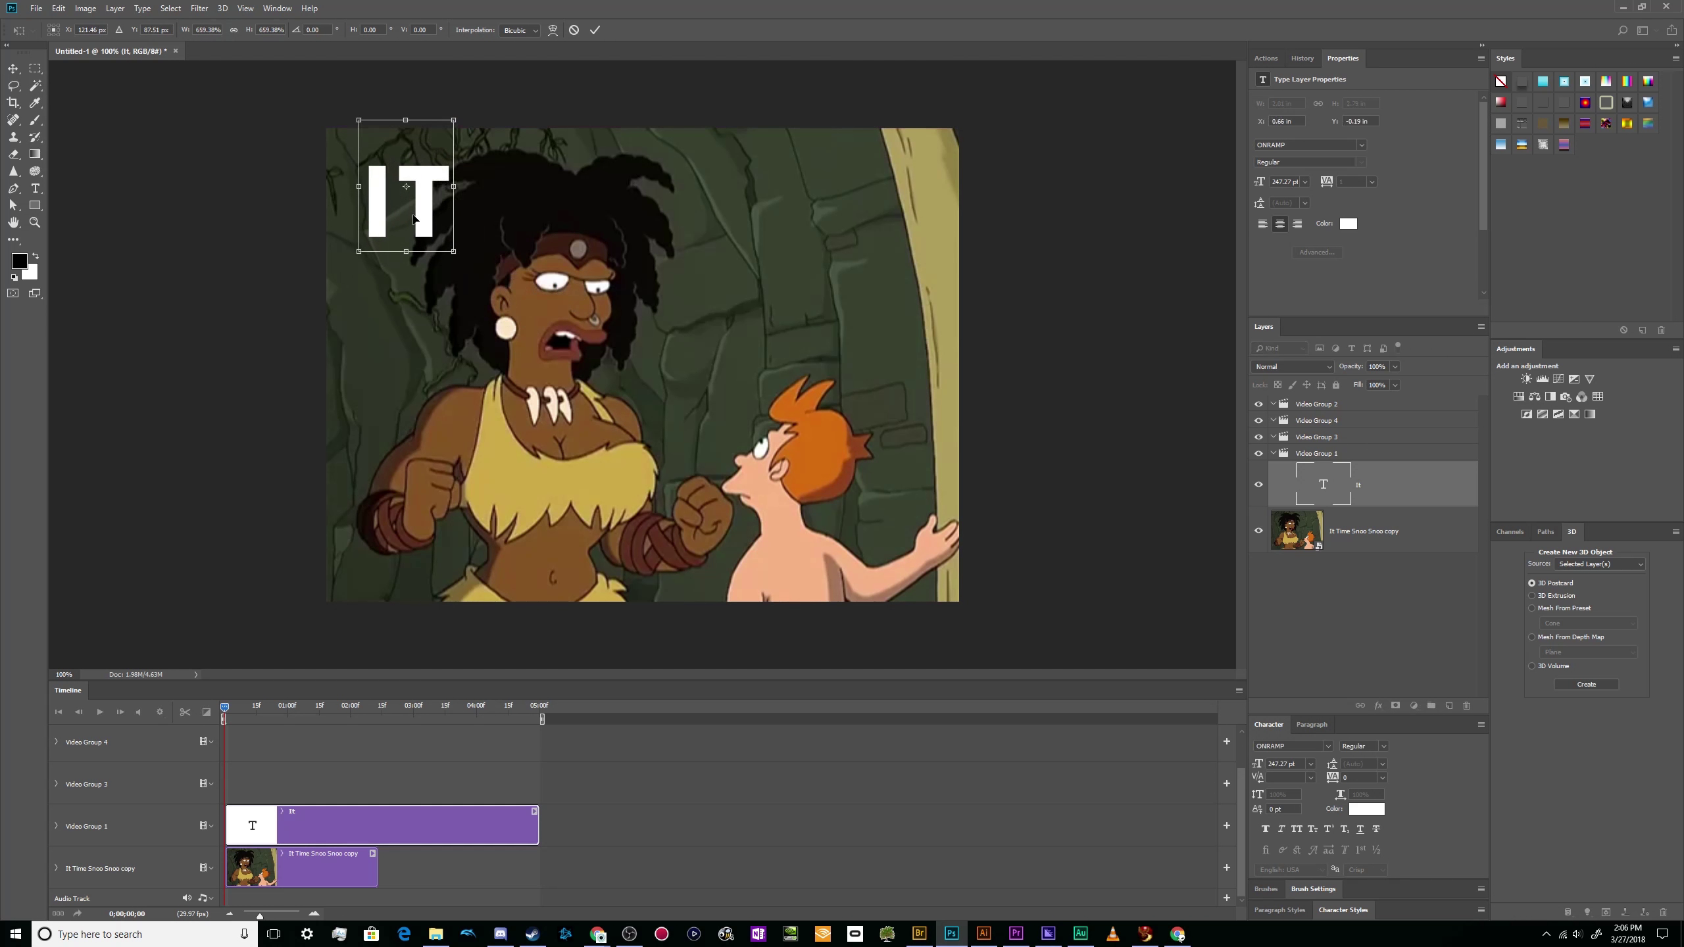
key(Return)
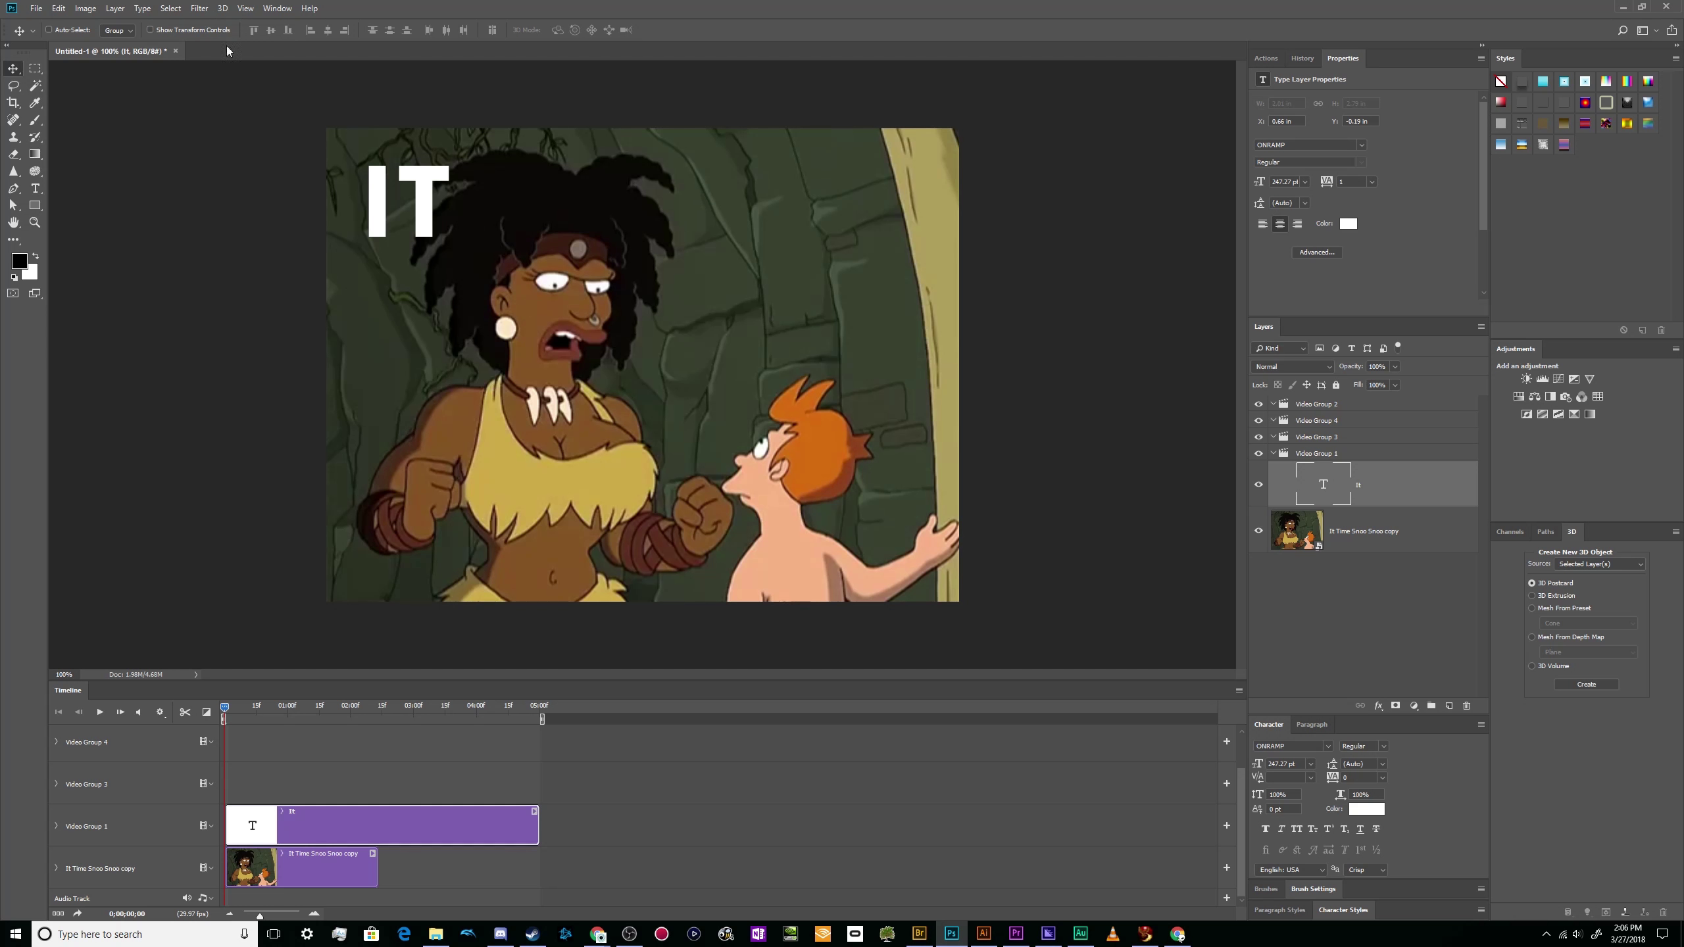
- Enlarge IT, duplicate it to the right, and move the copy's clip onto Video Group 3
key(ctrl+t)
drag(451, 252, 474, 281)
key(Return)
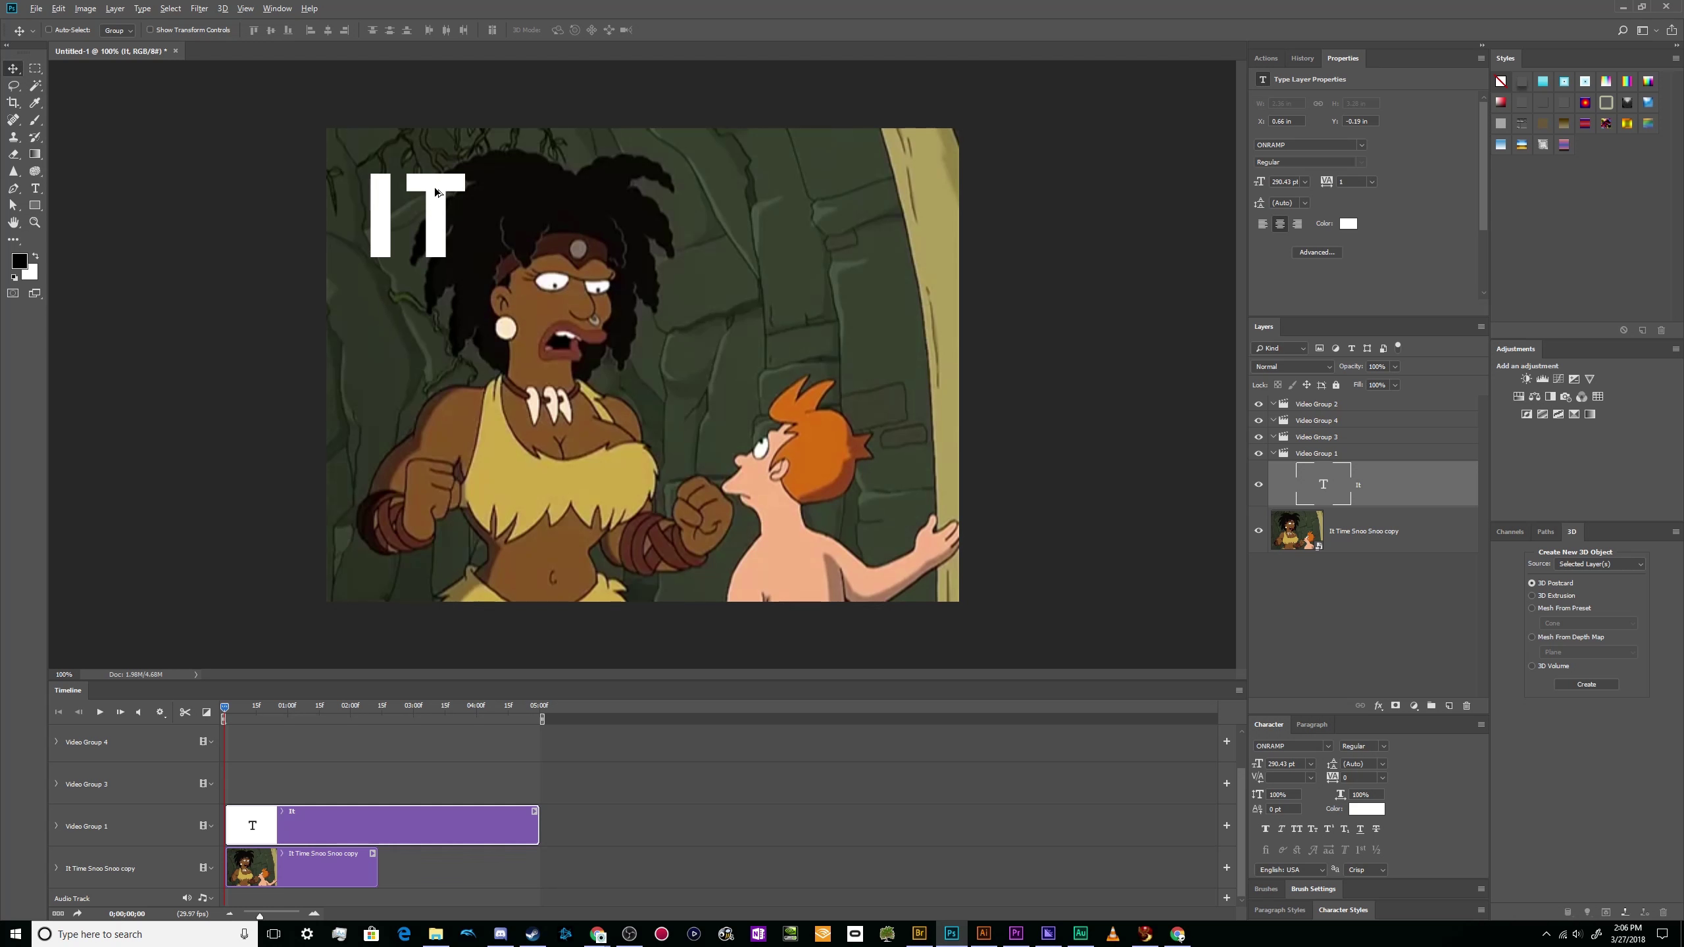
drag(436, 192, 599, 193)
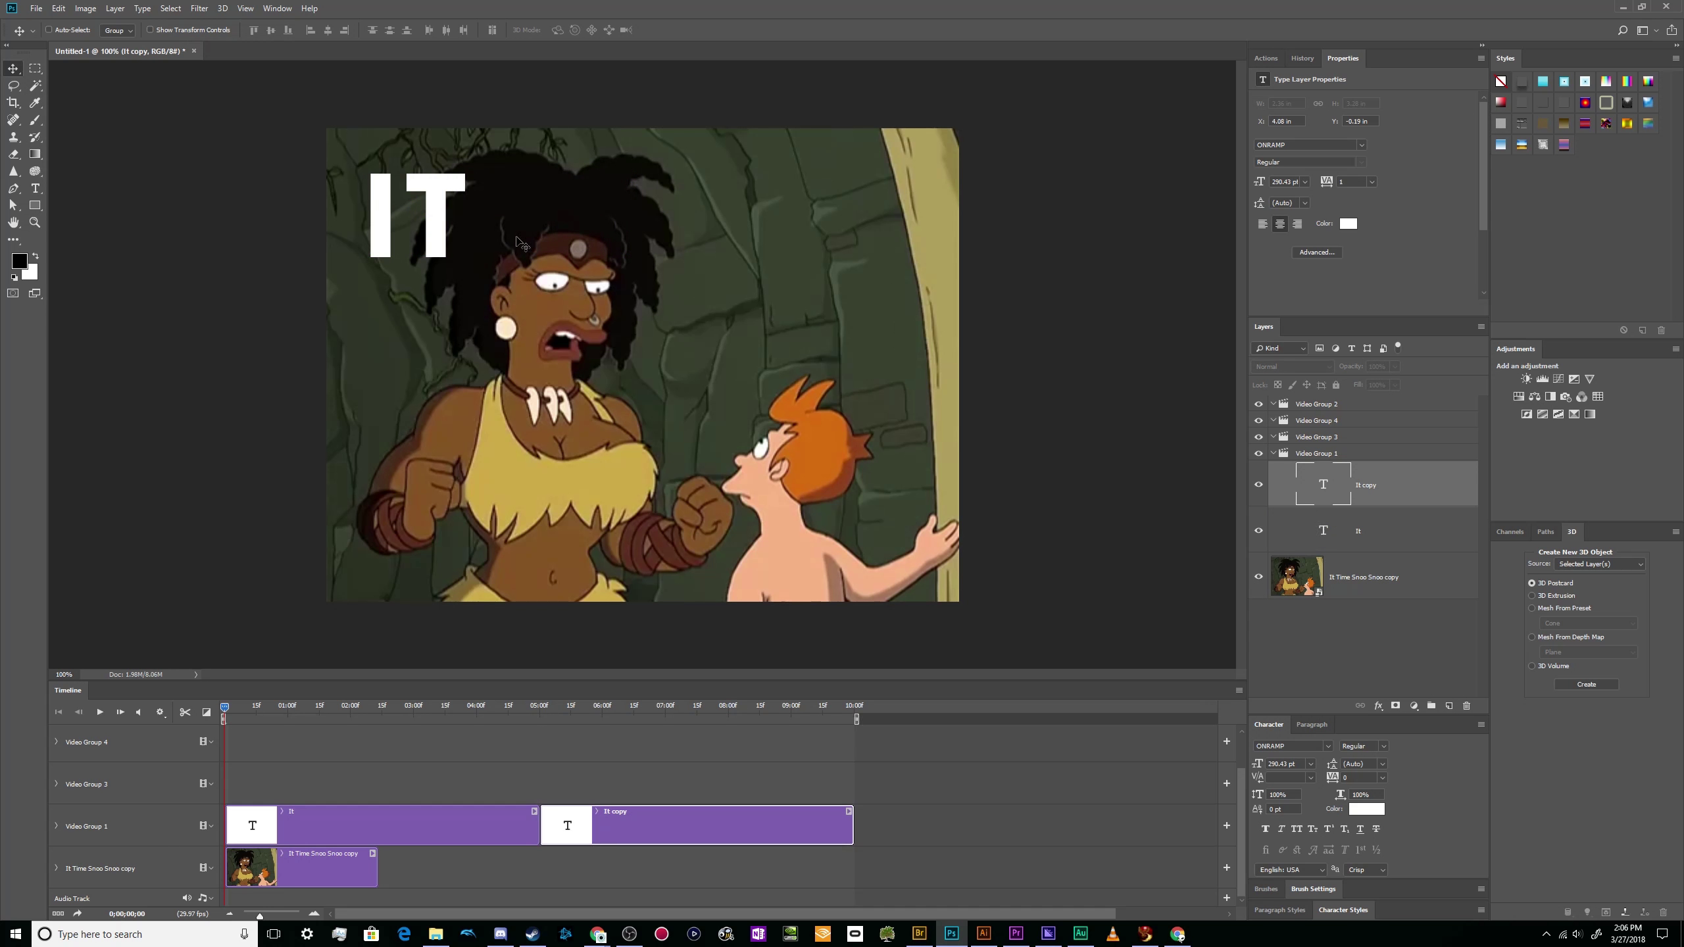
drag(518, 244, 546, 393)
drag(728, 824, 215, 787)
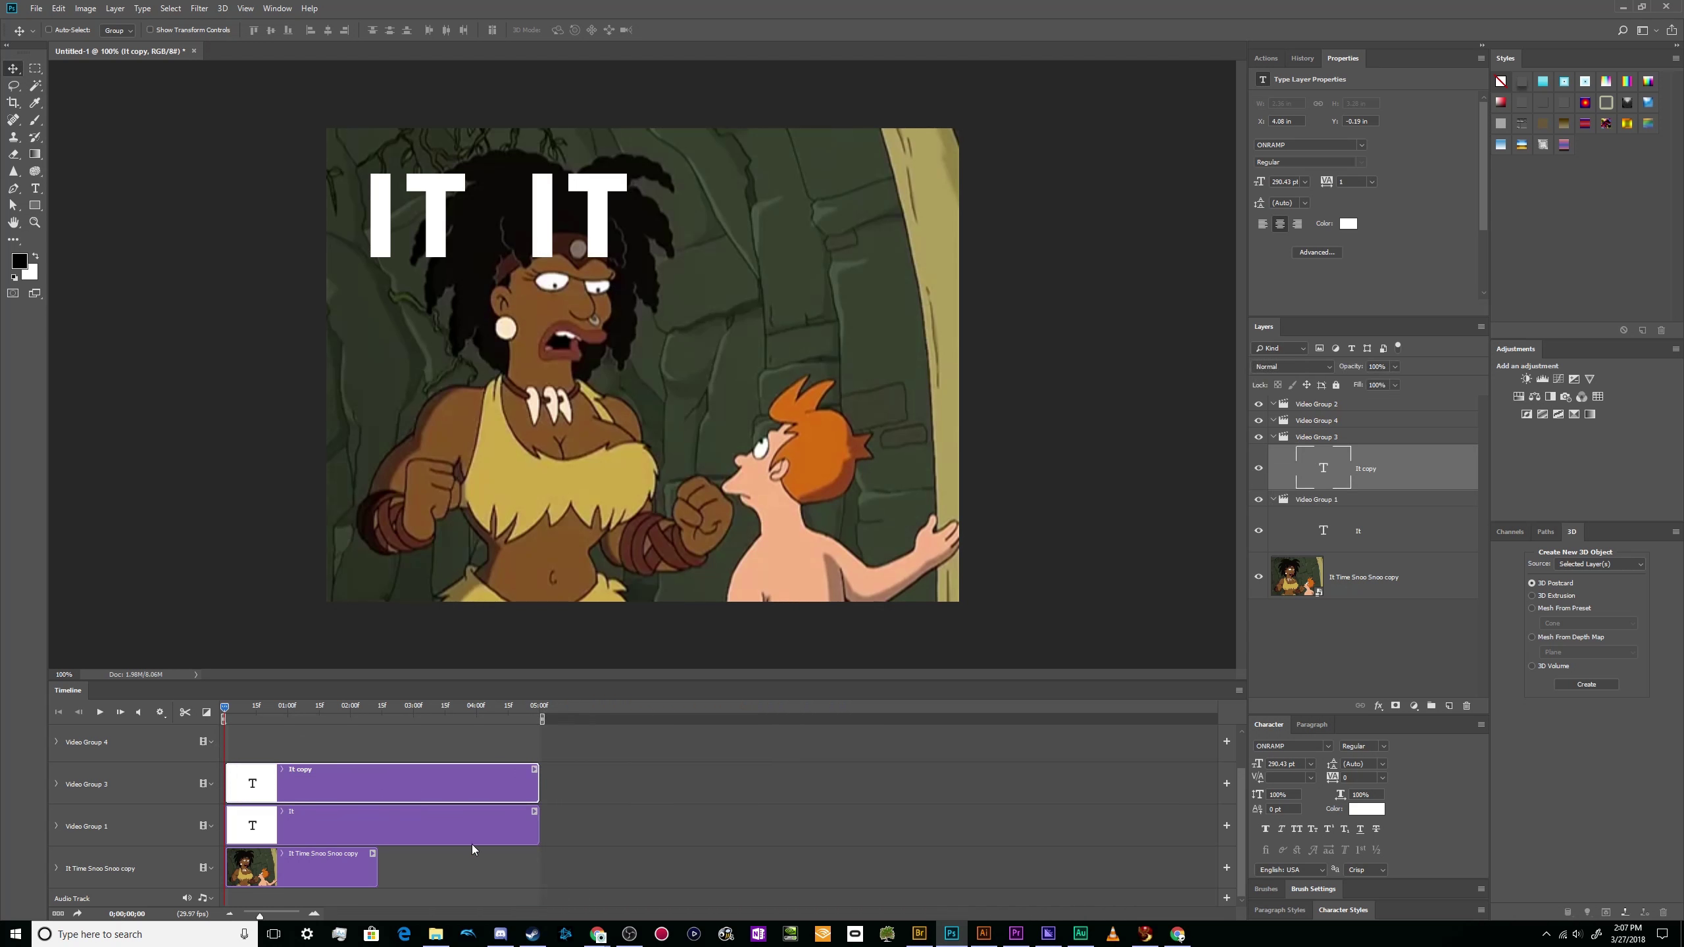
key(space)
key(space)
- Retype the copy as TIME beside IT, and drop a TIME copy lower-left on Video Group 4
key(t)
double_click(587, 218)
text(TIME)
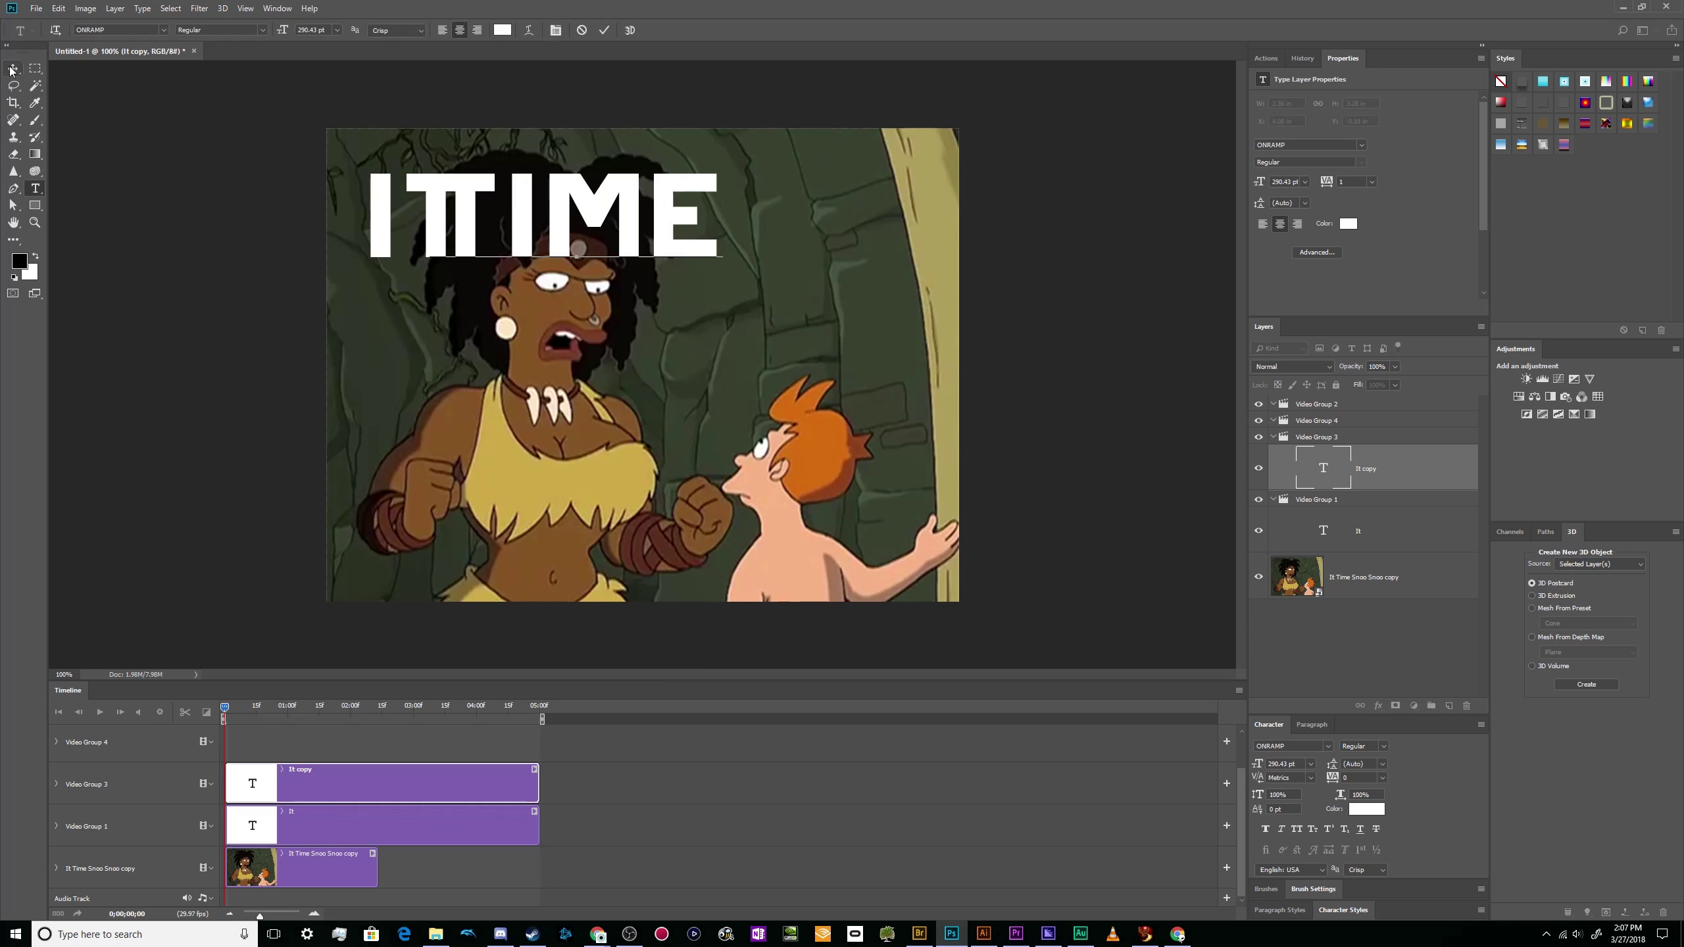
click(12, 69)
drag(647, 204, 698, 216)
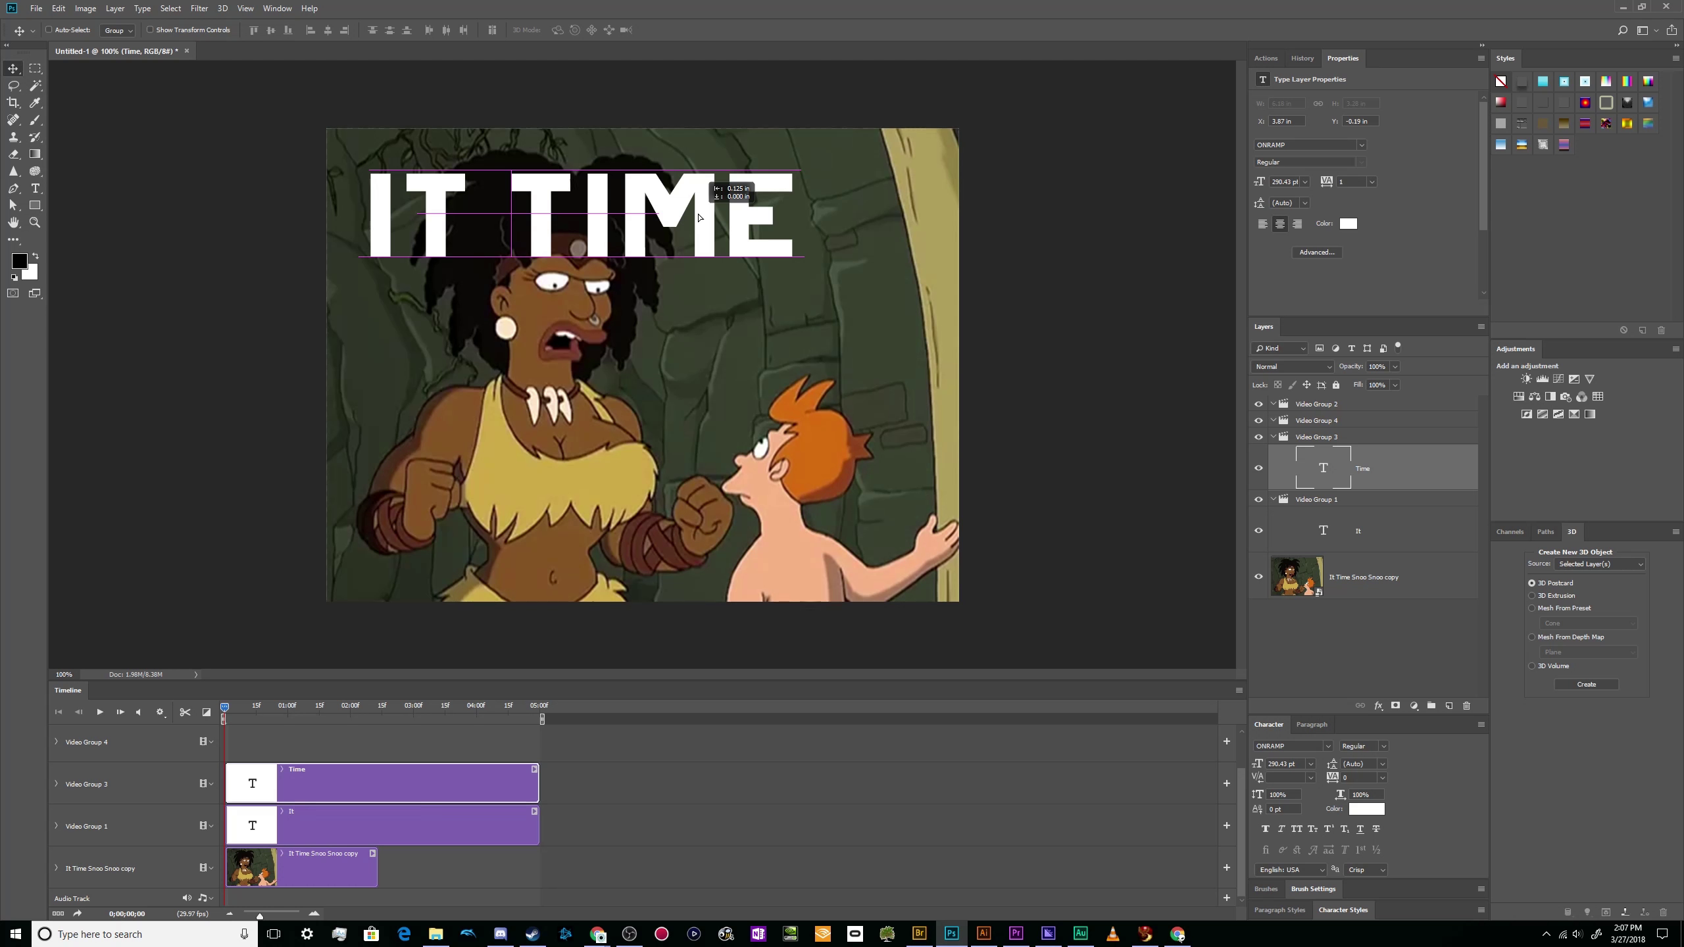
drag(698, 217, 724, 216)
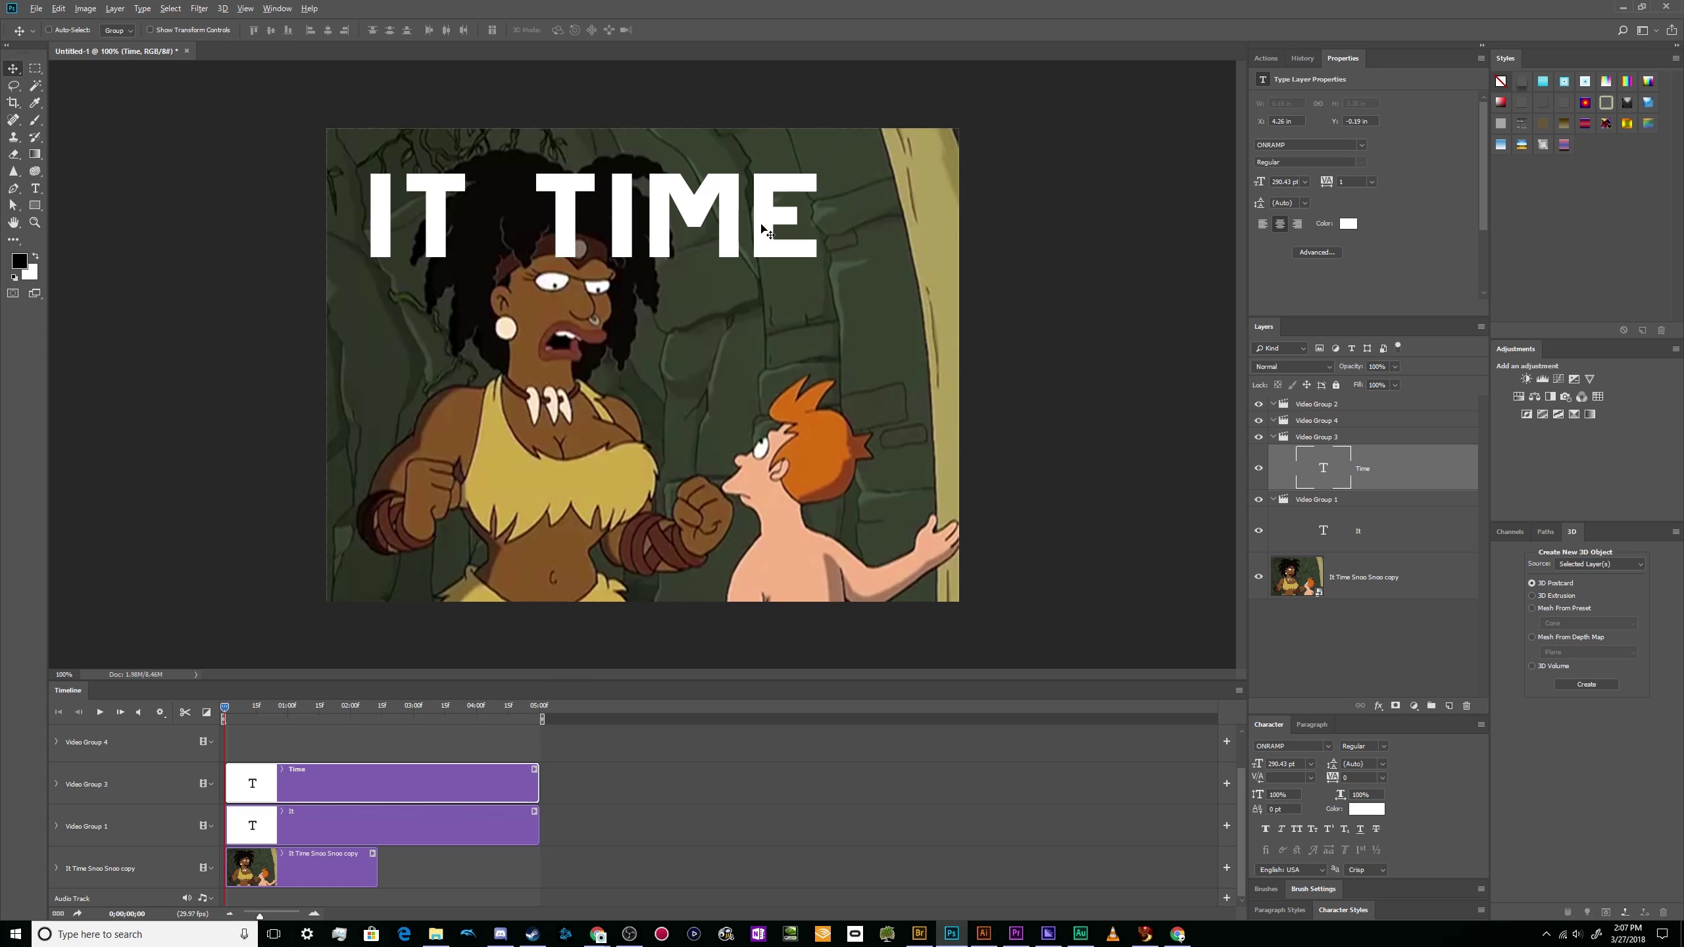
drag(762, 229, 576, 556)
drag(633, 778, 209, 734)
- Replace the lower TIME text with SNOO
key(t)
click(498, 507)
text(SME)
key(ctrl+a)
text(Snoo)
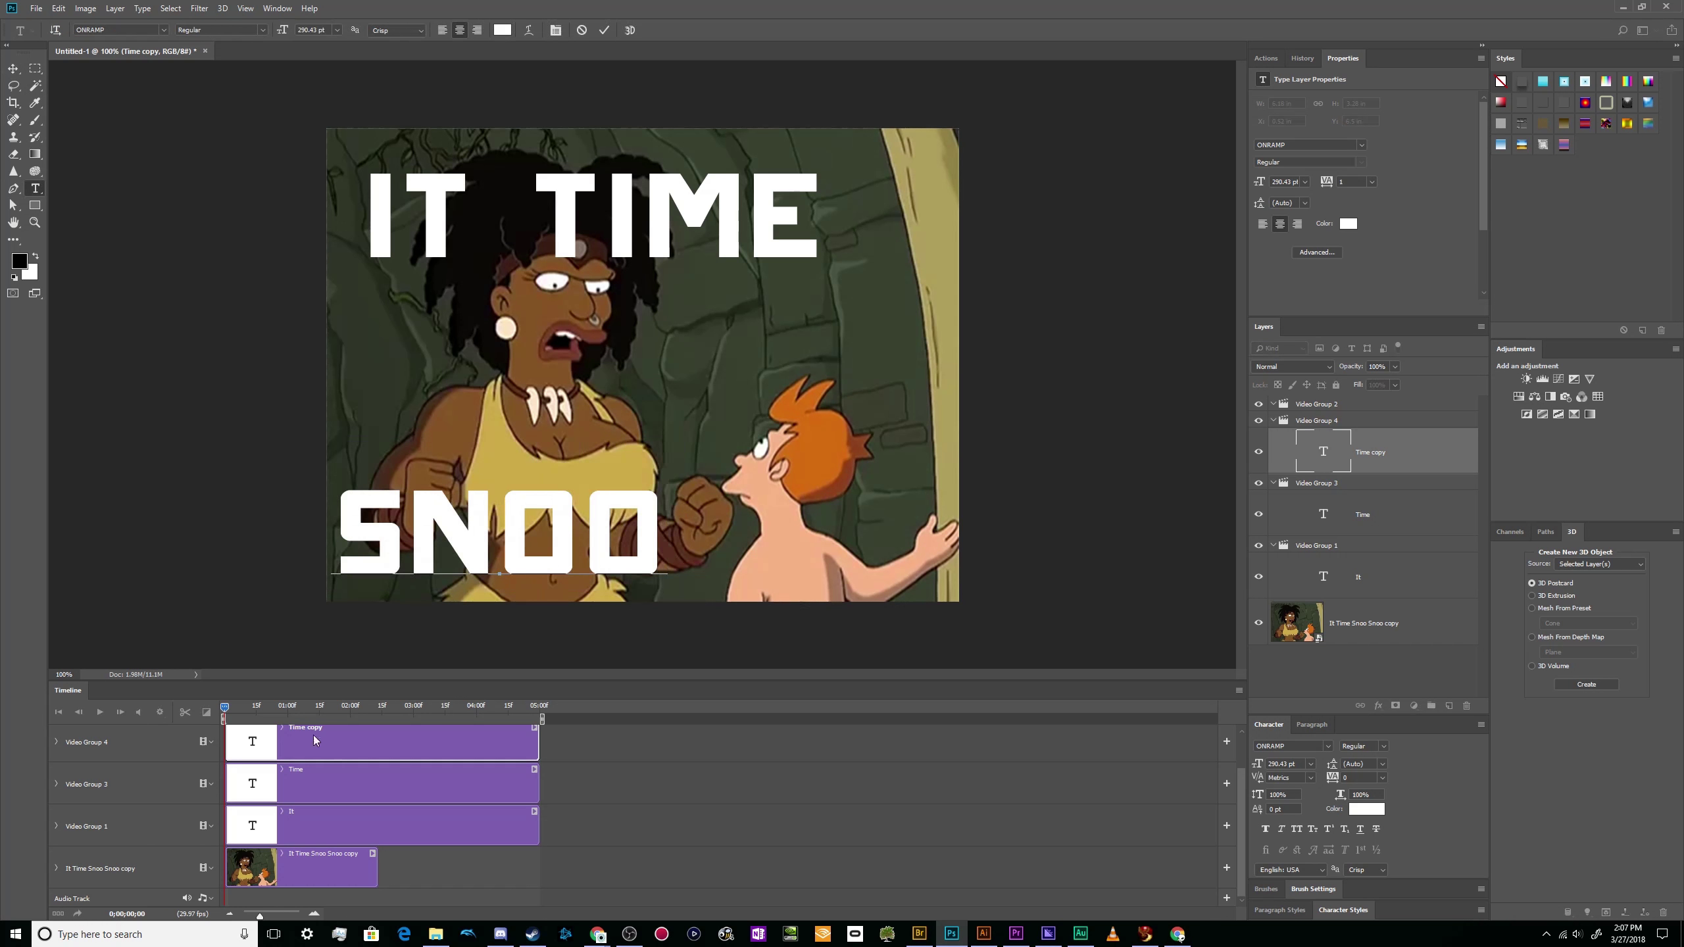
click(12, 67)
- Copy SNOO onto Video Group 2 starting at 0:00 and place it beside the first SNOO
drag(477, 393, 810, 528)
drag(425, 568, 410, 429)
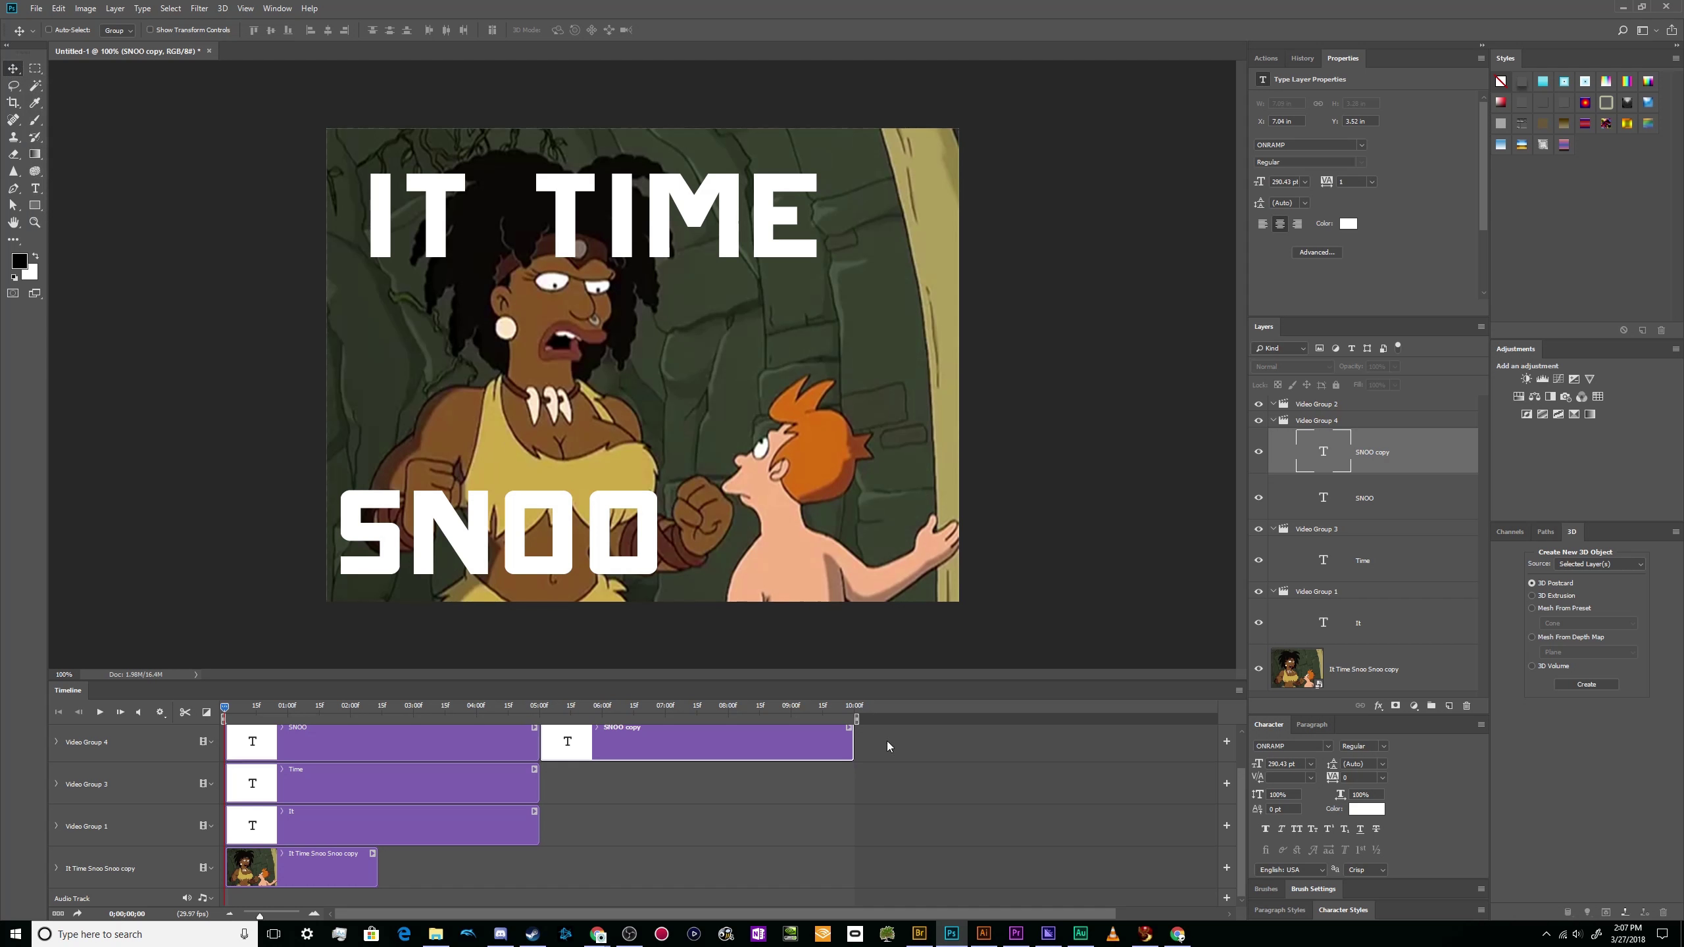
scroll(605, 772, up, 1)
drag(629, 787, 375, 755)
drag(652, 743, 338, 742)
key(h)
key(ctrl+0)
key(ctrl+minus)
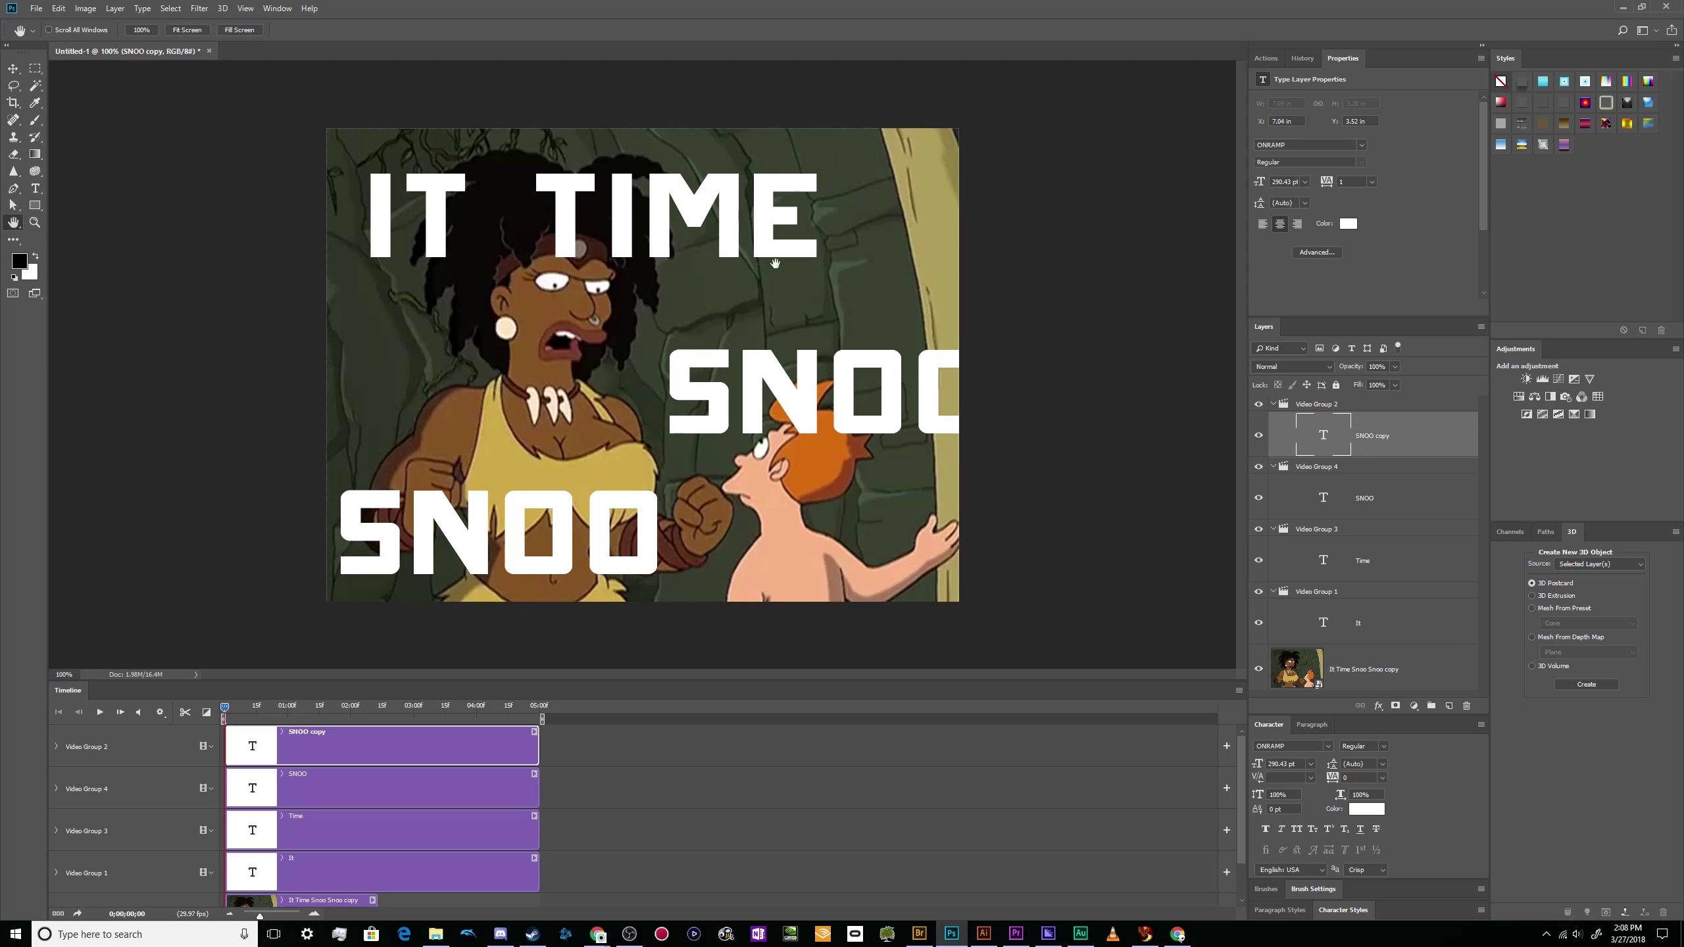
key(v)
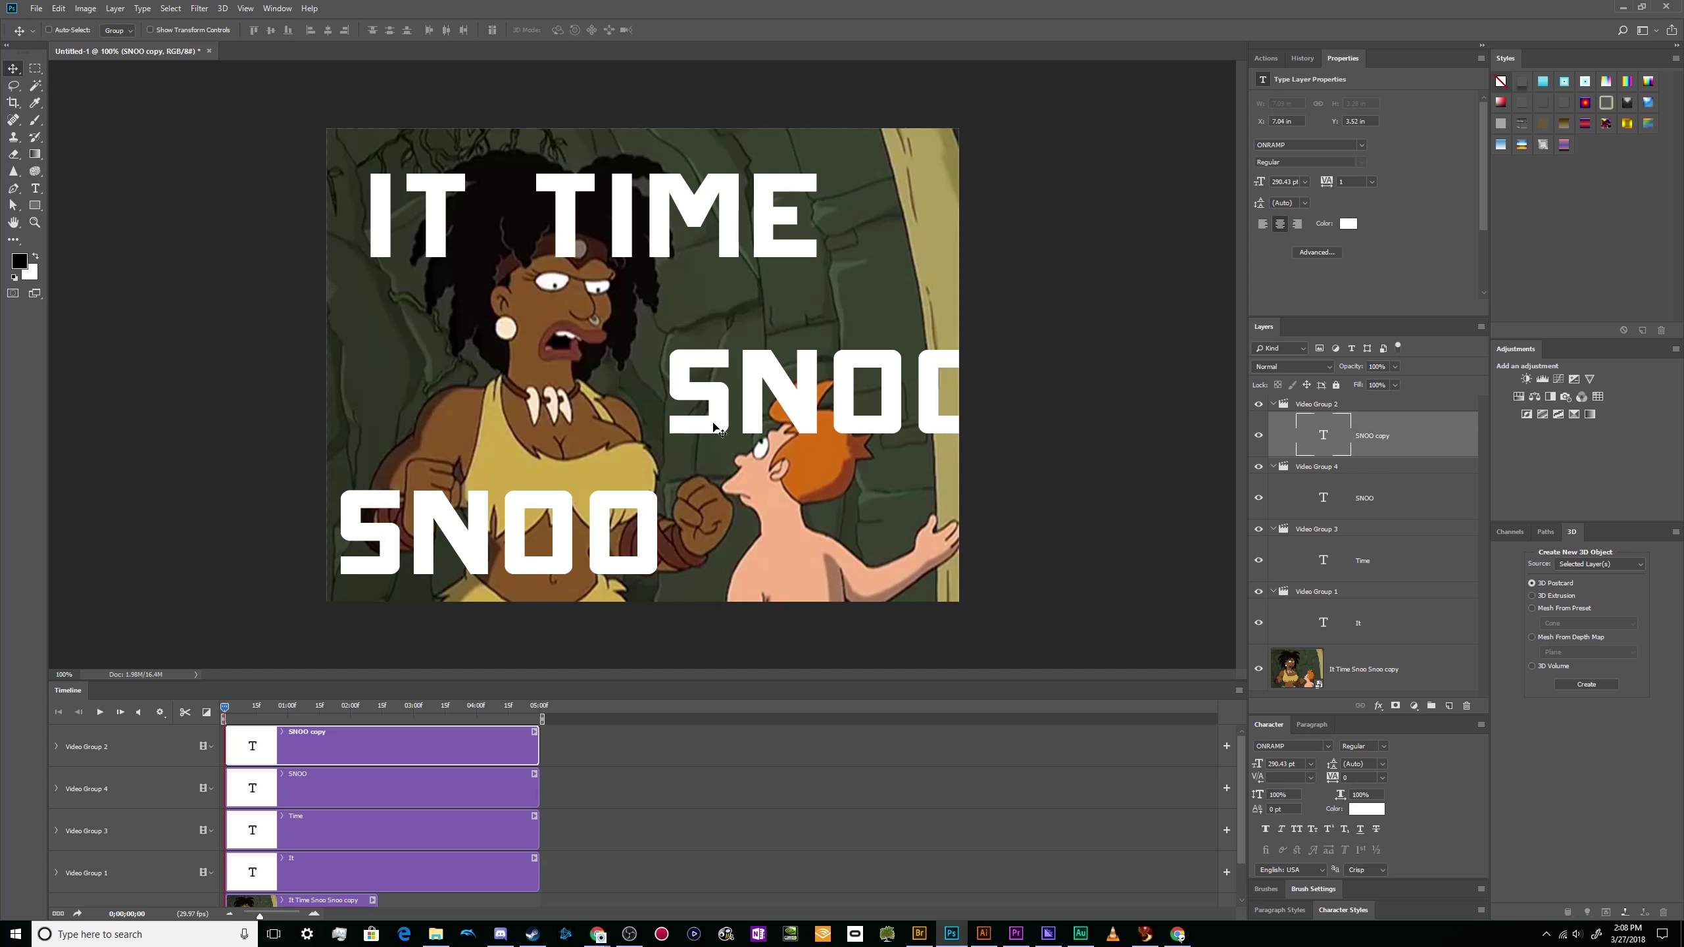
drag(776, 426, 828, 564)
- Scale both SNOO words together down to 53.2%
ctrl+click(1387, 493)
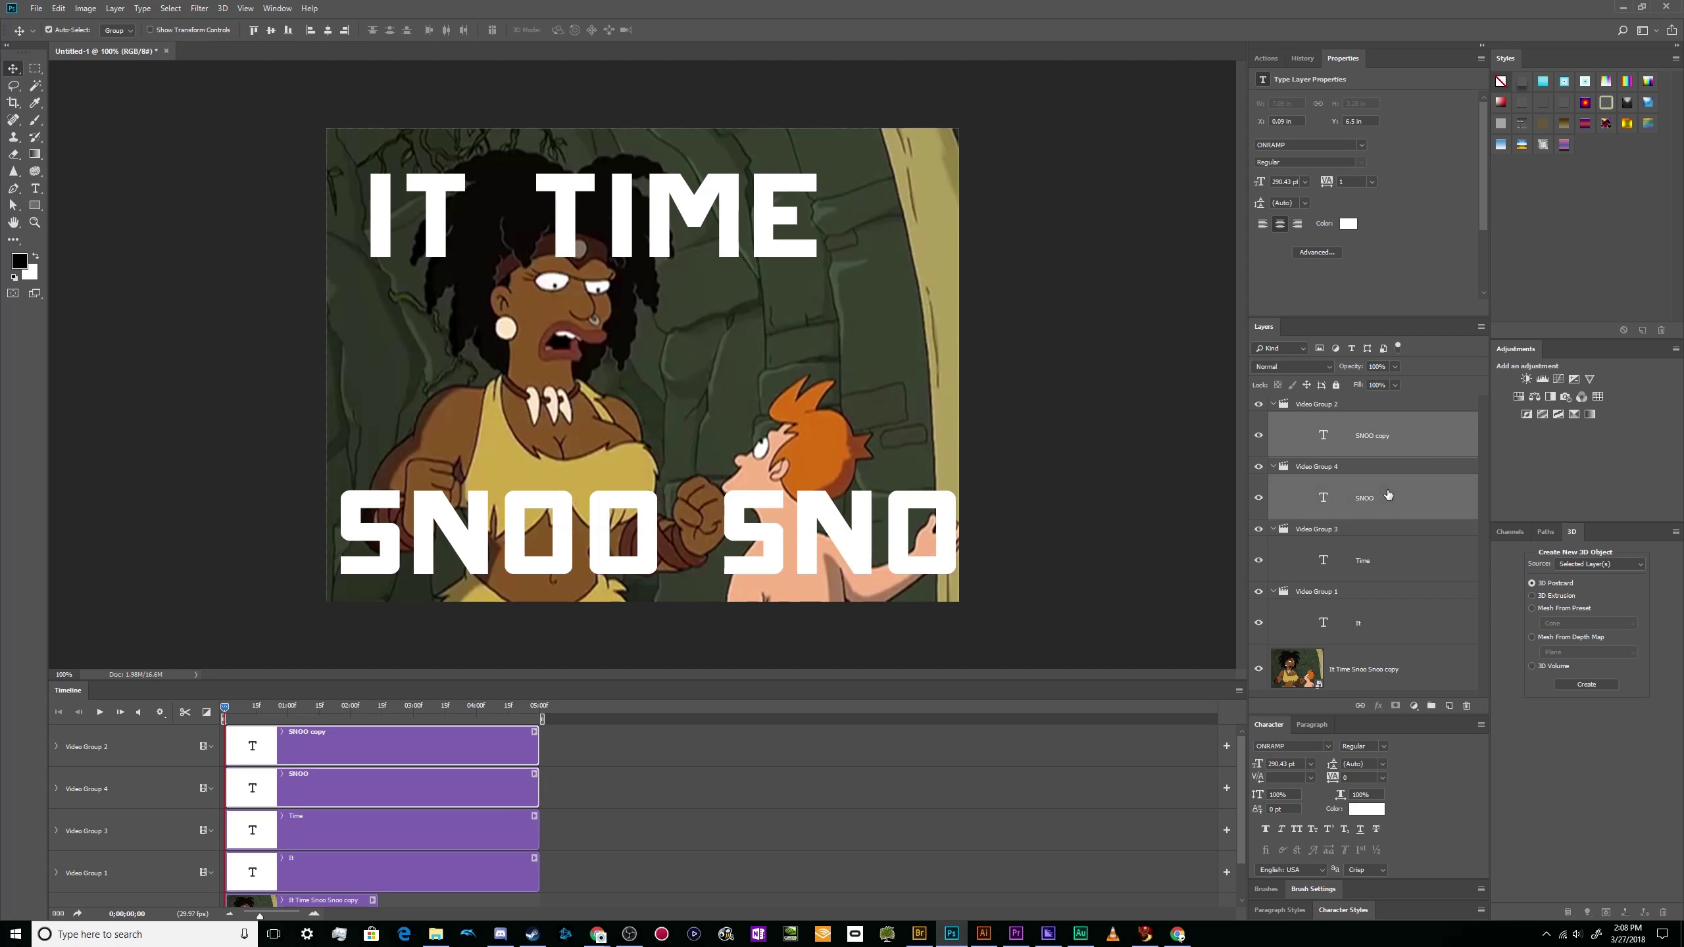
key(ctrl+t)
drag(1046, 483, 772, 574)
key(Return)
- Scale IT TIME to about 54% and stack it above SNOO SNOO
click(425, 833)
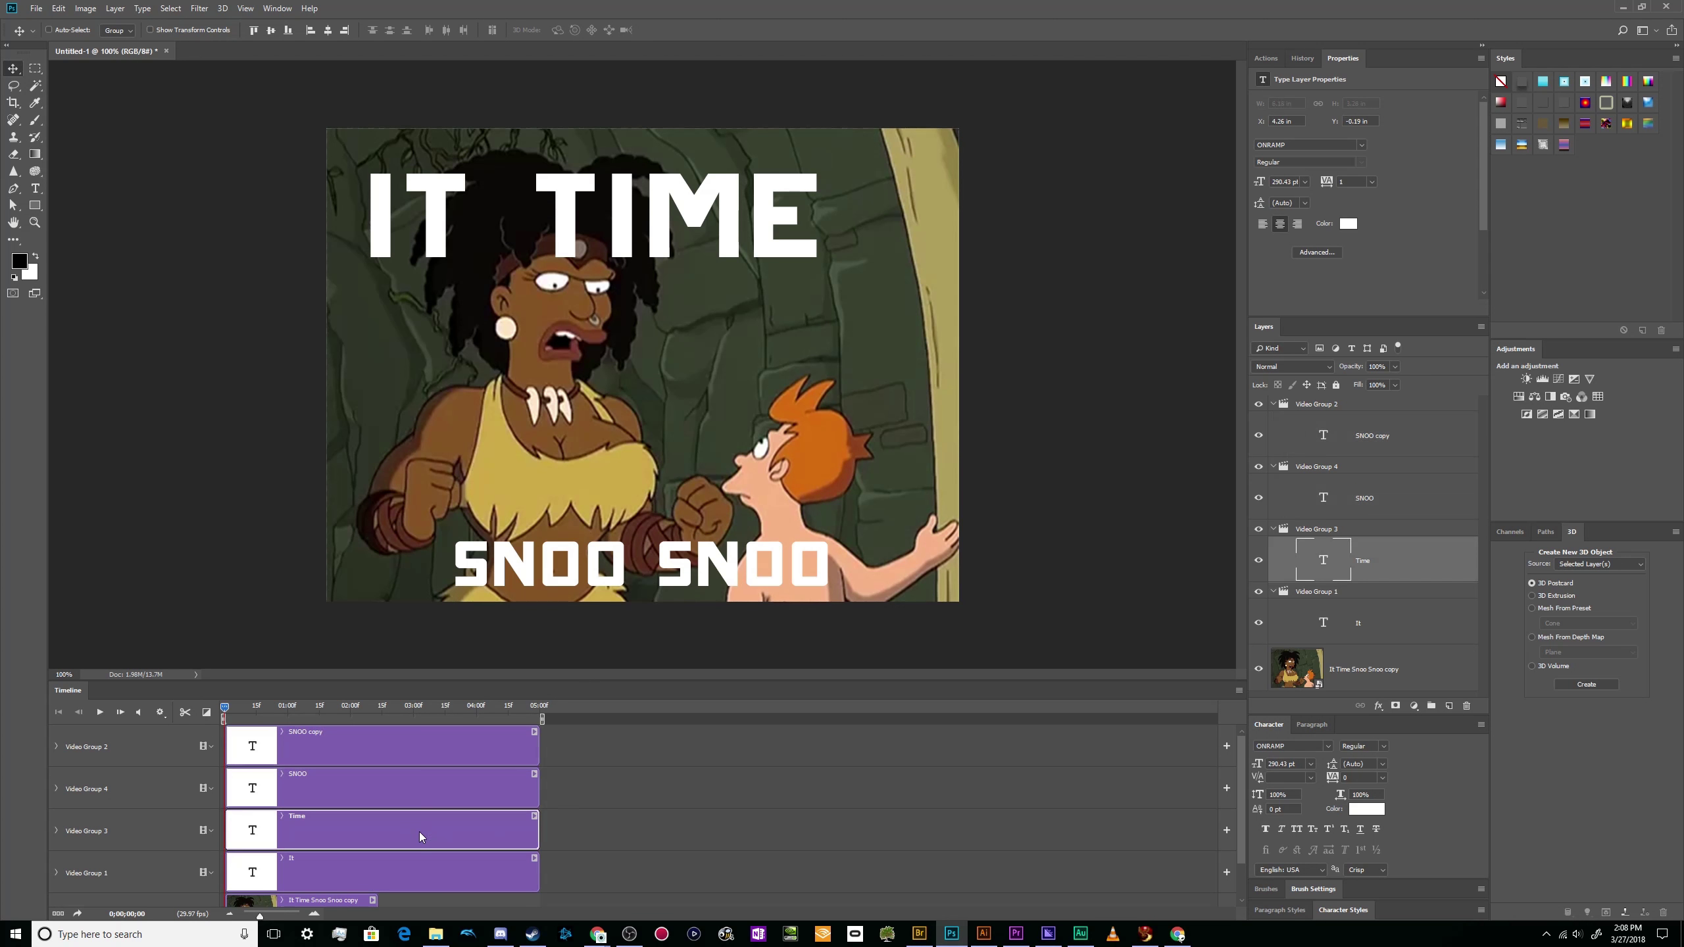
shift+click(431, 871)
key(ctrl+t)
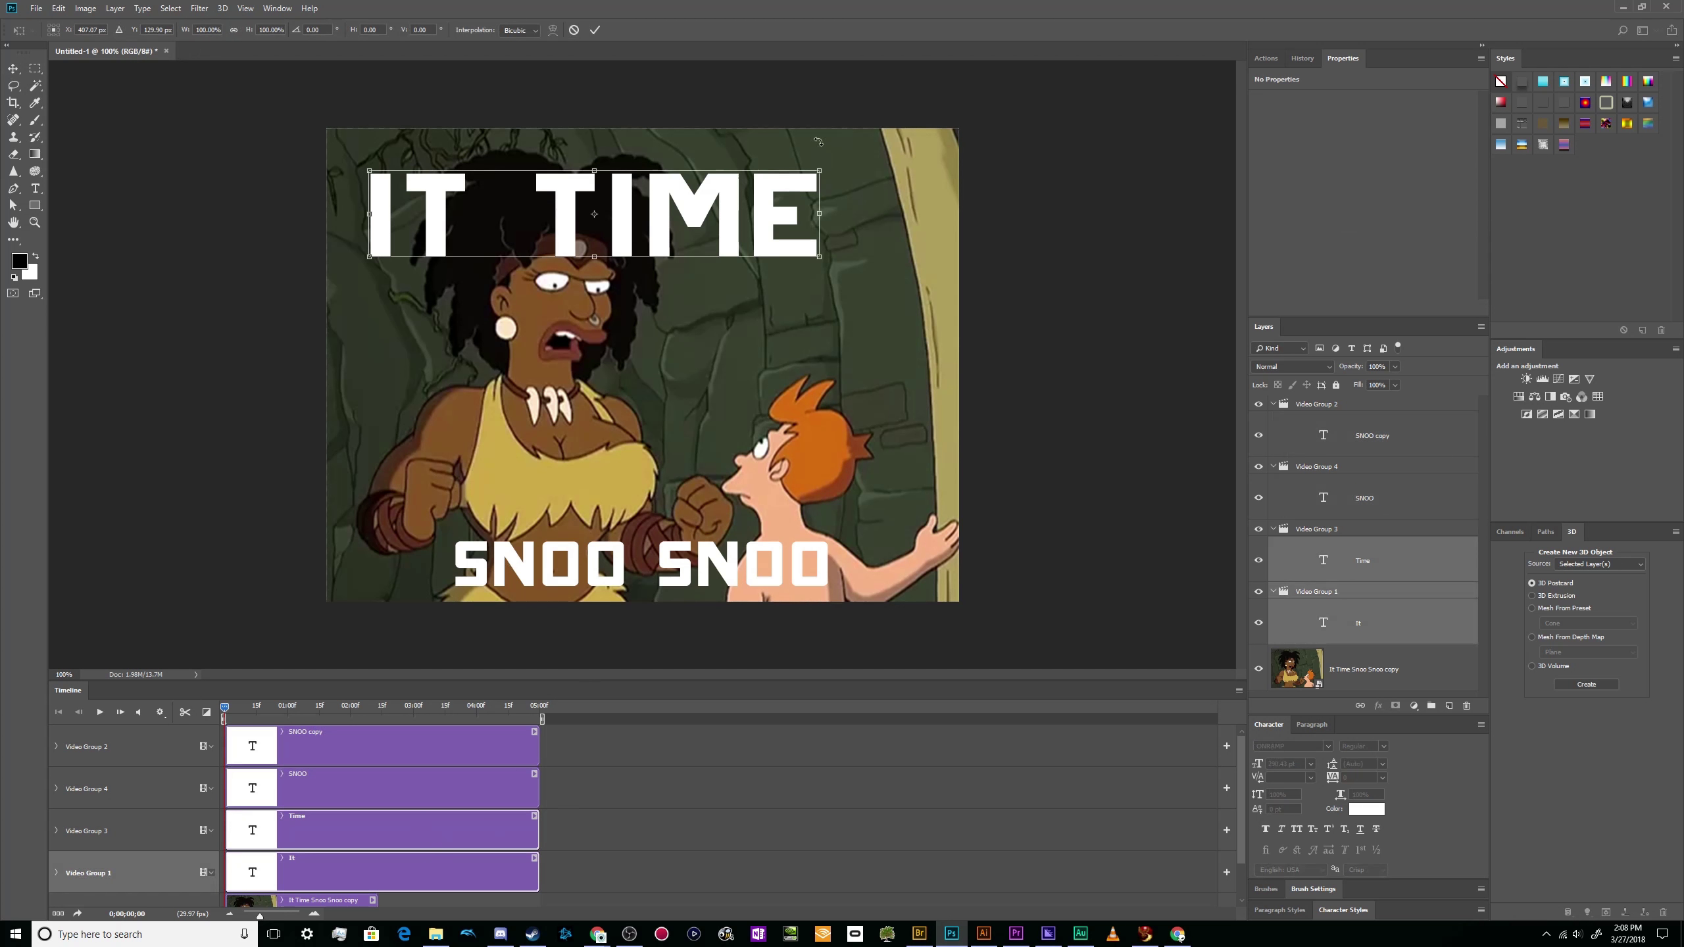
drag(820, 168, 834, 459)
key(Return)
key(ctrl+t)
key(Return)
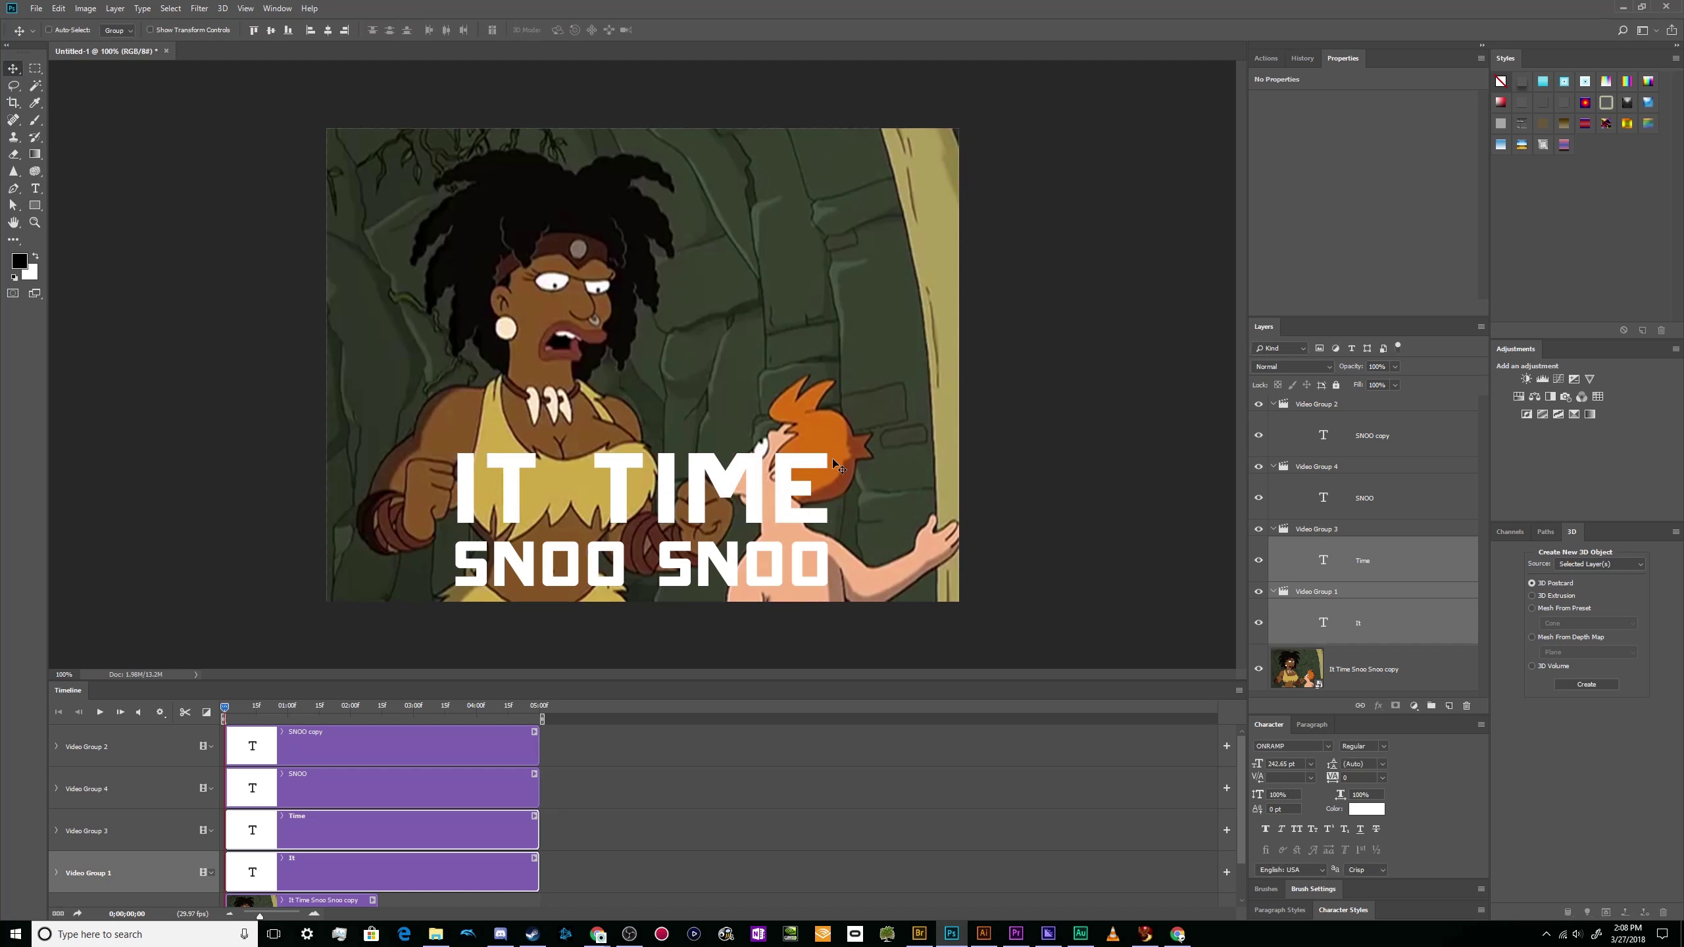
- Move all four words to the top right and scale the block to 79.74%
shift+click(1376, 504)
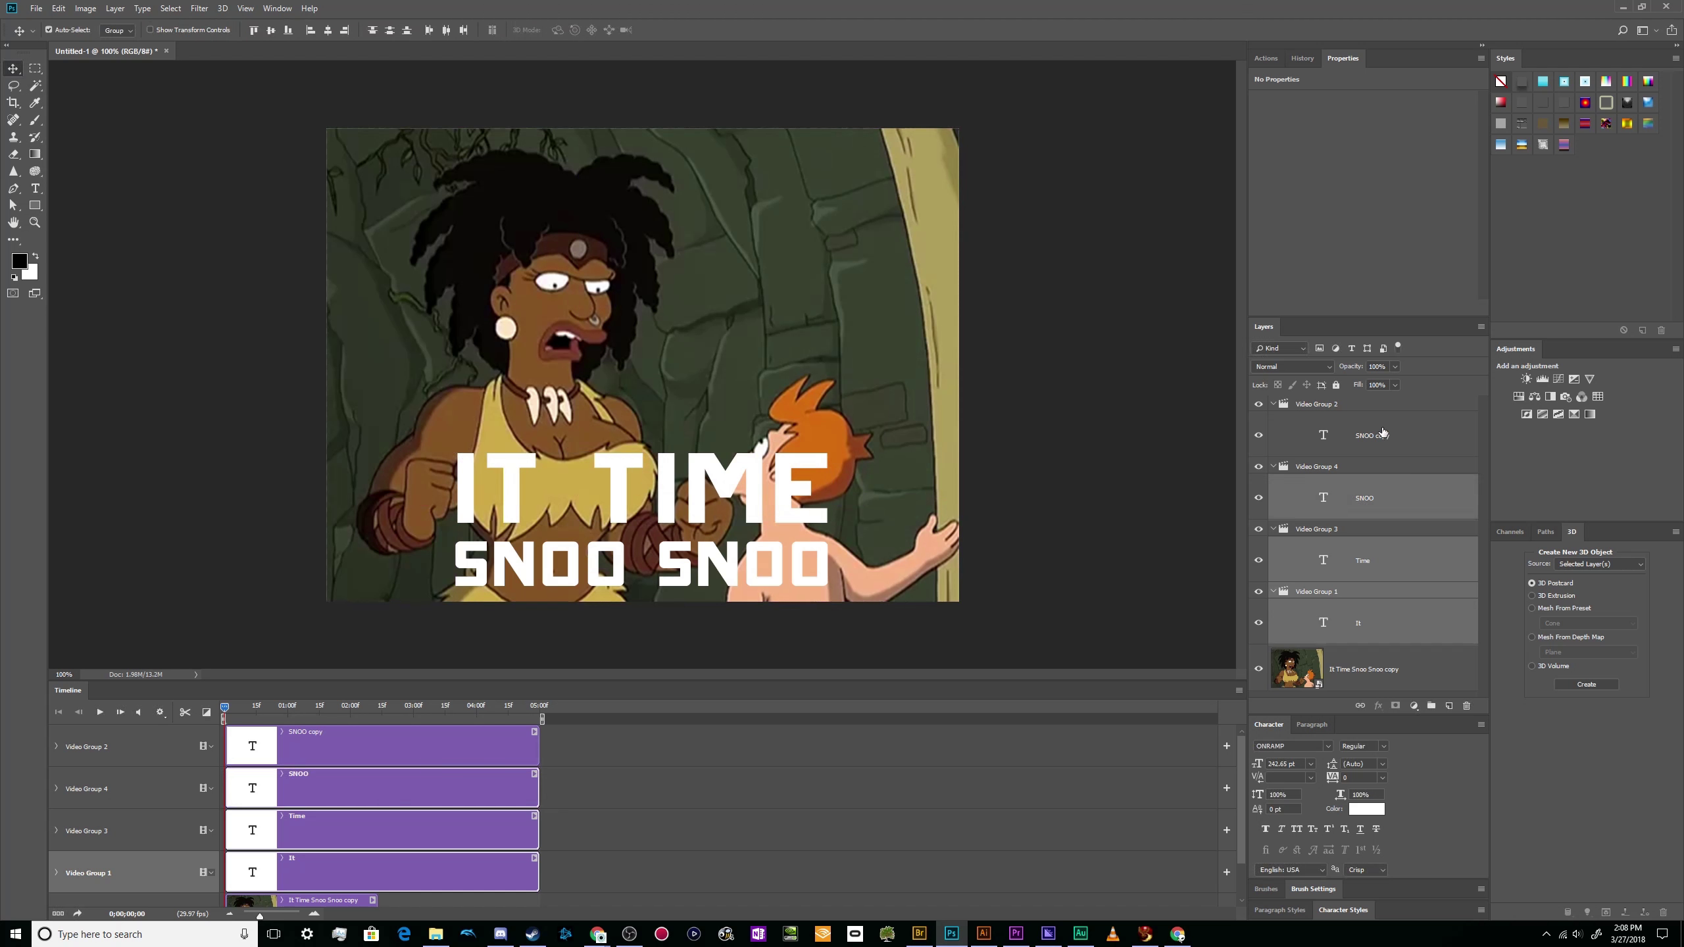
shift+click(1372, 436)
drag(766, 527, 875, 217)
key(ctrl+t)
drag(588, 279, 741, 228)
drag(658, 263, 651, 266)
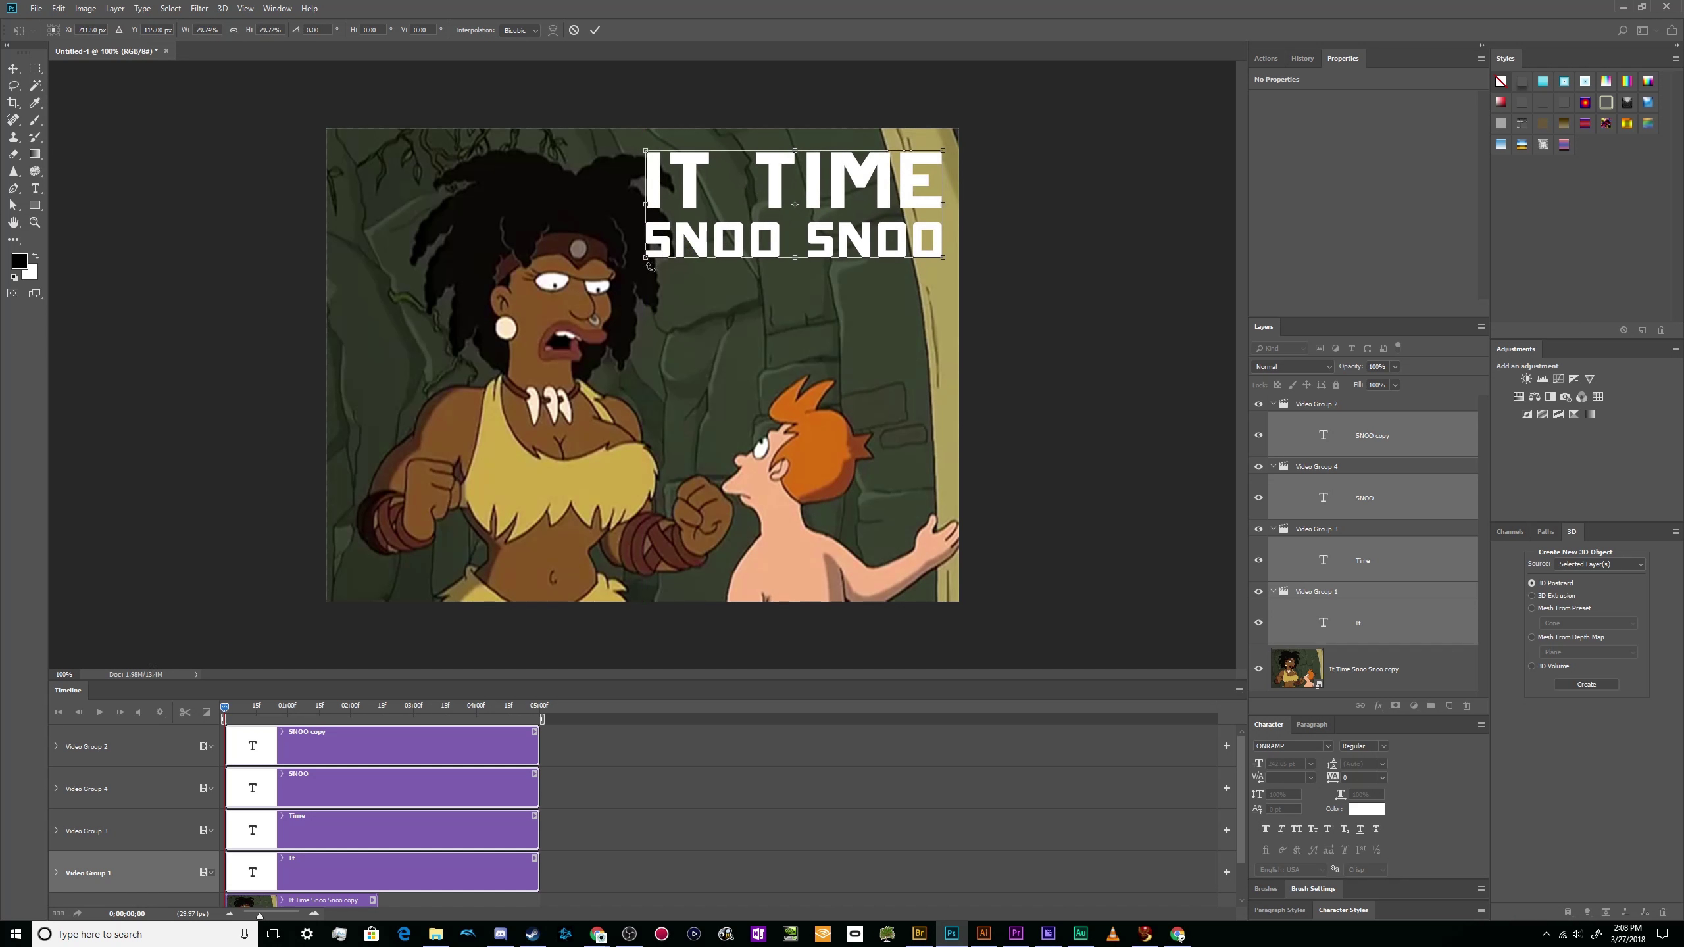
key(Return)
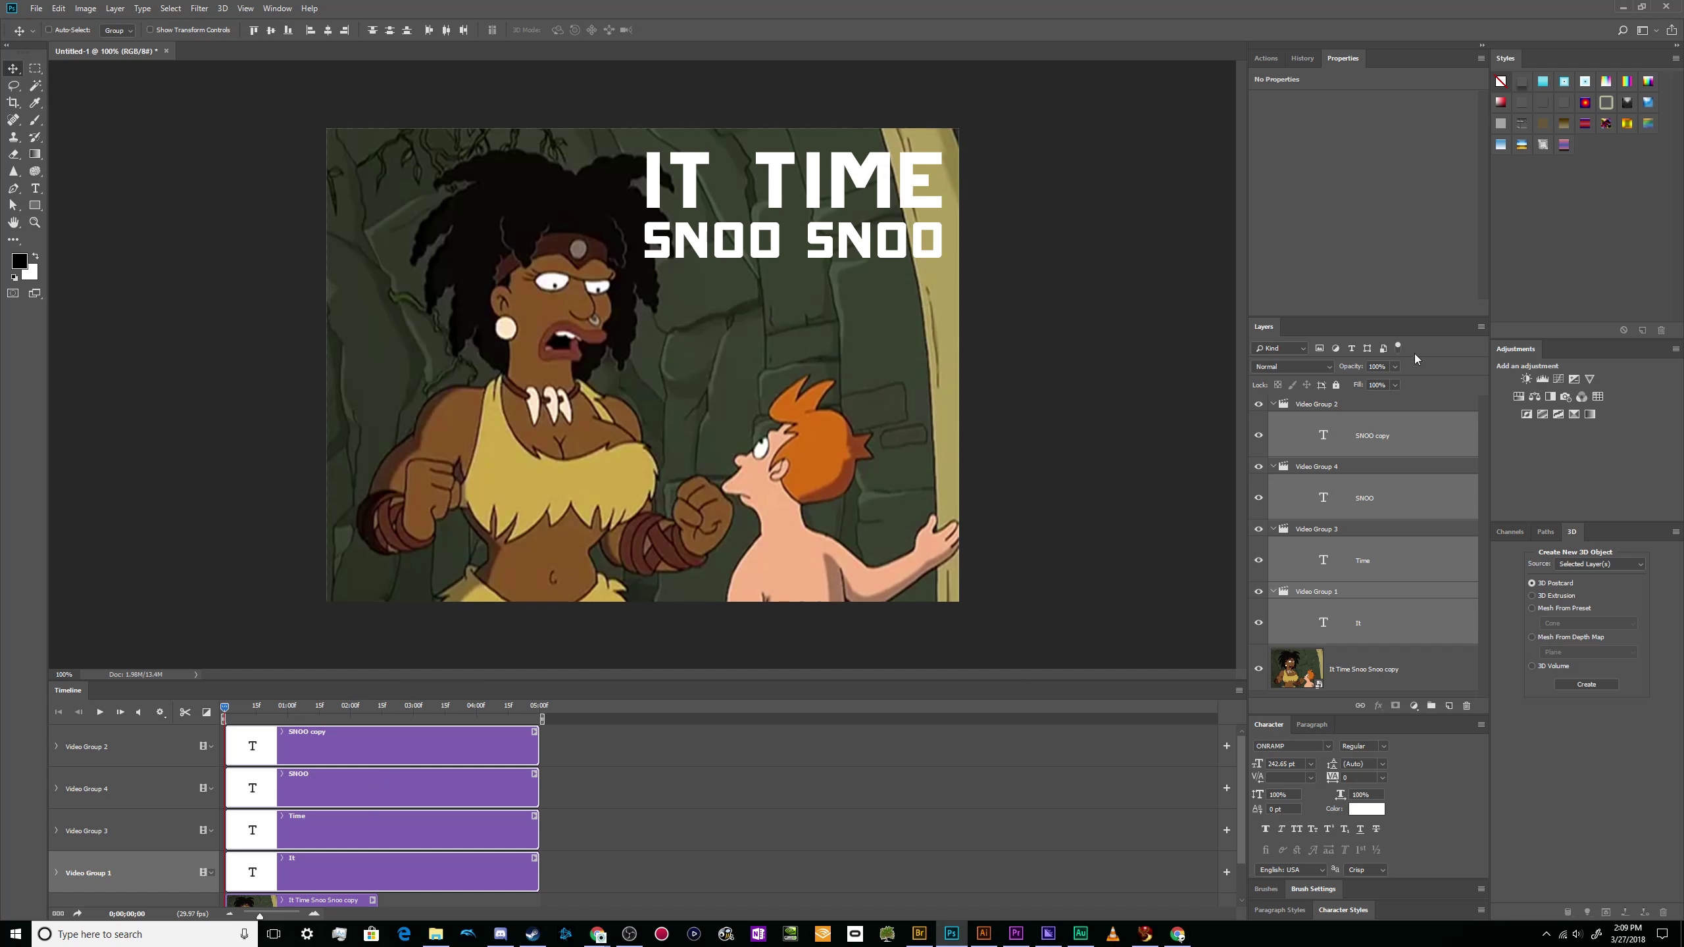
- Reselect every caption layer, try moving the block down-left, then undo the move
click(1410, 425)
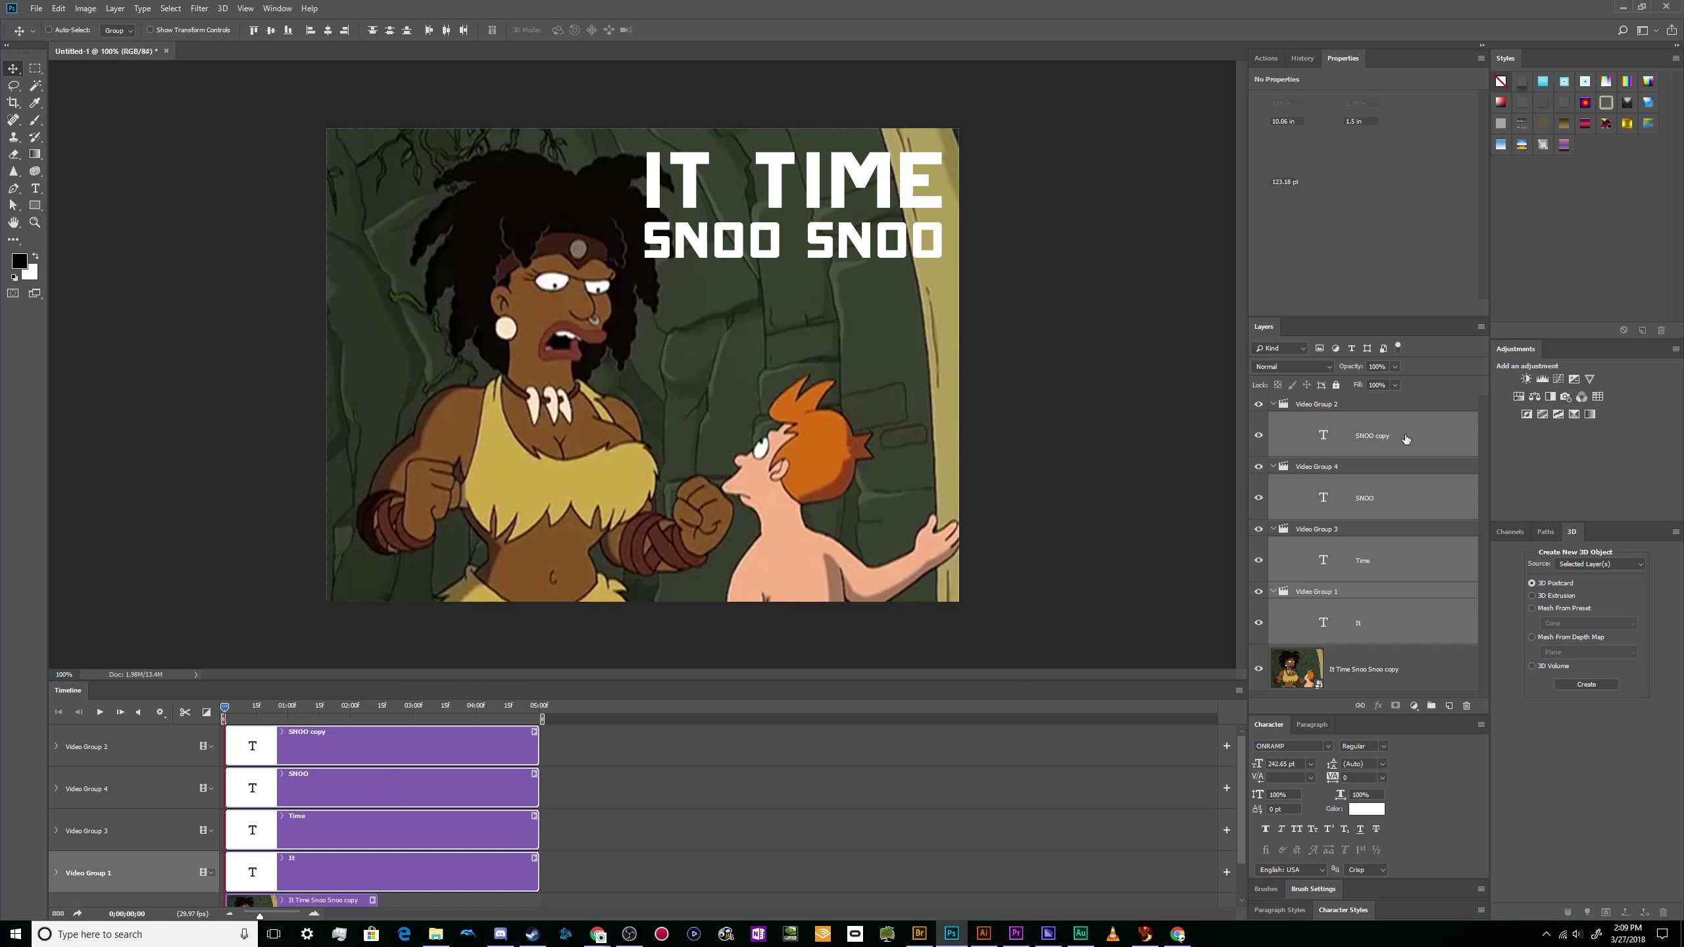
click(1388, 627)
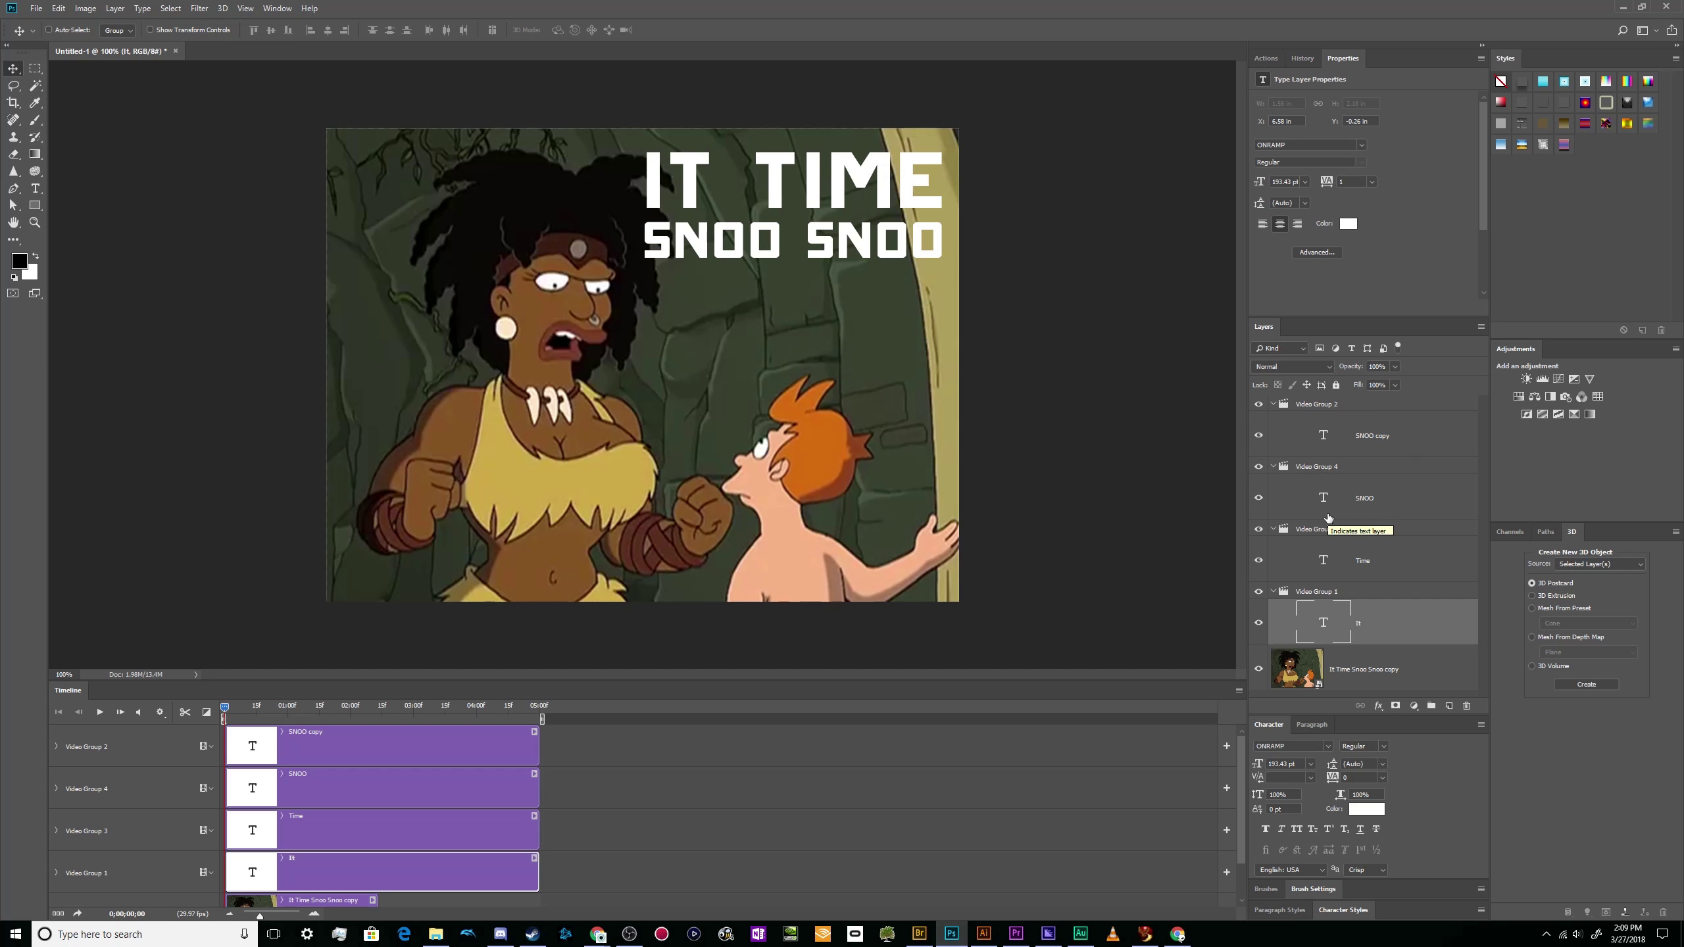
ctrl+click(1373, 574)
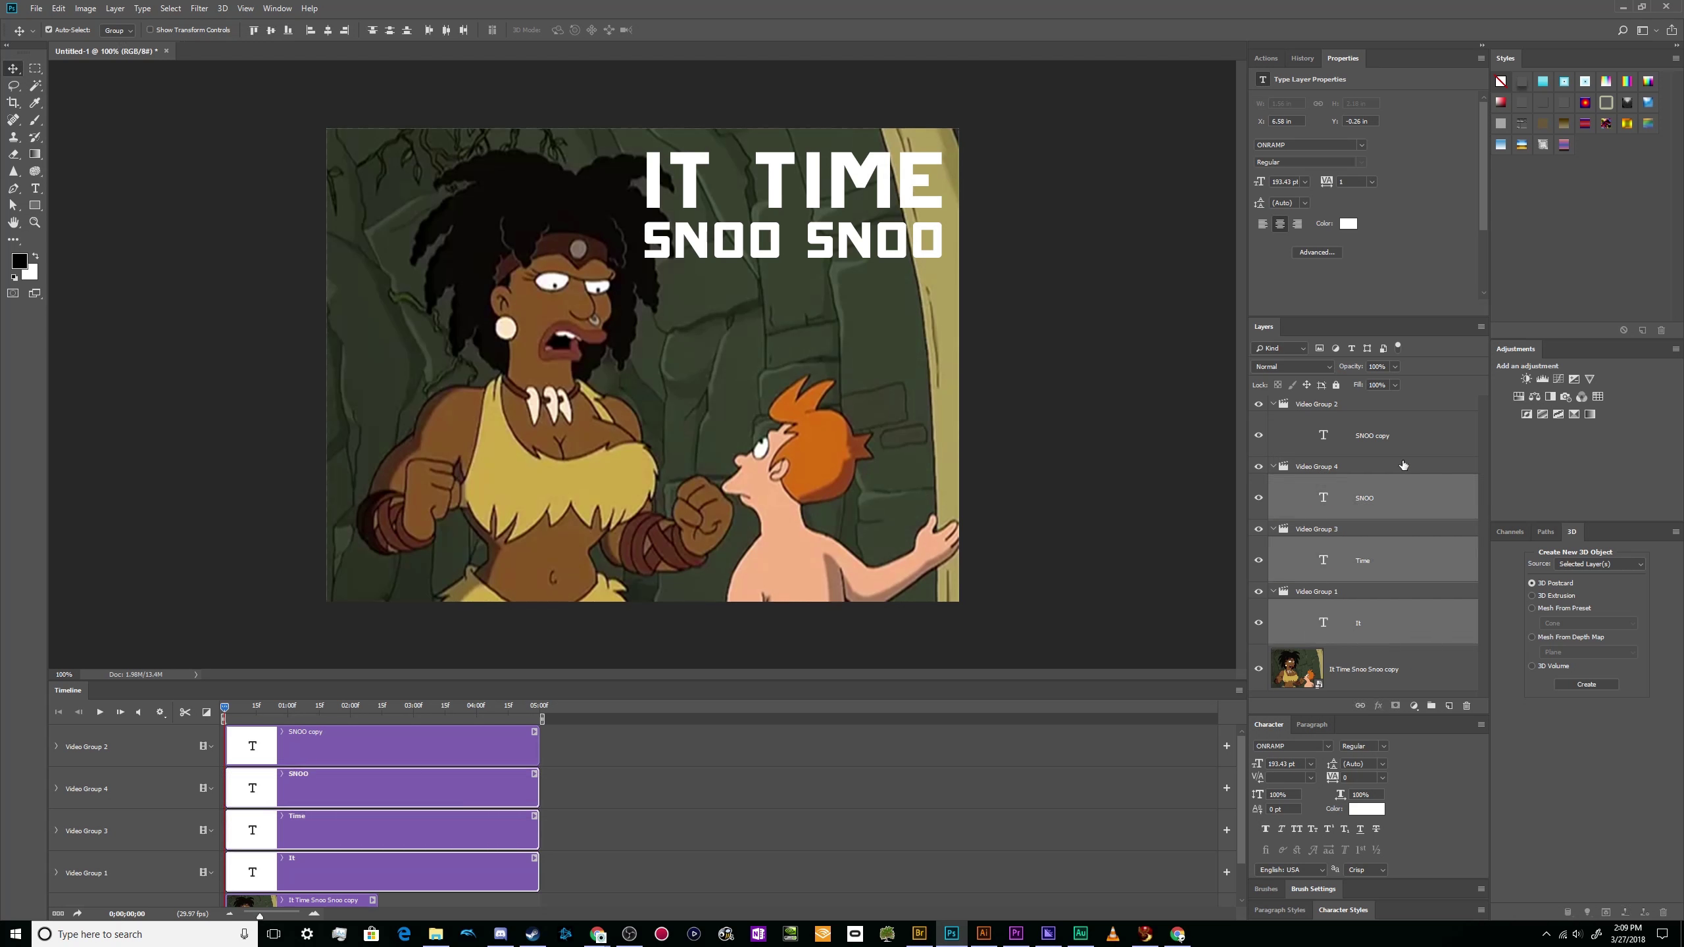
ctrl+click(1403, 453)
click(1393, 630)
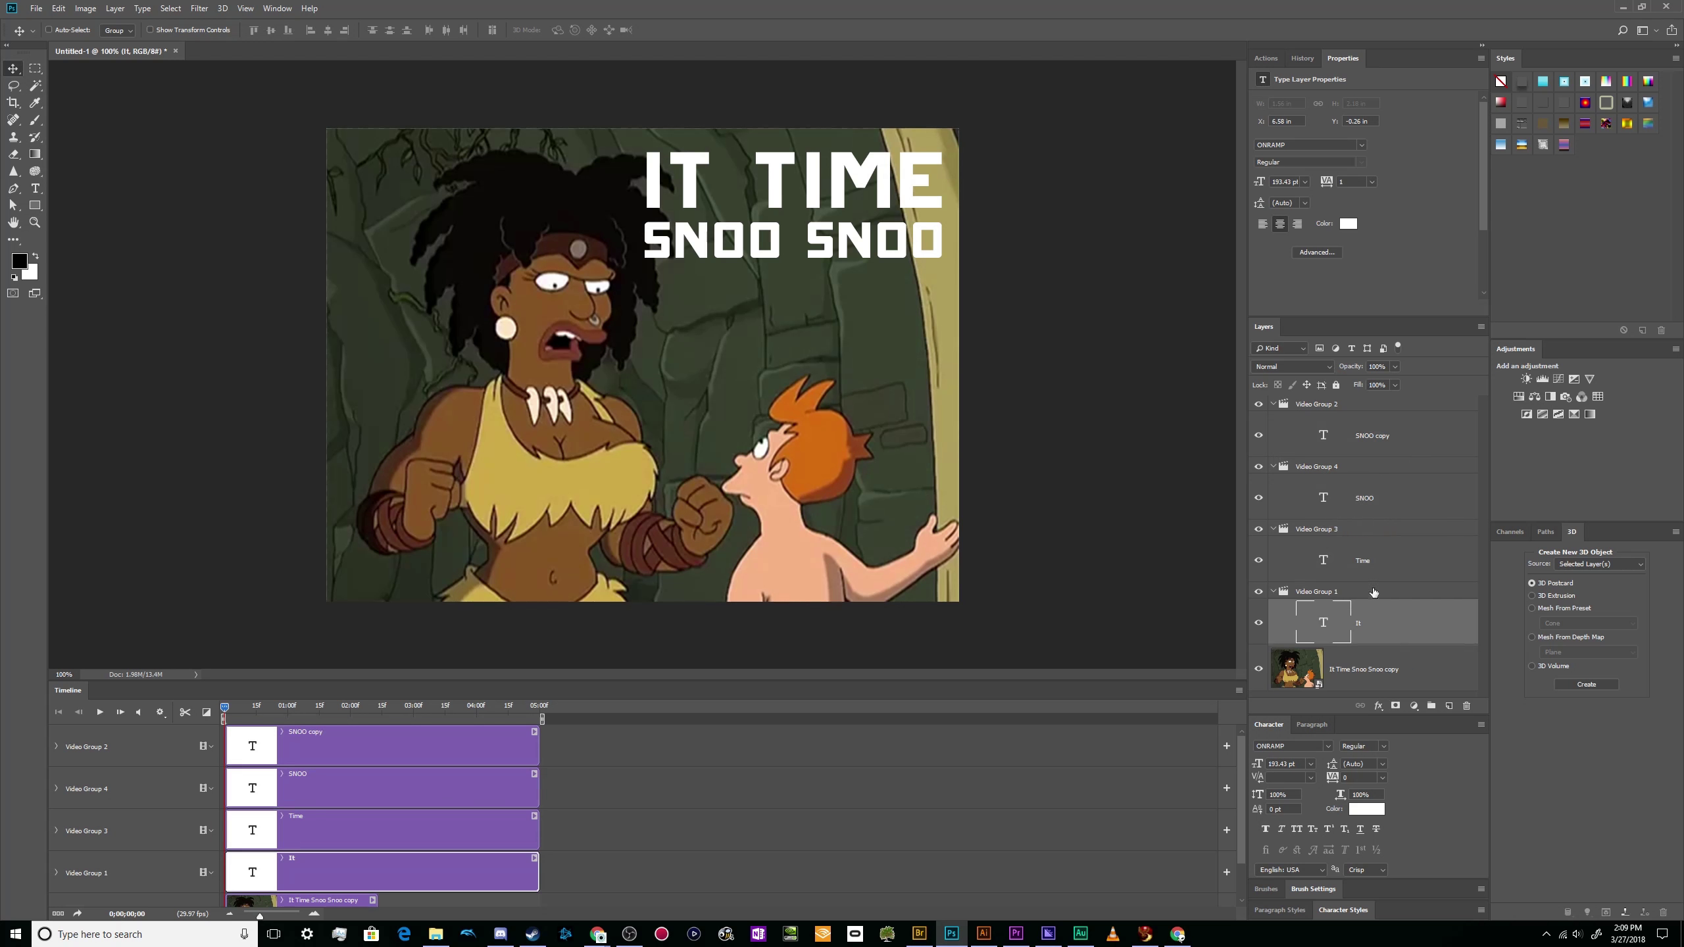
shift+click(1389, 459)
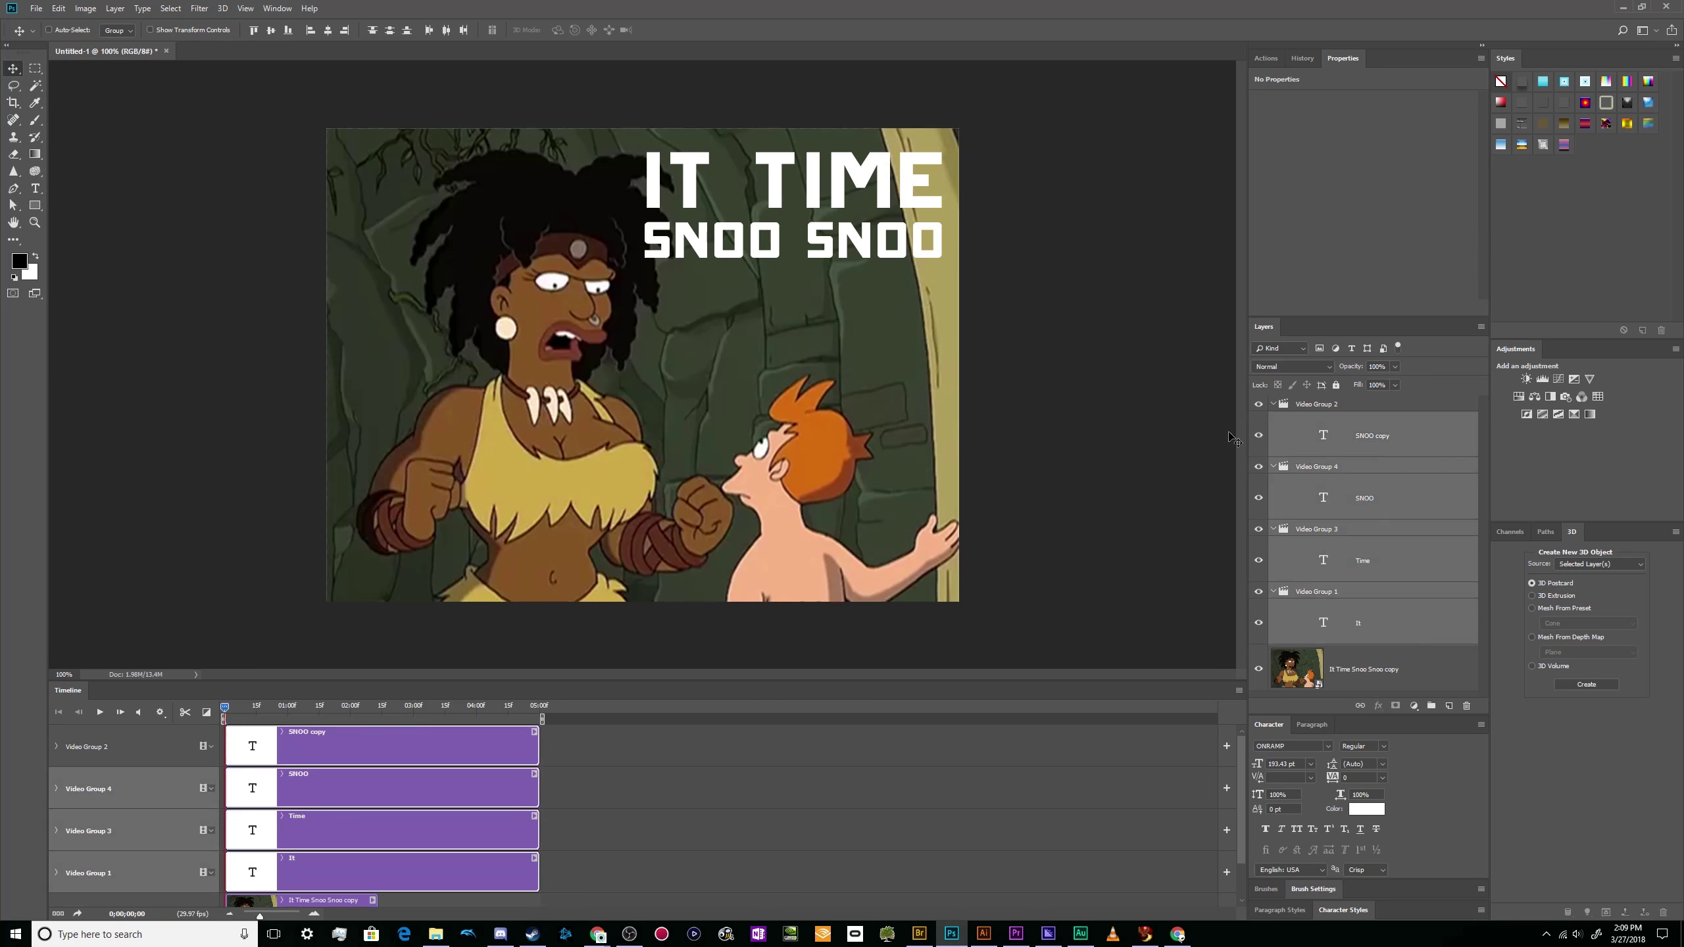
drag(831, 255, 782, 359)
key(ctrl+z)
- Zoom the timeline in and select all the caption groups
click(88, 789)
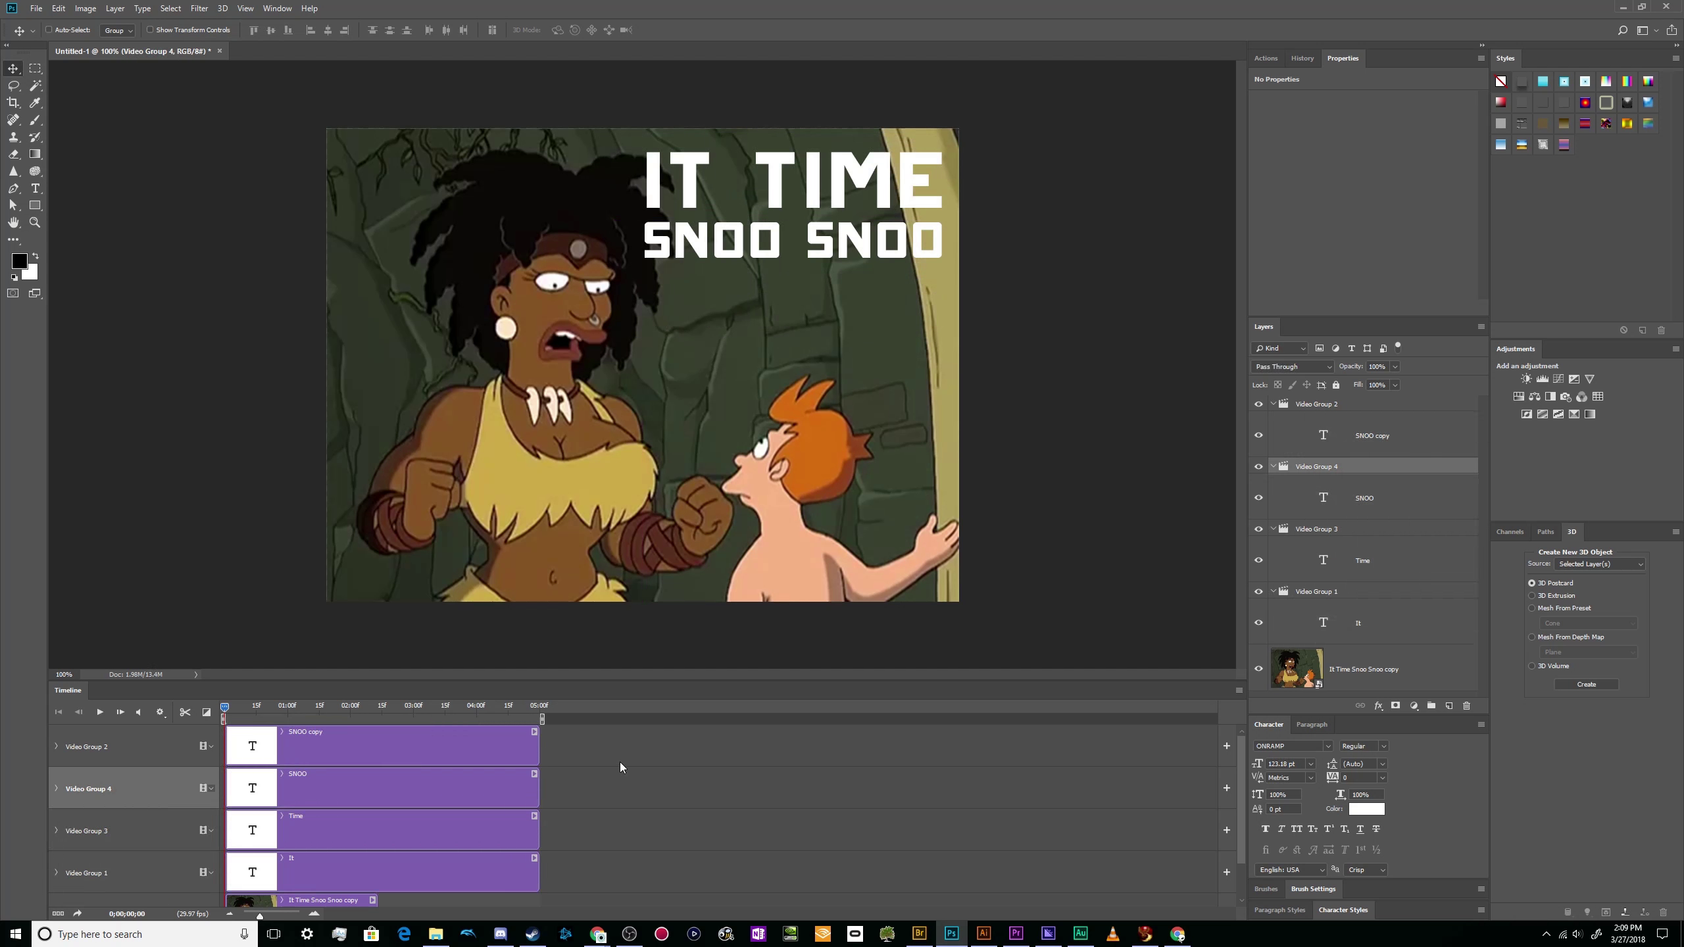
scroll(581, 837, down, 1)
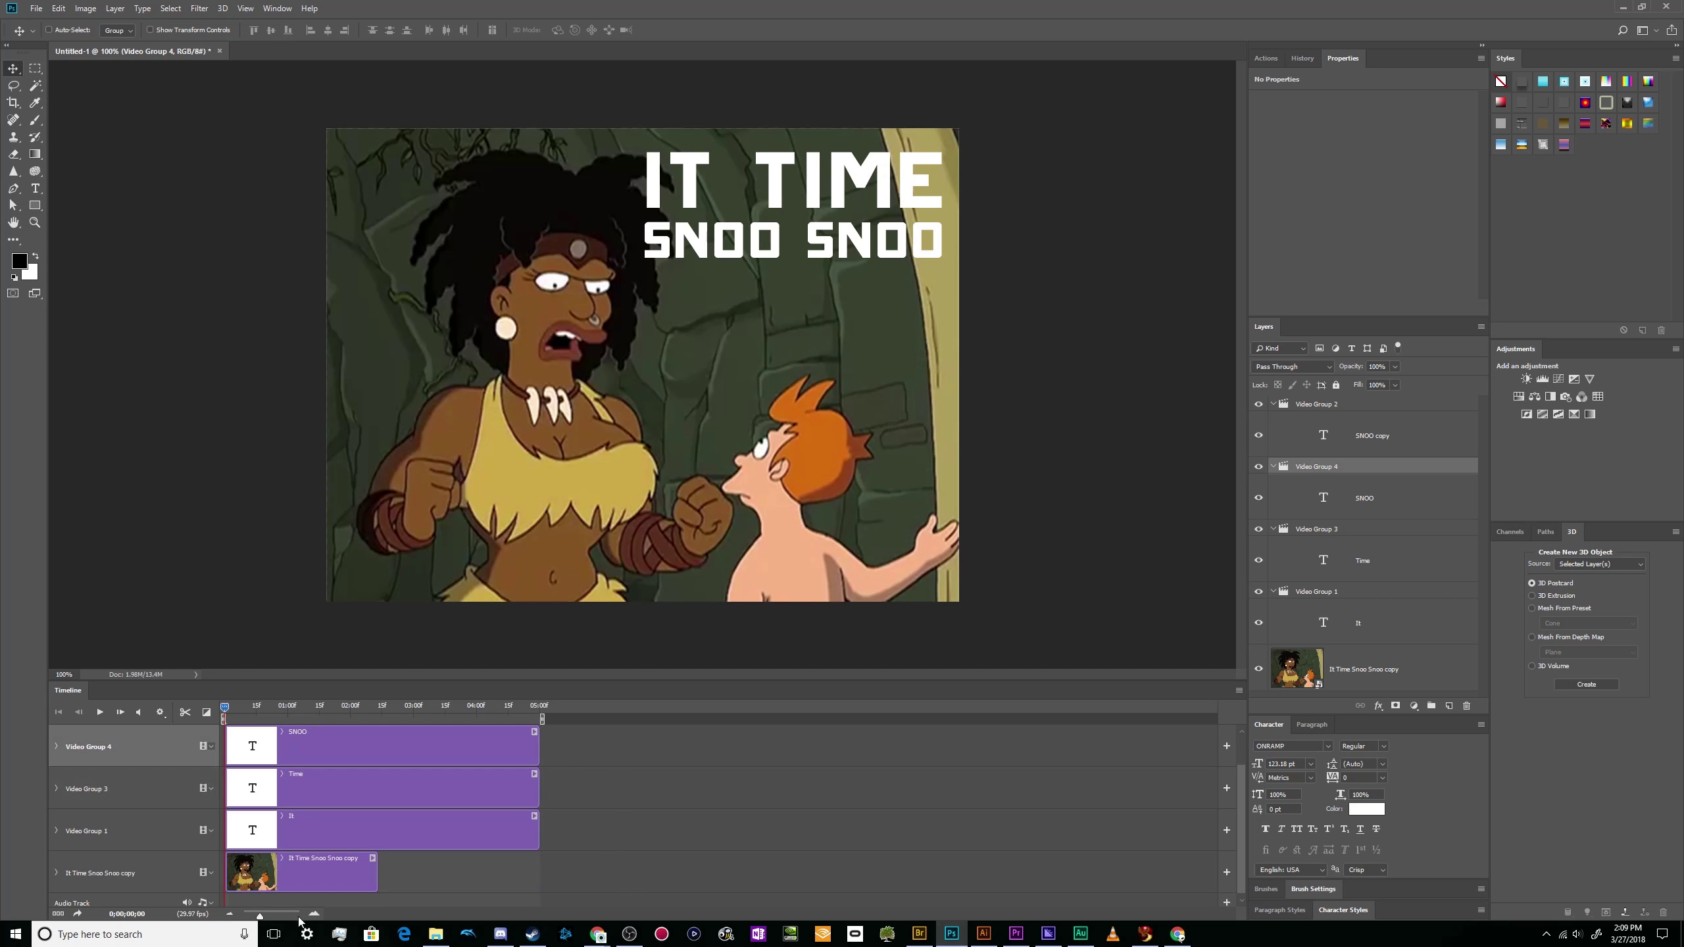
drag(261, 919, 265, 919)
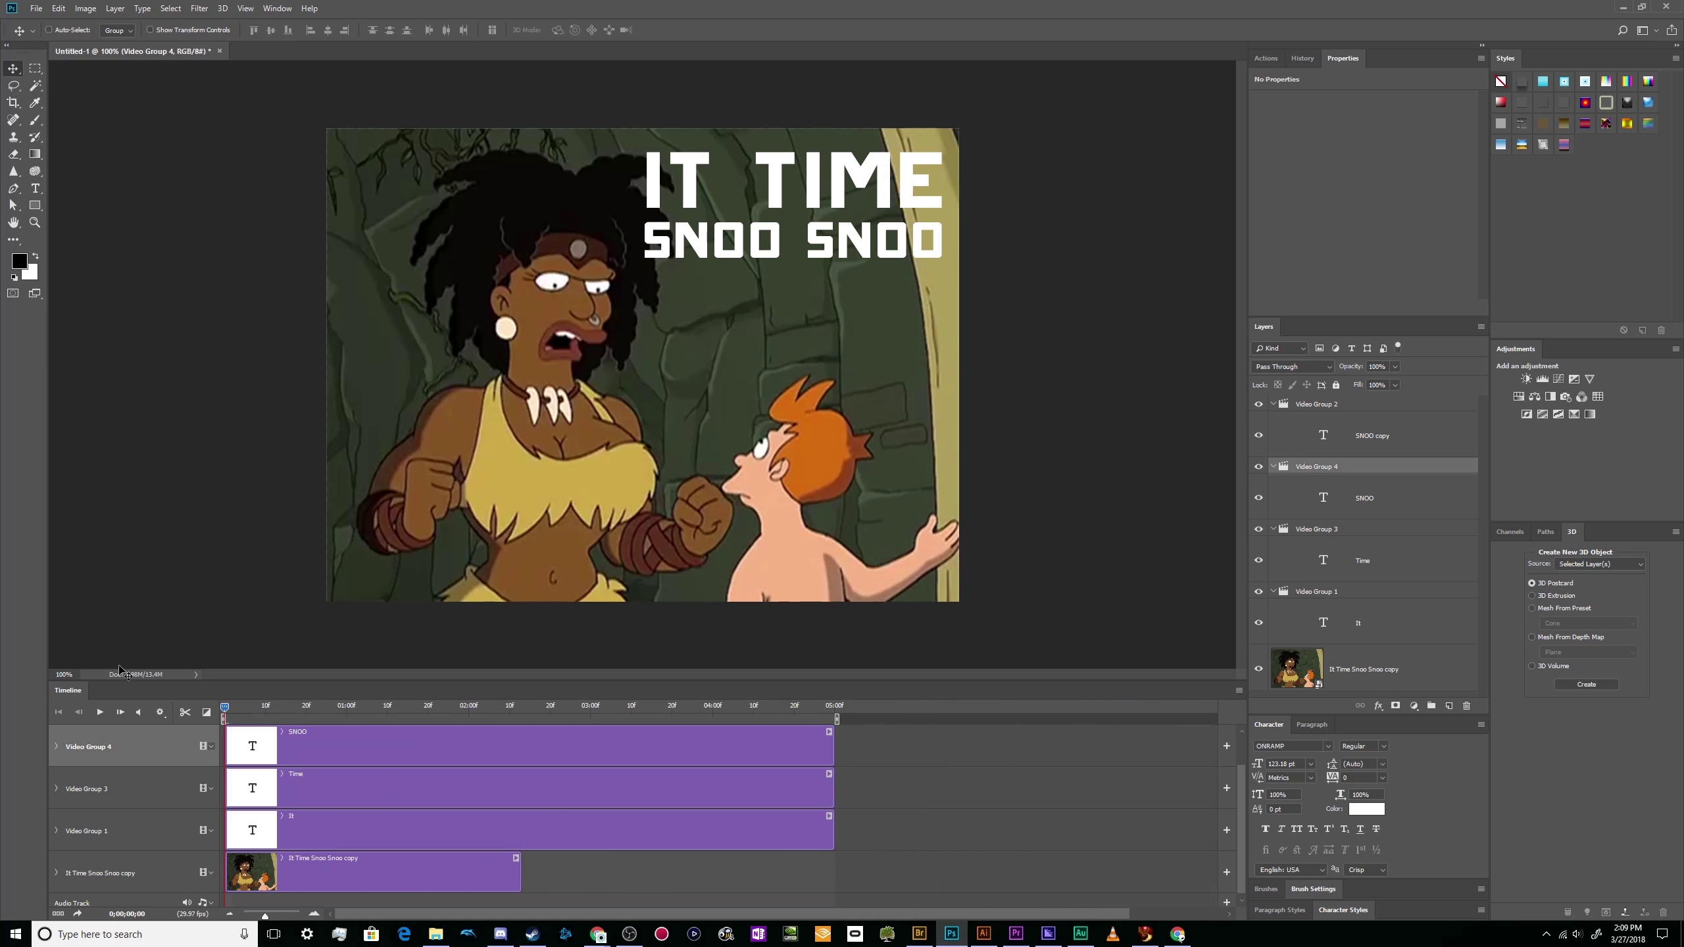
click(816, 831)
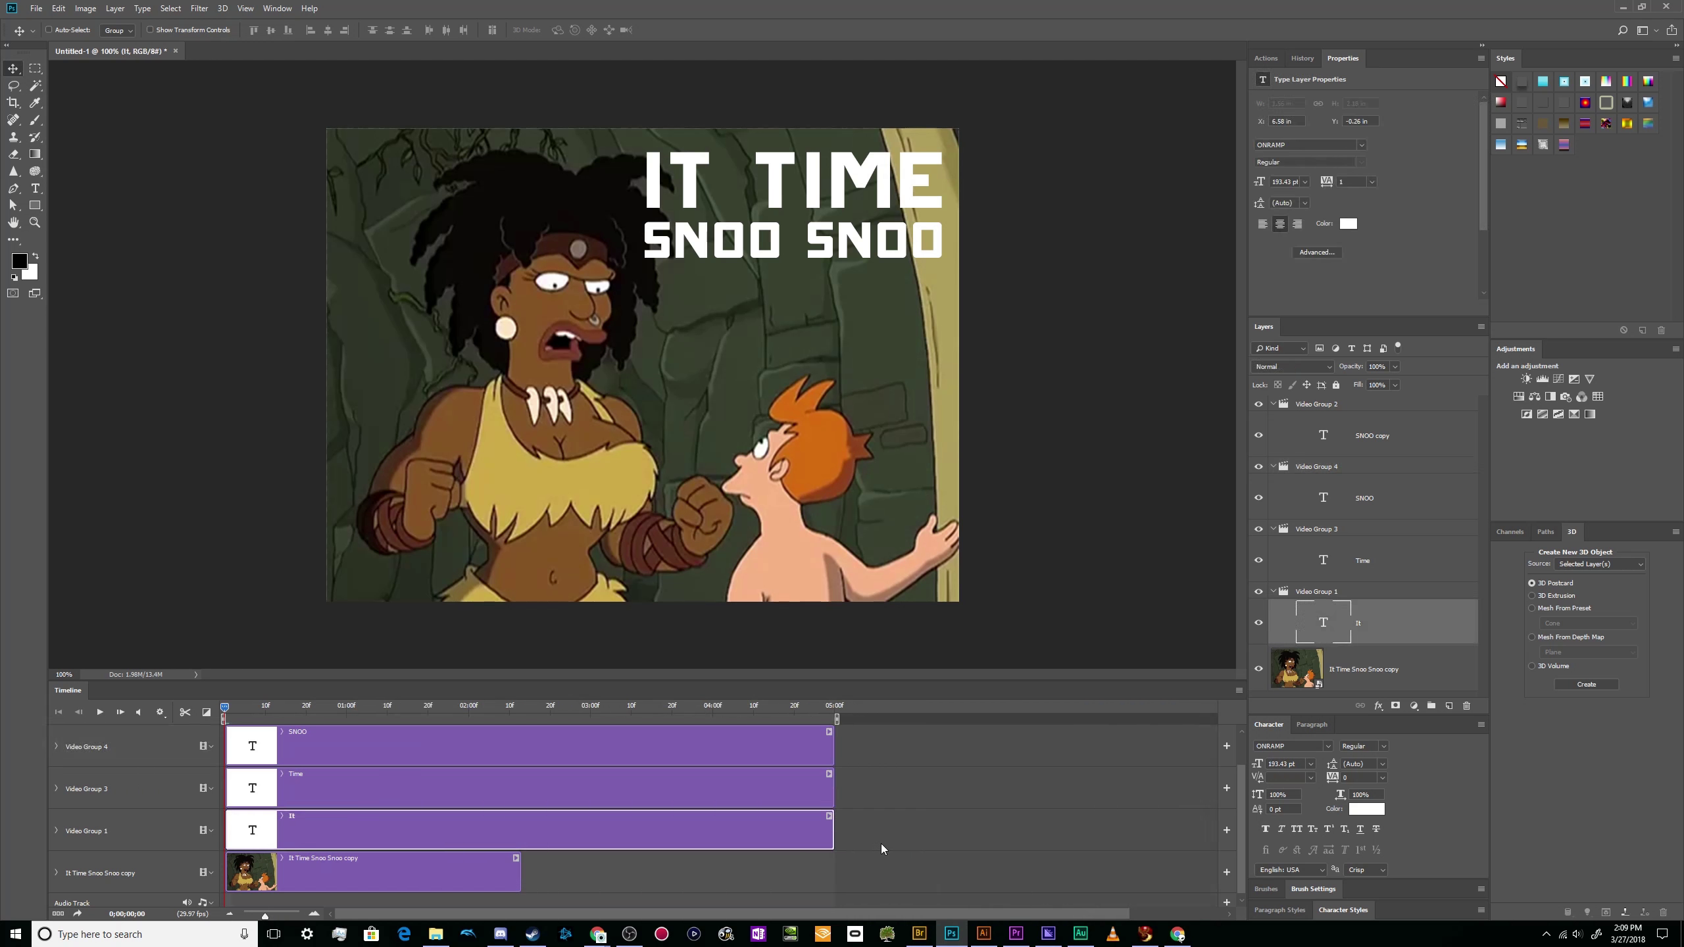
scroll(882, 844, up, 1)
key(ctrl+alt+a)
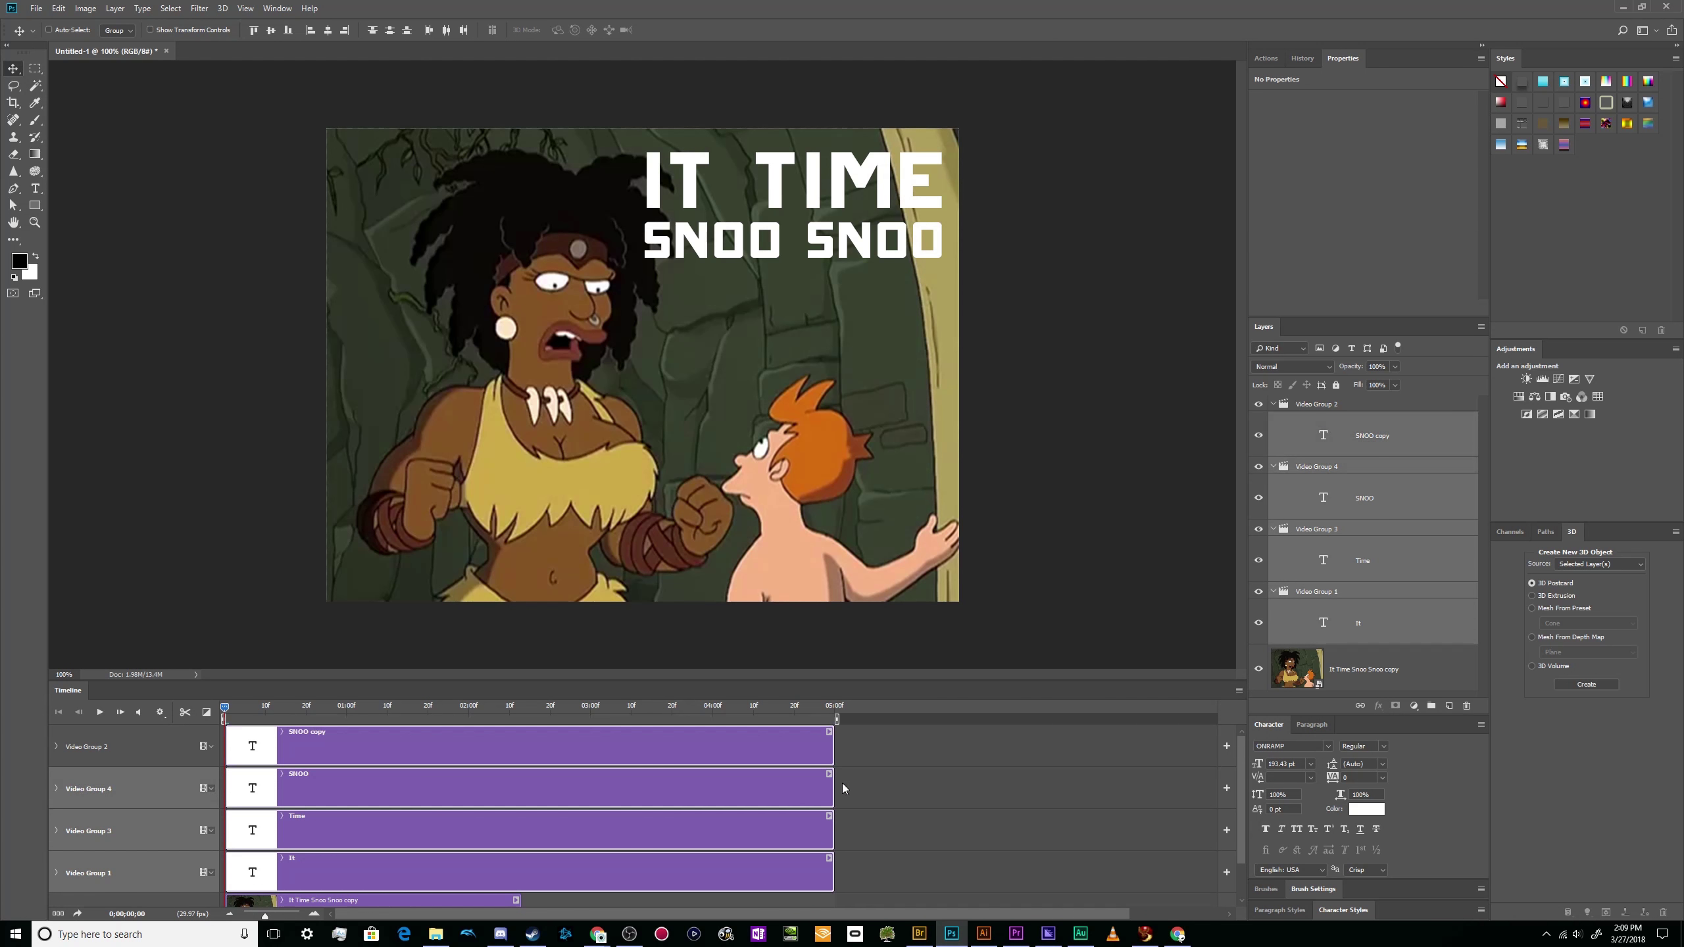
- Trim the SNOO, Time, It and SNOO copy clips to end with the video at 02;13
drag(829, 789, 520, 800)
drag(837, 834, 520, 831)
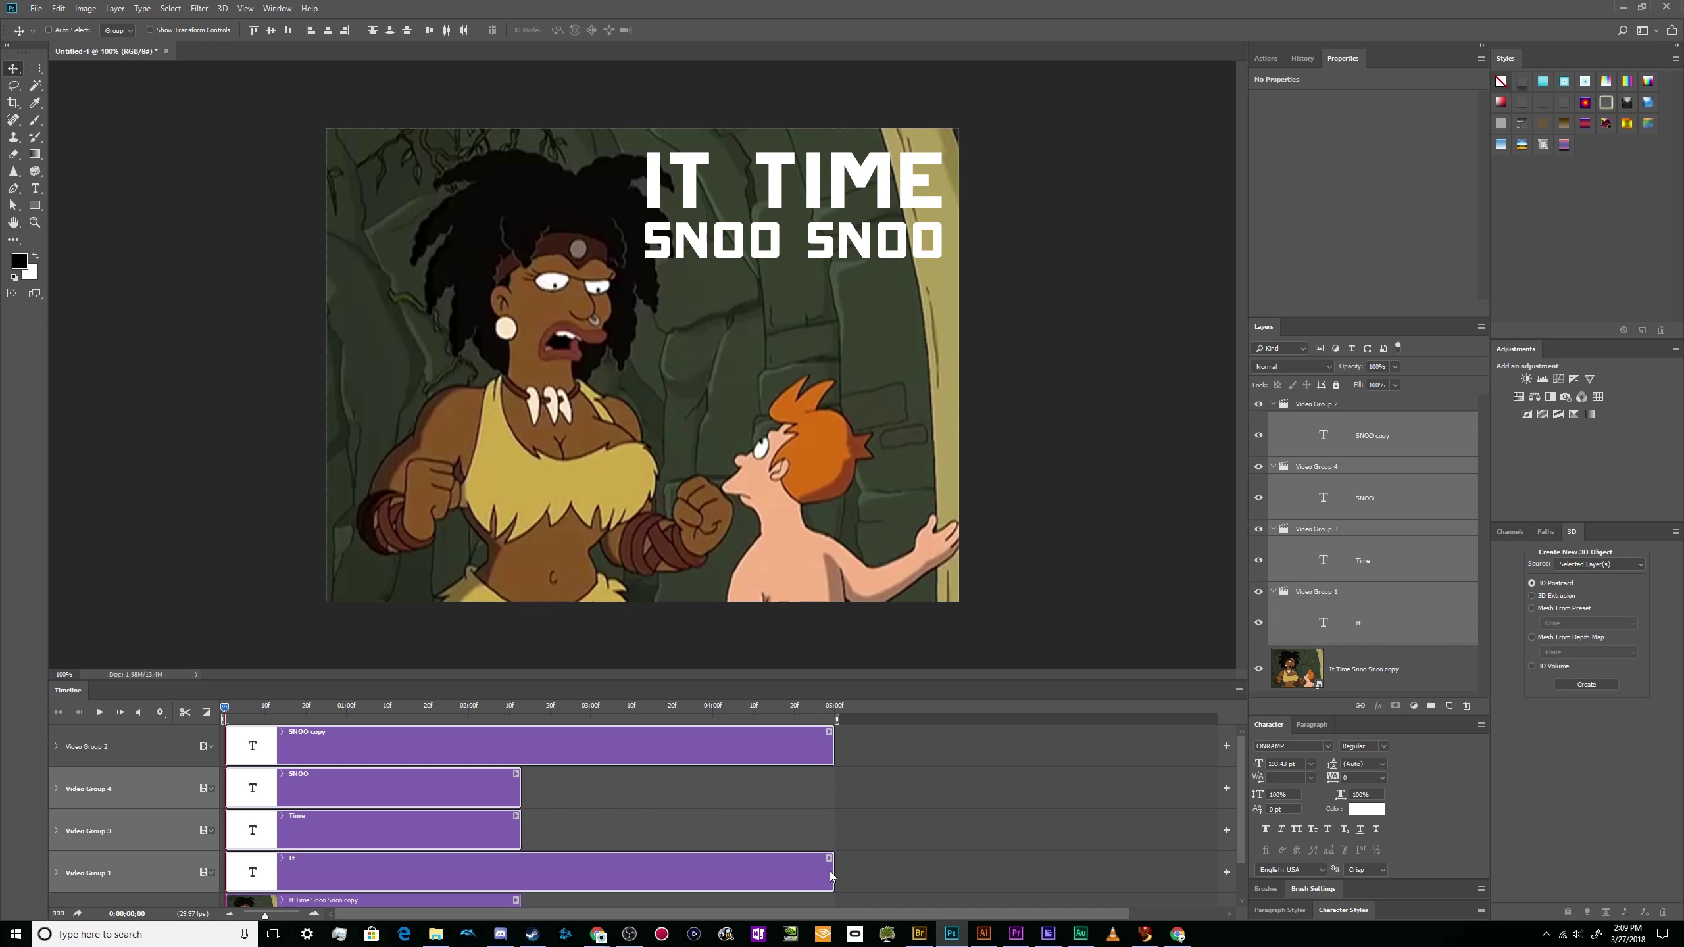
drag(832, 876, 521, 875)
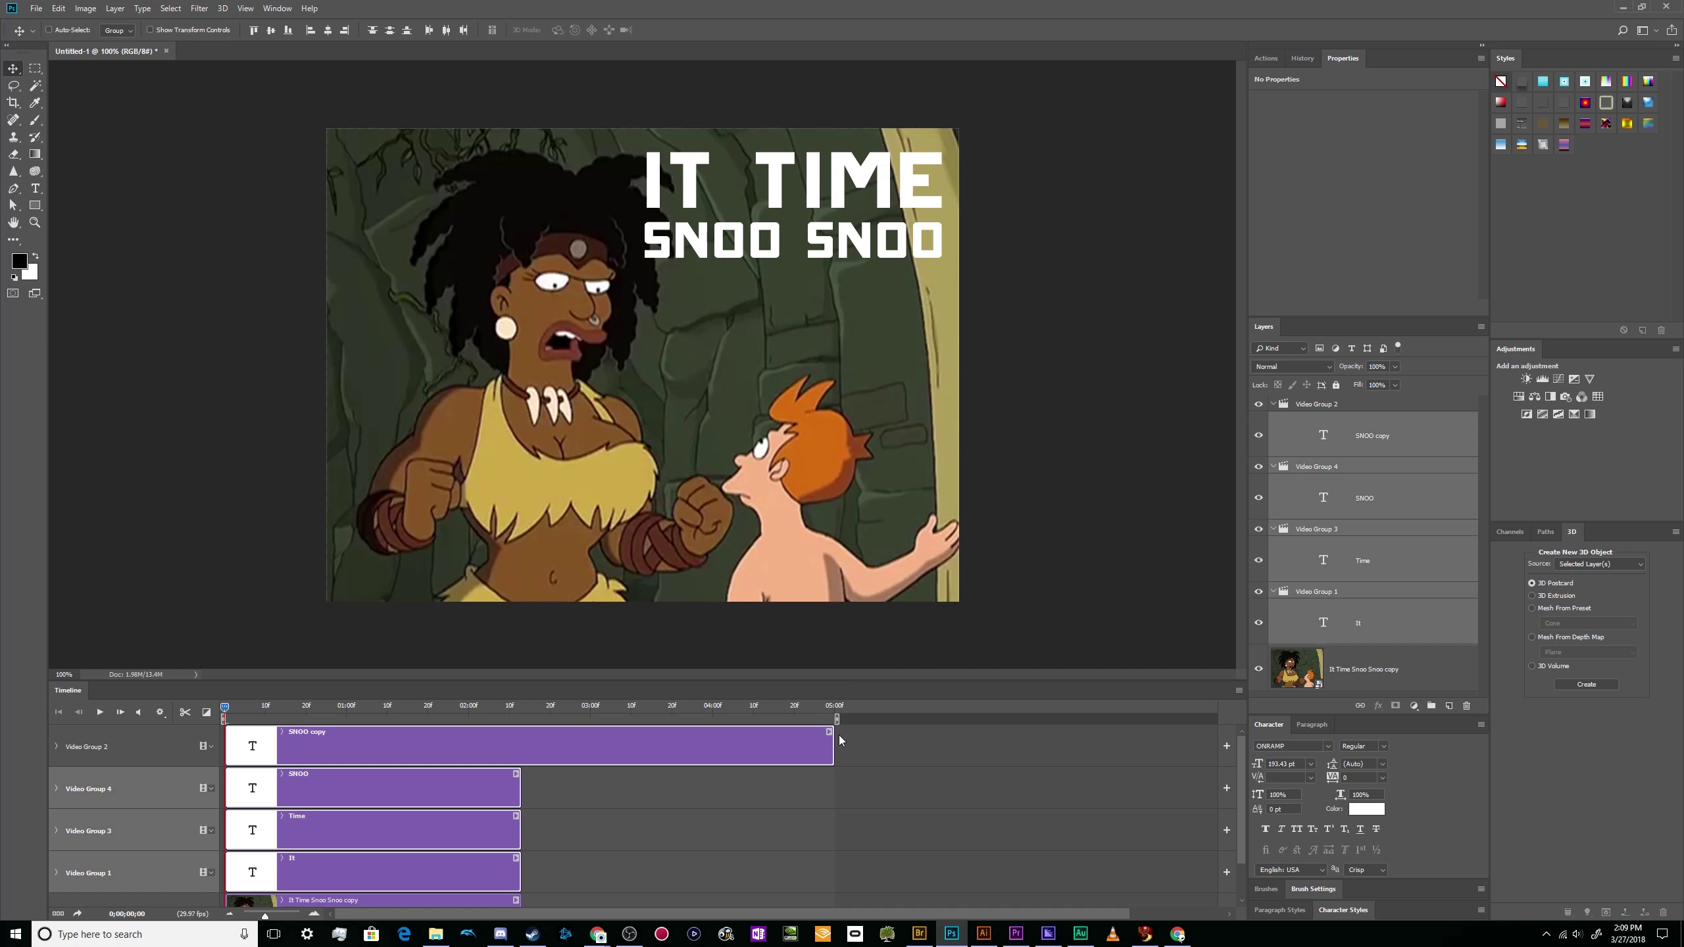
drag(833, 739, 518, 739)
drag(1242, 818, 1241, 870)
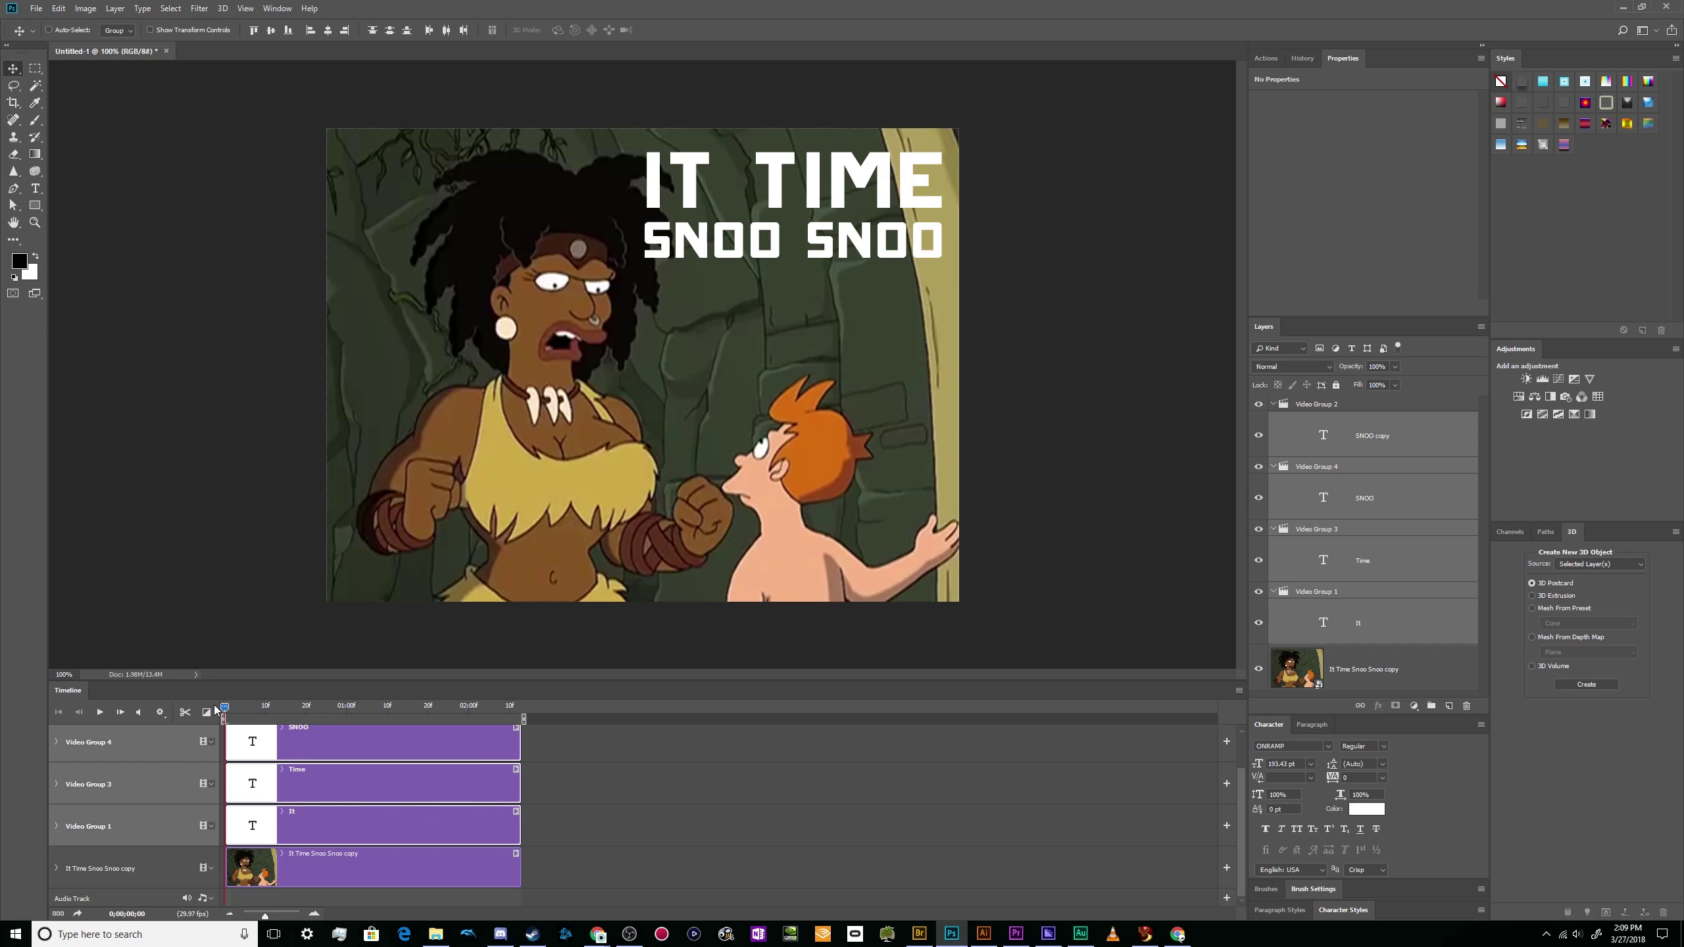
- Make the It caption start at the frame where her arms go up
drag(224, 708, 459, 690)
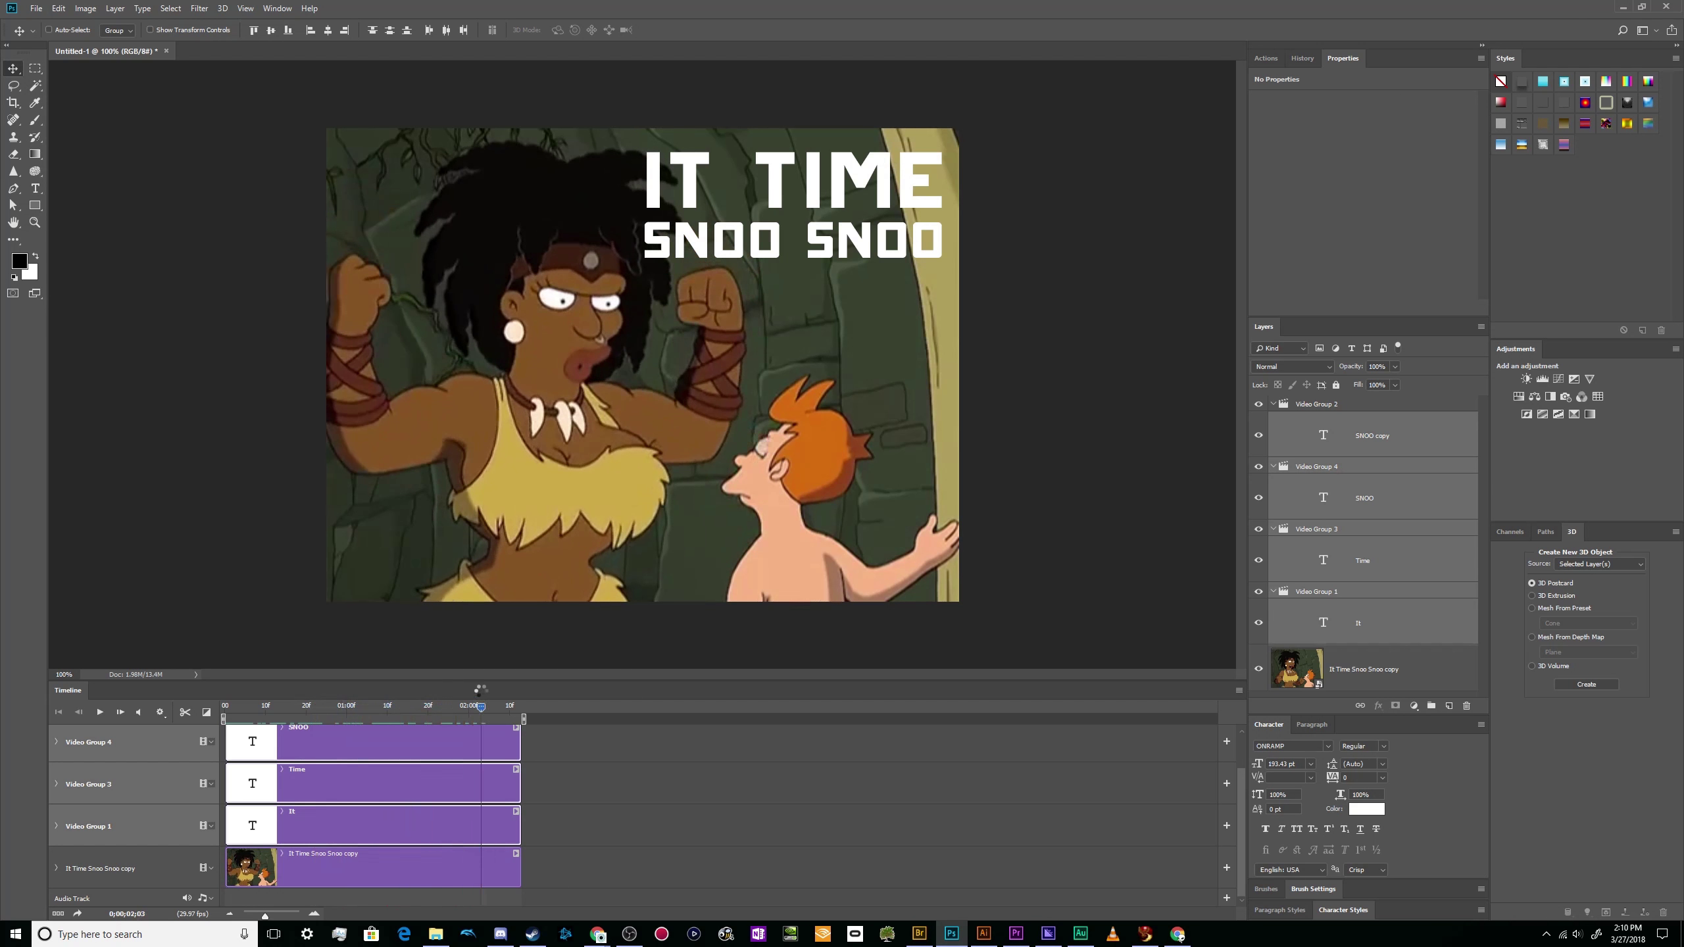
click(229, 706)
drag(228, 706, 277, 706)
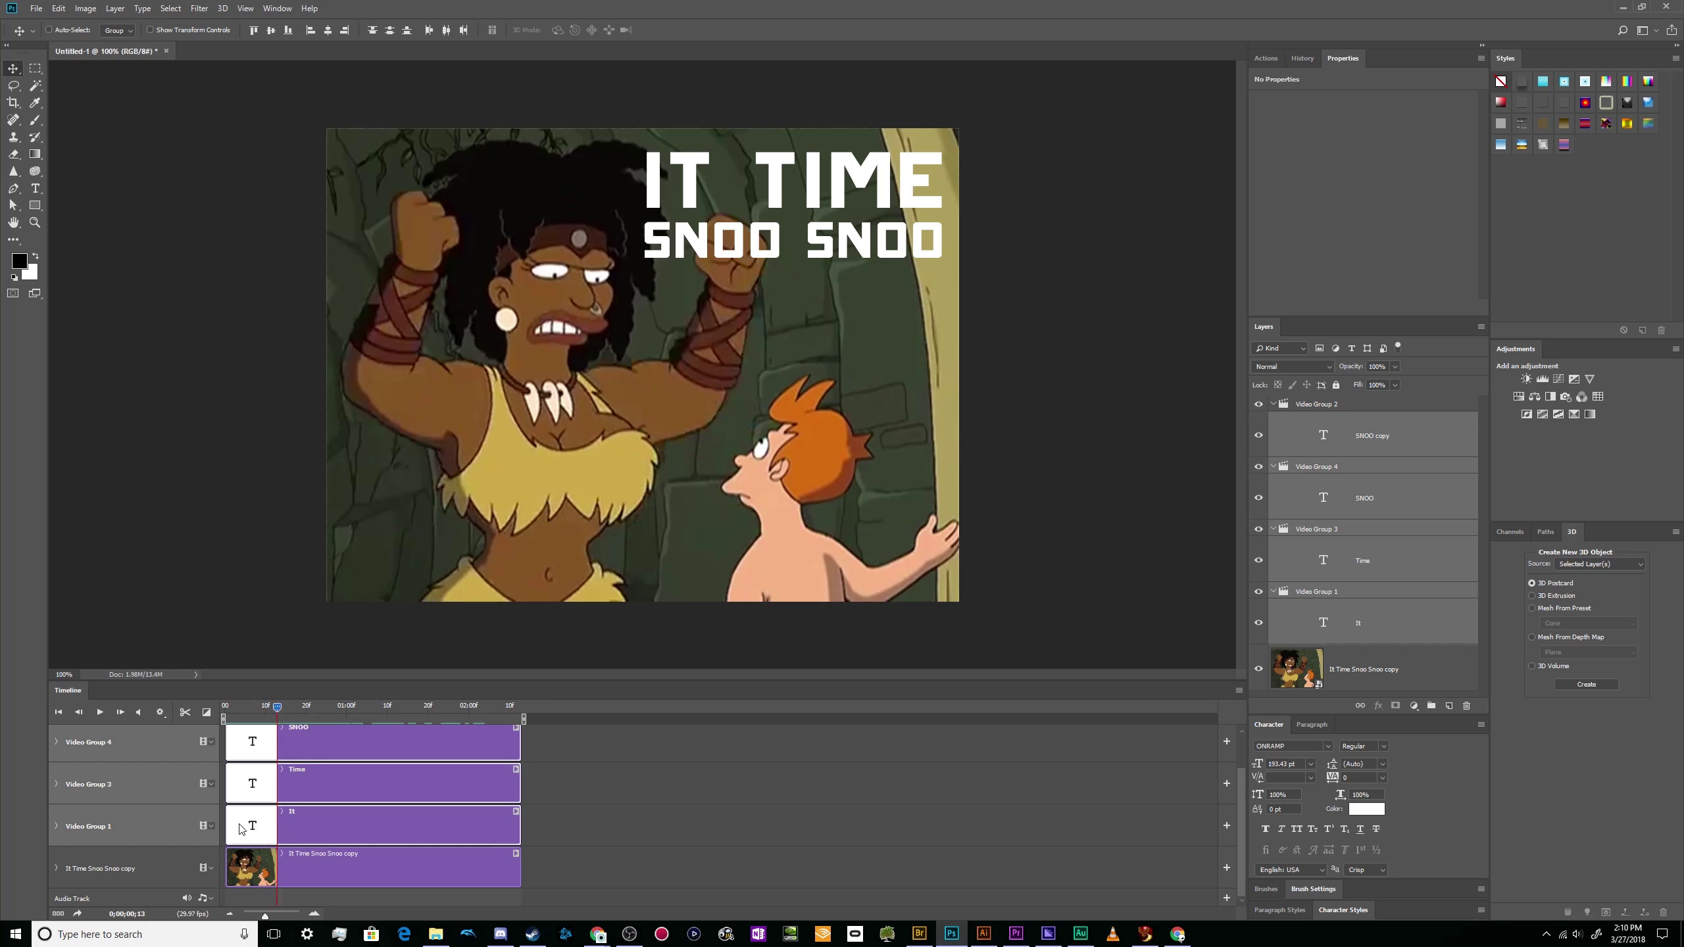
drag(227, 823, 310, 822)
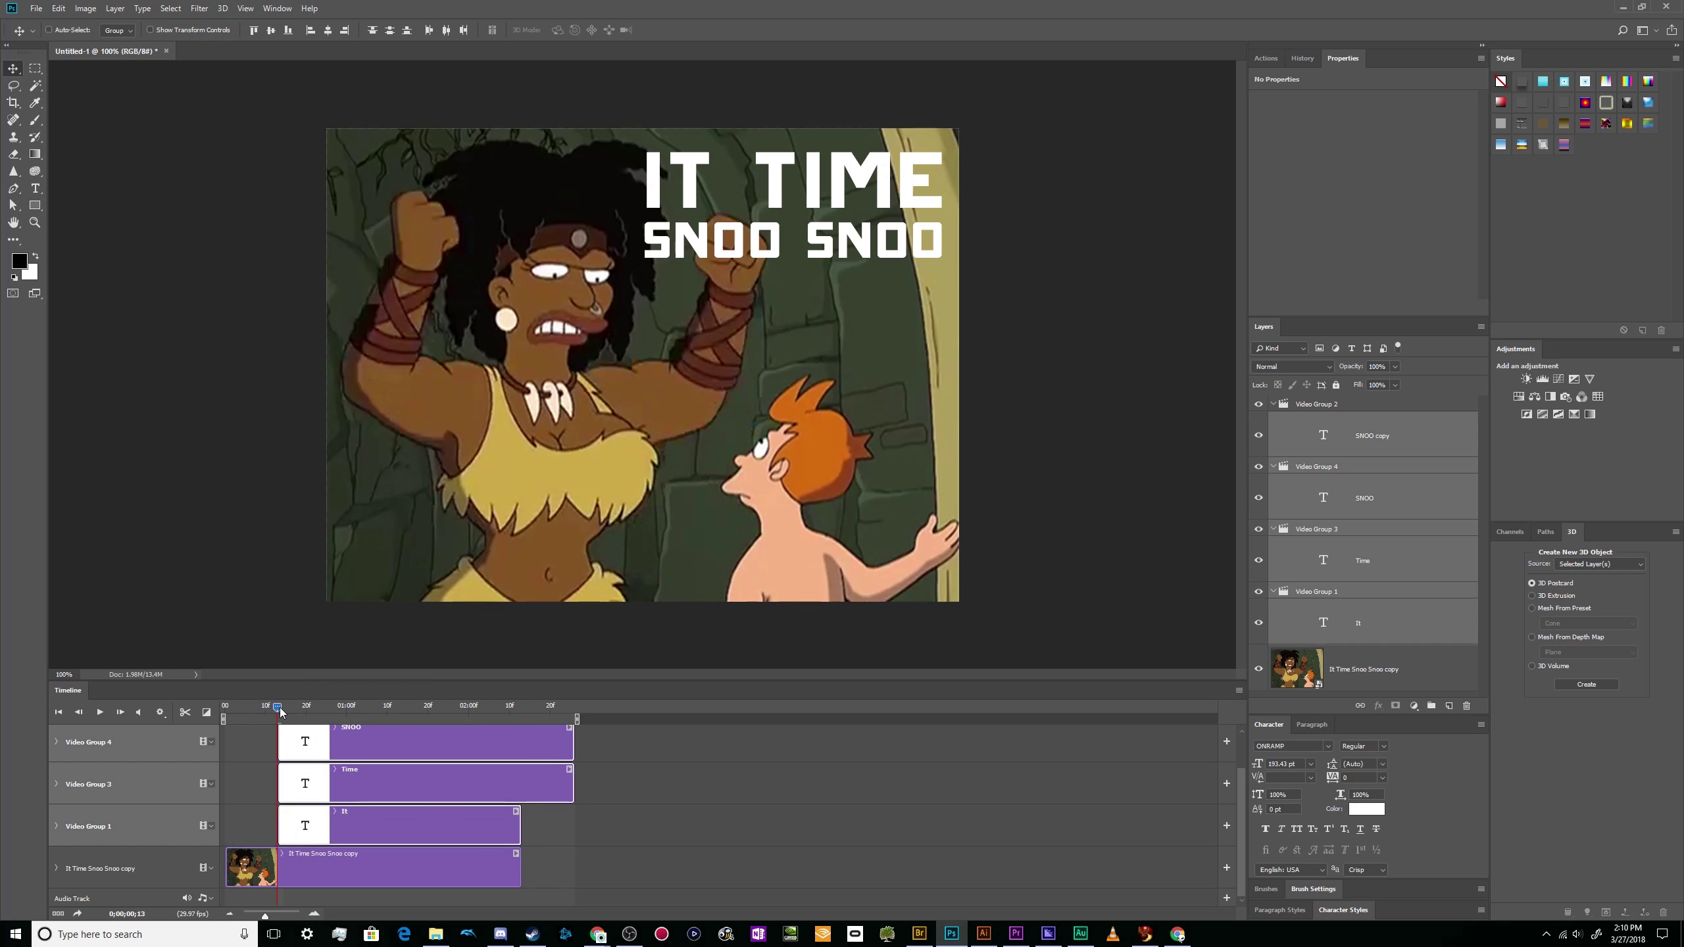
- Start the Time caption later and trim its end to the video
drag(279, 708, 336, 706)
drag(351, 777, 409, 775)
click(636, 785)
drag(629, 785, 521, 780)
- Move both SNOO captions to start at a later frame, after TIME
click(550, 744)
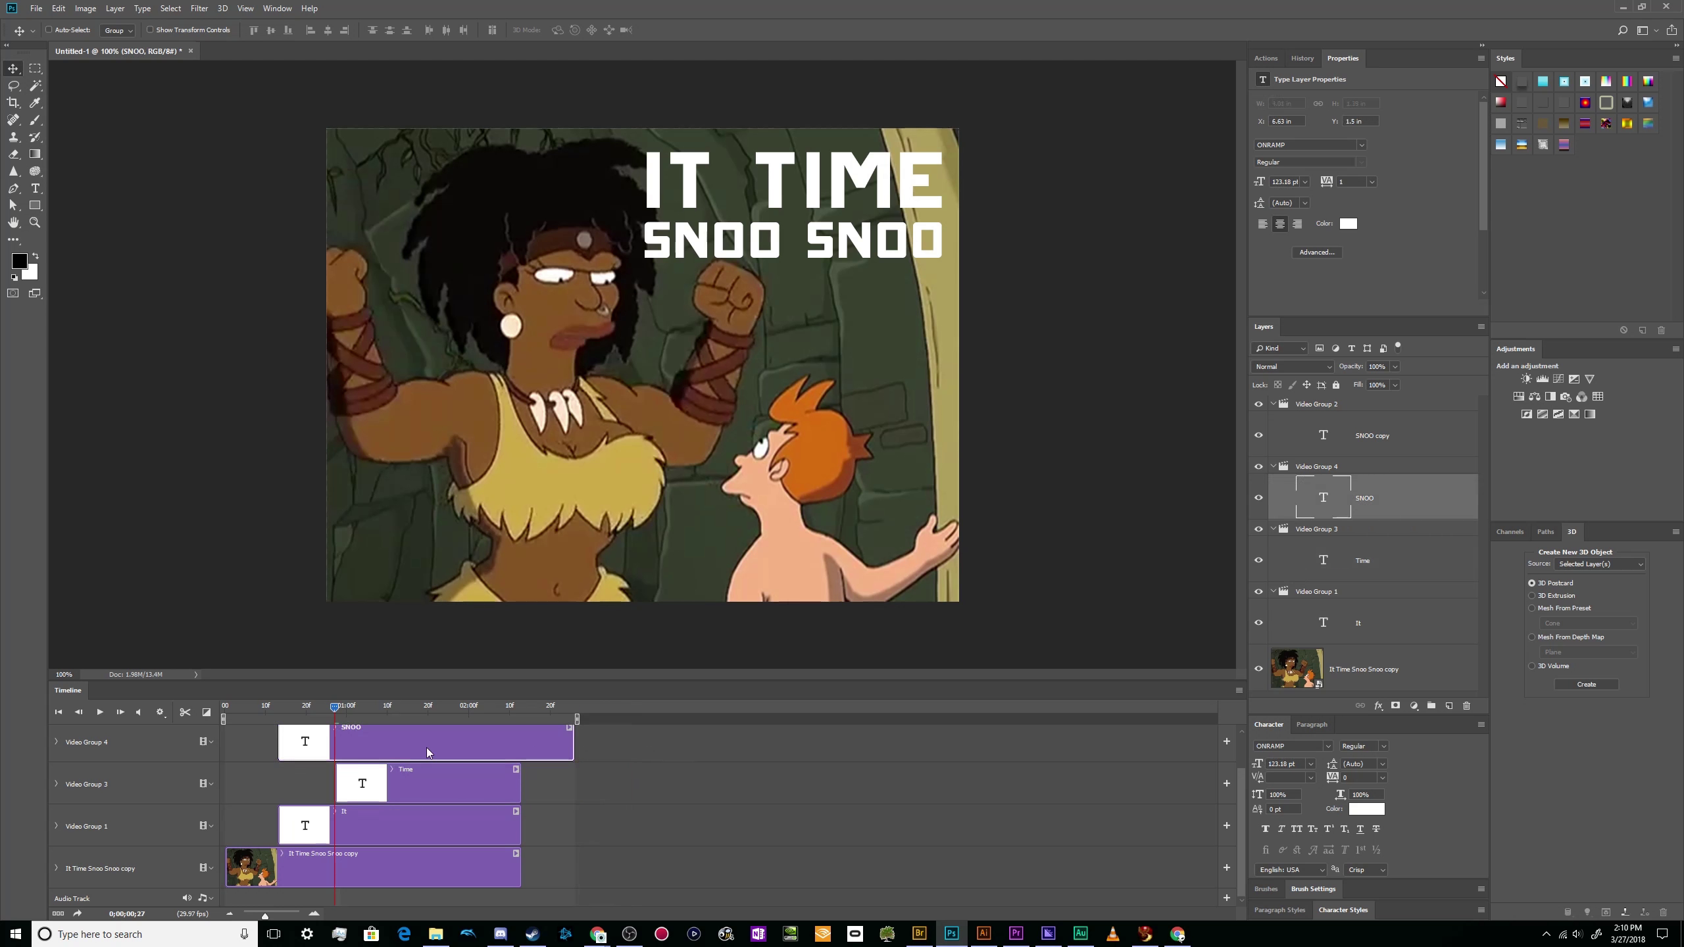
scroll(431, 757, up, 1)
click(380, 752)
shift+click(379, 776)
drag(380, 776, 402, 784)
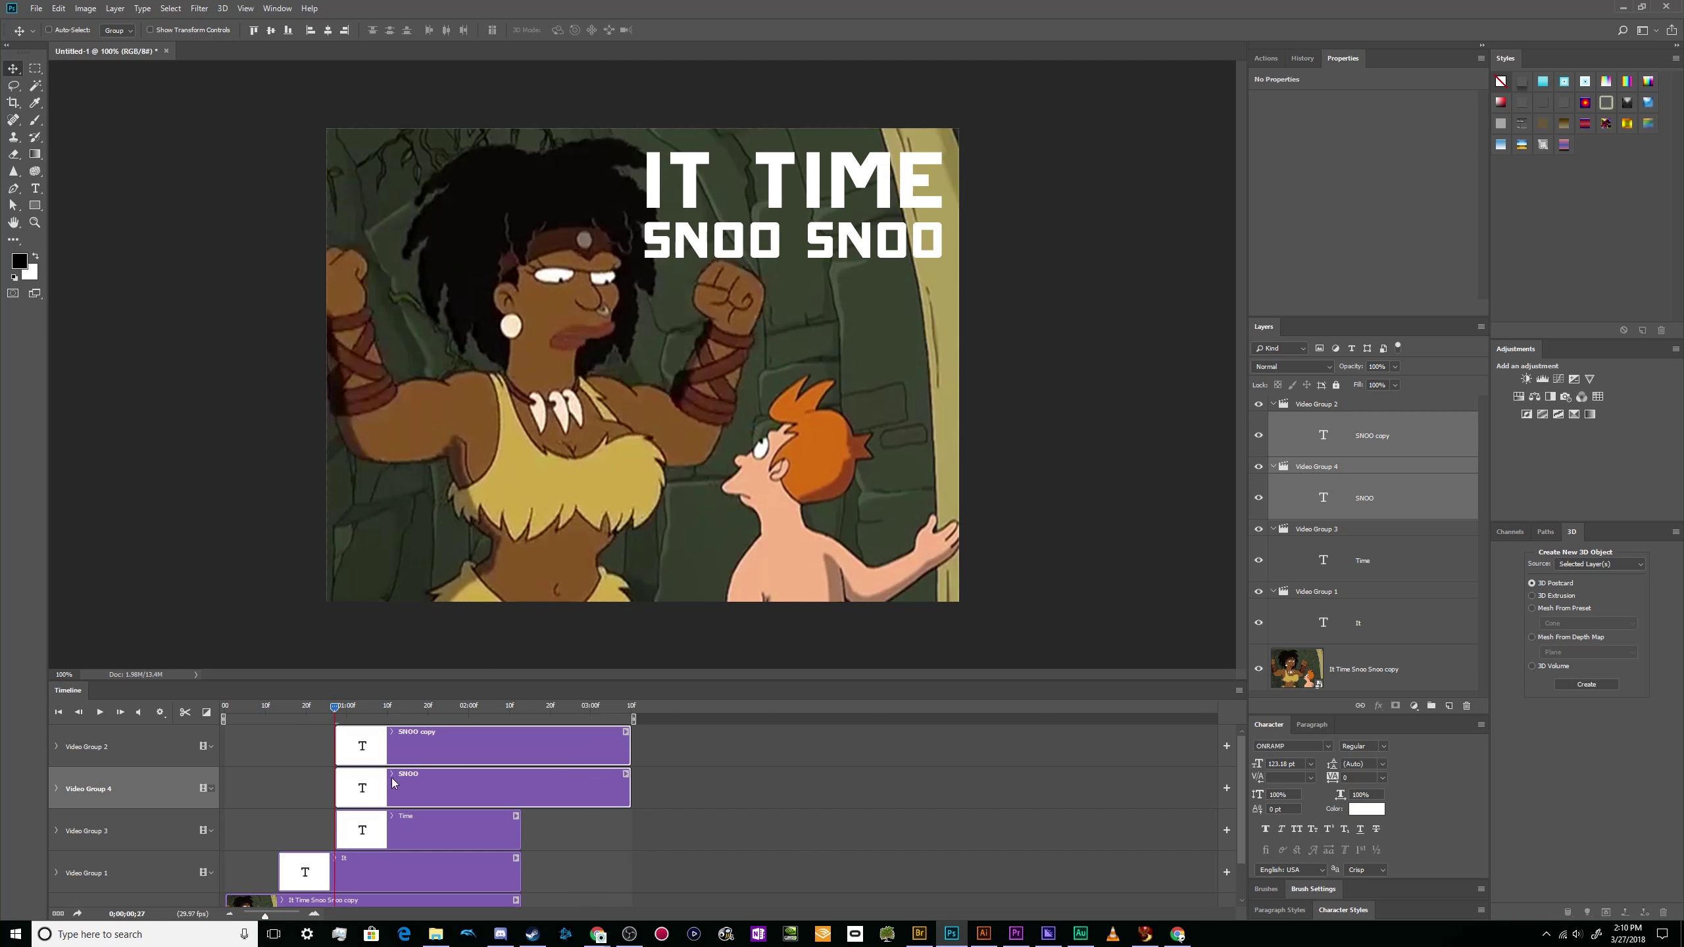
drag(333, 709, 392, 707)
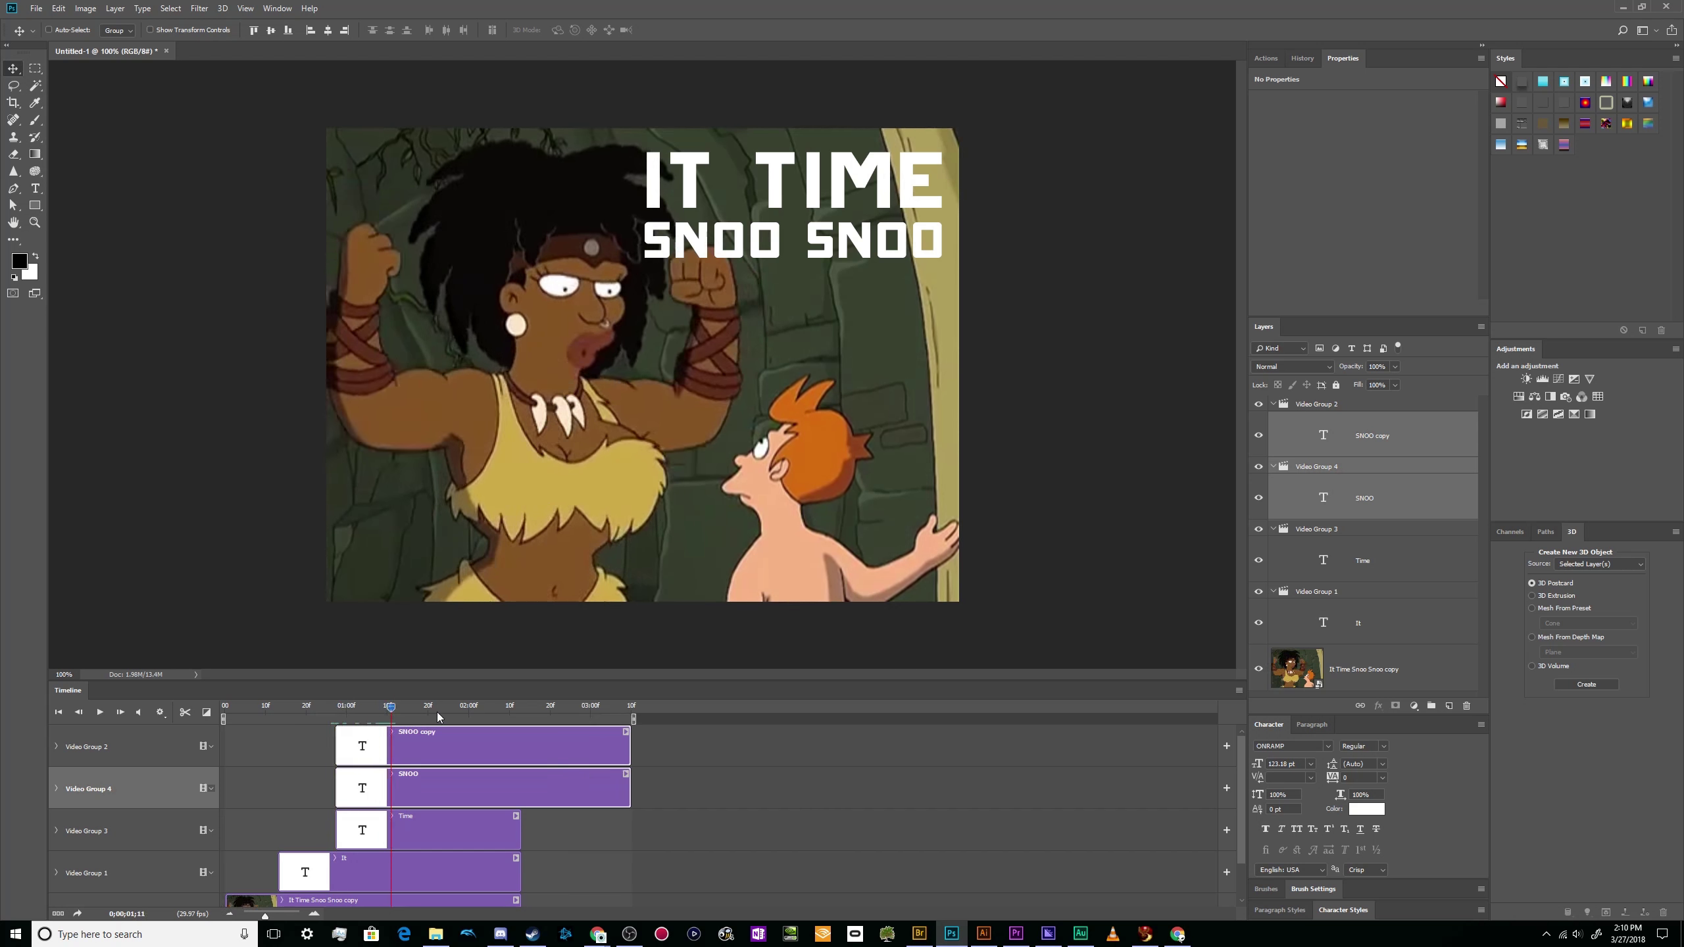
mouse_move(423, 788)
mouse_down()
mouse_move(482, 787)
mouse_move(493, 739)
mouse_move(553, 740)
mouse_up()
- Trim both SNOO captions to end with the video, enlarge the timeline, and preview
key(space)
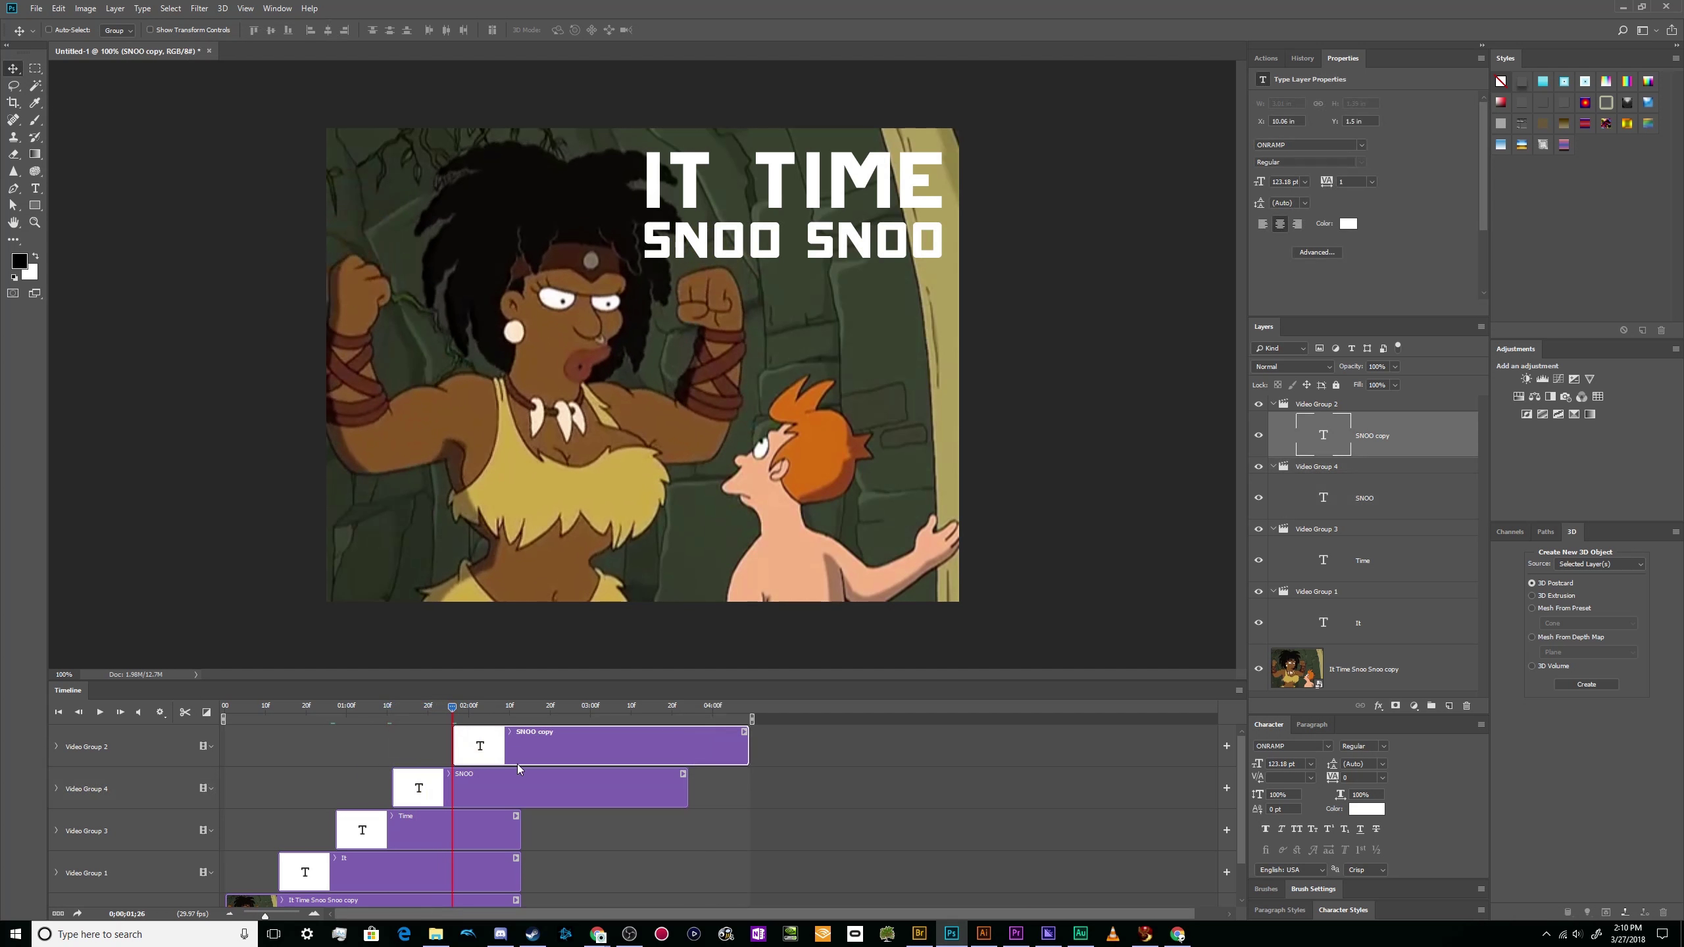
drag(687, 787, 522, 783)
drag(747, 743, 522, 739)
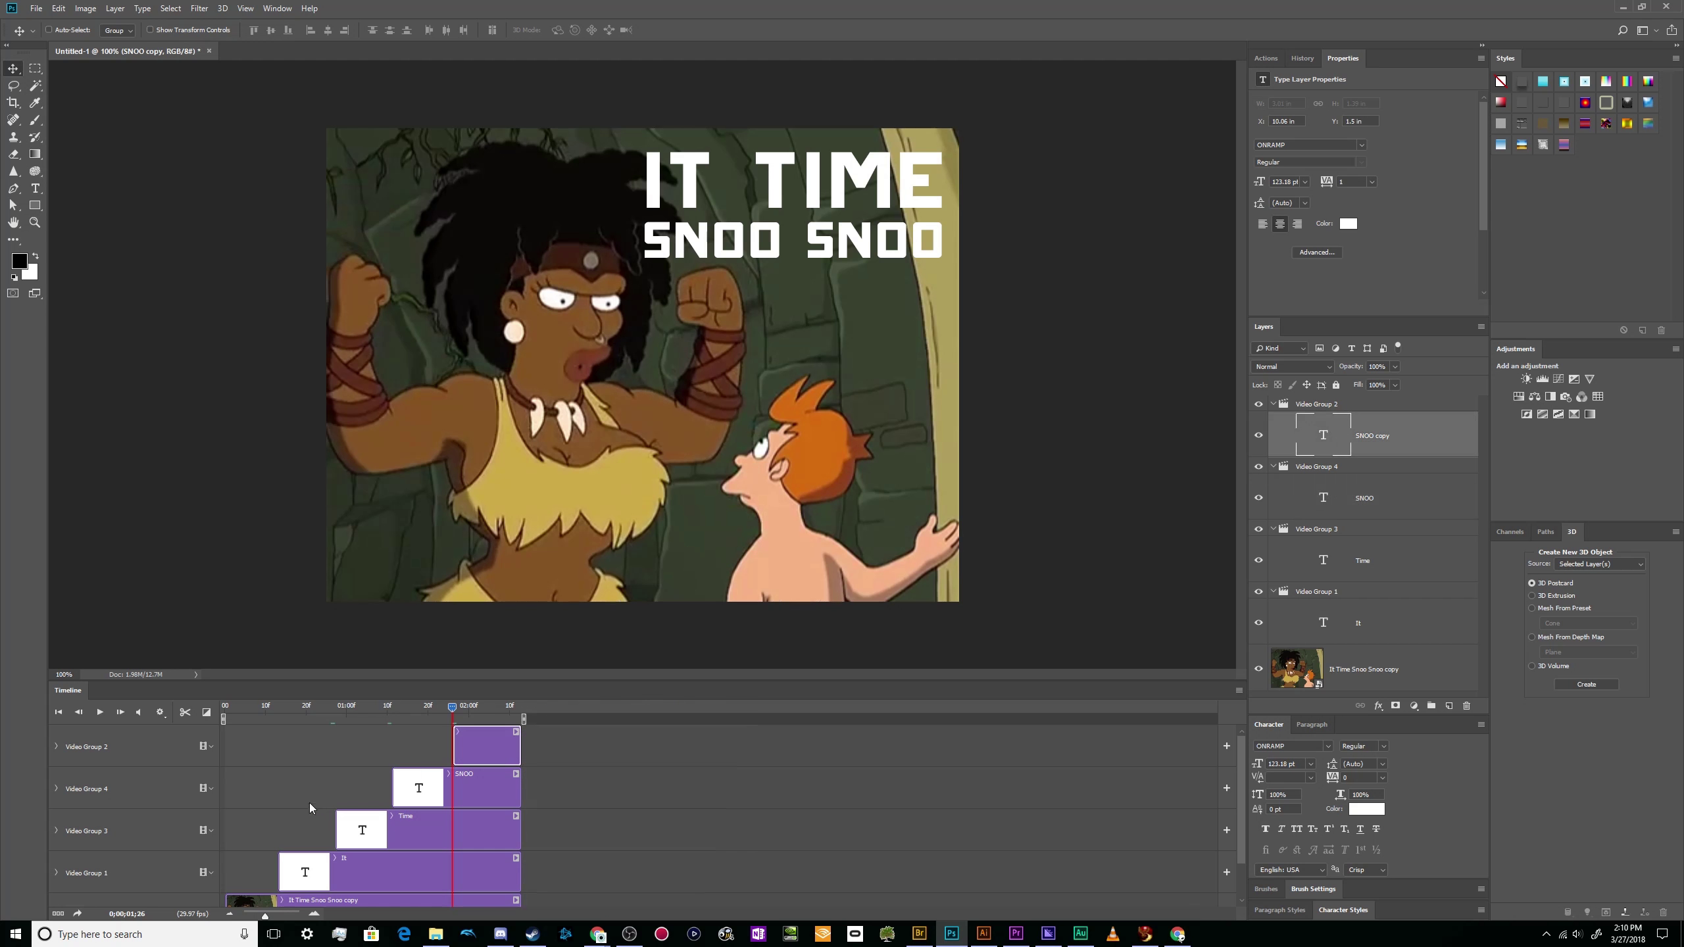
drag(512, 682, 513, 602)
key(space)
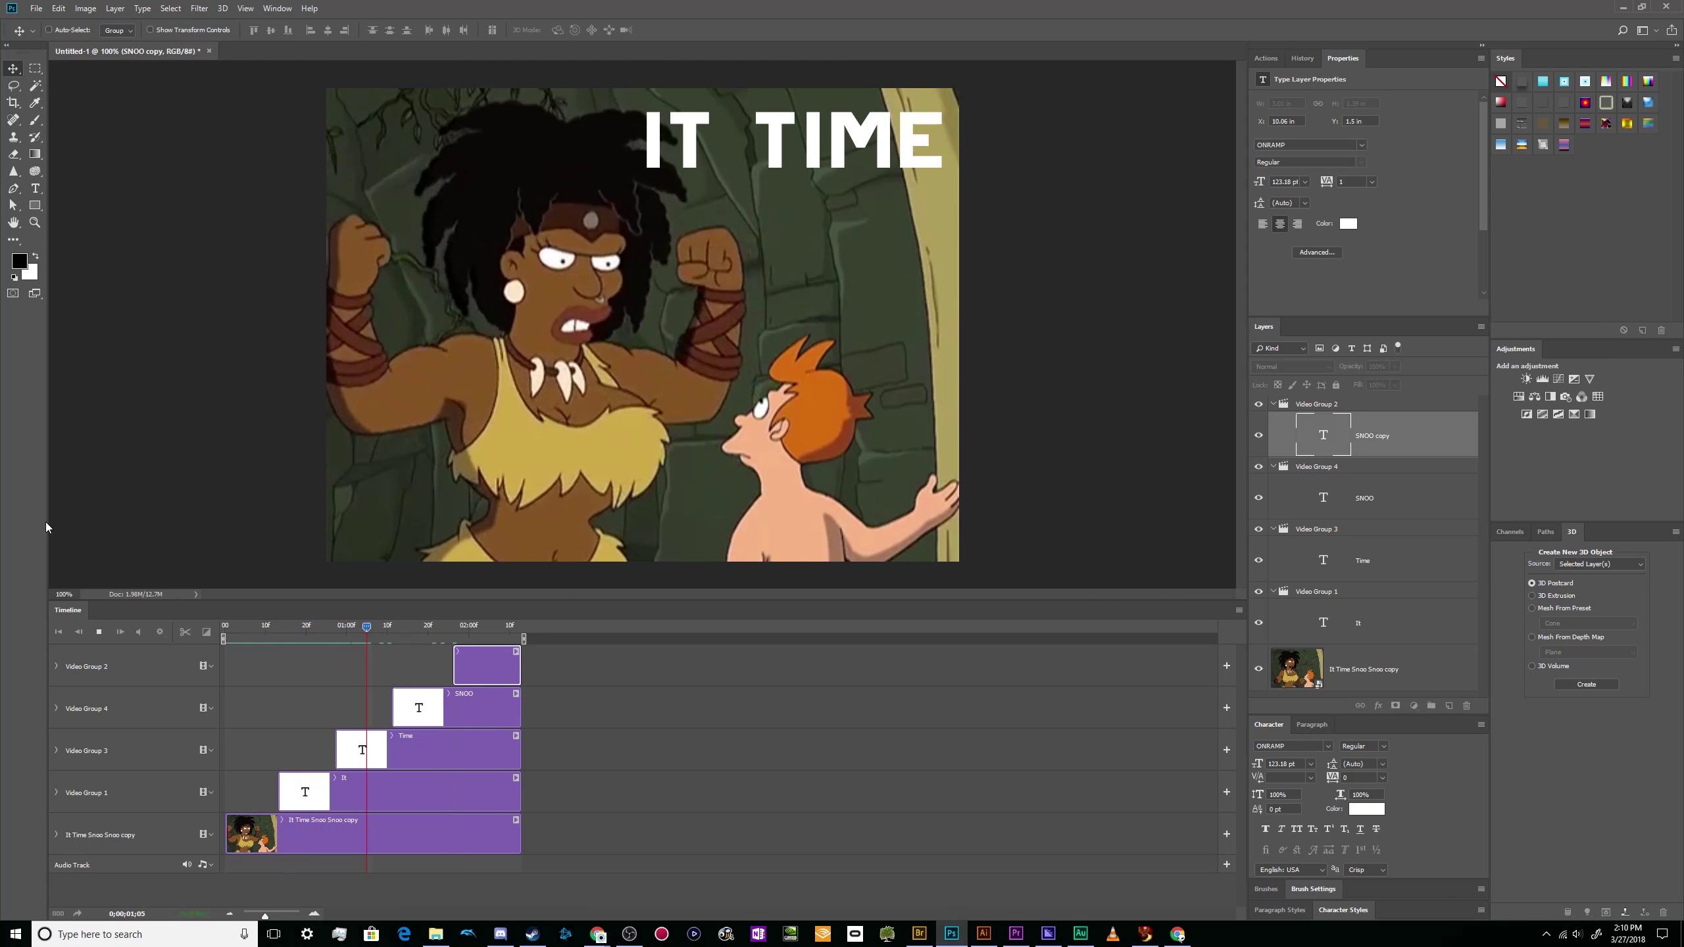
key(space)
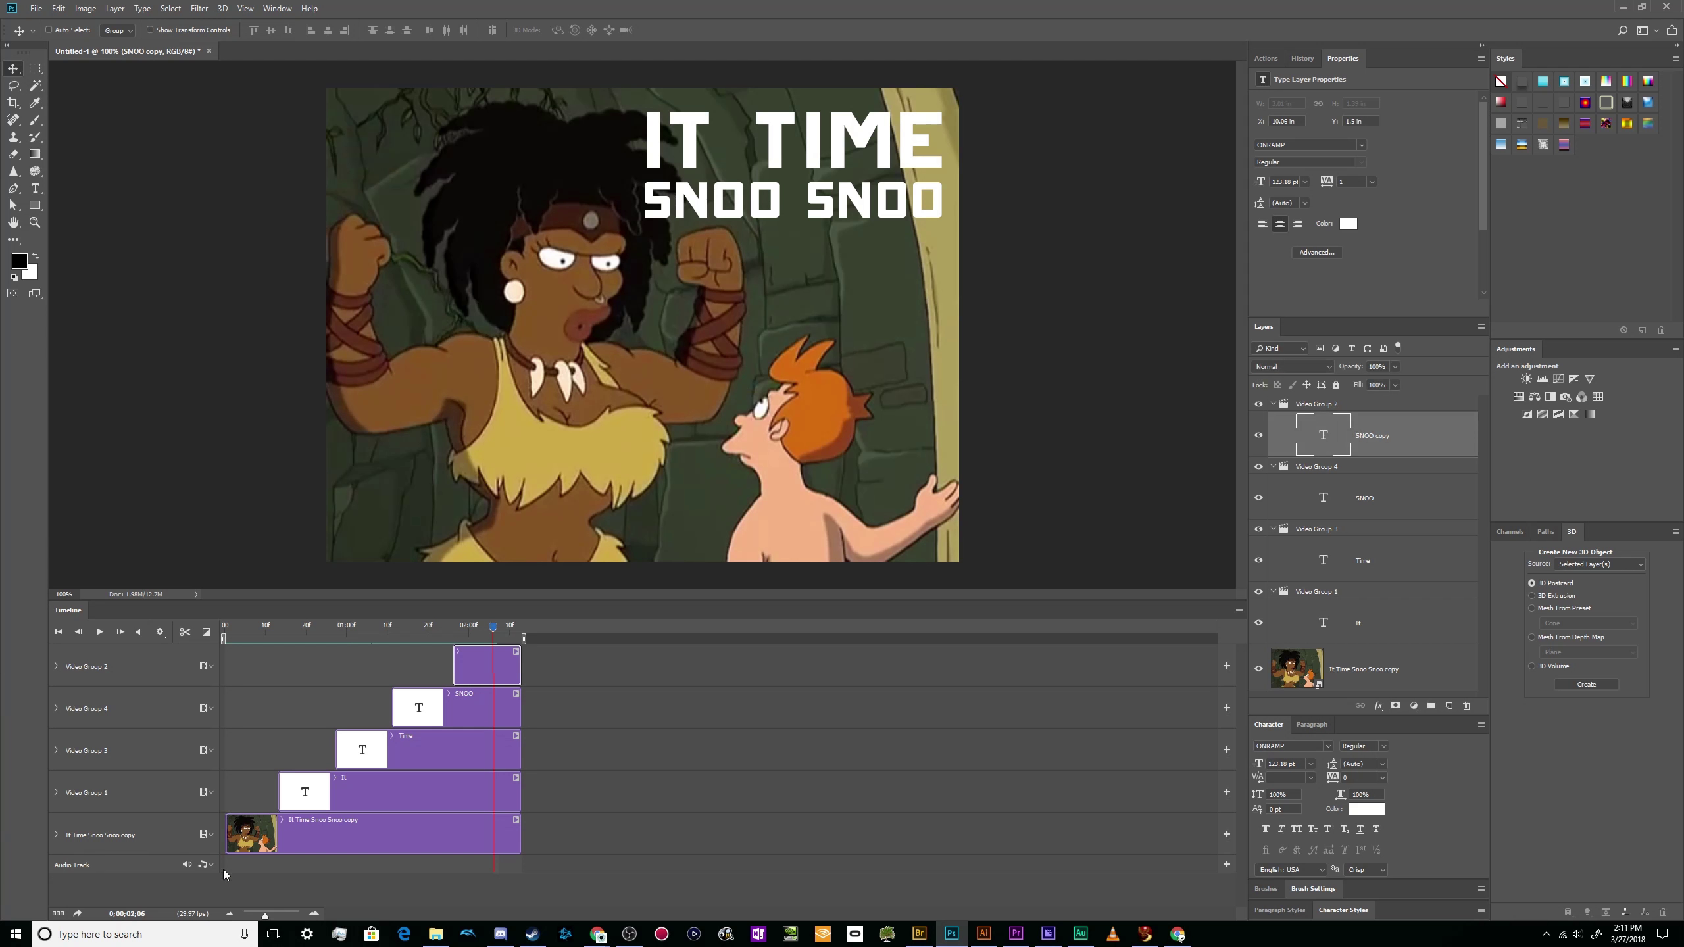
- Add a New Audio Track from the audio track menu, then select the caption clips
click(203, 865)
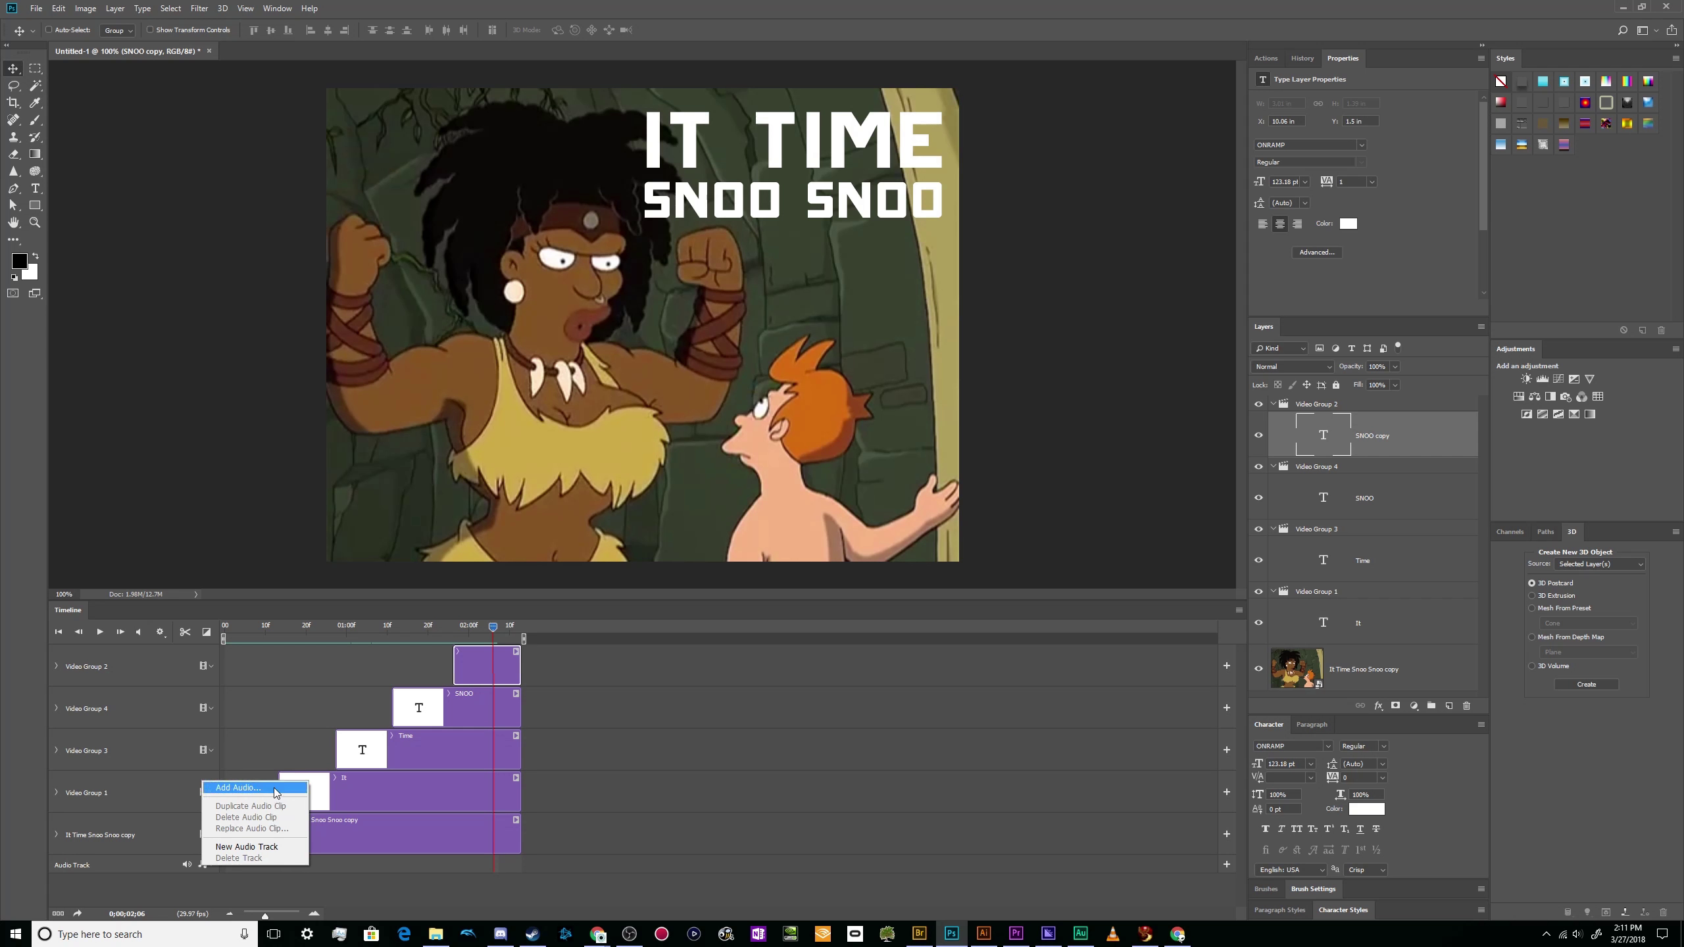
click(274, 847)
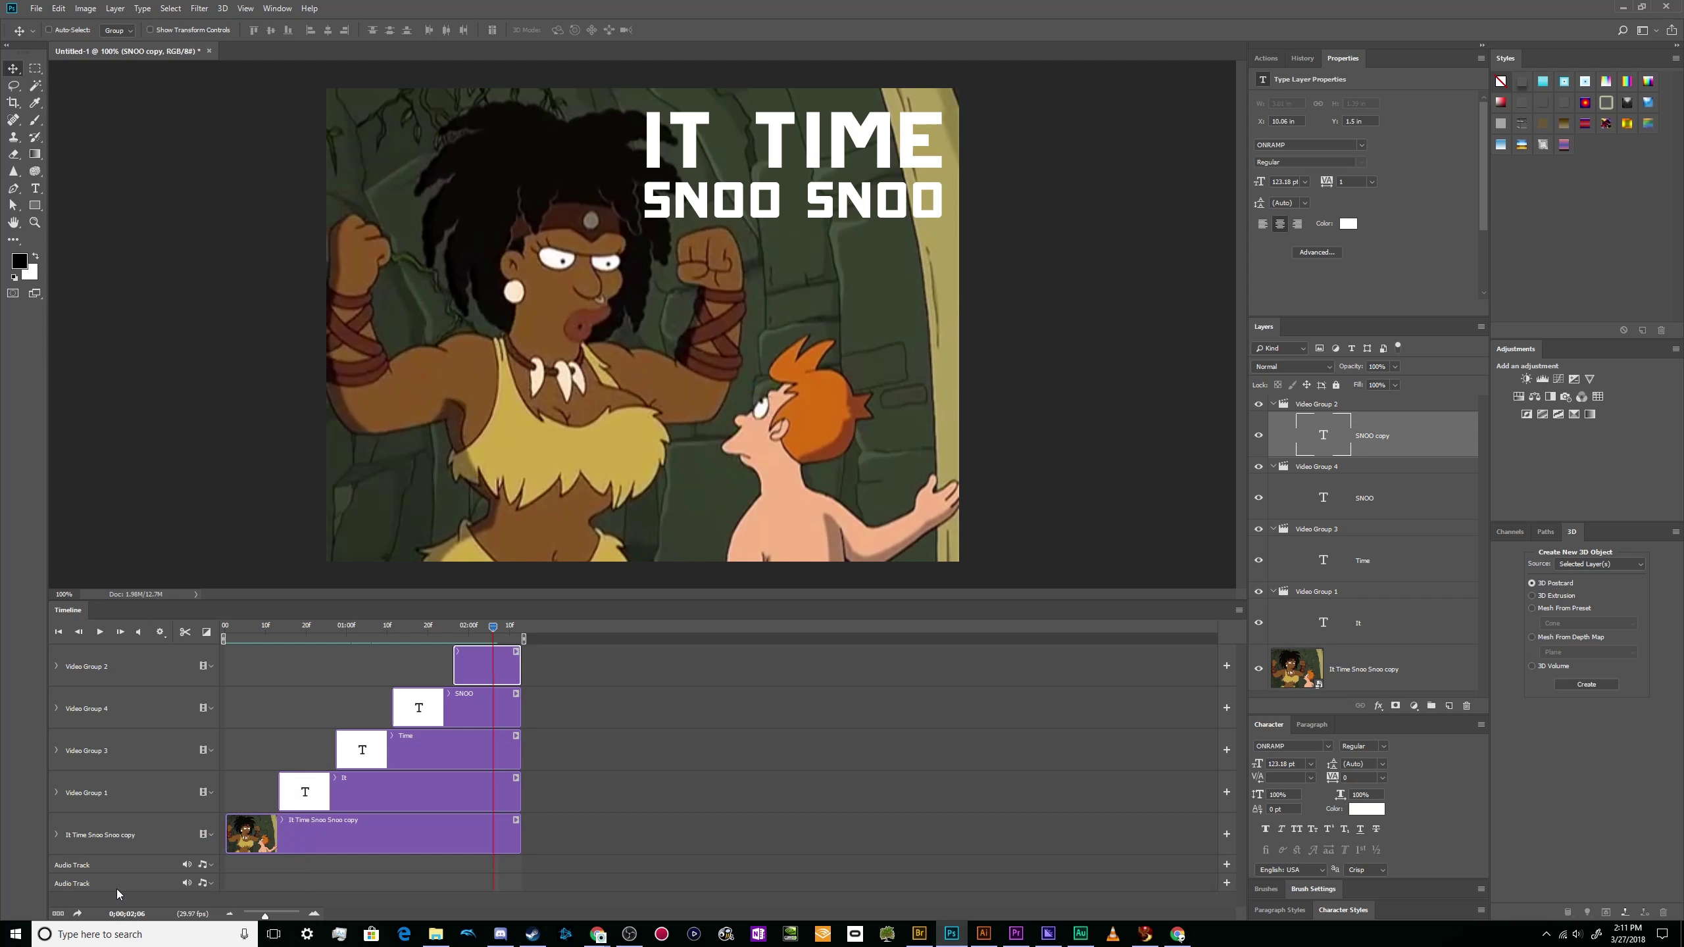
click(413, 790)
click(438, 736)
click(467, 669)
click(434, 696)
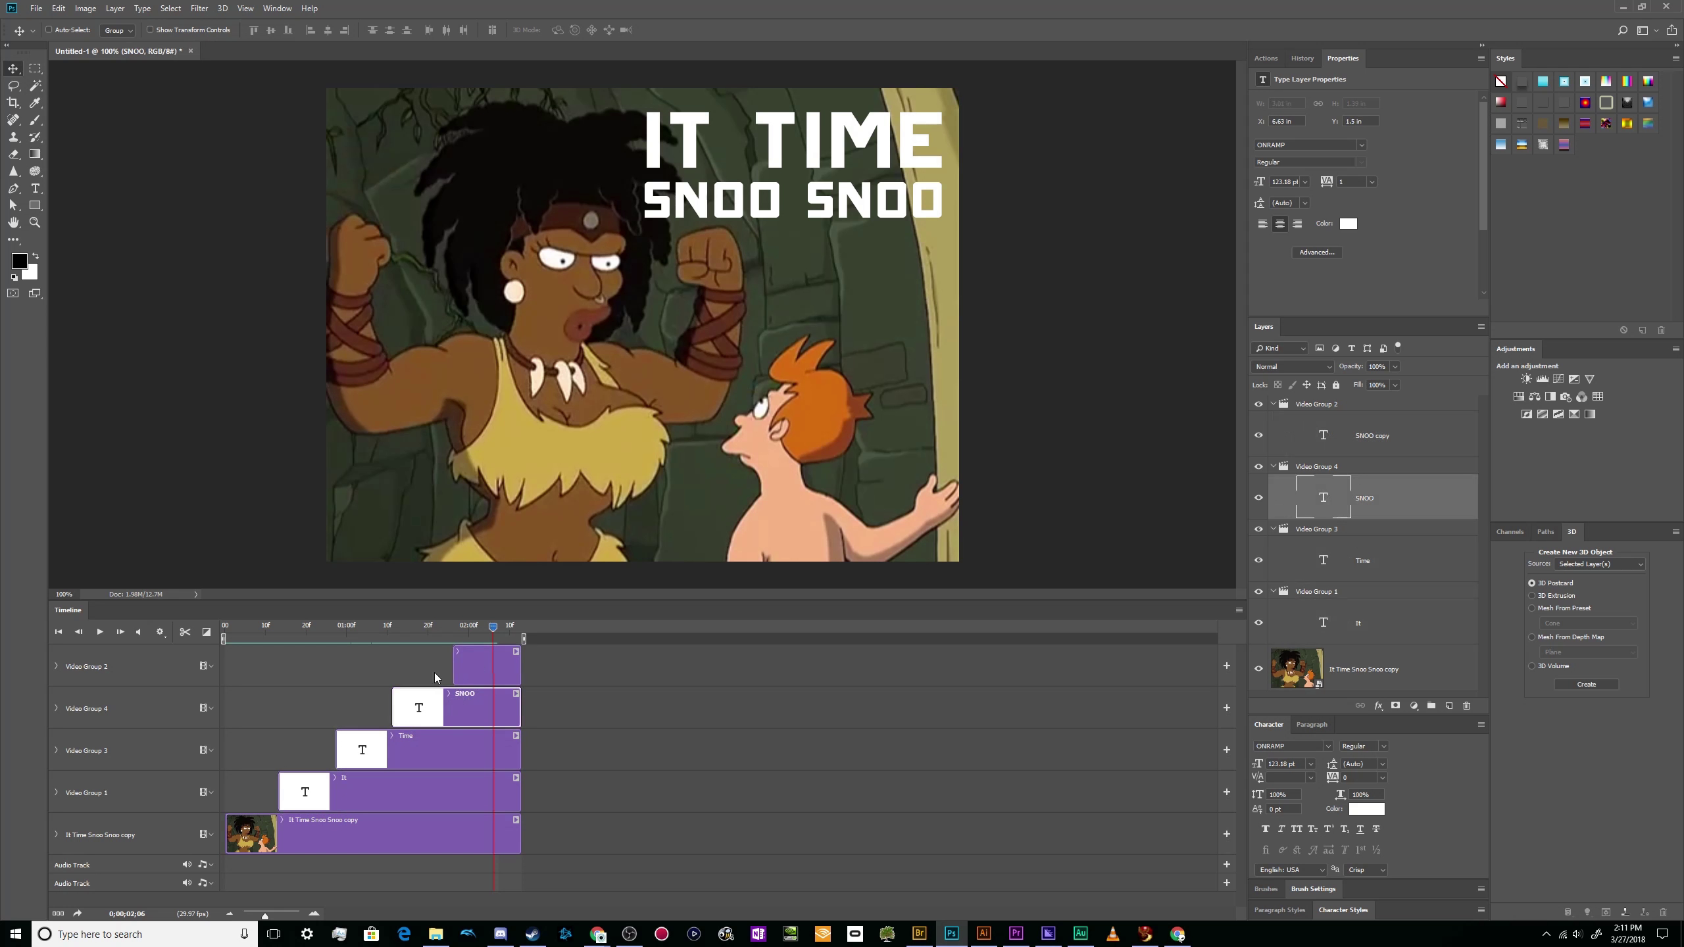
click(472, 670)
- Expand Video Group 4's properties and start Transform keyframing where SNOO first appears
click(212, 708)
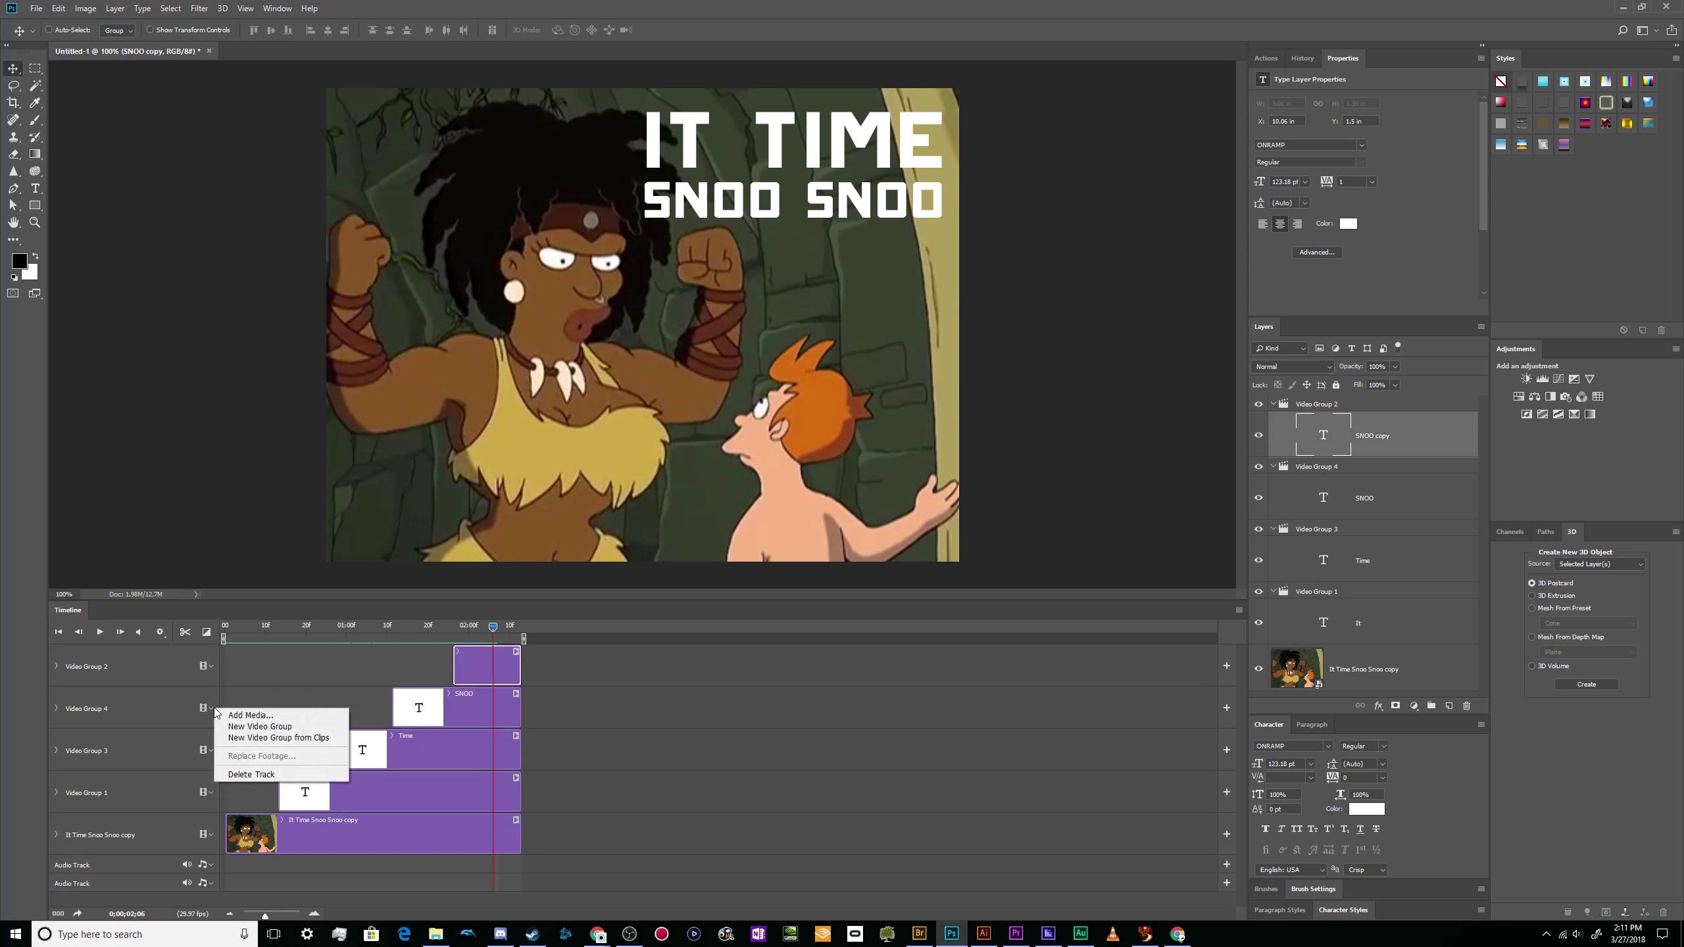
click(153, 710)
click(56, 706)
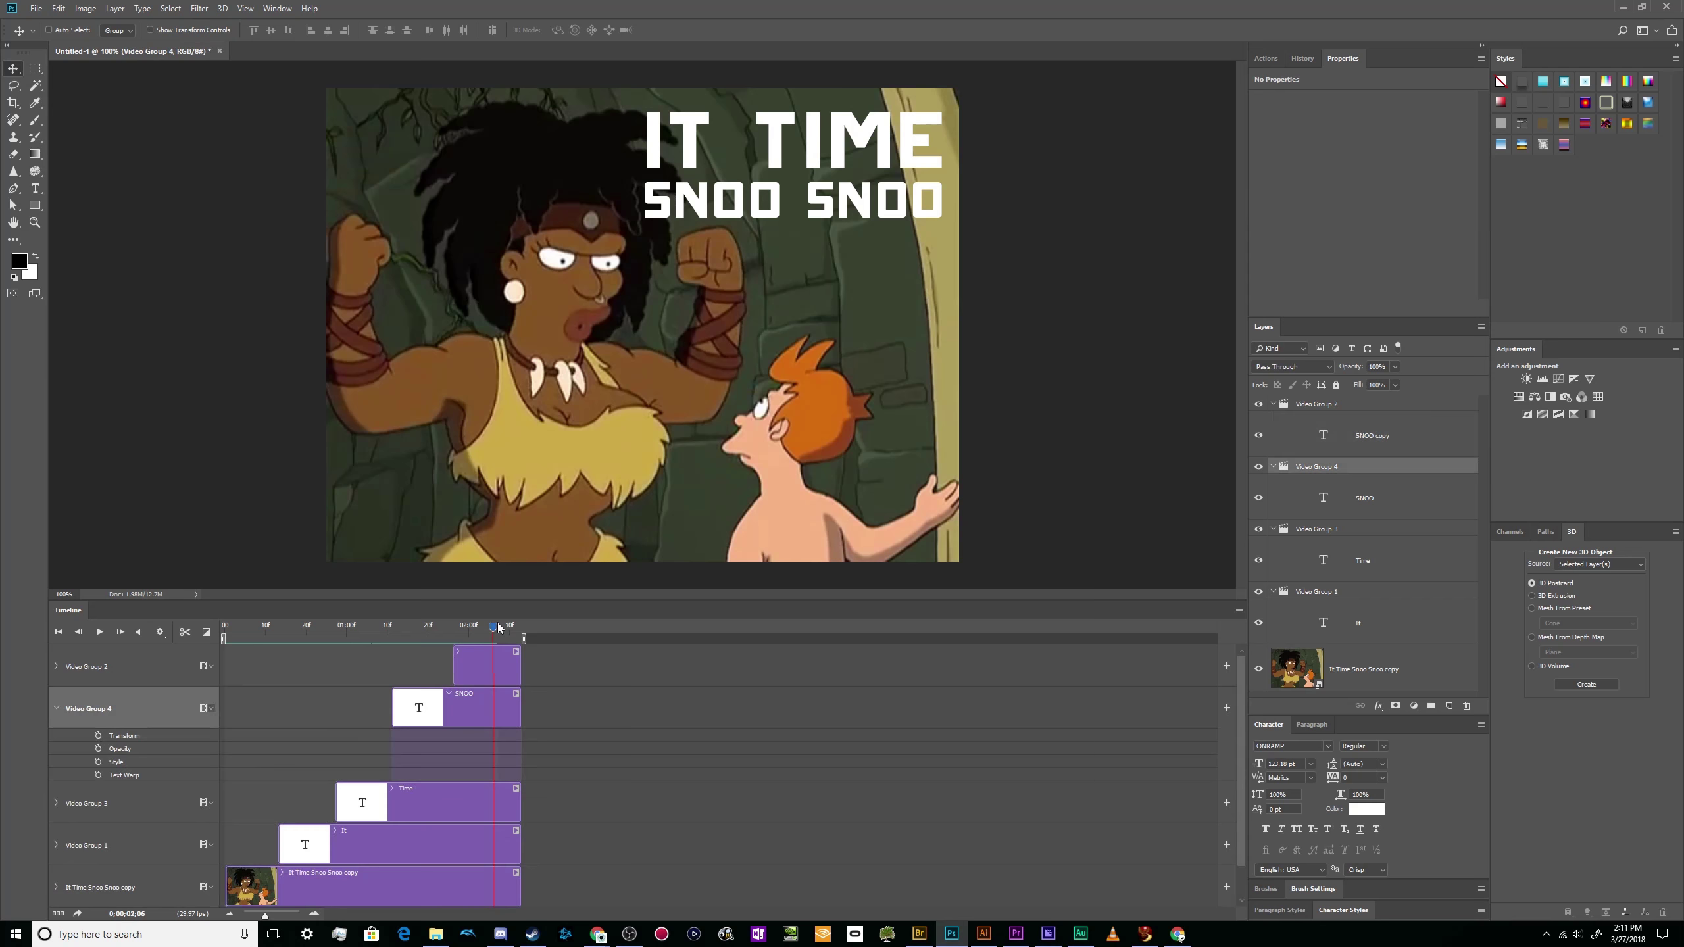
drag(499, 629, 395, 642)
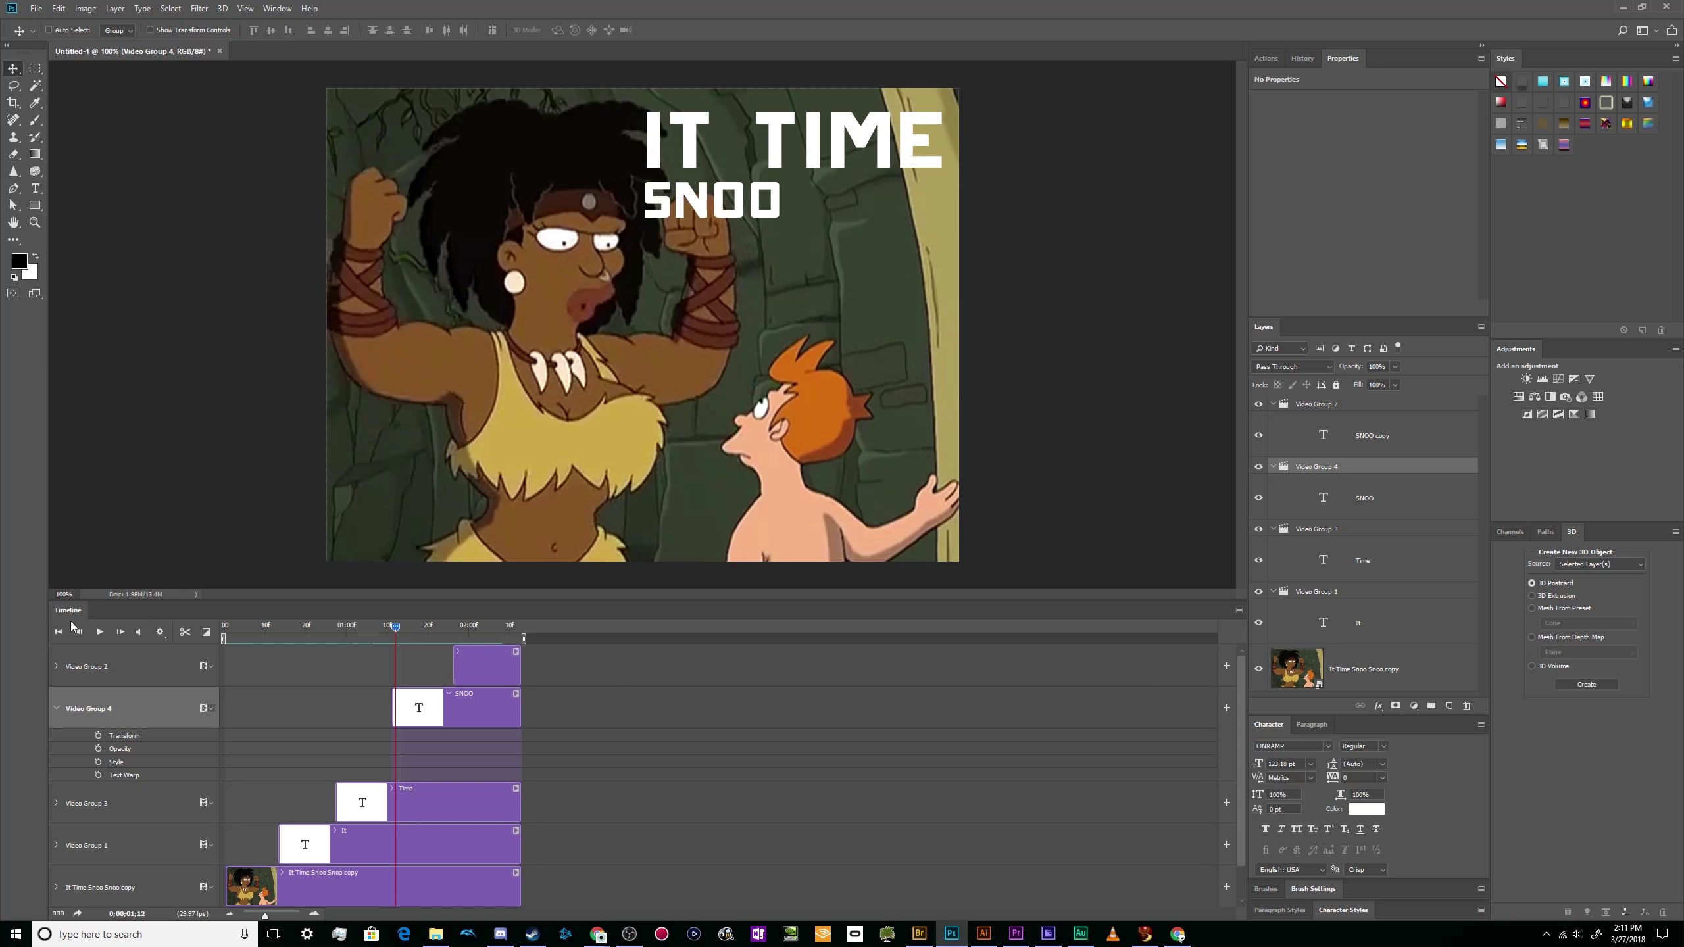
click(99, 736)
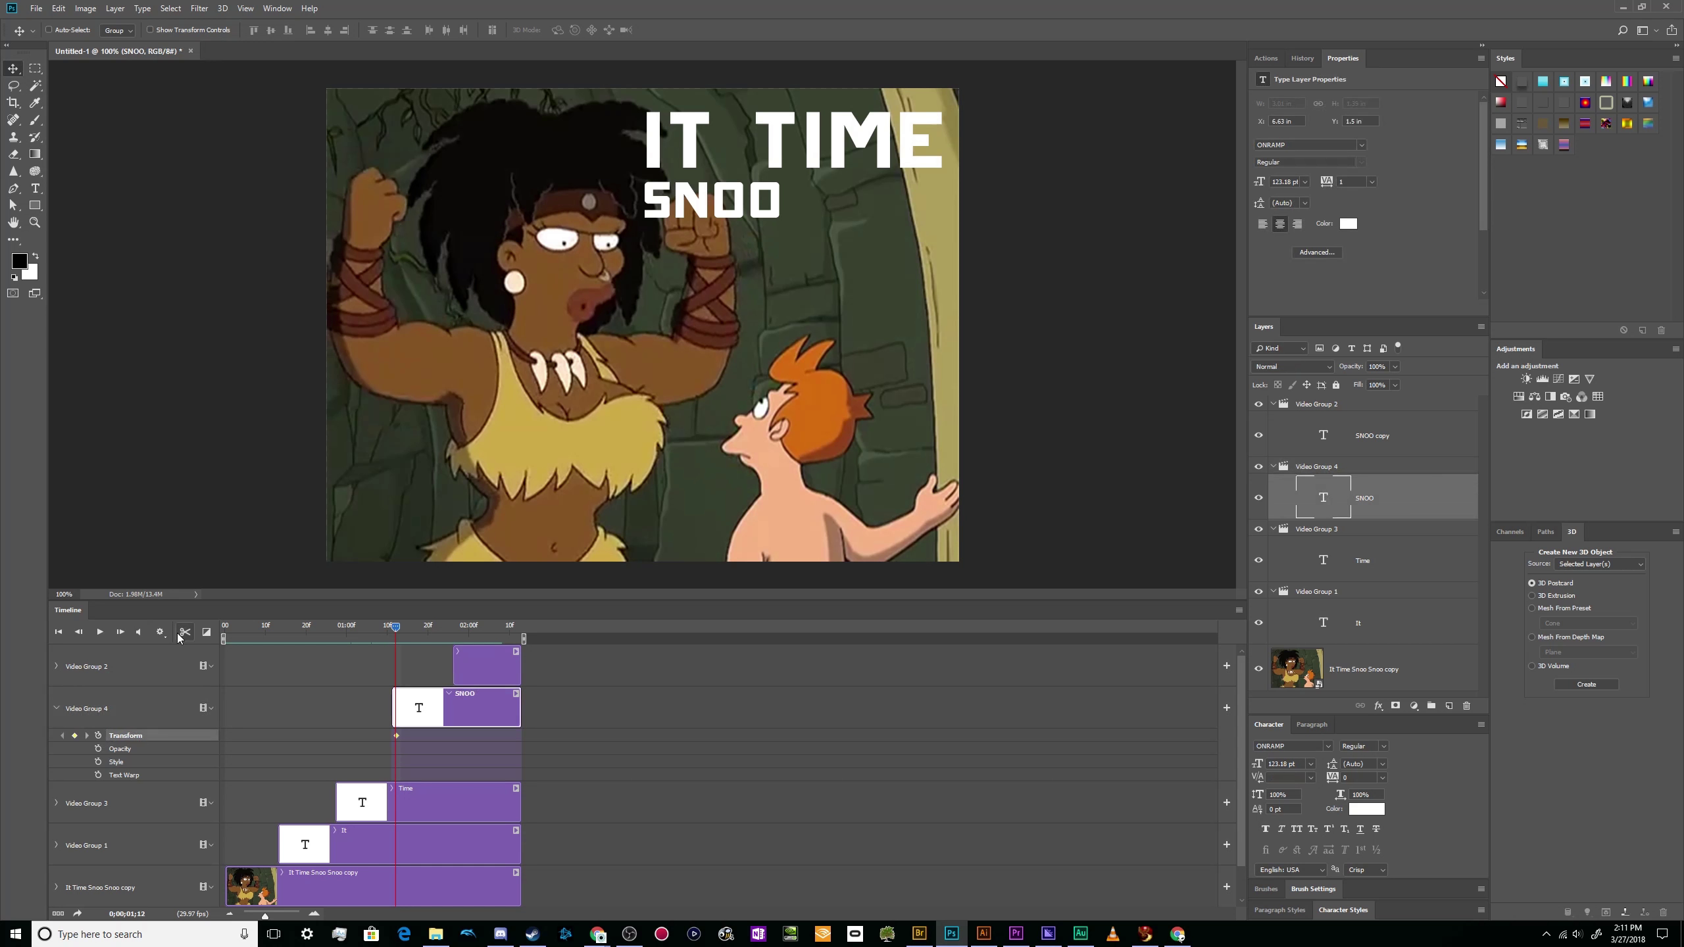
- Over the next few frames, nudge SNOO left-down, then back up-right
mouse_move(394, 627)
mouse_down()
mouse_move(520, 641)
mouse_move(416, 627)
mouse_up()
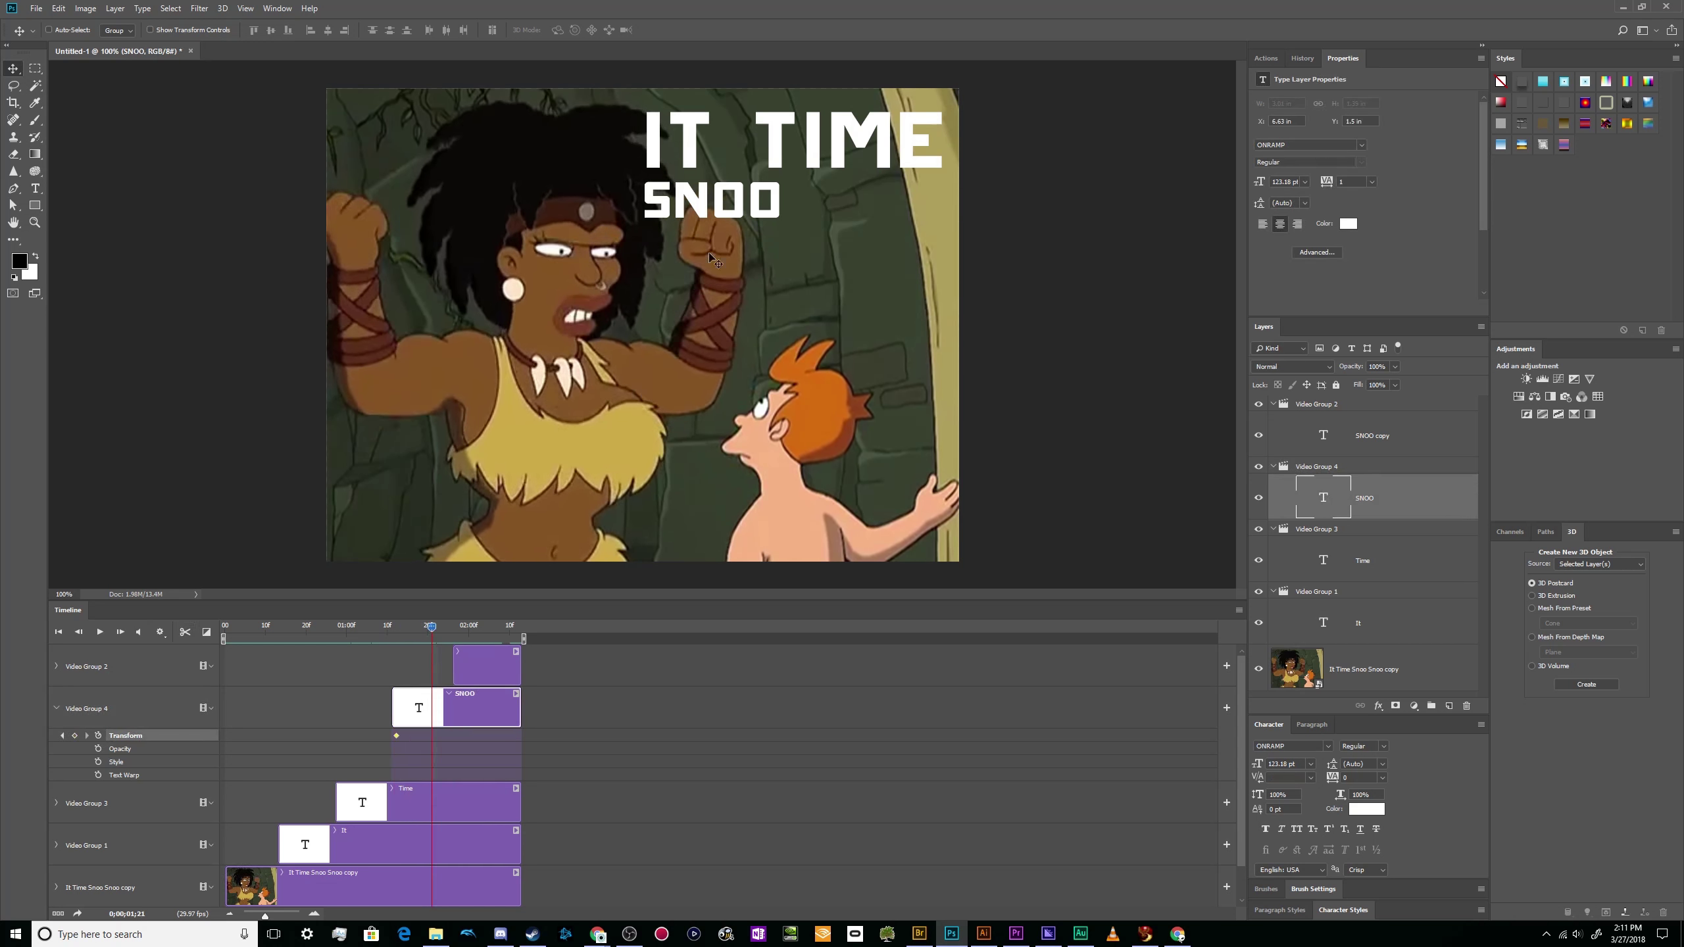
drag(713, 216, 696, 225)
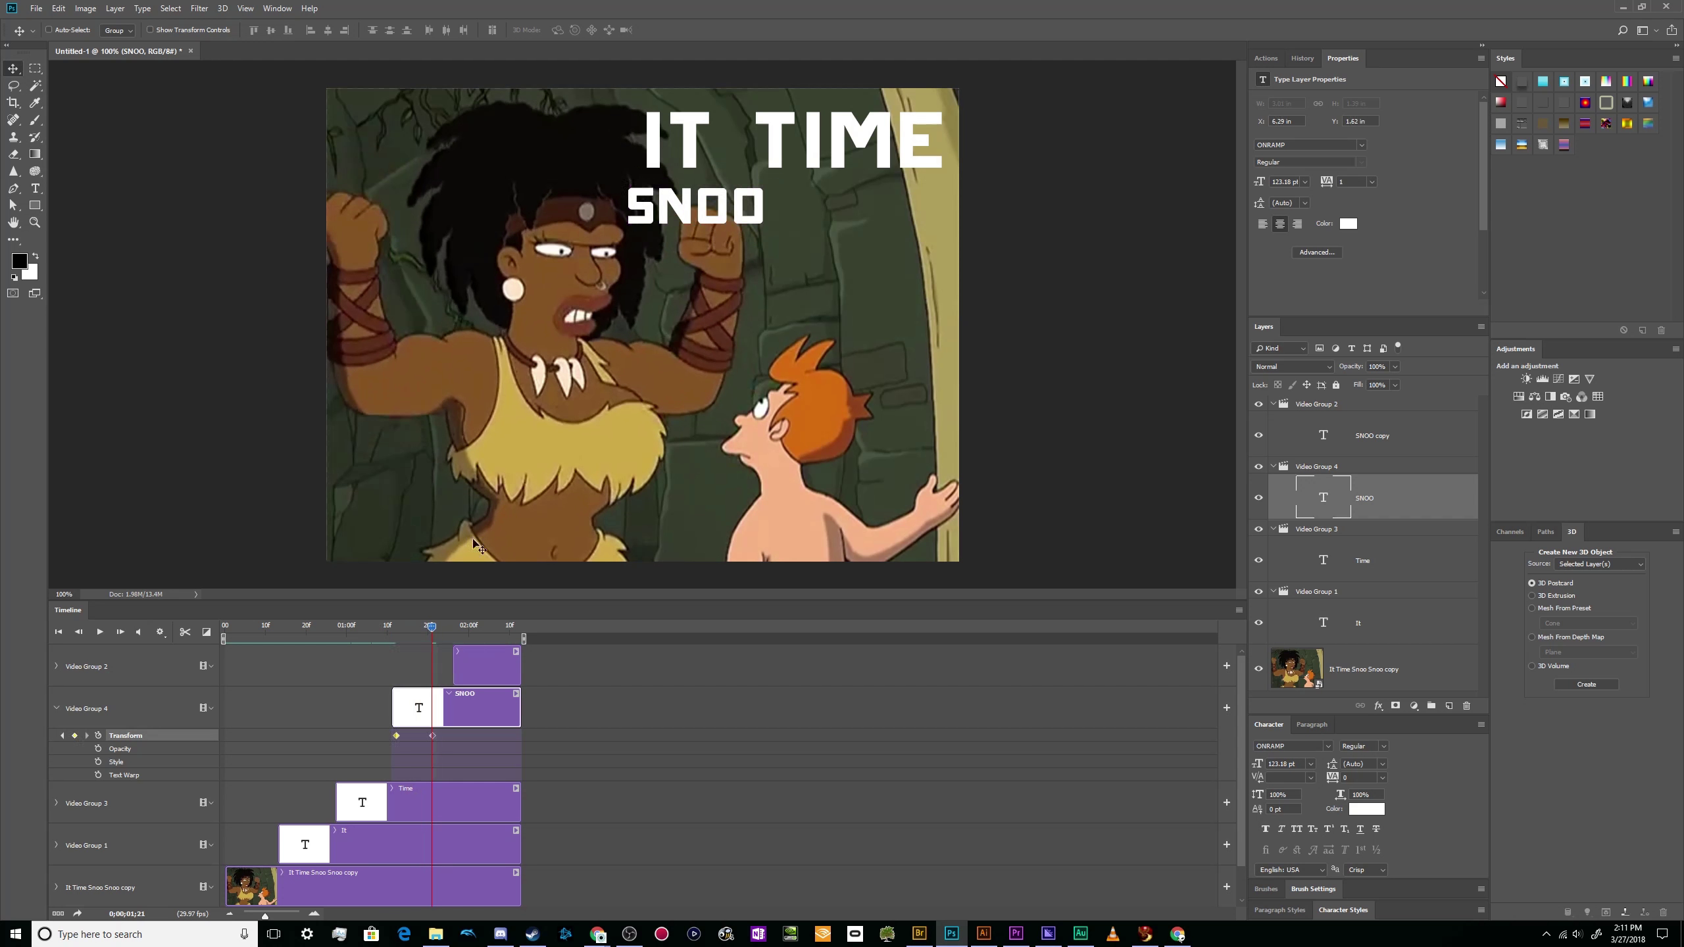
click(456, 627)
click(464, 627)
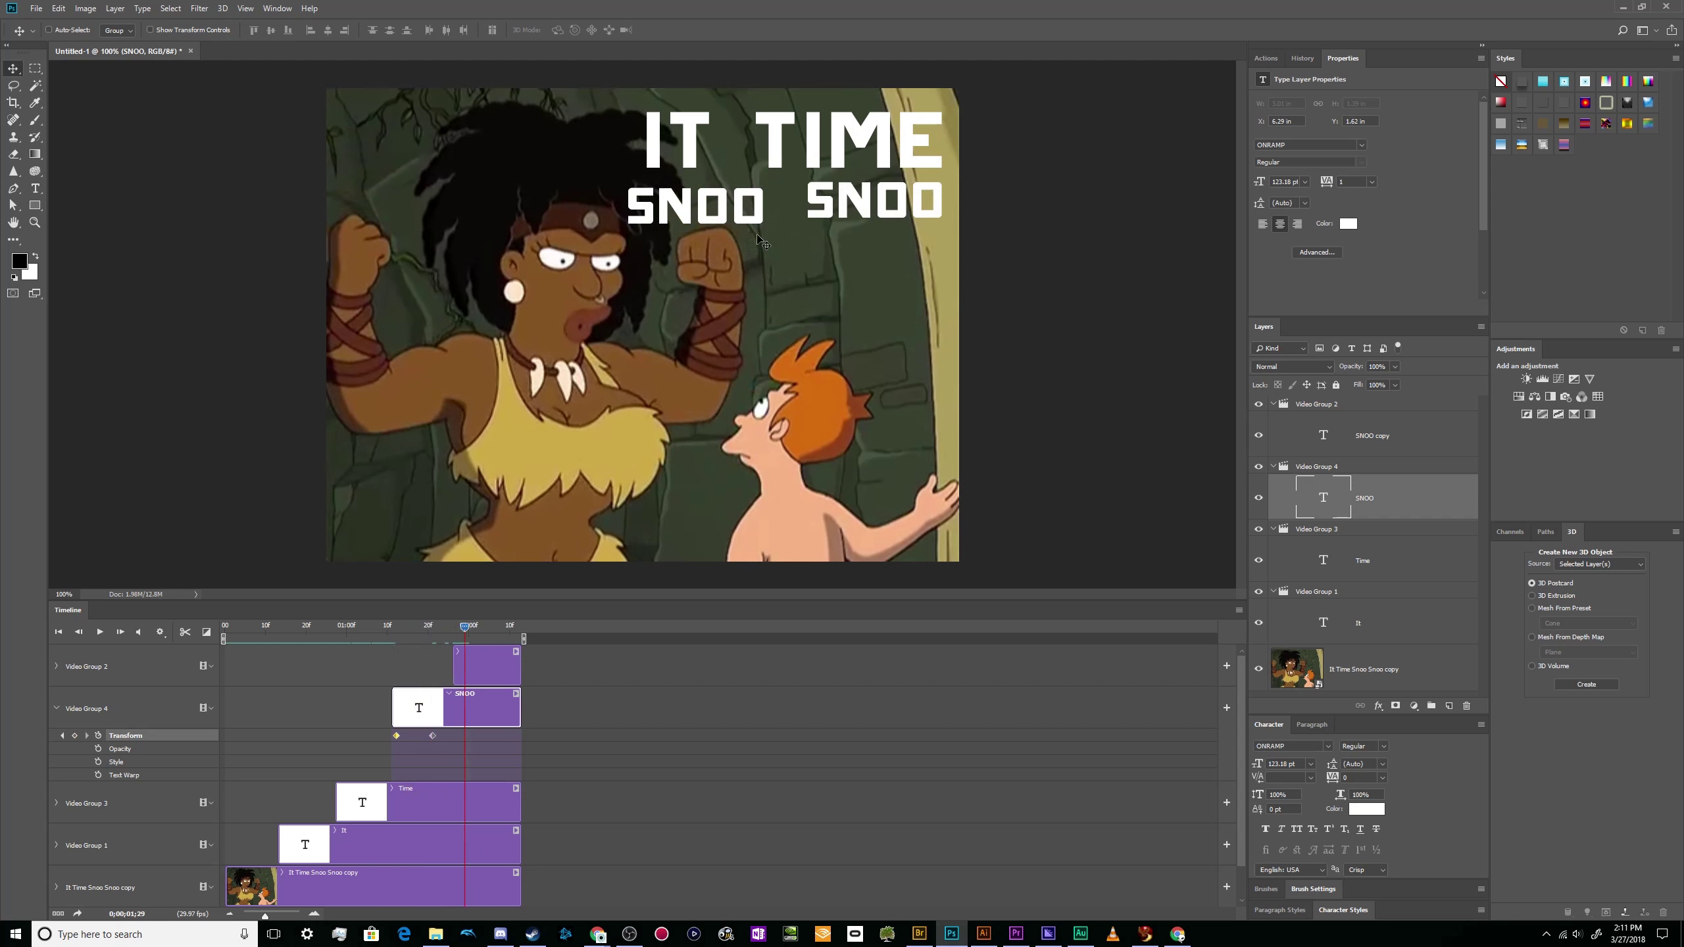
drag(741, 229, 761, 204)
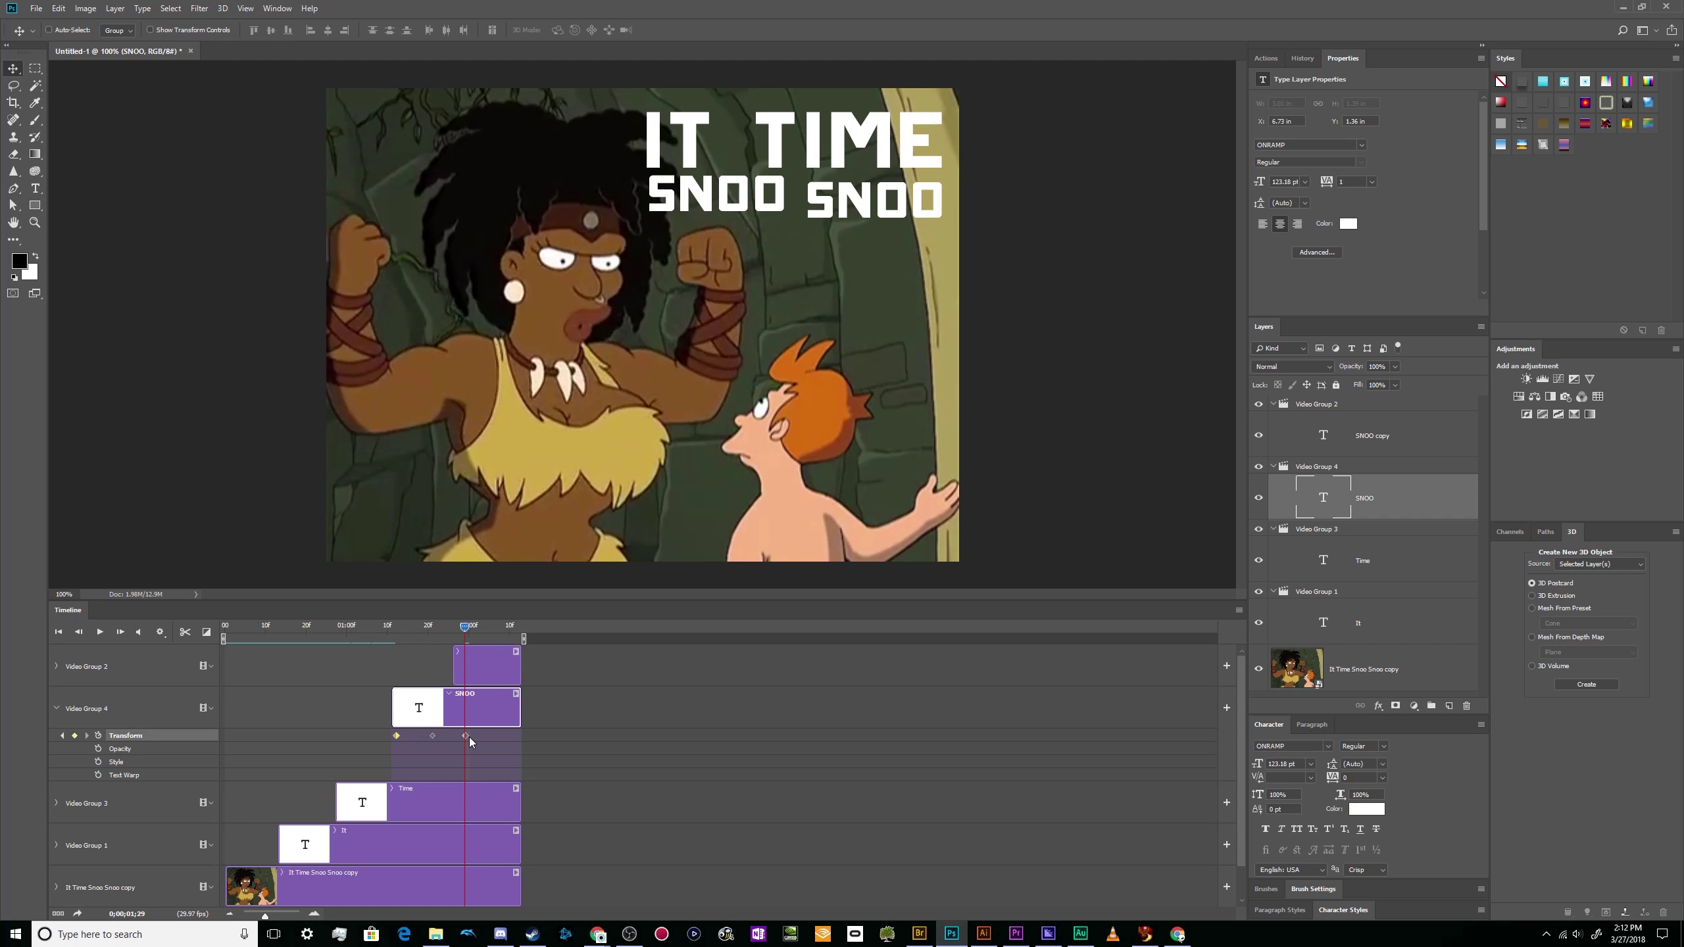
- Shift SNOO left-down at 2;06 and back right-up at 2;12
click(493, 632)
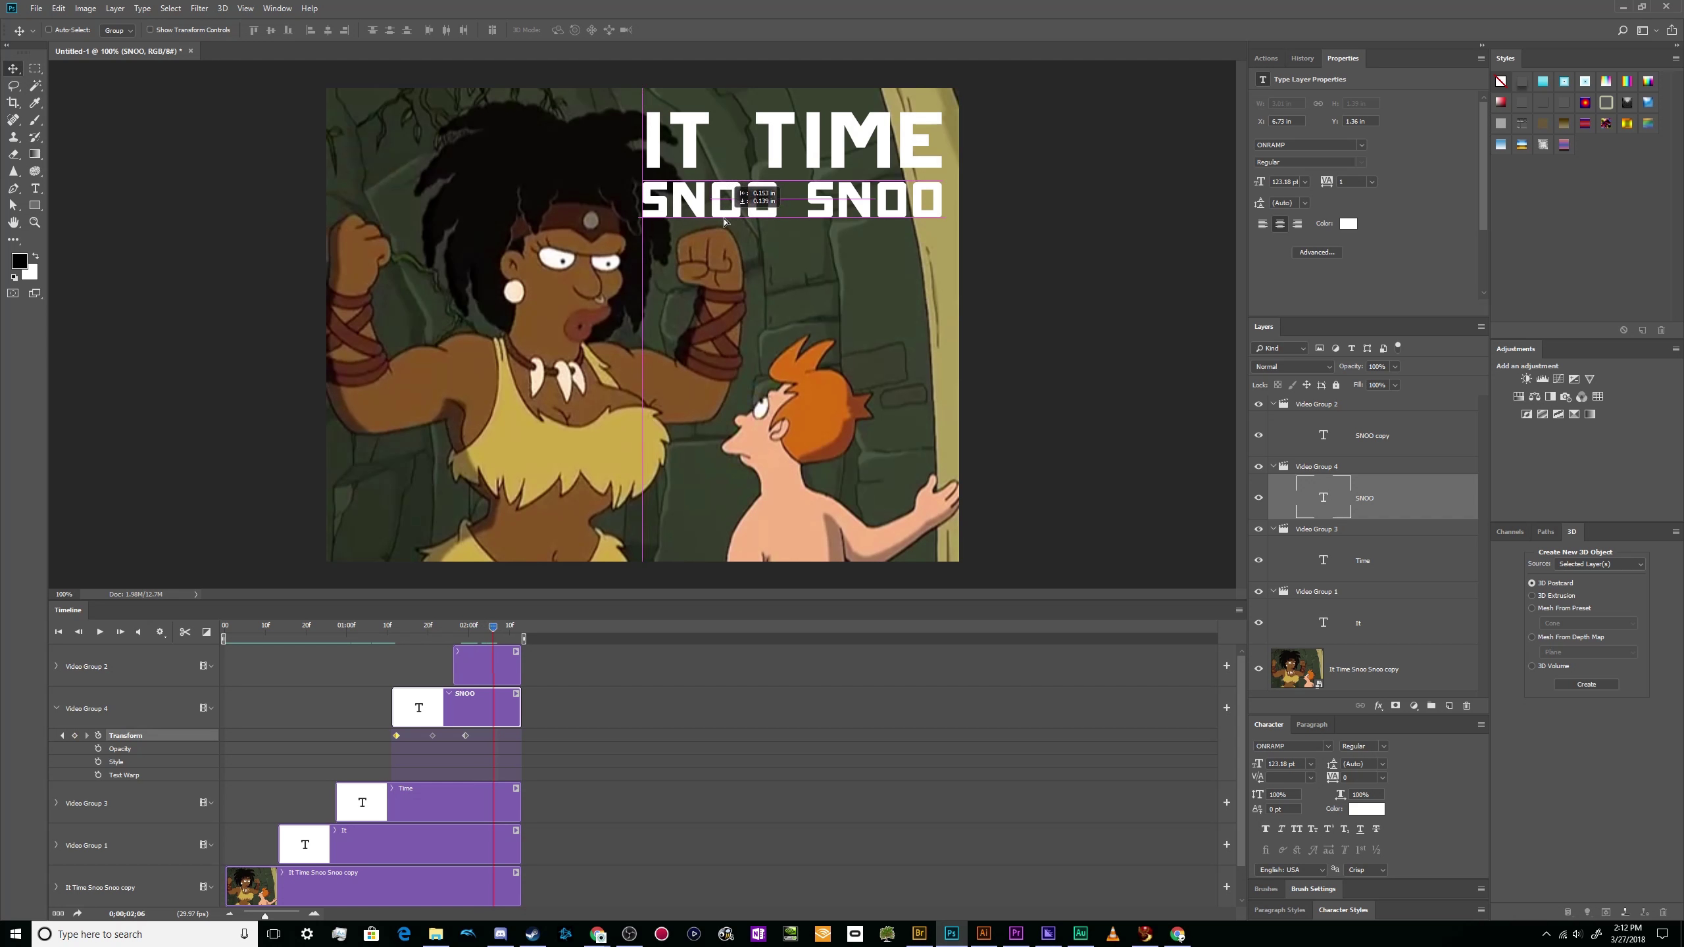
drag(729, 211, 721, 222)
drag(491, 632, 522, 630)
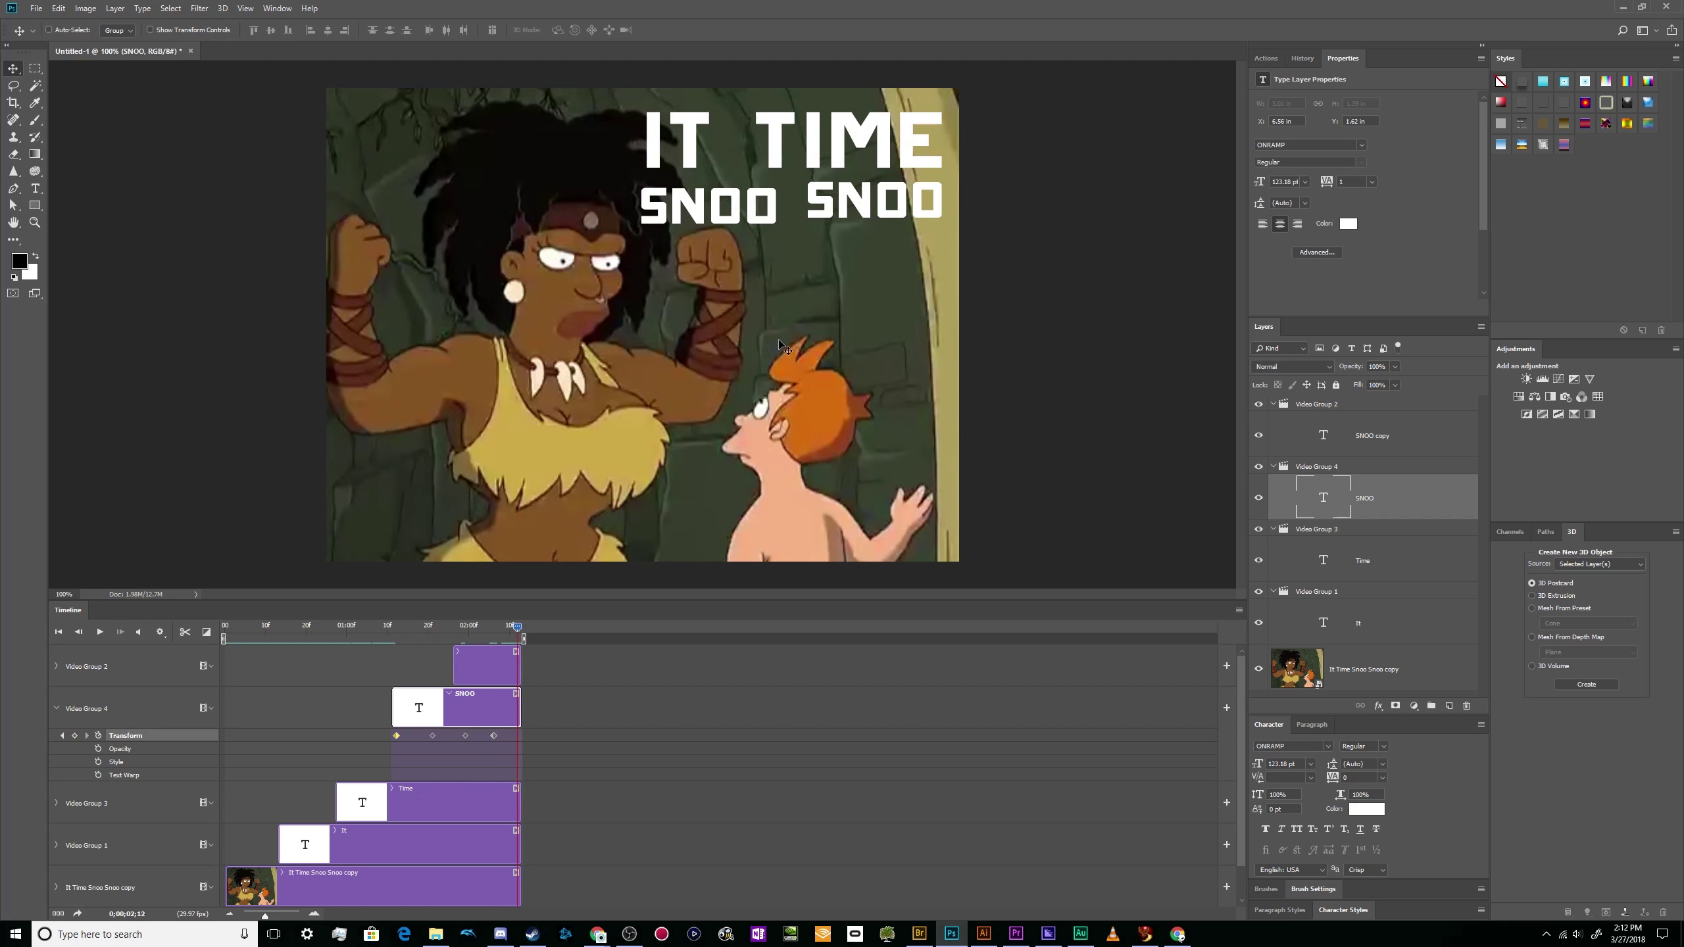
drag(732, 206, 750, 199)
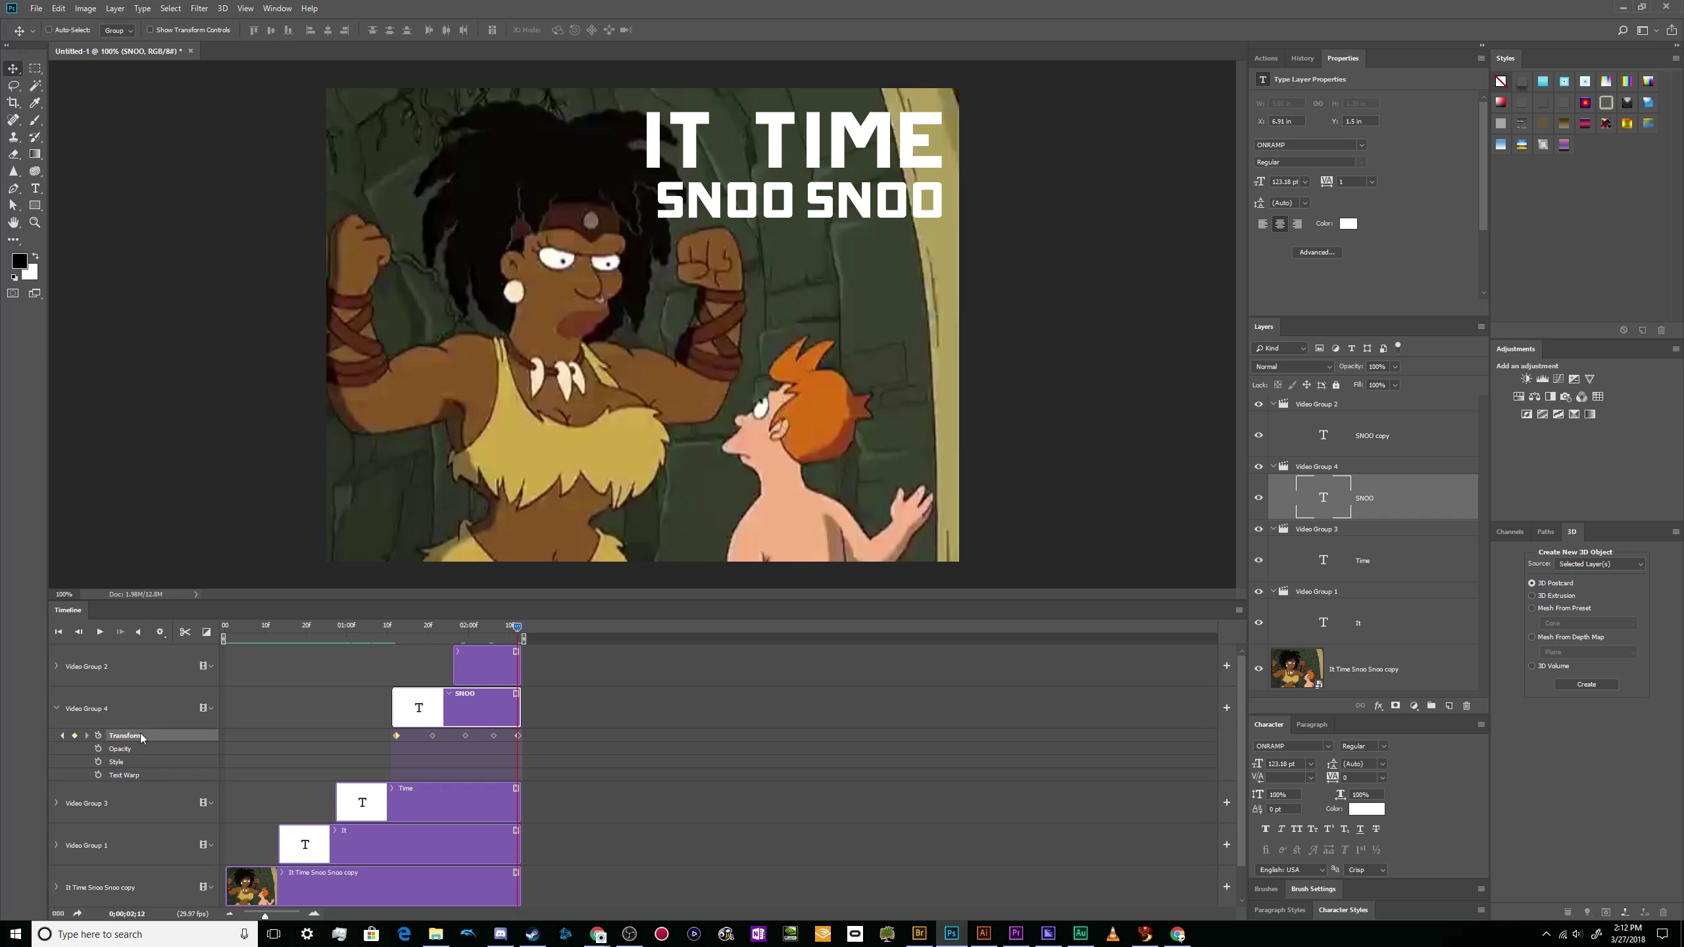
- Clear the SNOO Transform keyframes on Video Group 4, collapse the group, and replay the clip
drag(514, 639, 223, 647)
key(space)
click(338, 641)
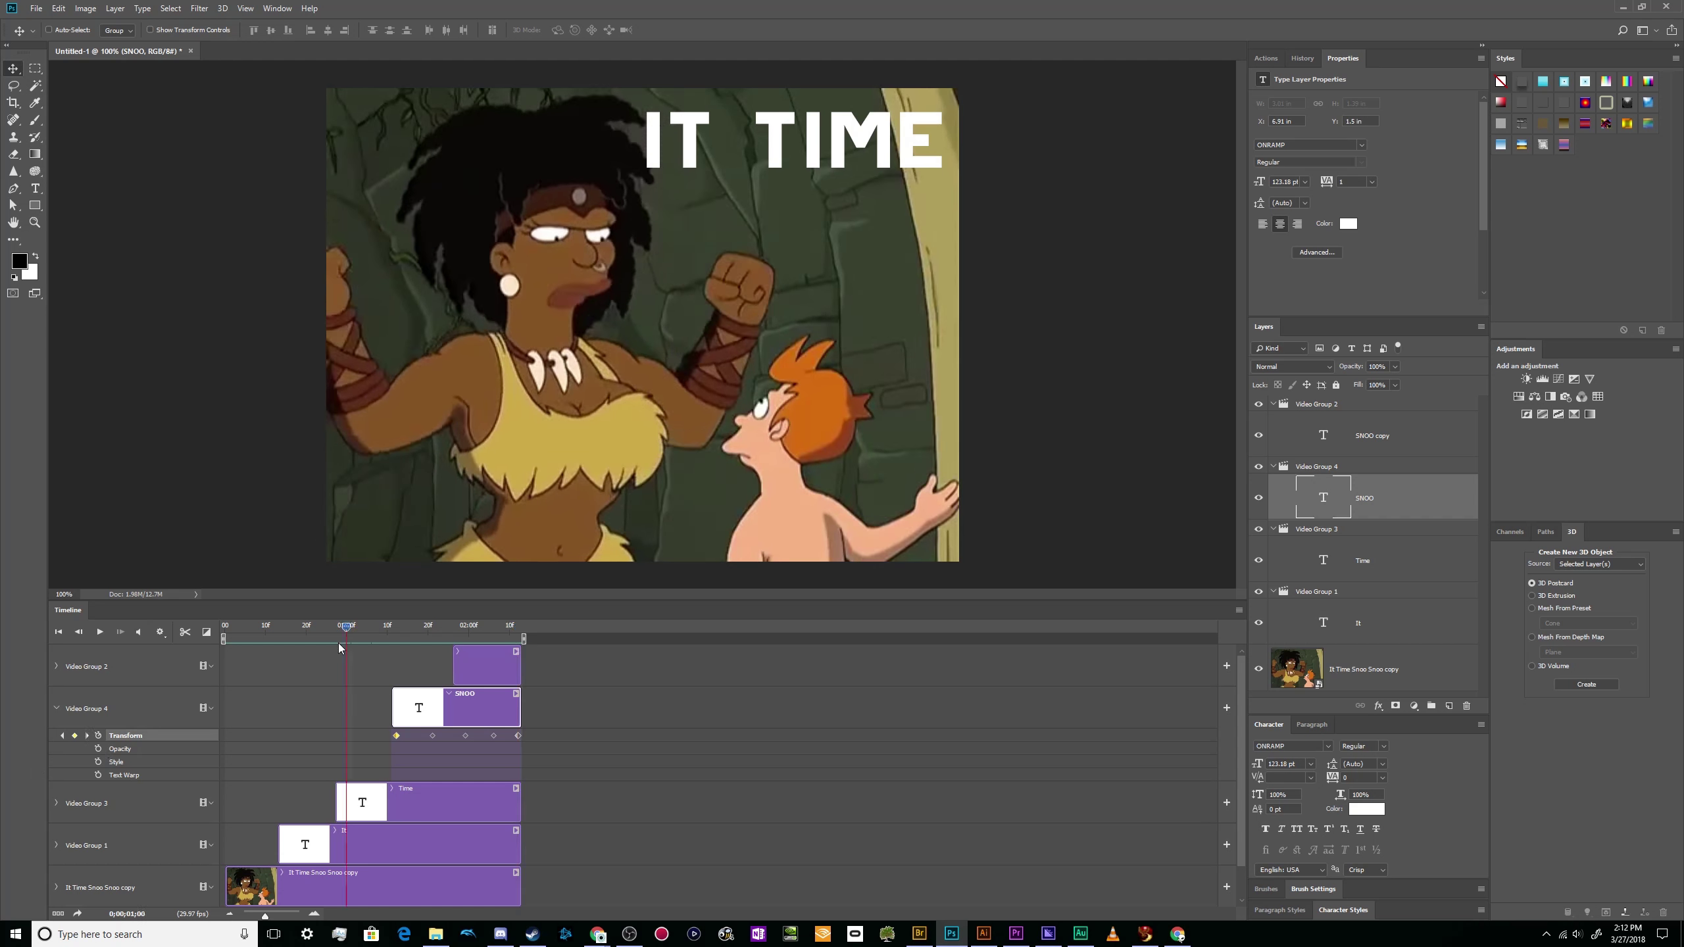
click(98, 736)
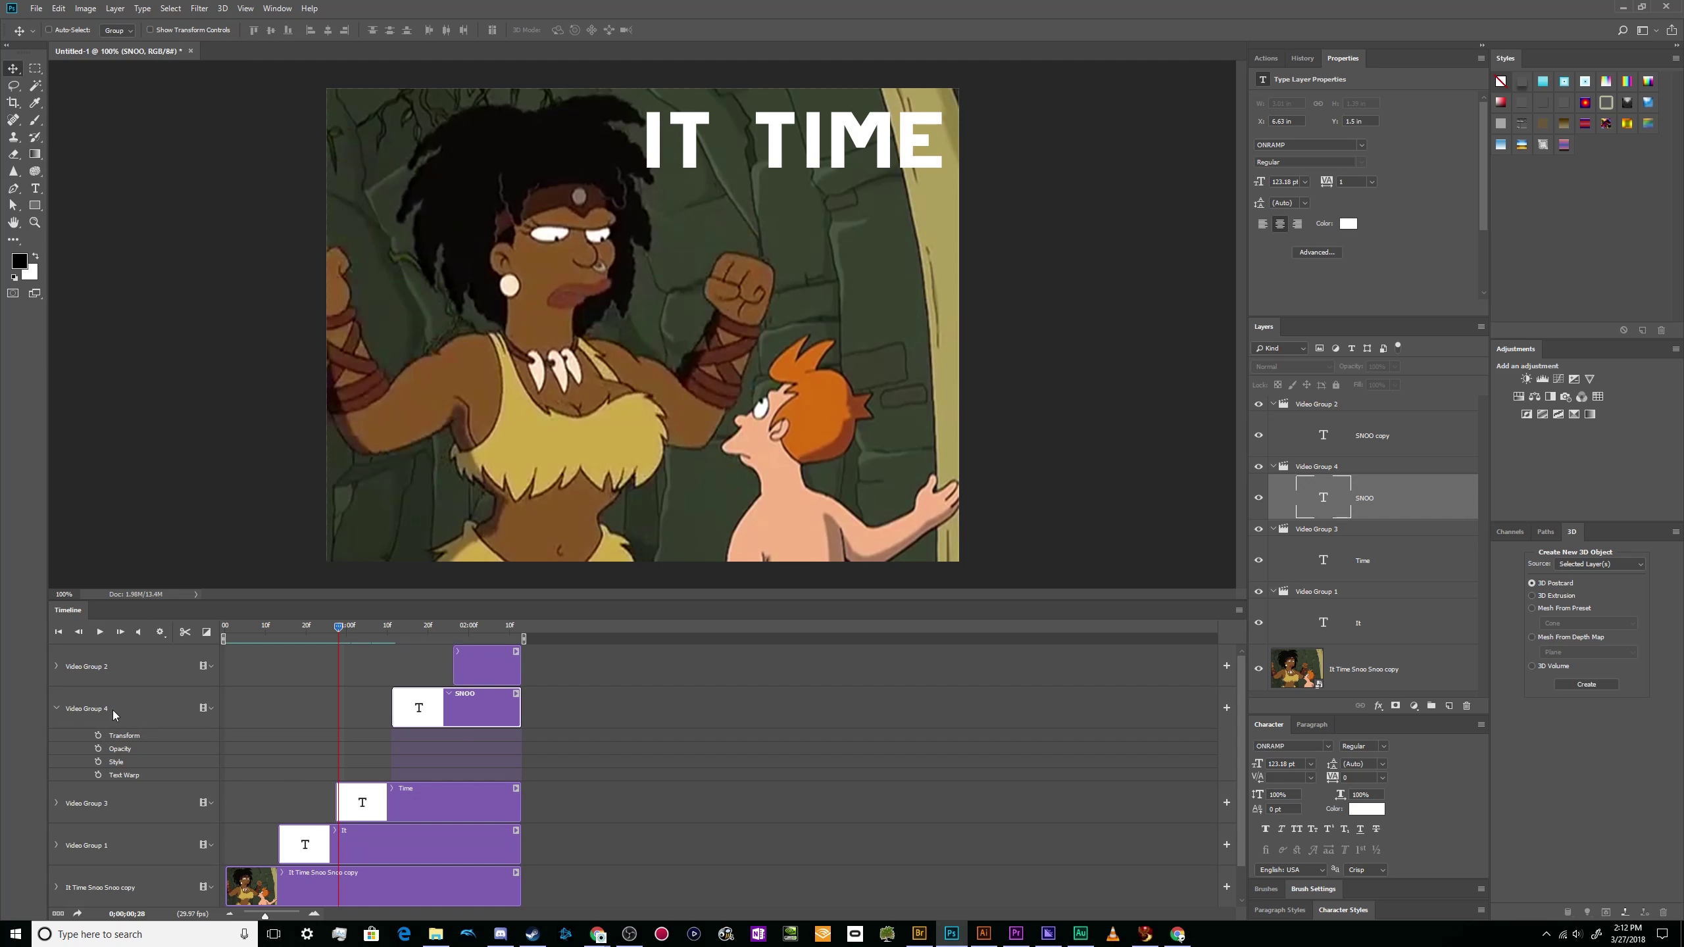
click(55, 708)
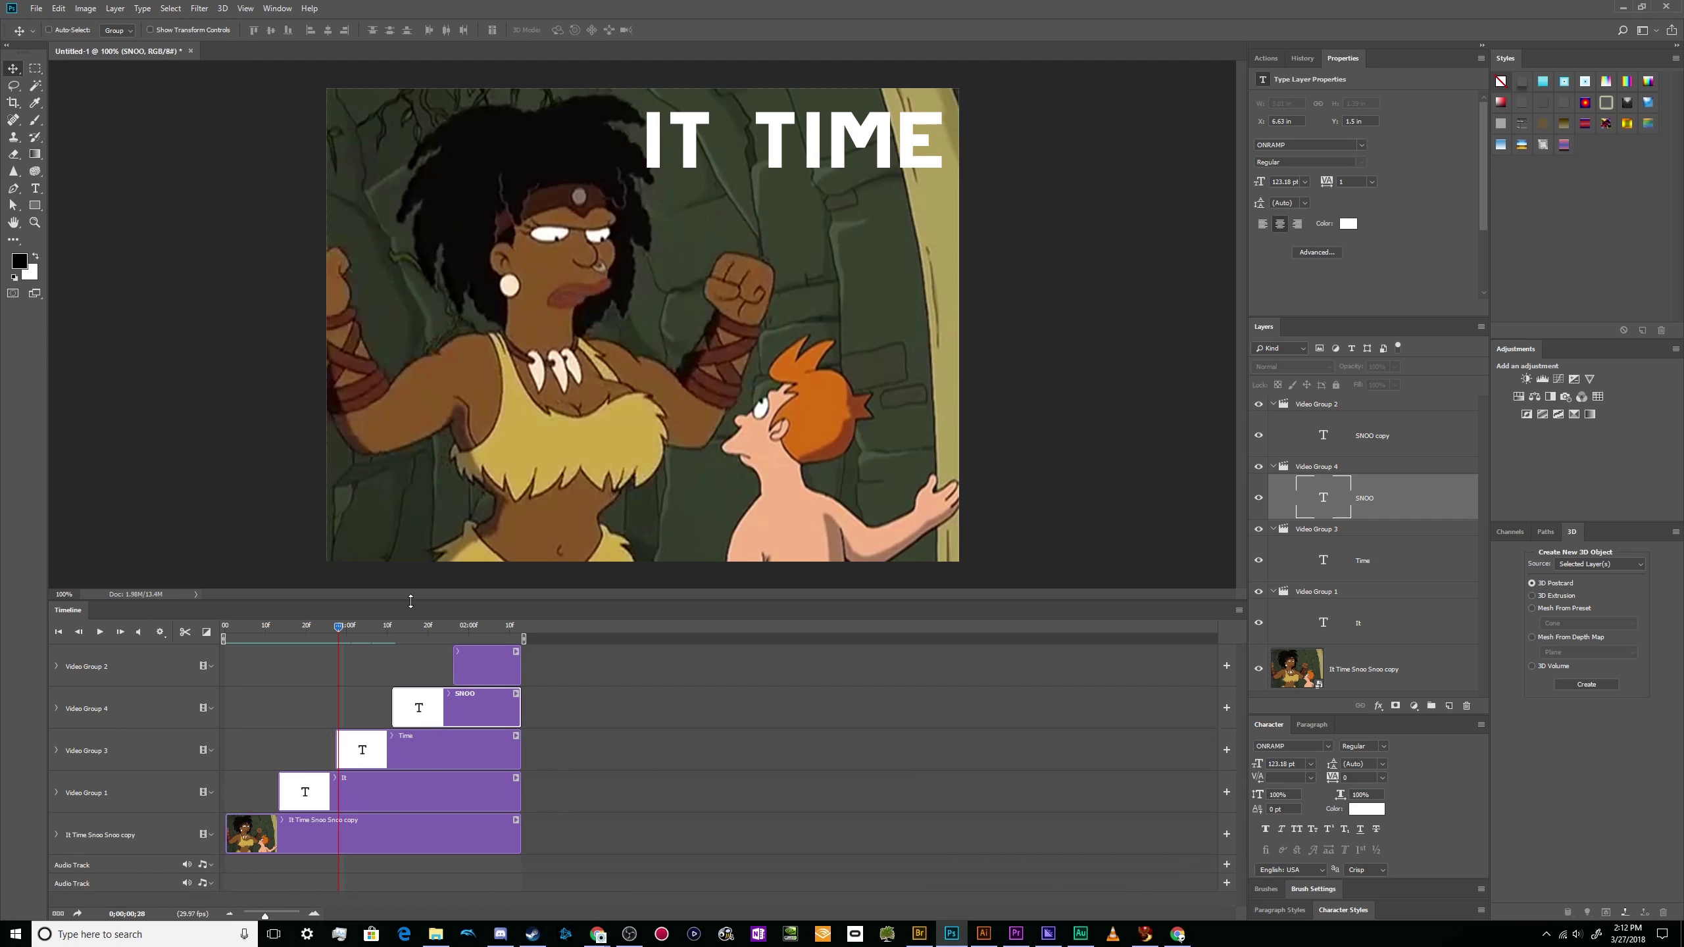
key(space)
key(space)
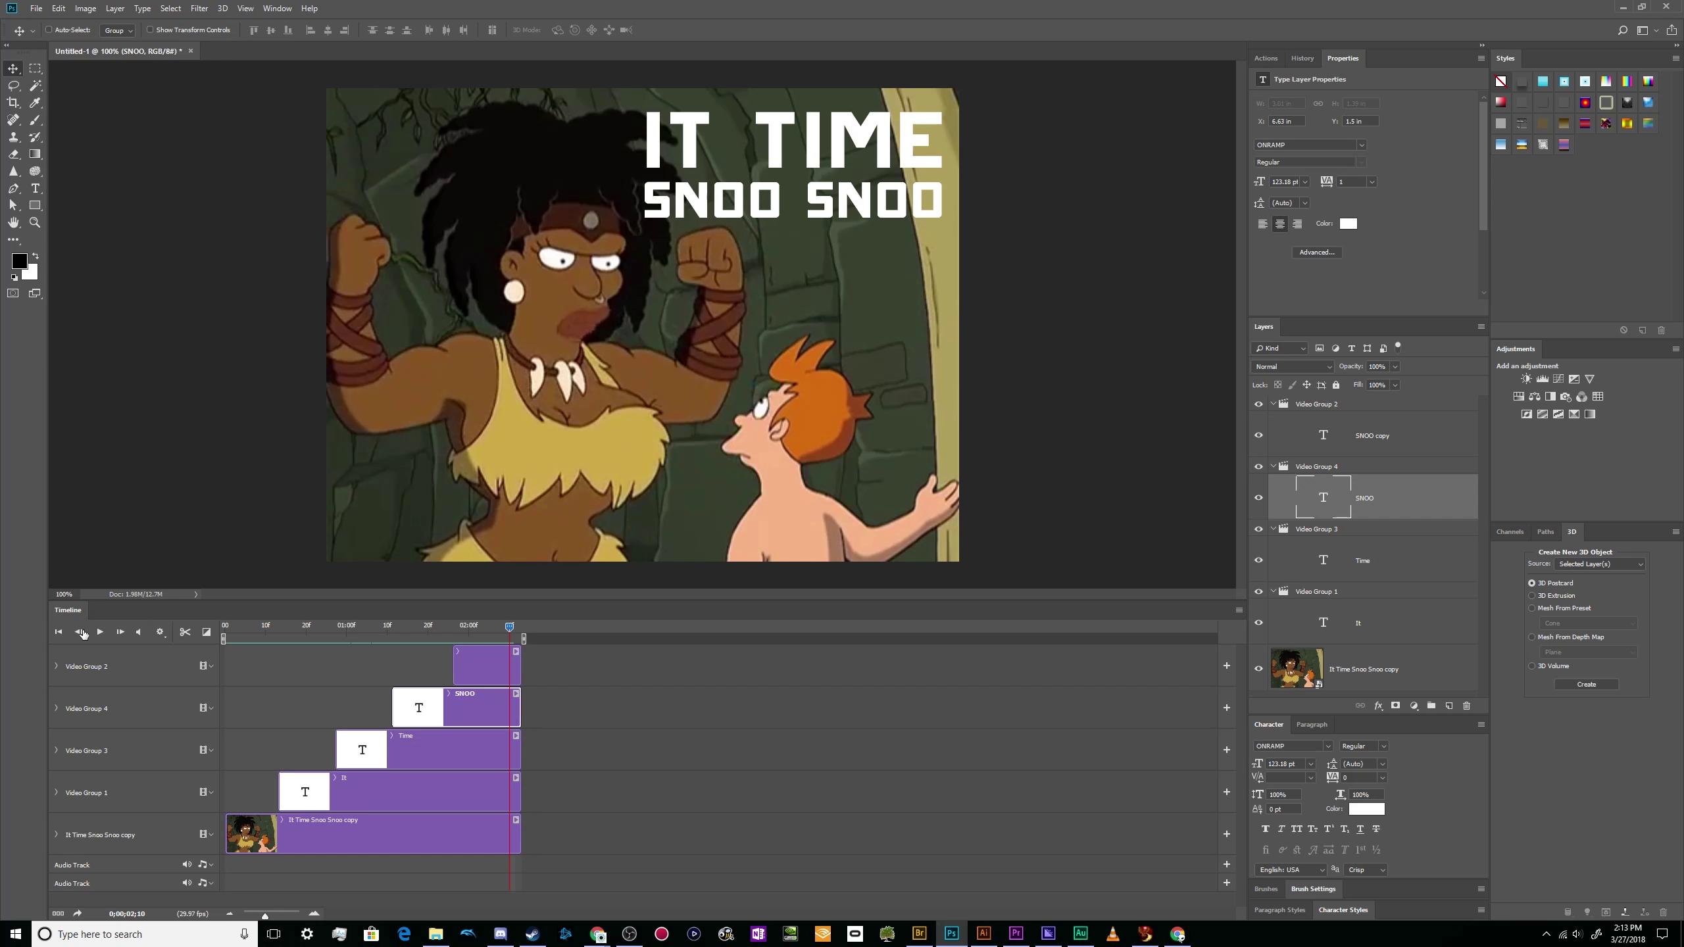
- Open Render Video and name the output file 'Snoo Snoo Caption'
click(161, 633)
click(1239, 611)
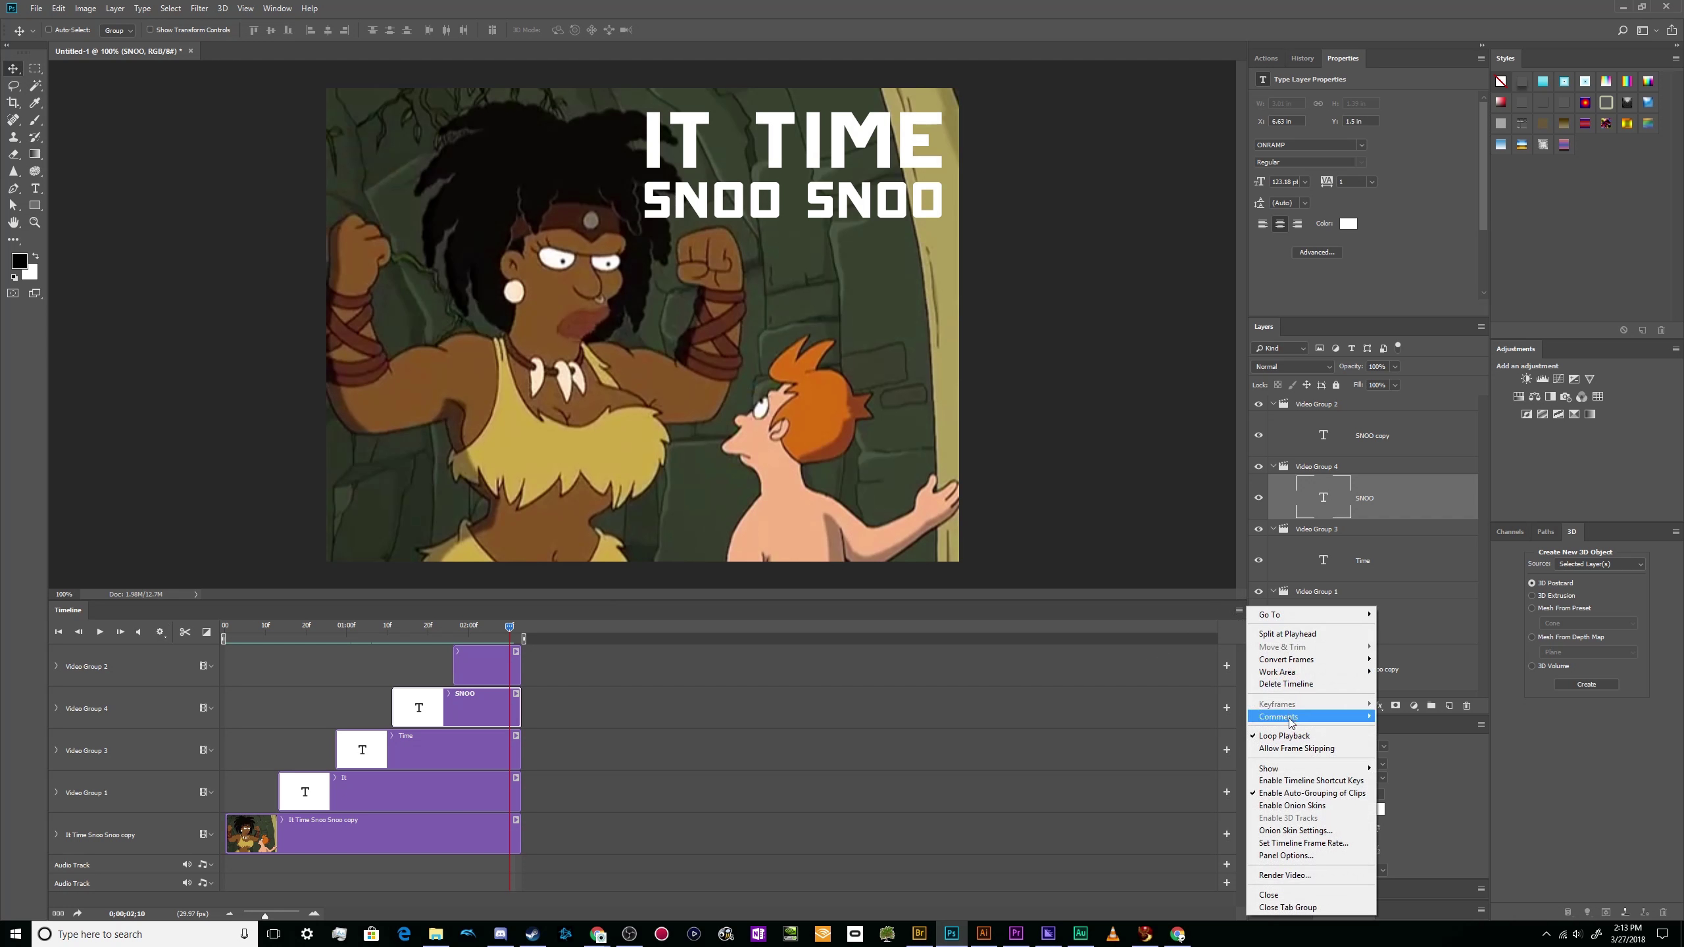
click(1317, 882)
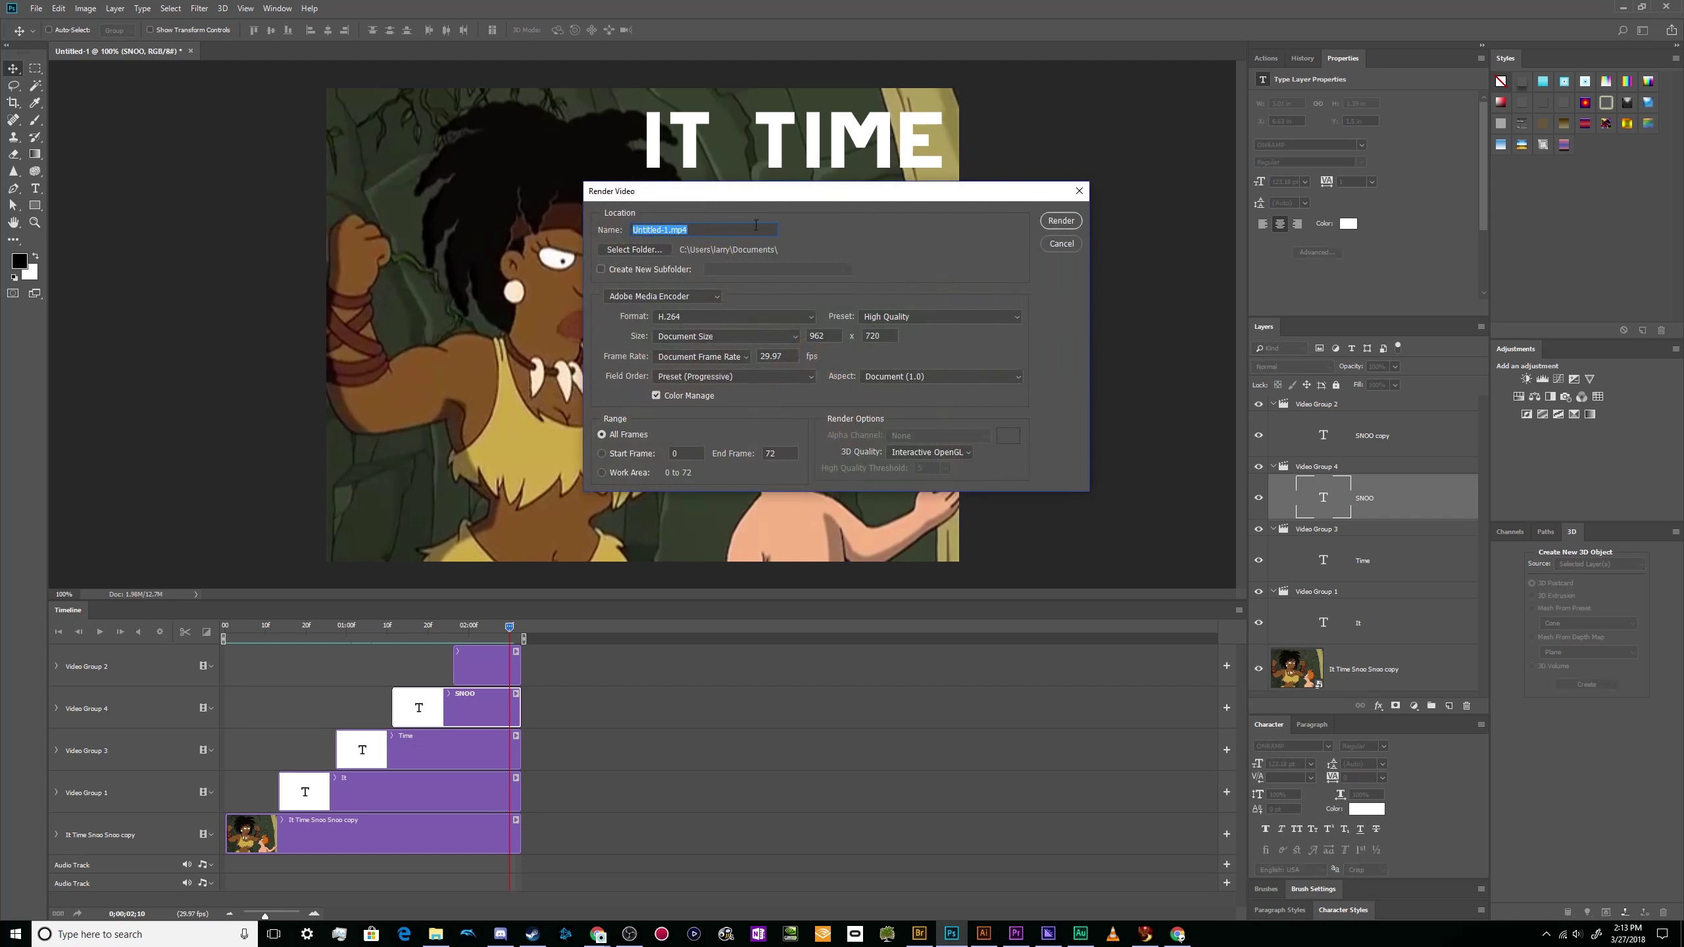
drag(755, 201, 622, 353)
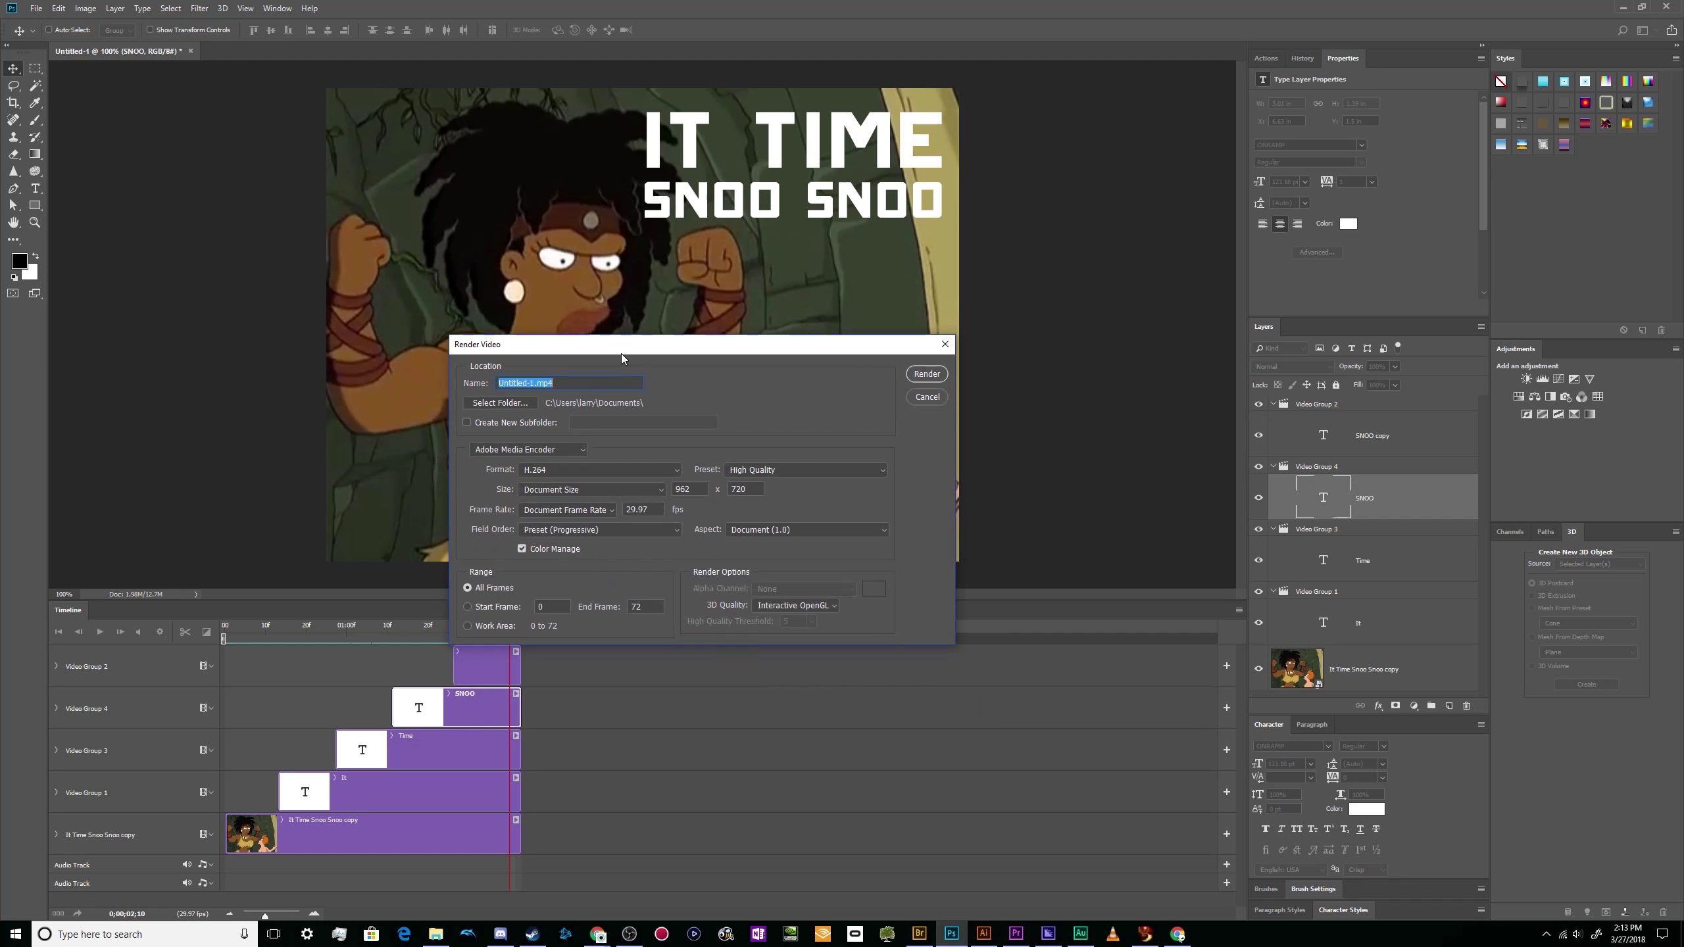
key(BackSpace)
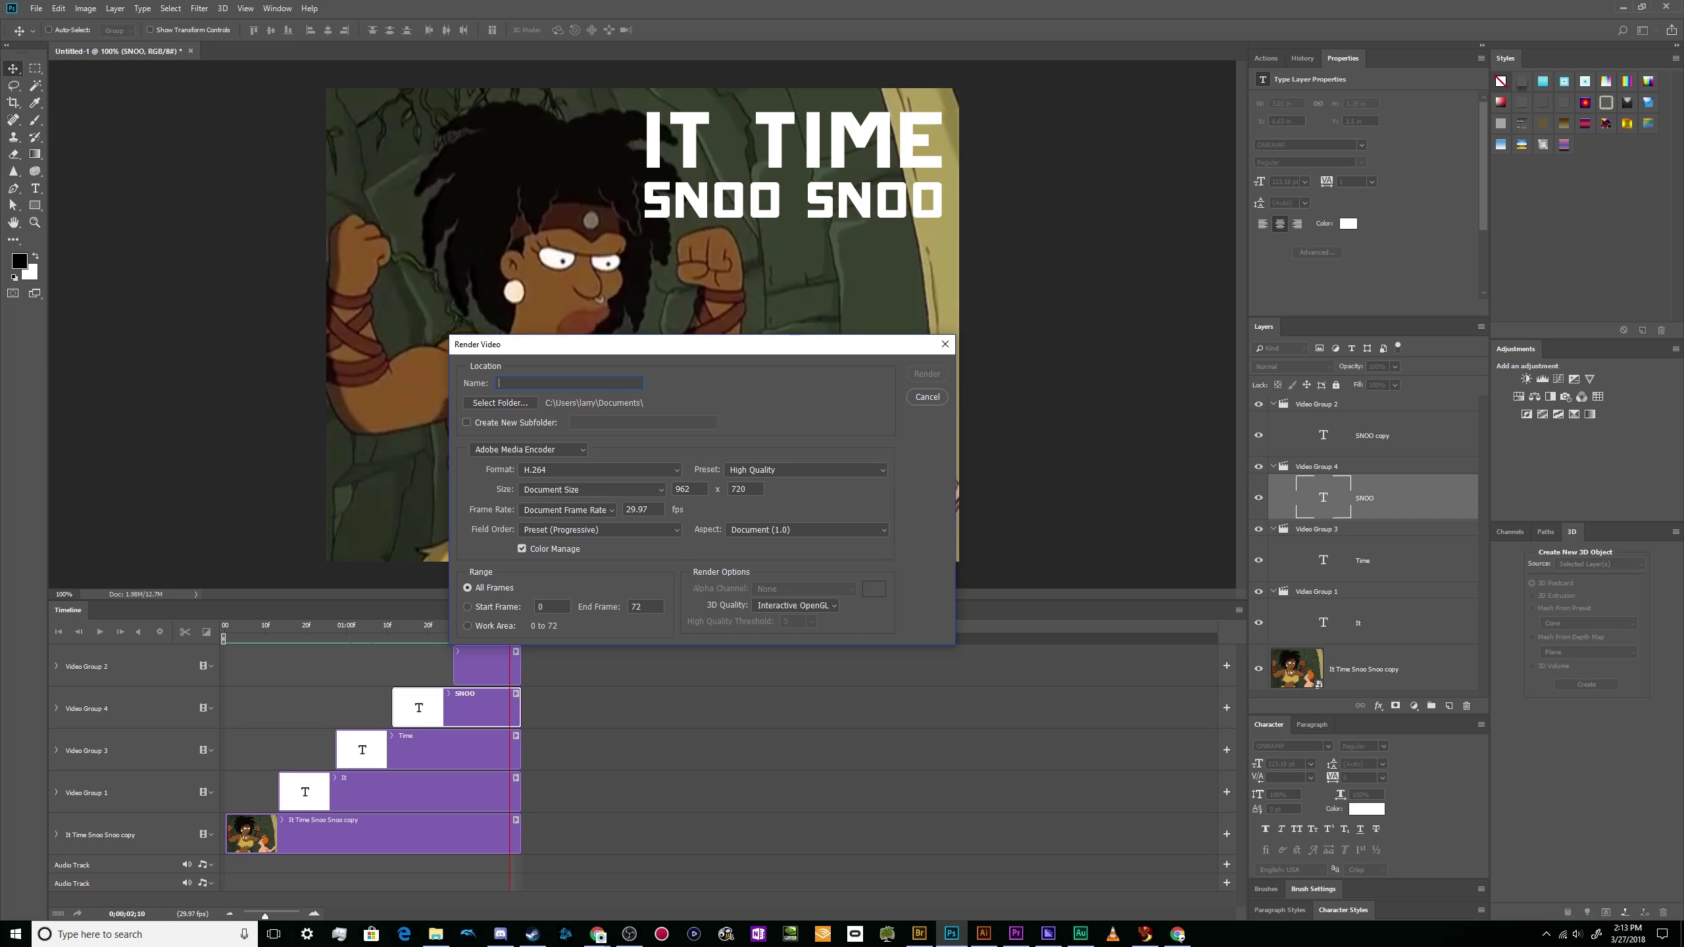
text(Snoo Snoo Caption)
- Keep the H.264 format and choose the Low Quality preset
click(570, 469)
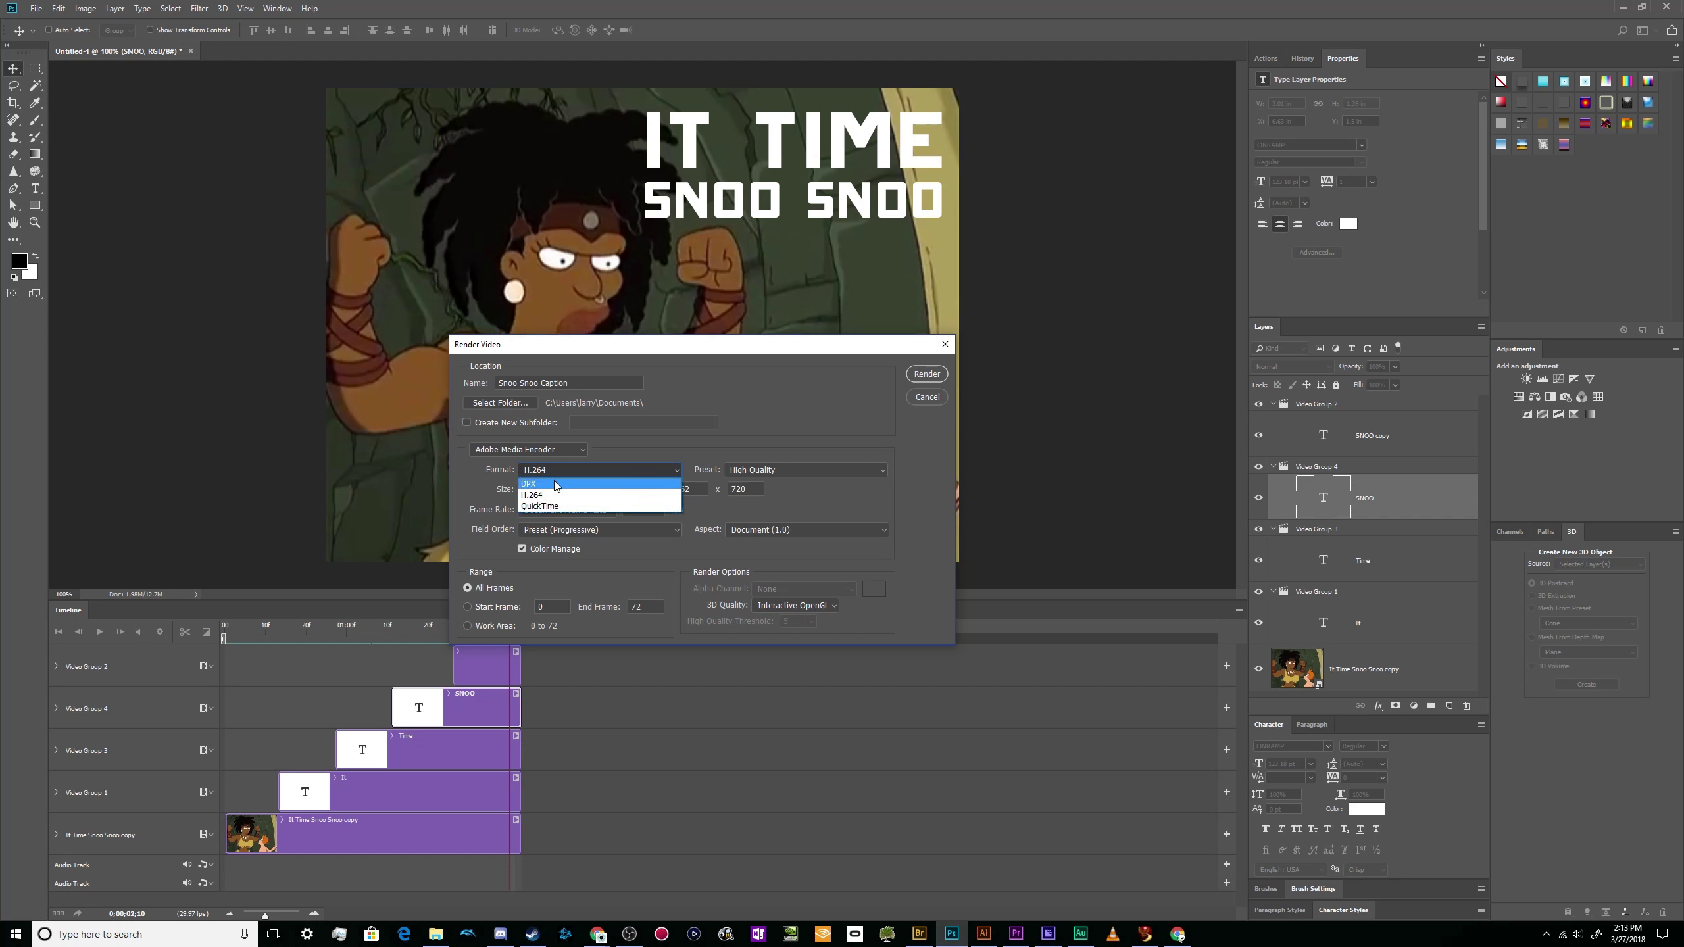
click(554, 496)
click(748, 472)
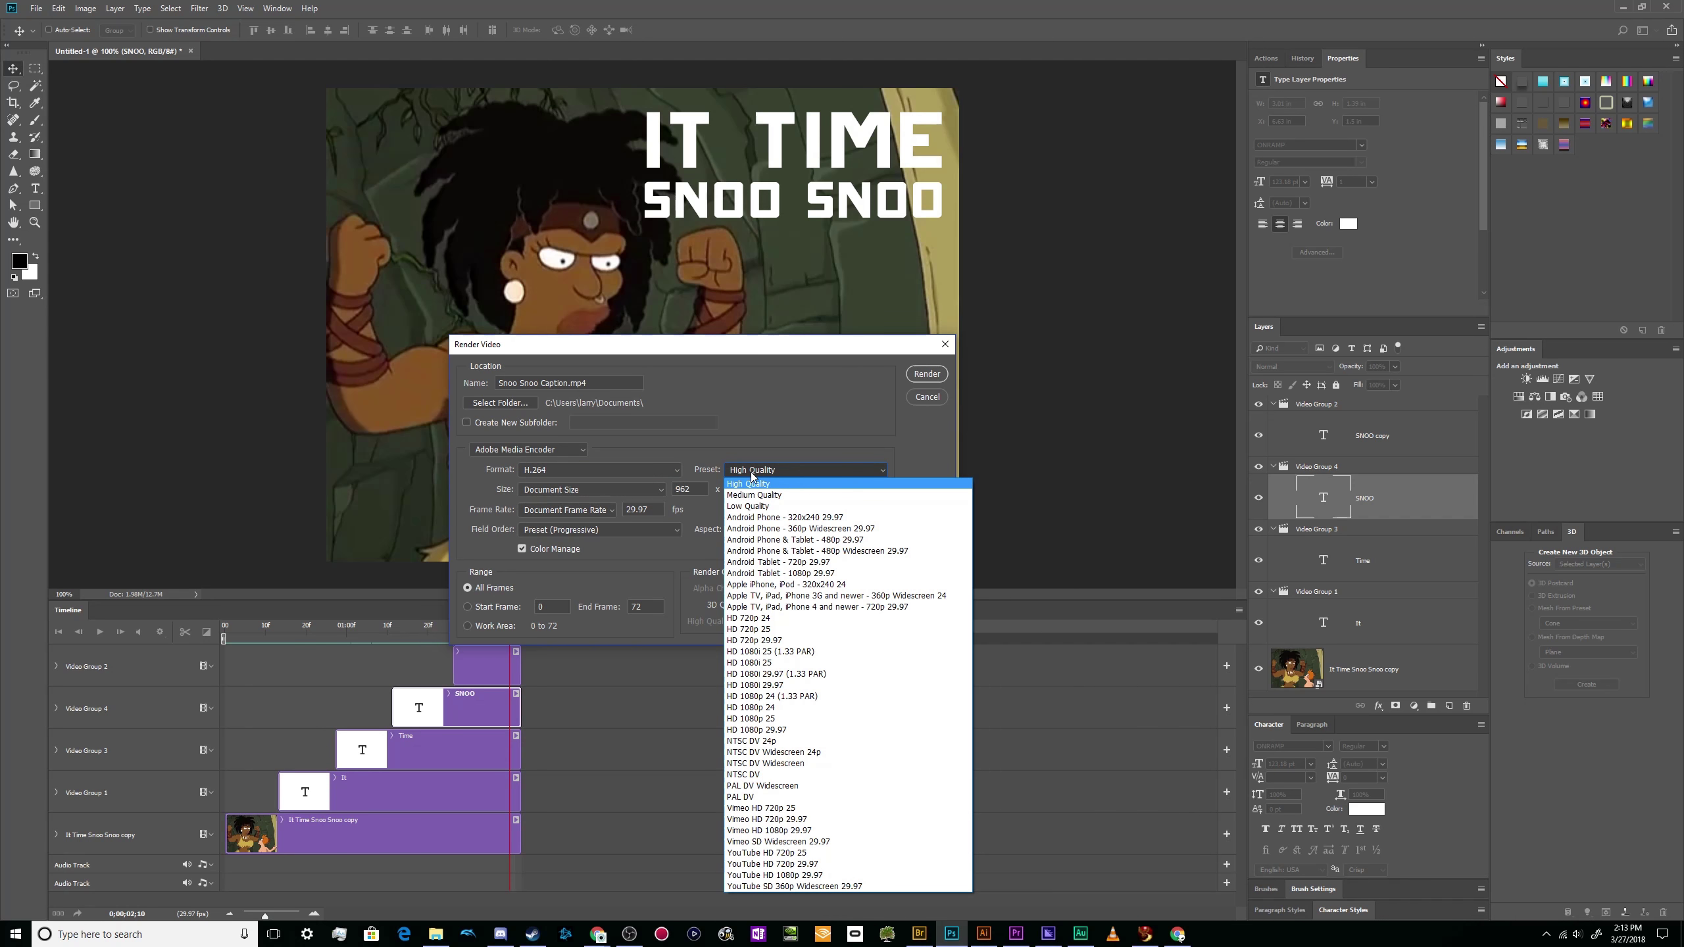
key(Down)
key(Down)
key(Return)
click(763, 471)
click(772, 452)
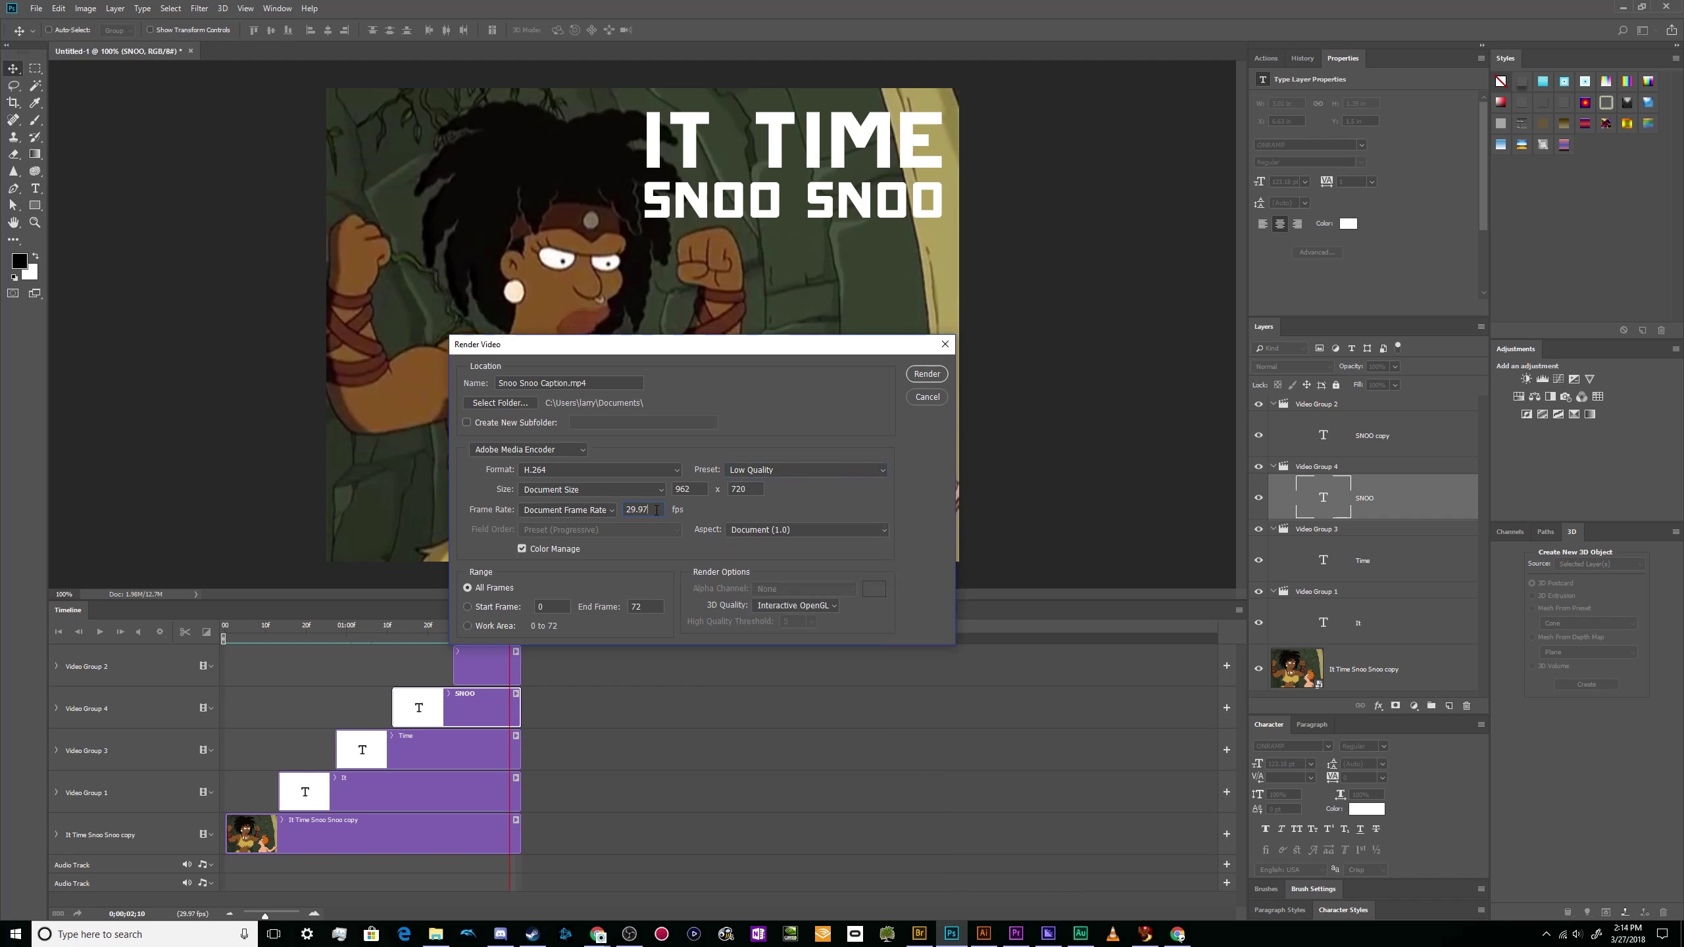
- Set the render frame rate to 24 fps
drag(658, 510, 608, 510)
key(BackSpace)
text(24)
drag(792, 344, 999, 610)
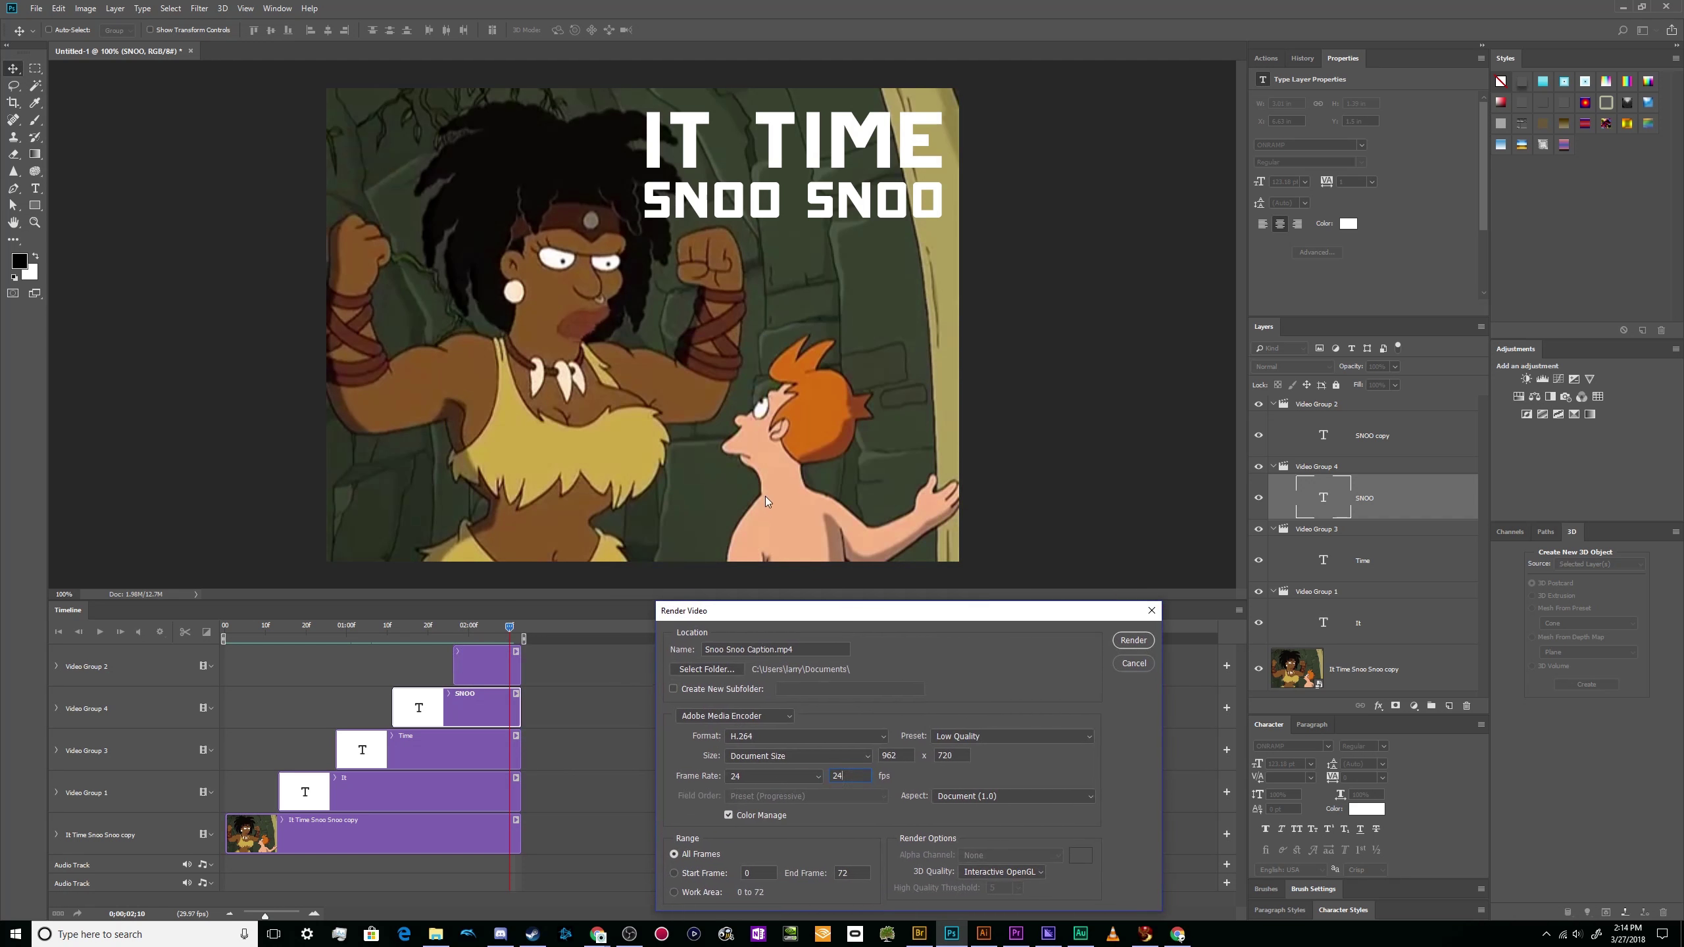
drag(787, 619, 692, 254)
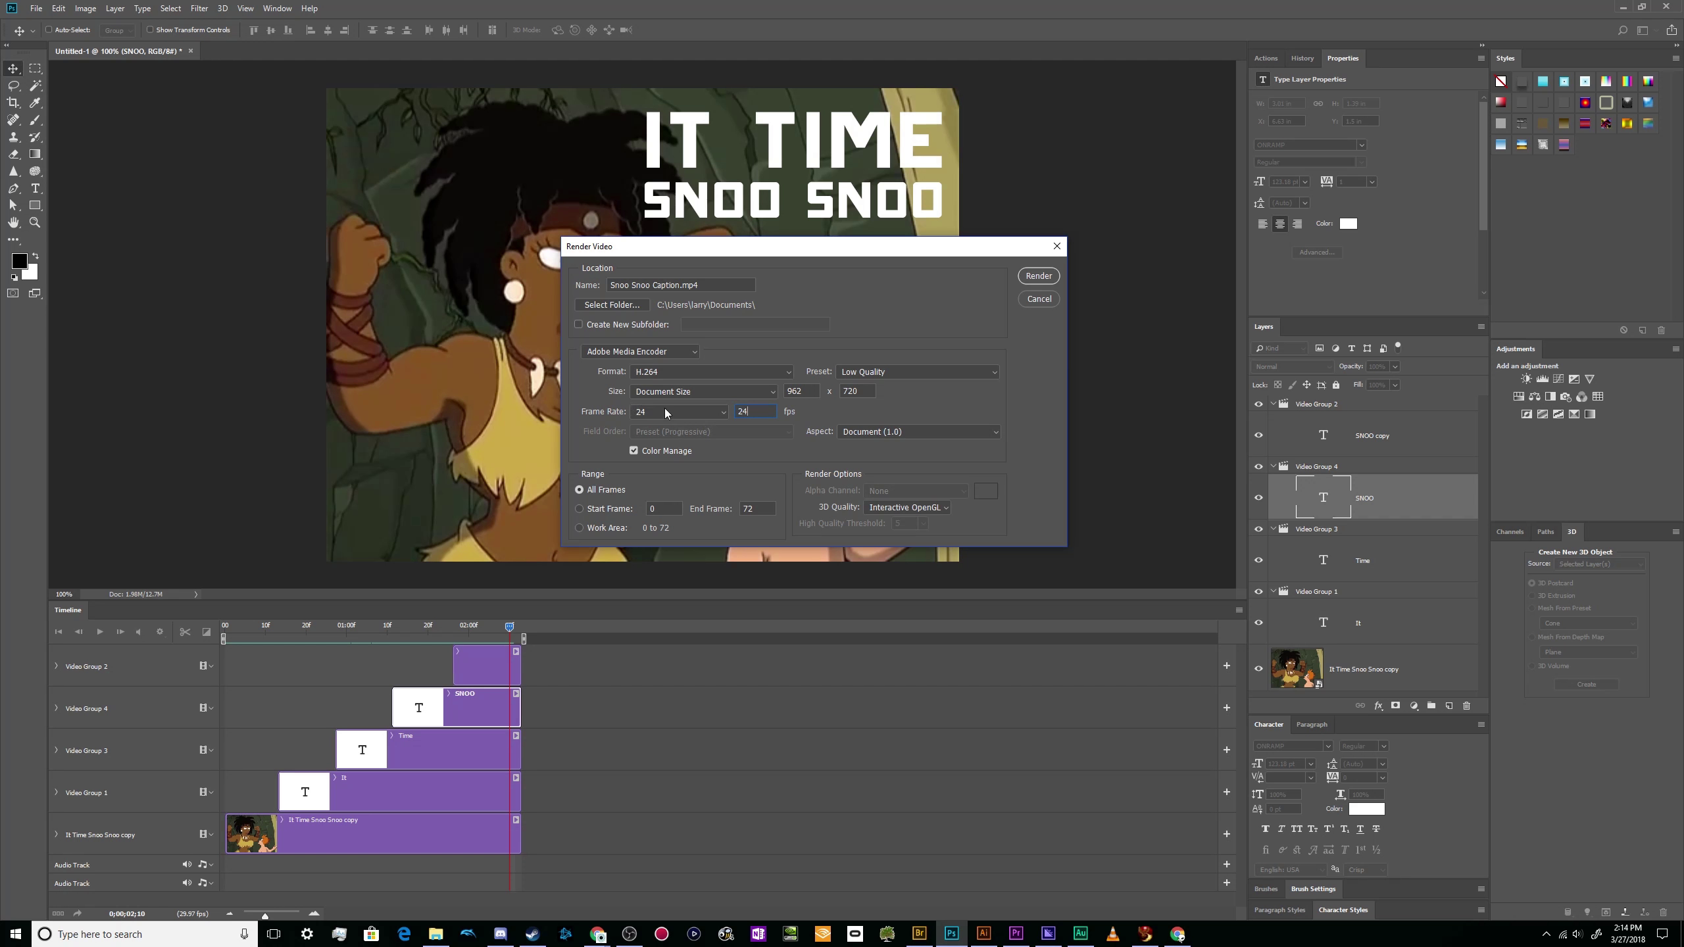
drag(650, 250, 571, 270)
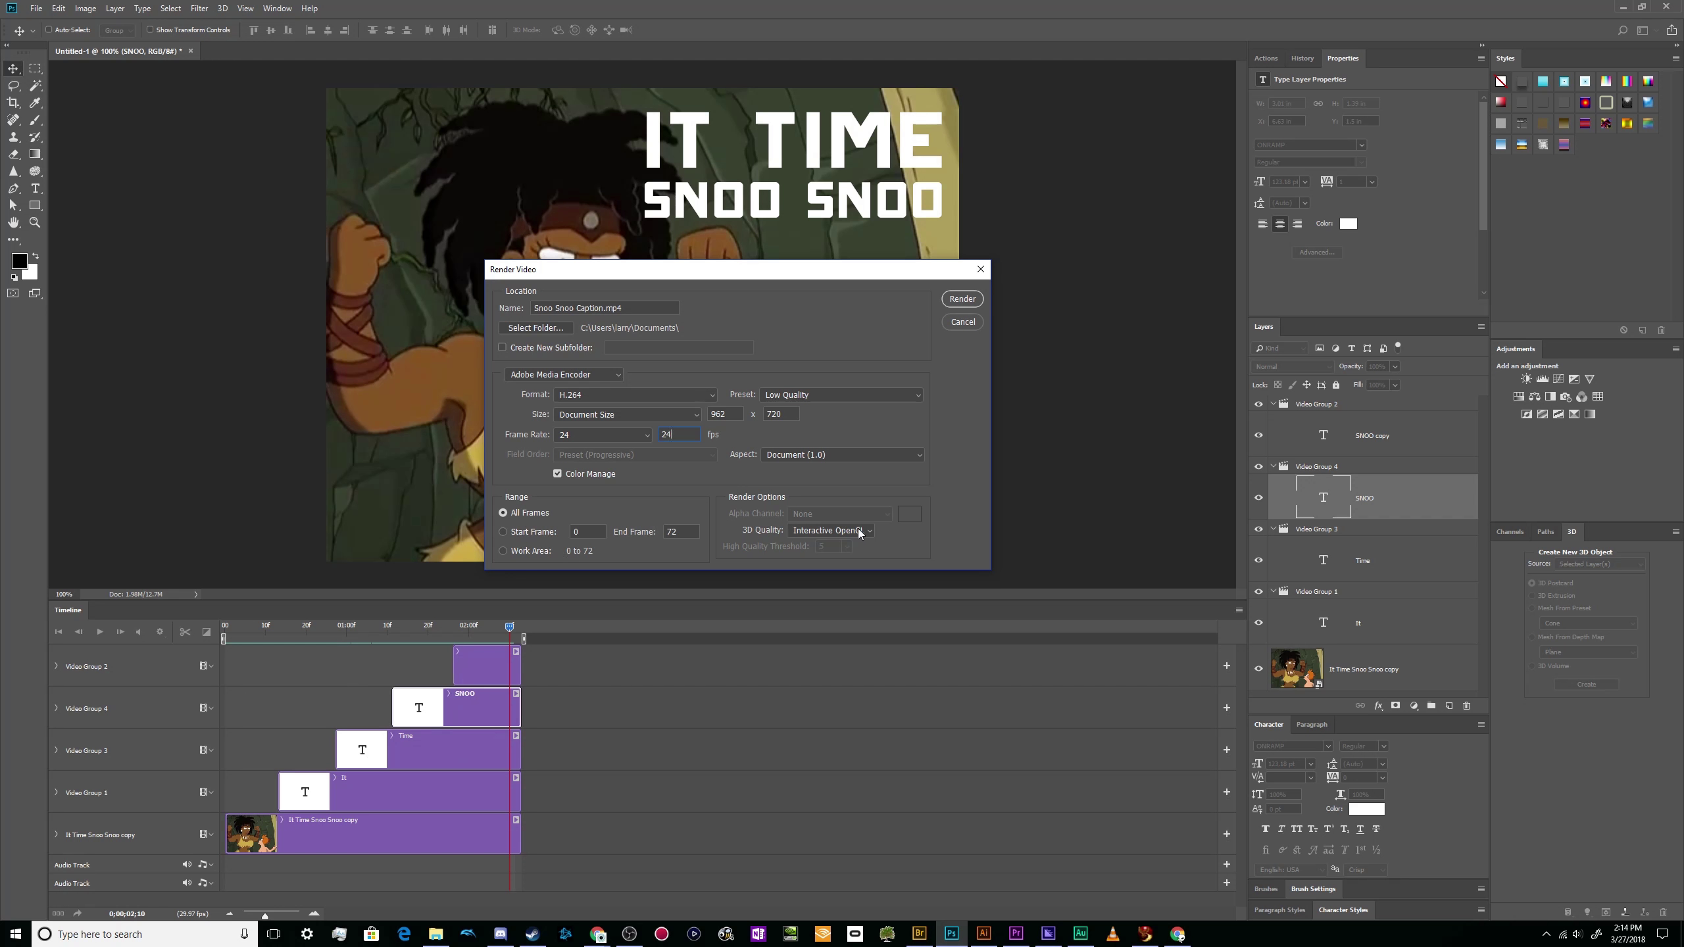
- Keep Interactive OpenGL as the 3D quality and render the video
click(793, 533)
click(844, 531)
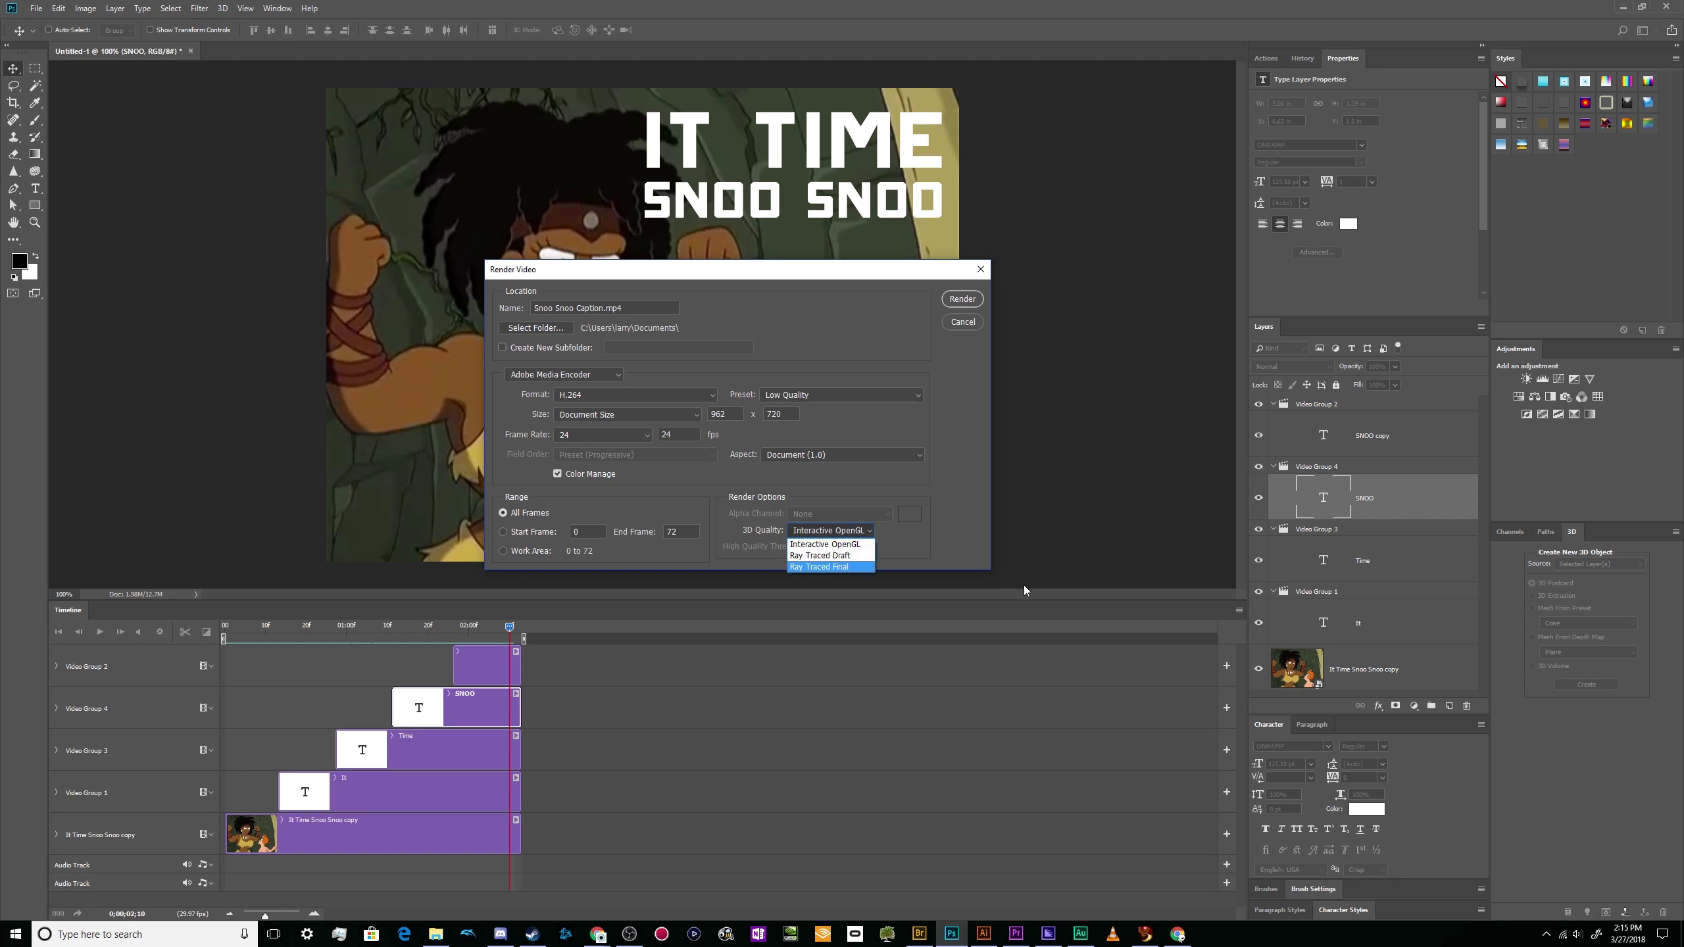
click(832, 545)
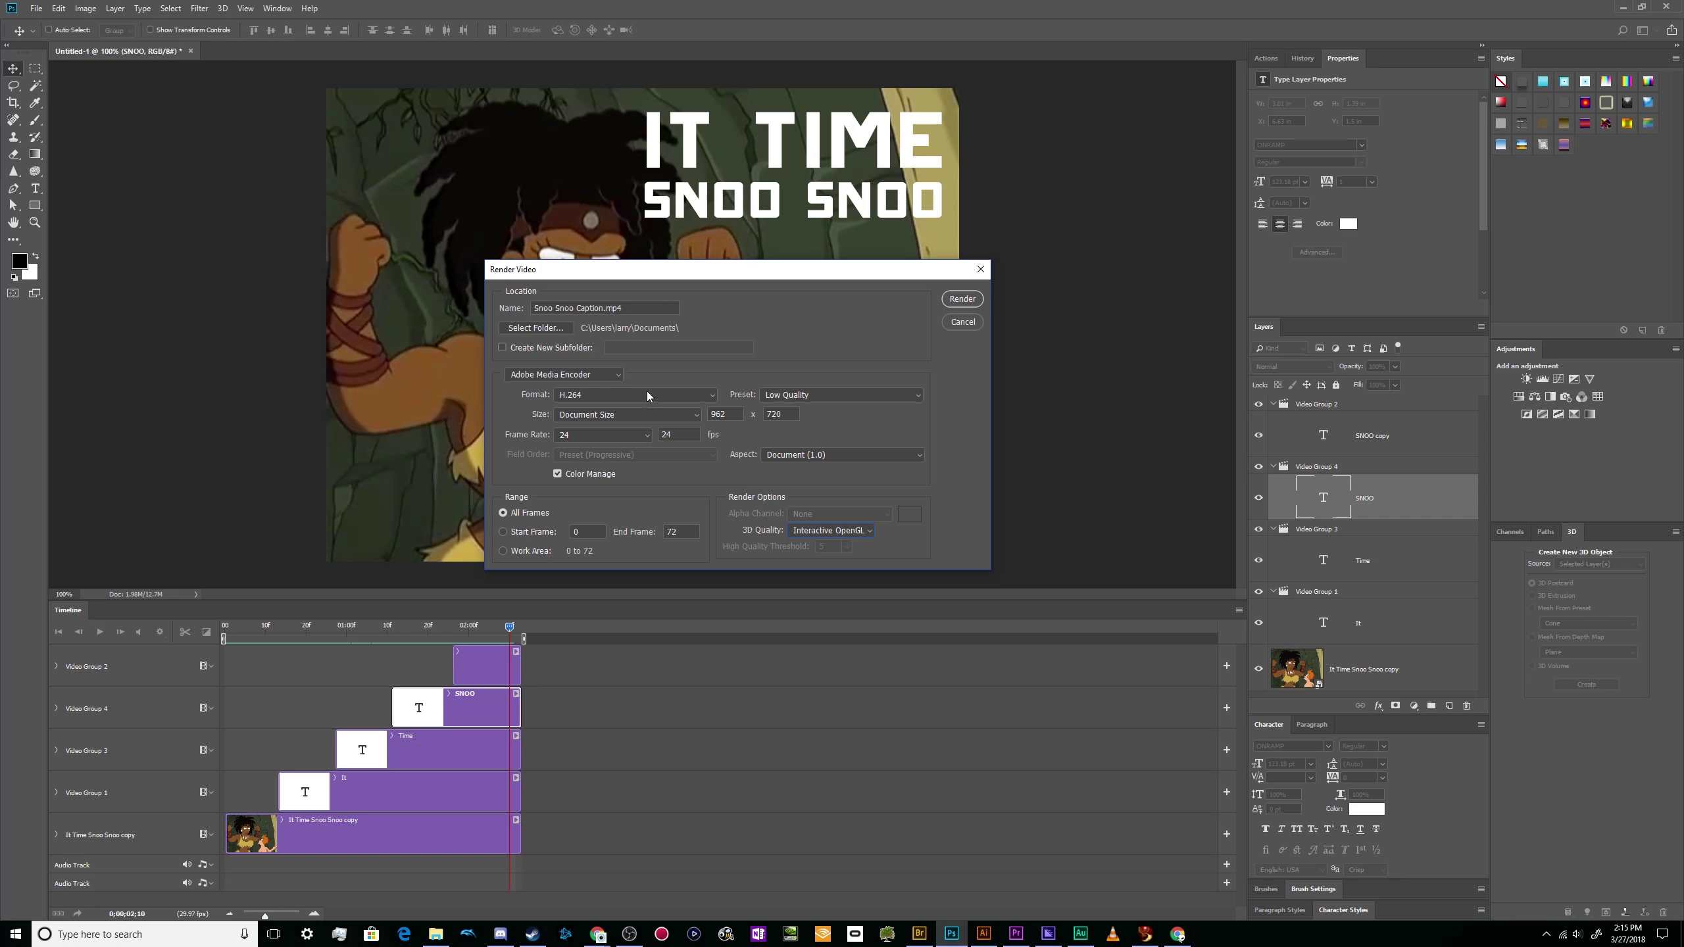
click(970, 304)
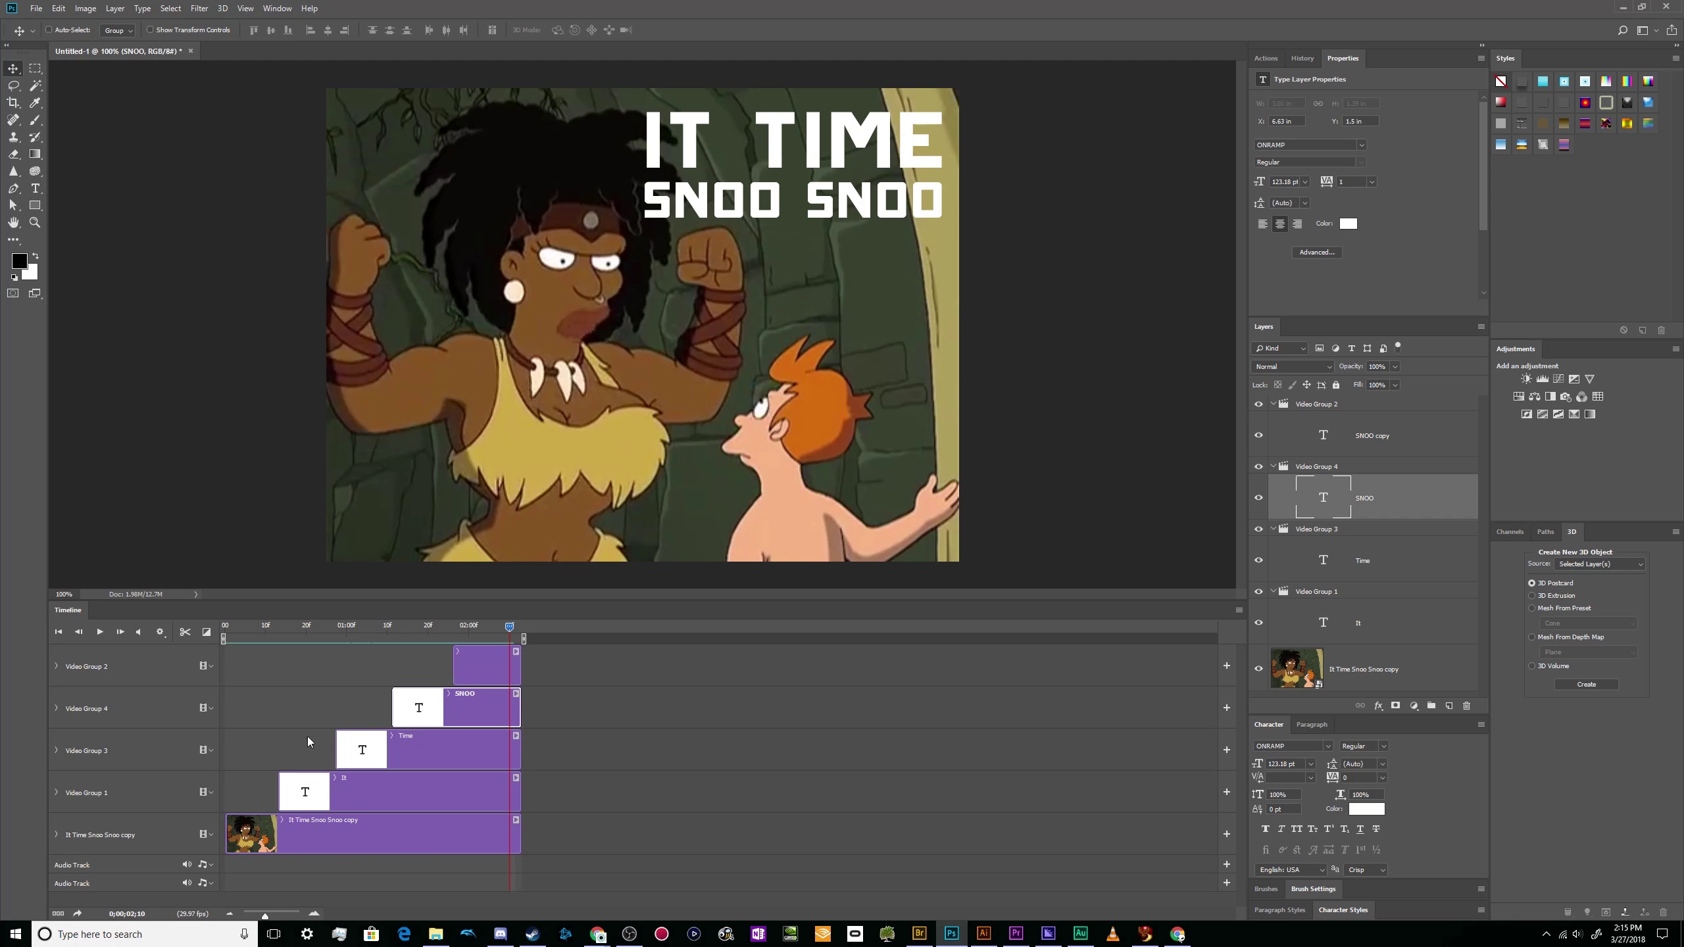
- Scrub through the clip to check the caption timing
drag(324, 637, 224, 625)
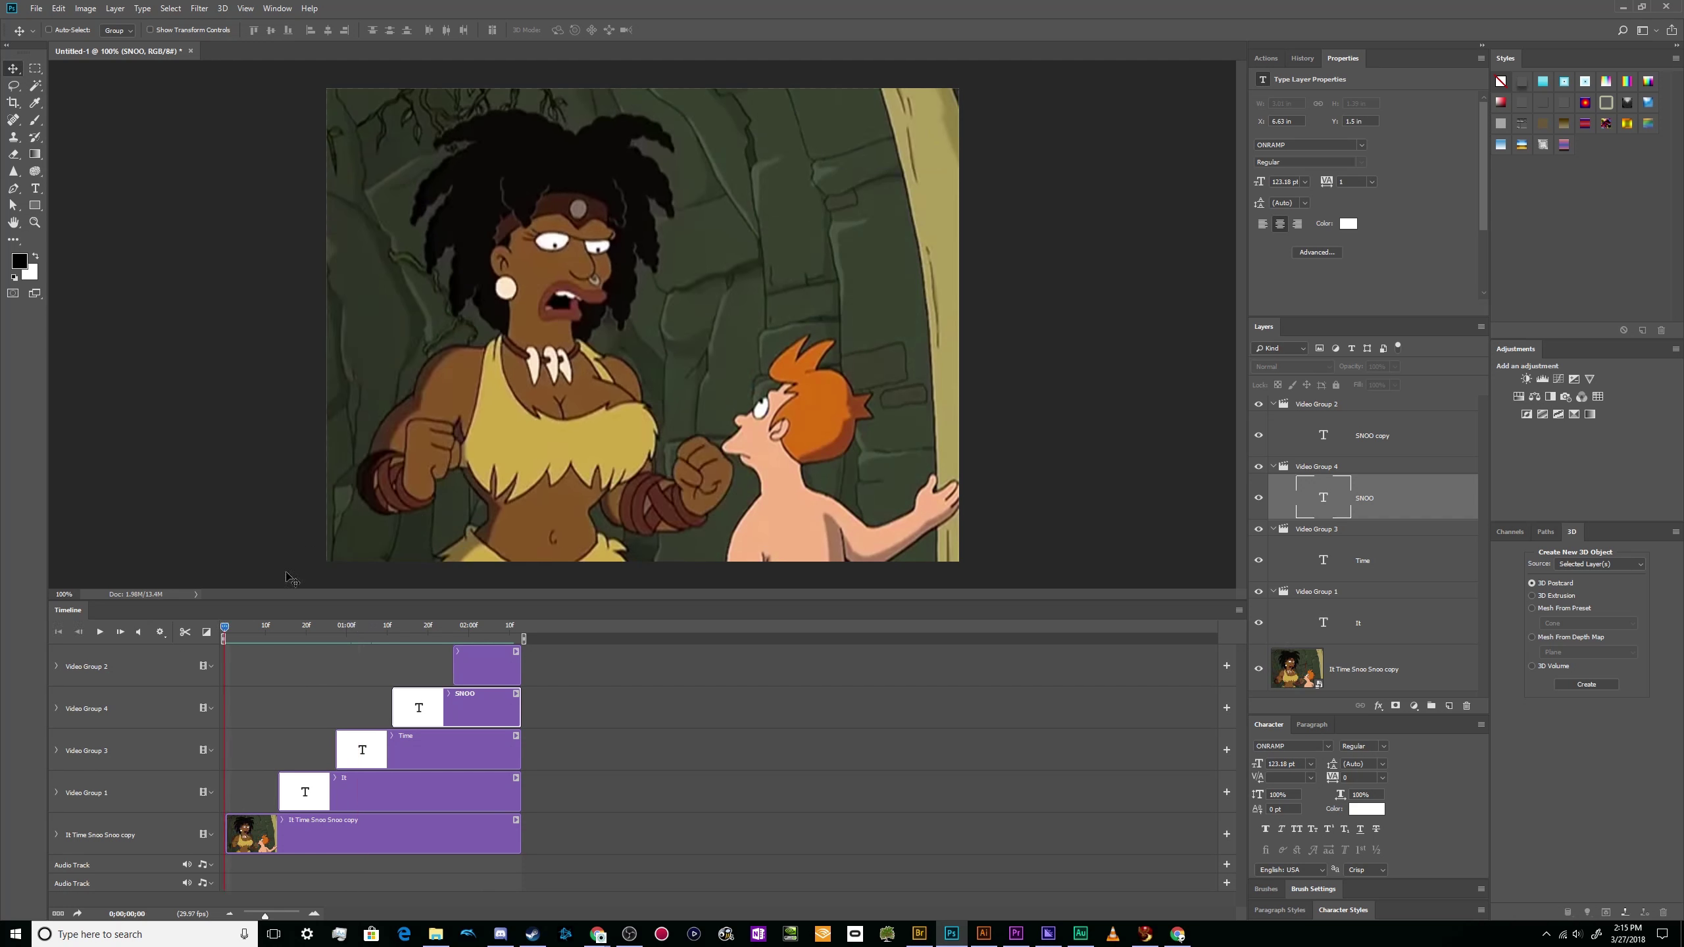
click(1239, 610)
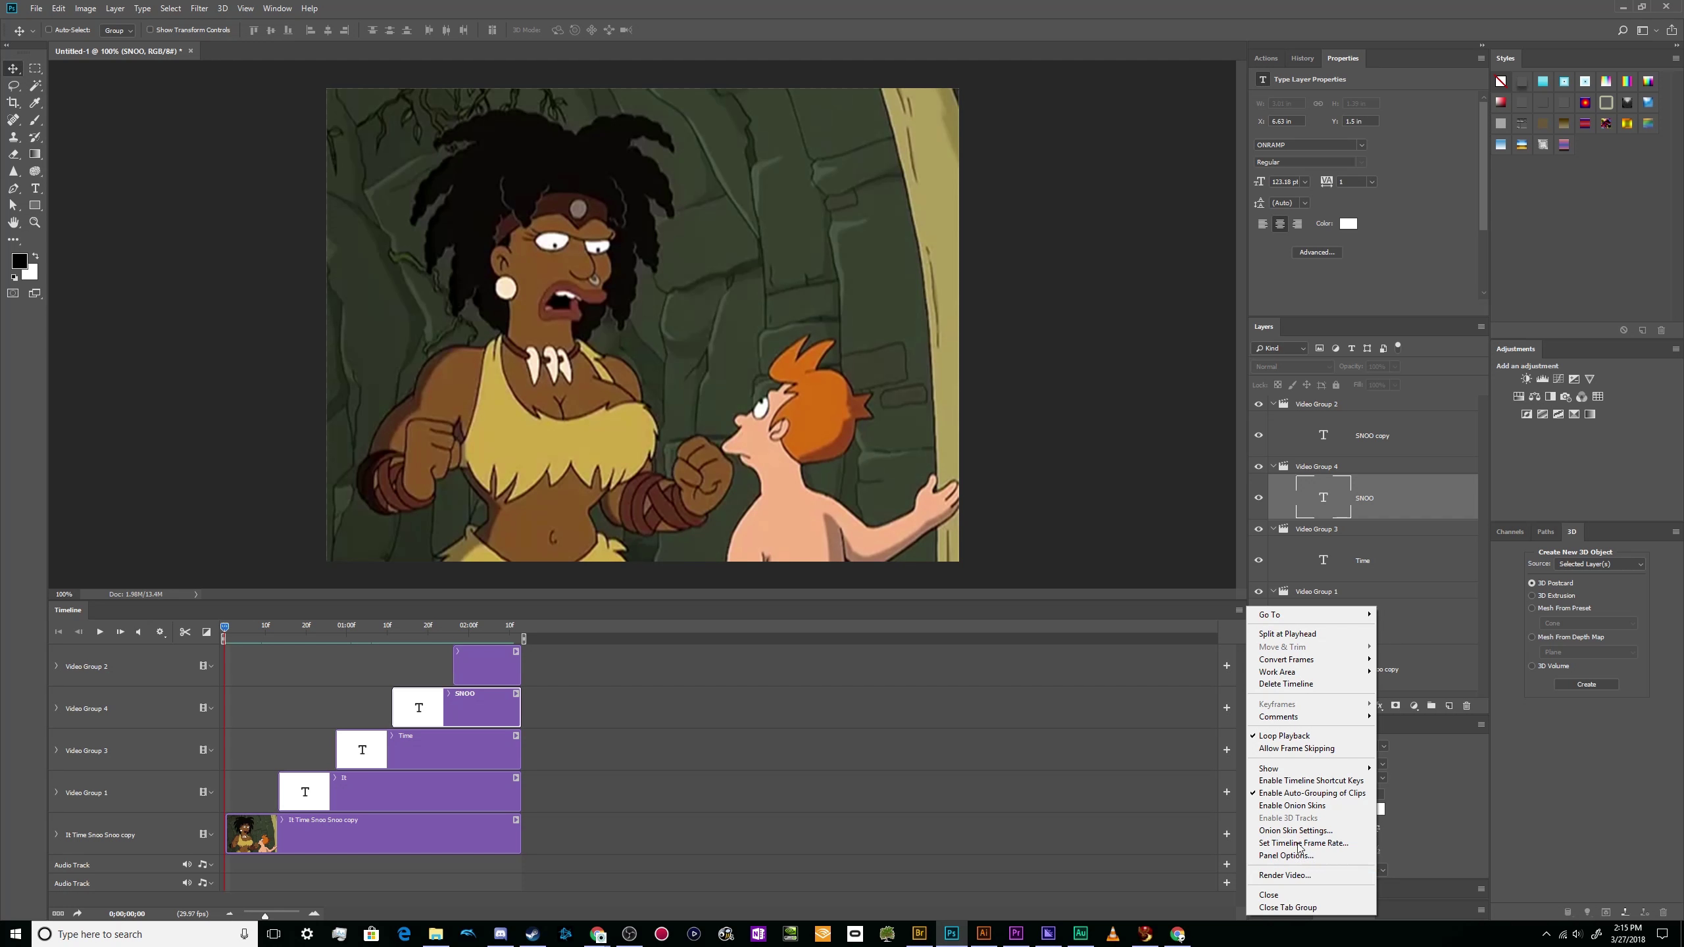
click(966, 606)
- Open File > Export > Save for Web (Legacy) for the GIF export
click(36, 8)
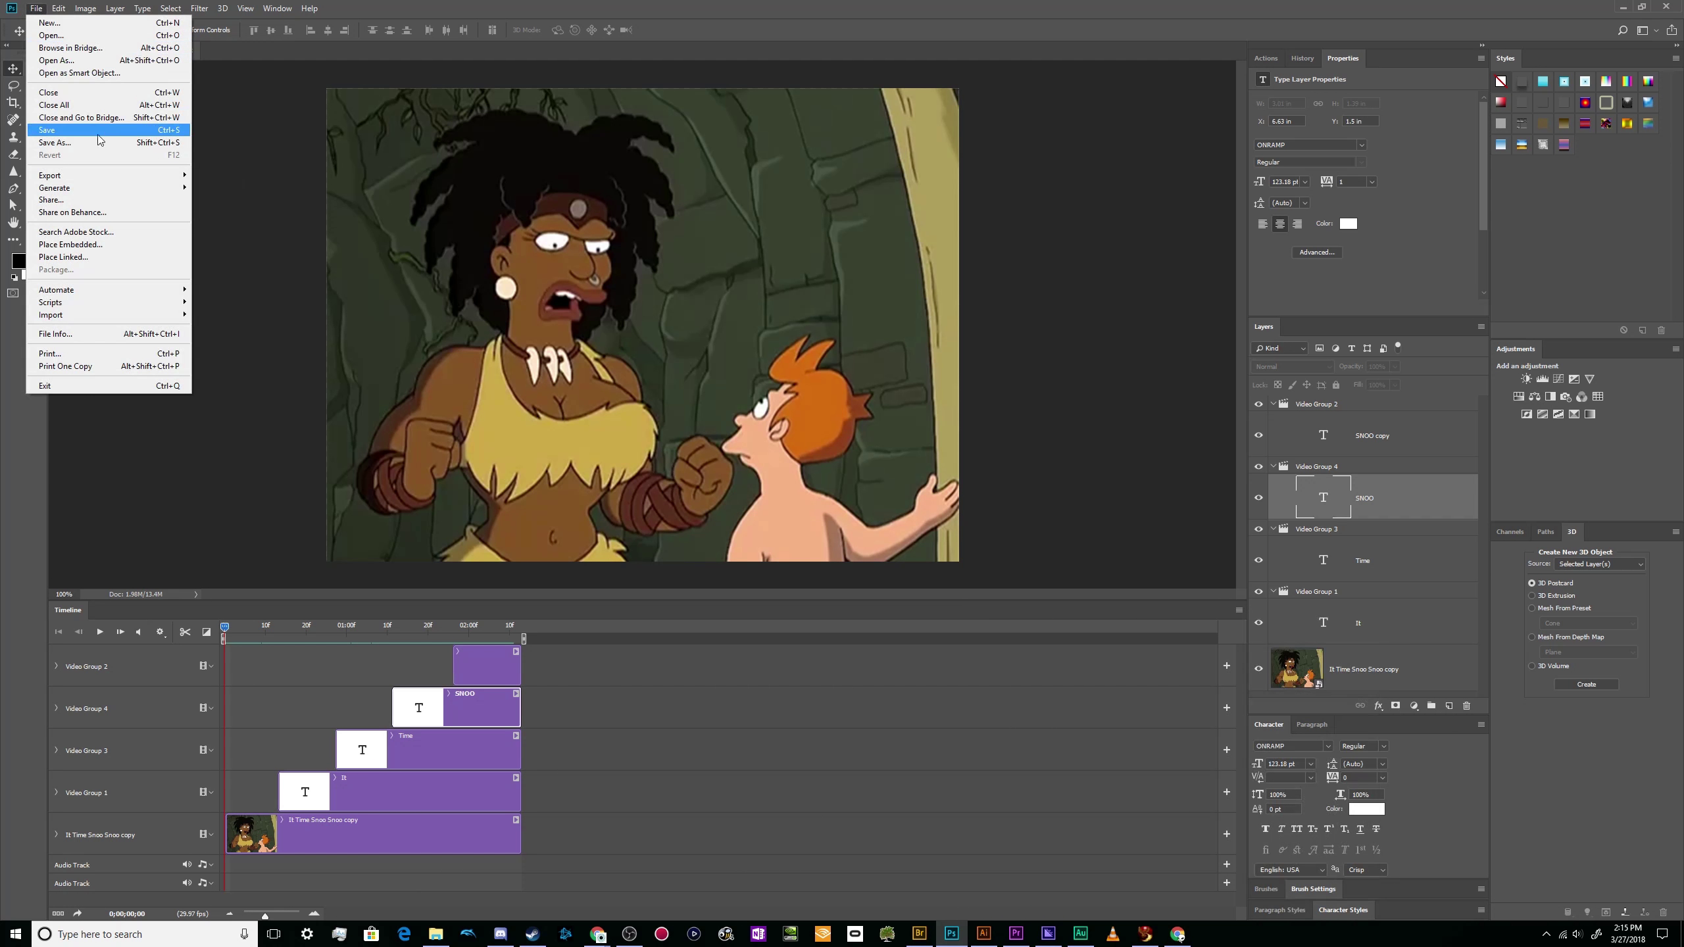
mouse_move(100, 175)
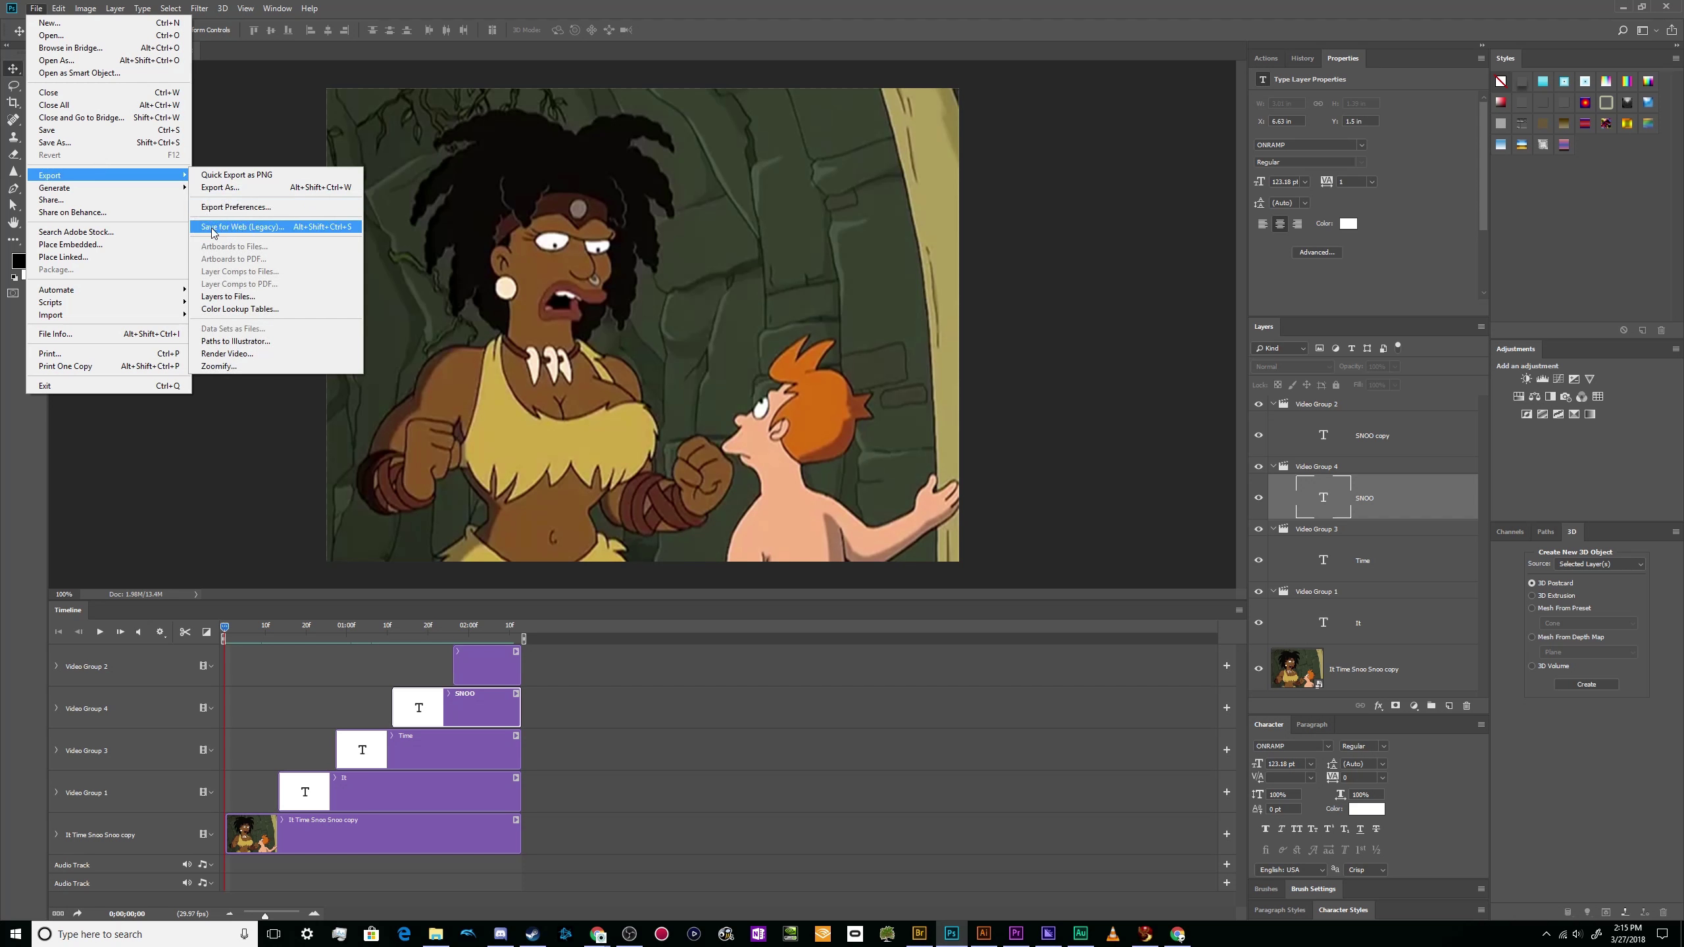
click(325, 229)
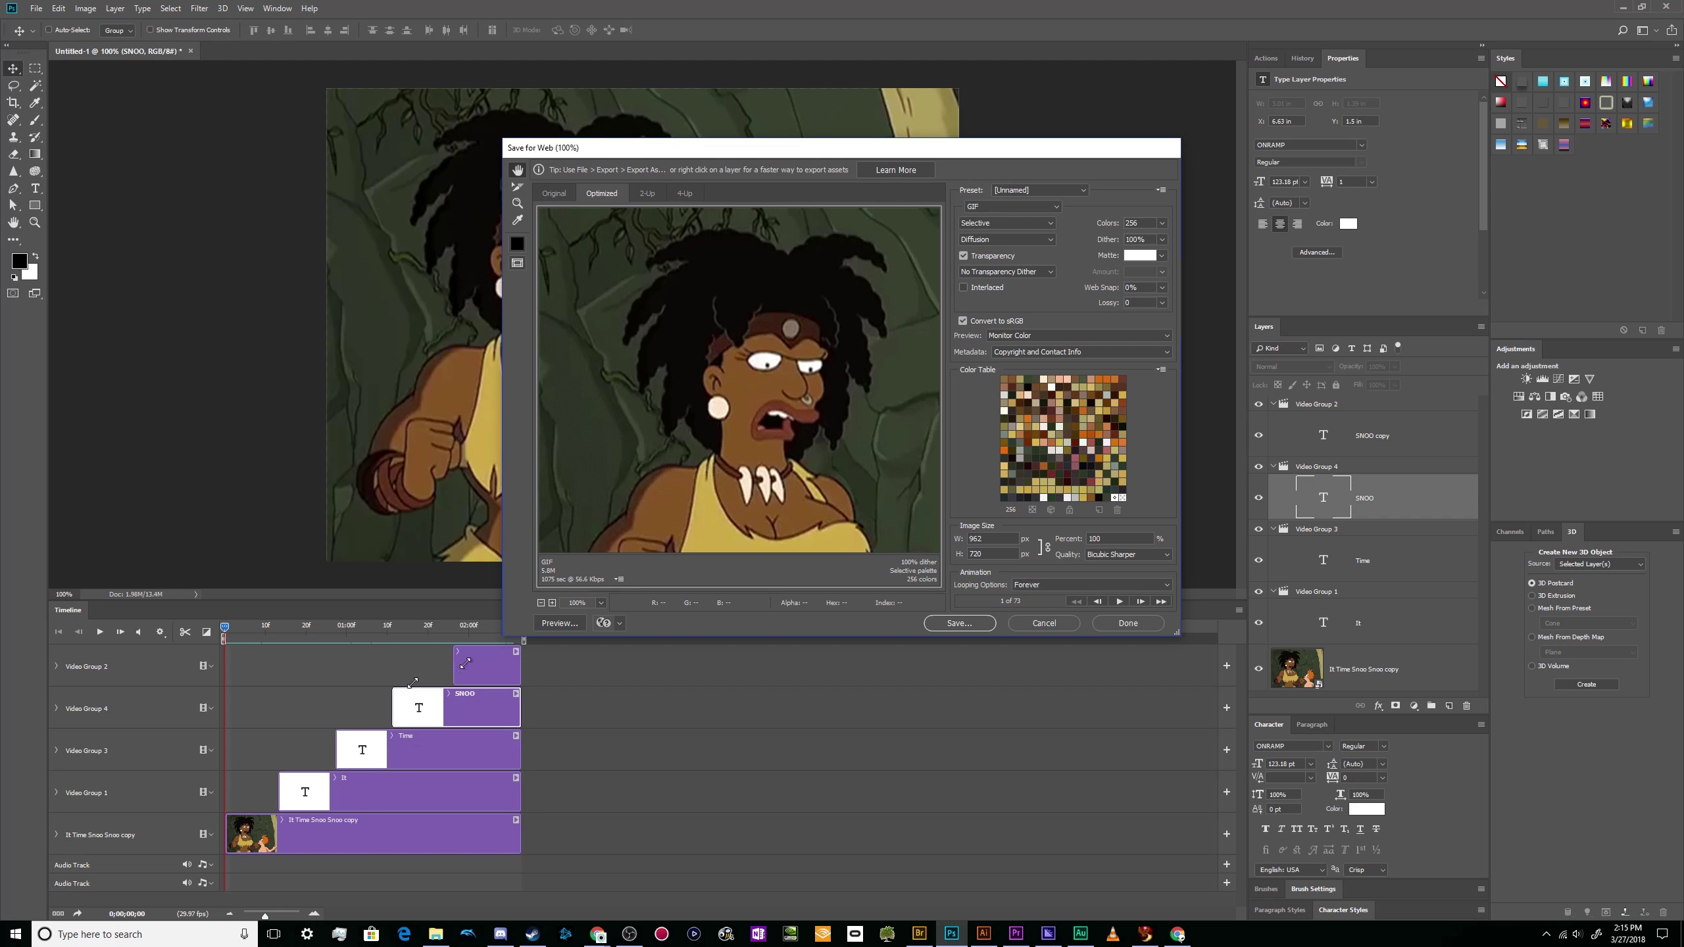
- Keep GIF looping at Forever and set the Image Size quality to Bilinear
drag(498, 637, 141, 828)
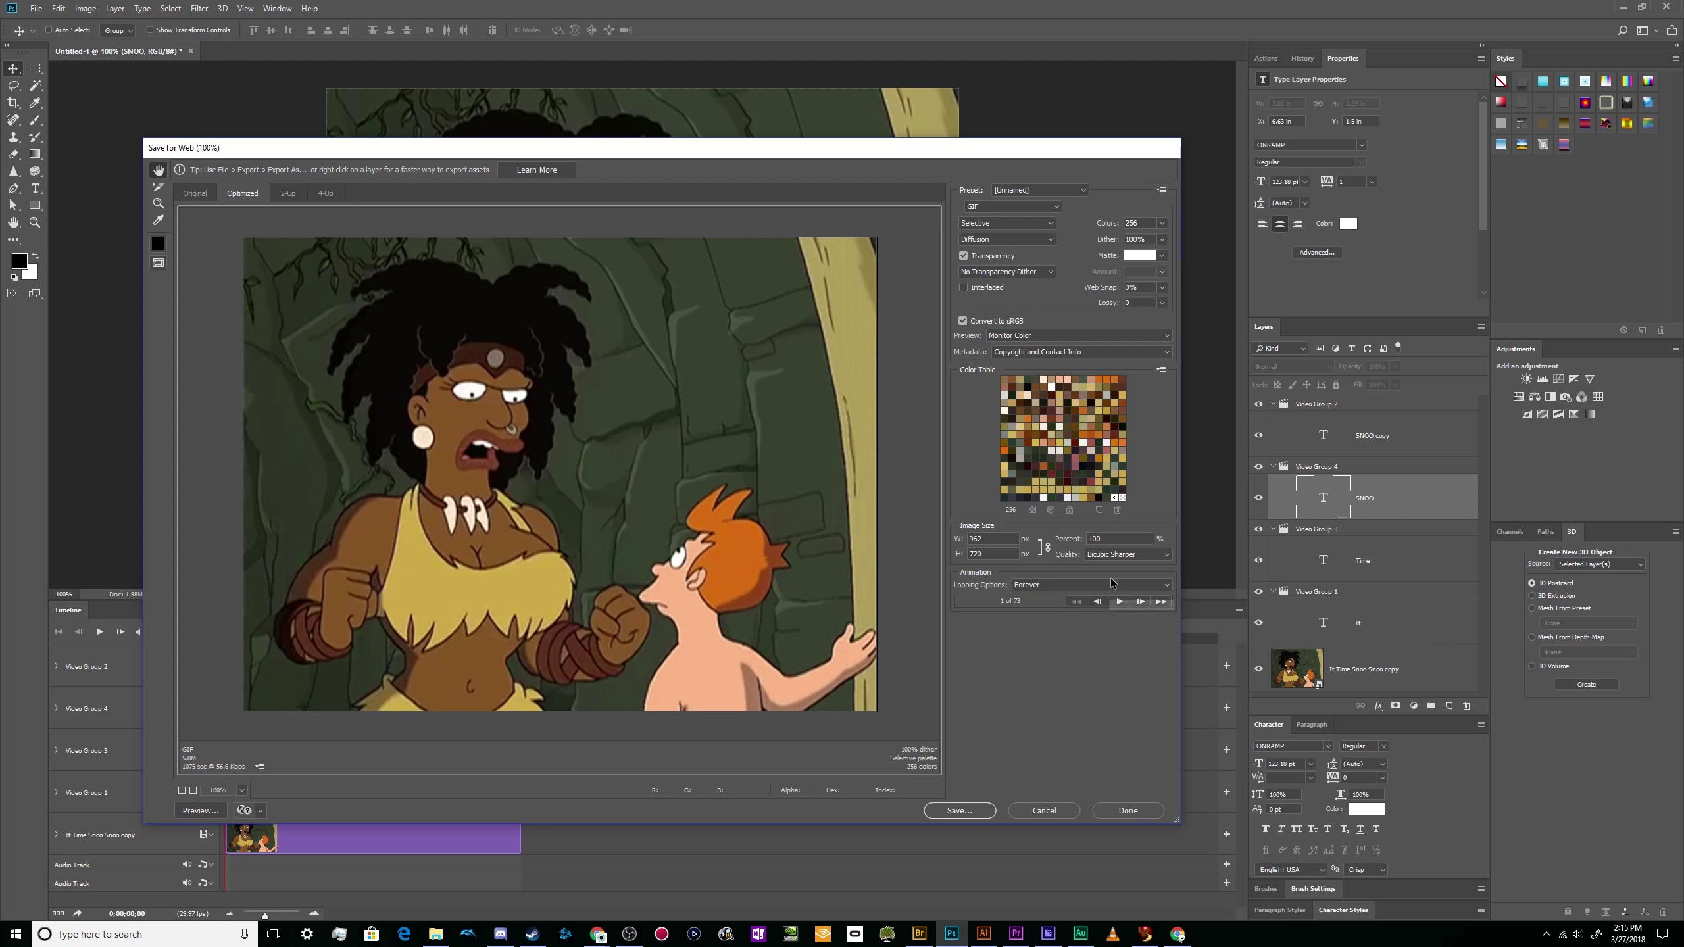
click(1061, 584)
click(1101, 589)
click(1037, 585)
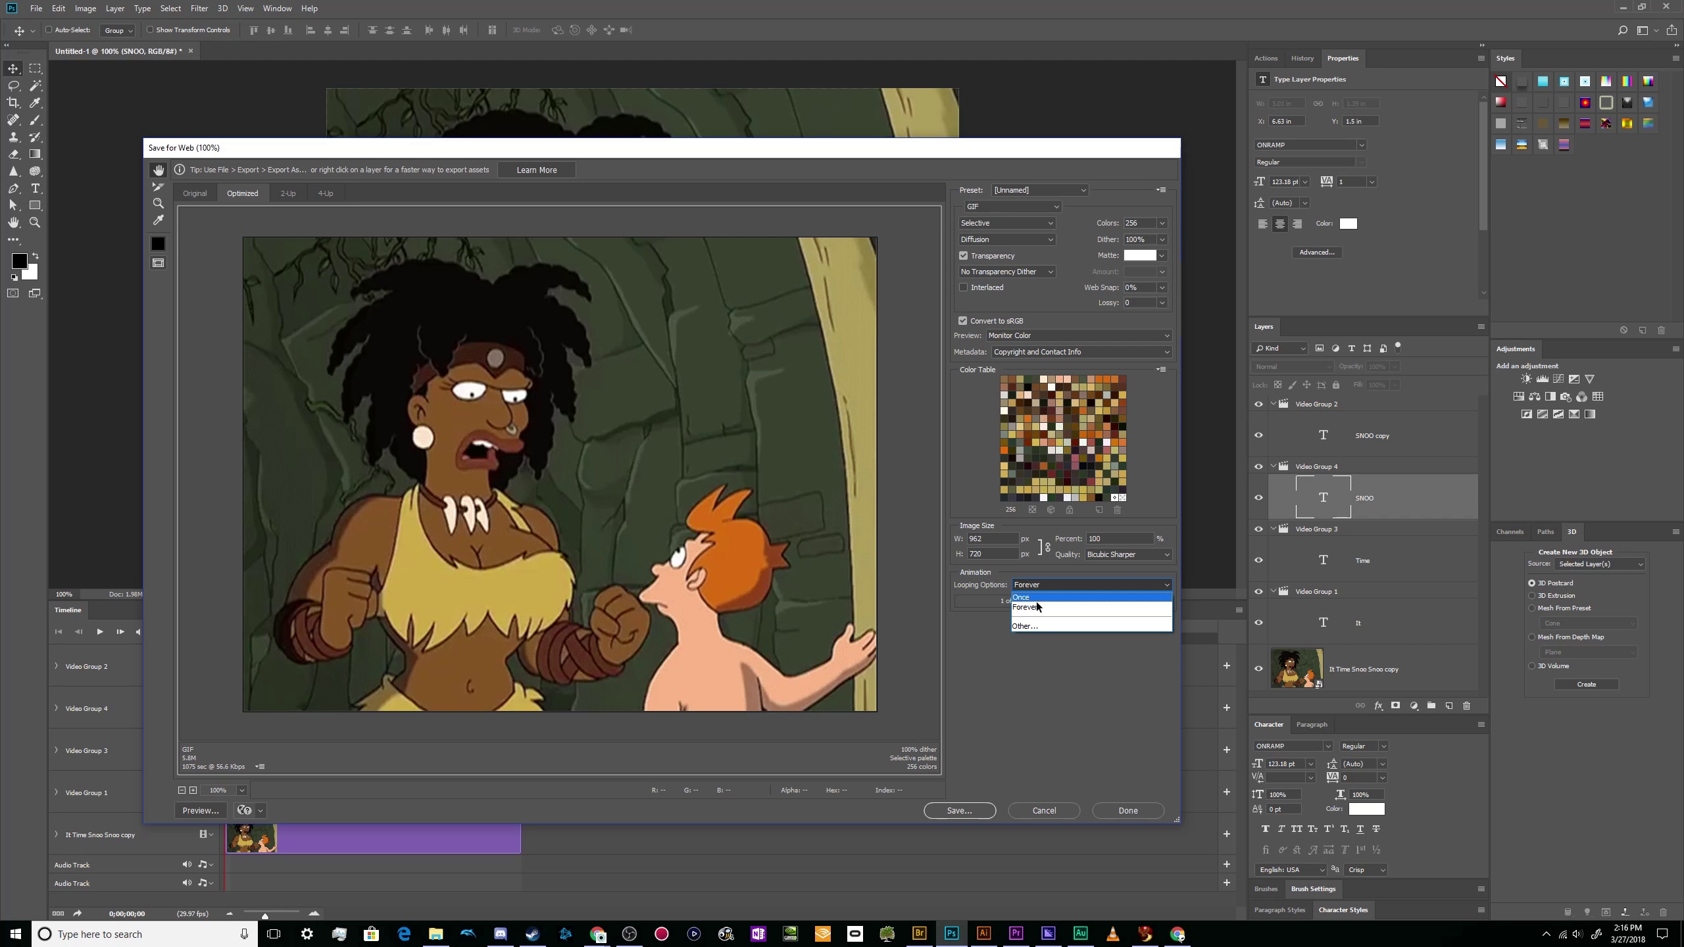
click(1037, 608)
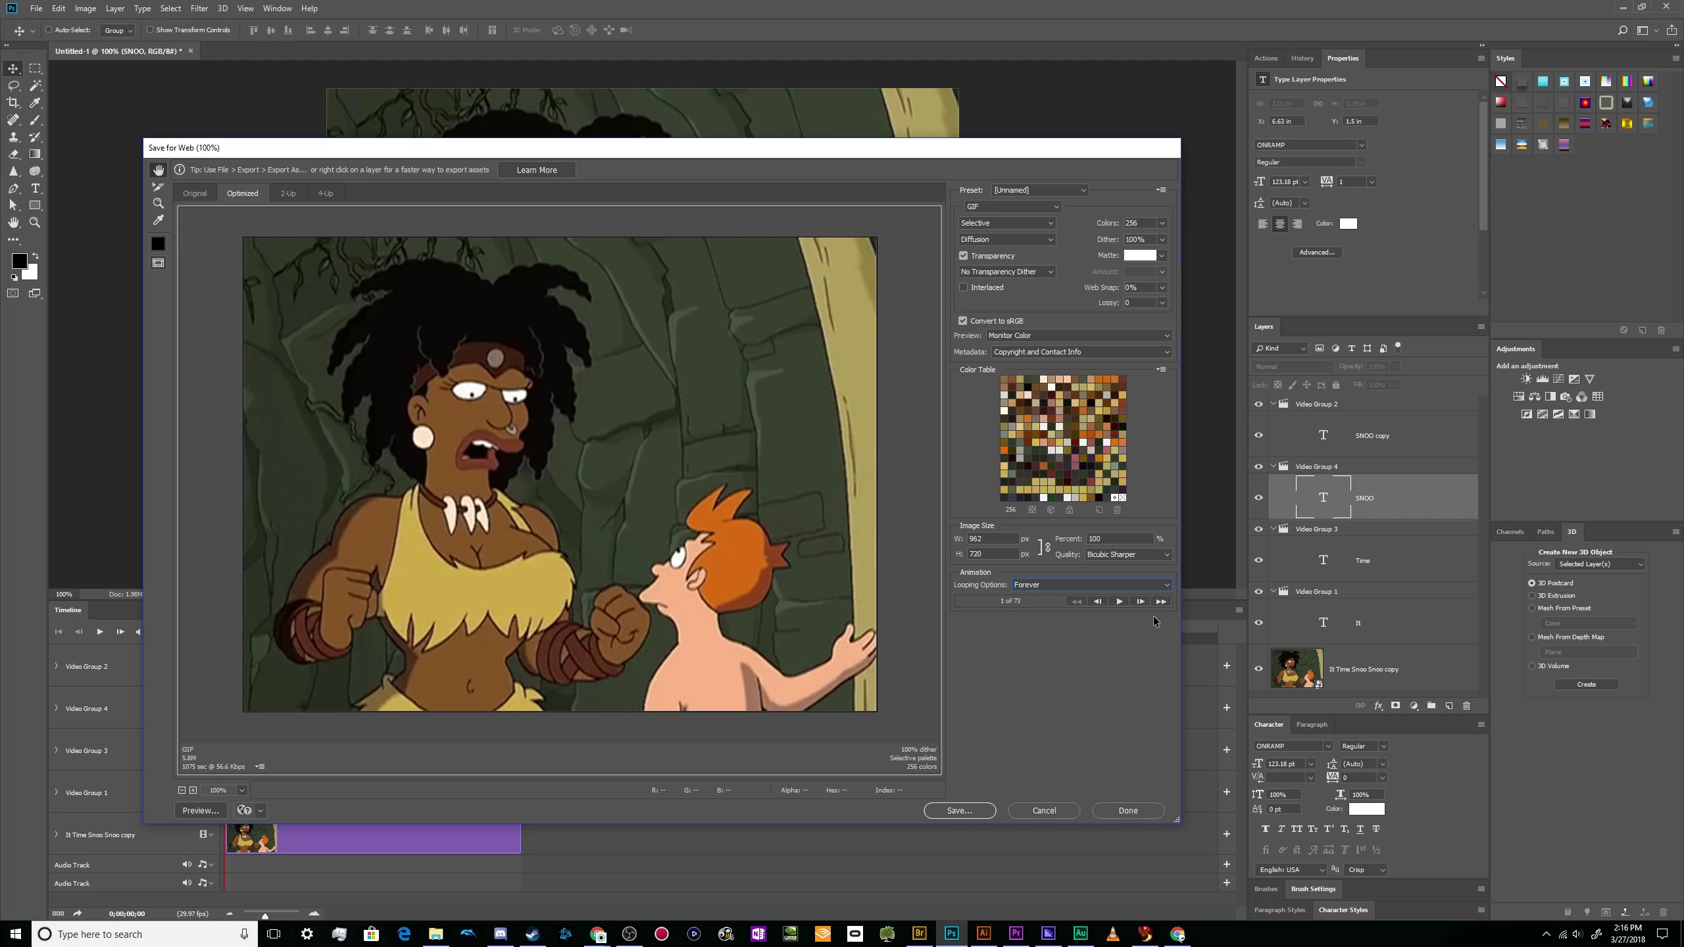
click(1137, 556)
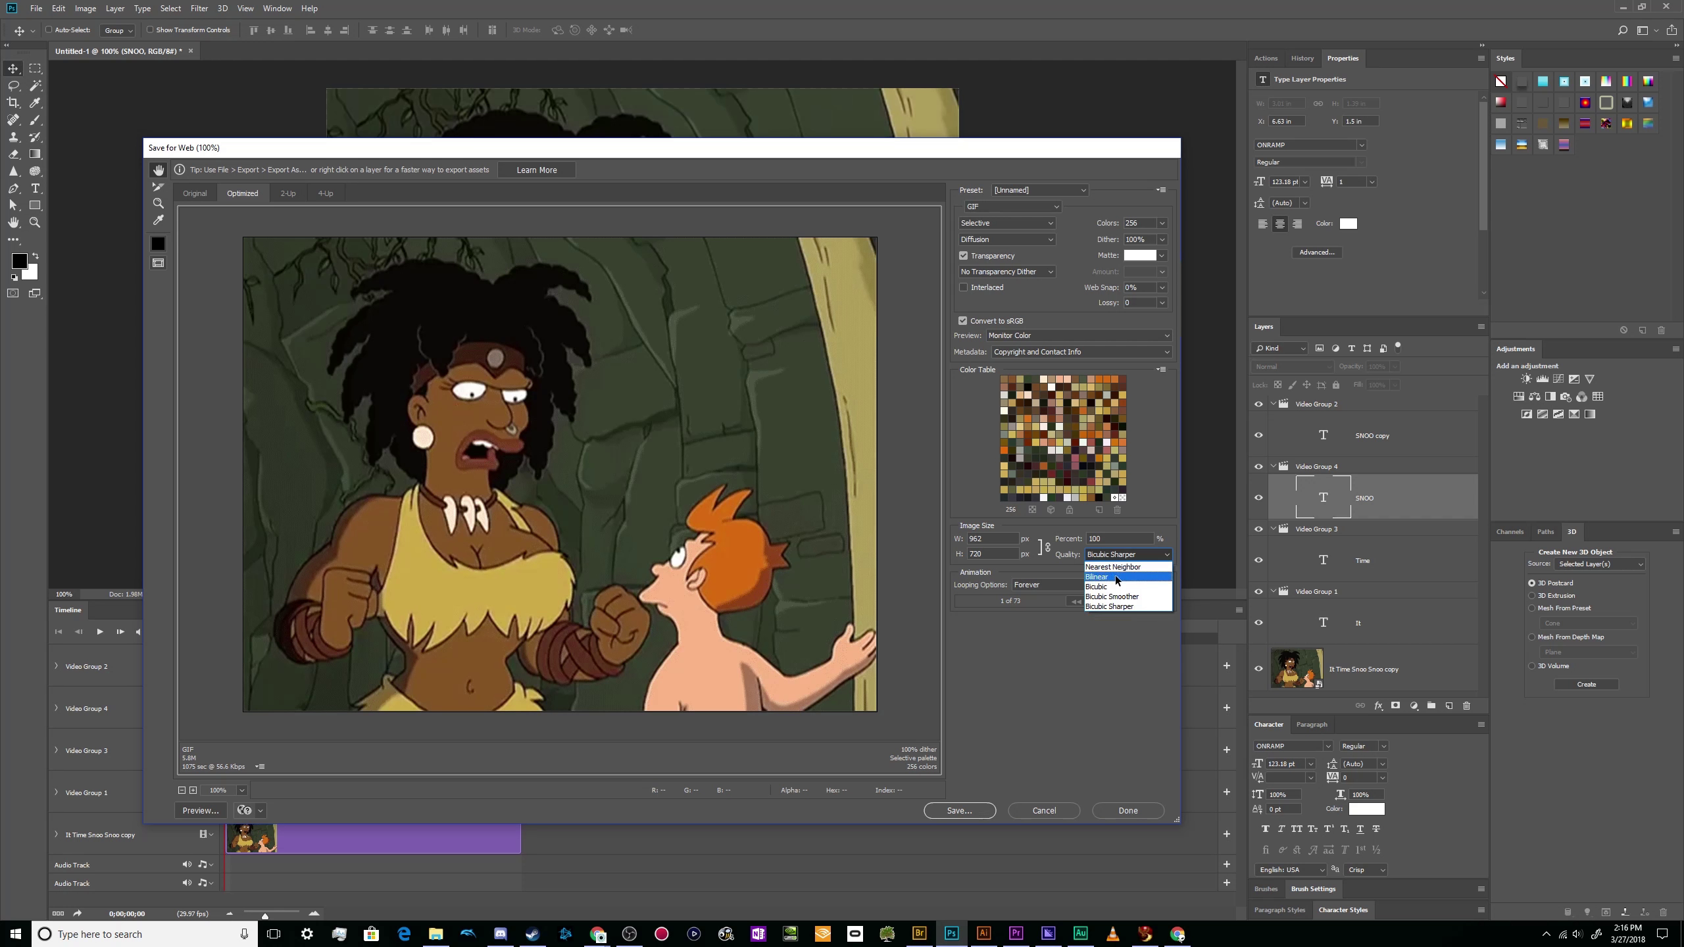
click(1097, 577)
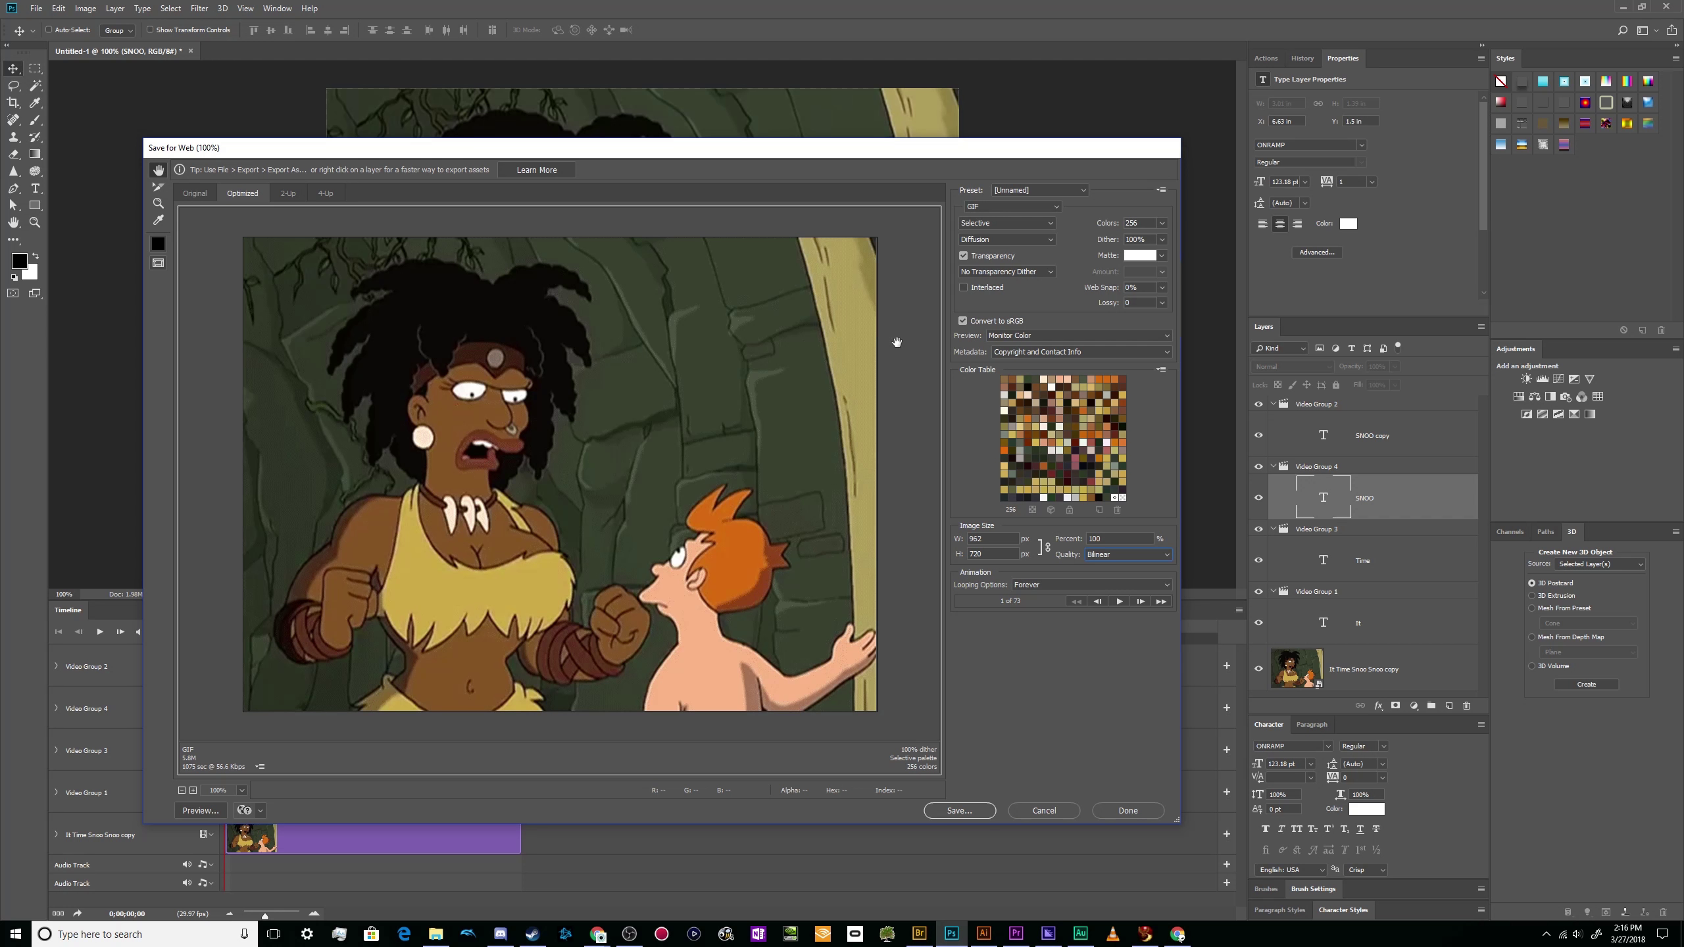
- Set the GIF dither option to No Dither
click(1011, 241)
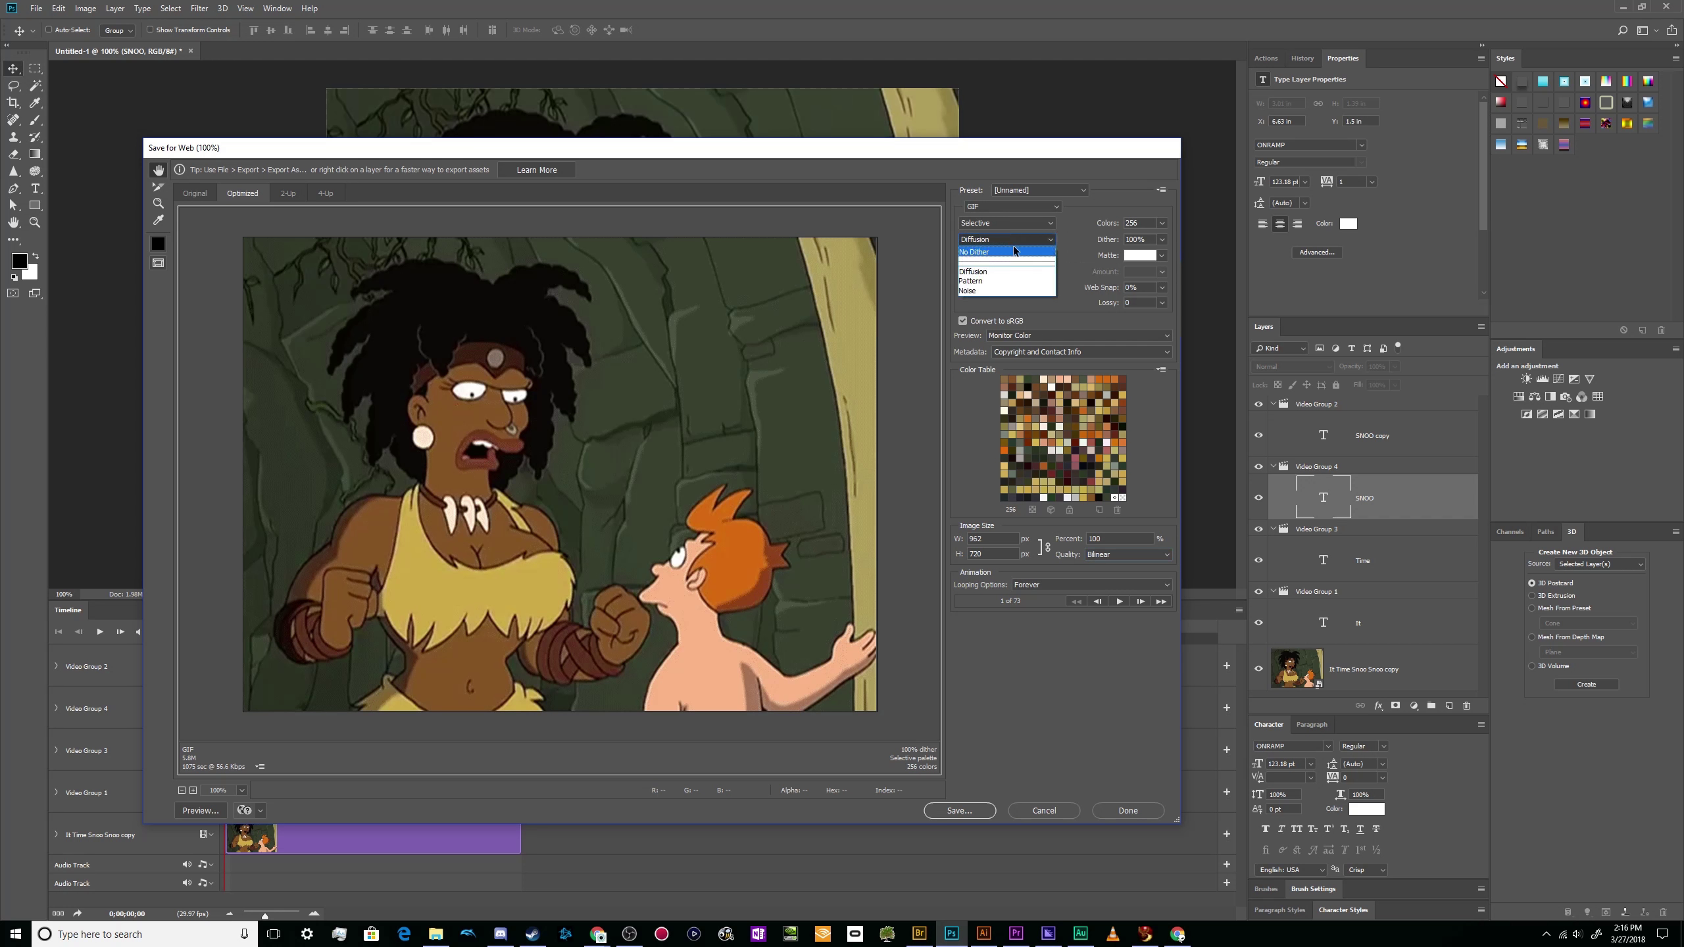
click(1013, 251)
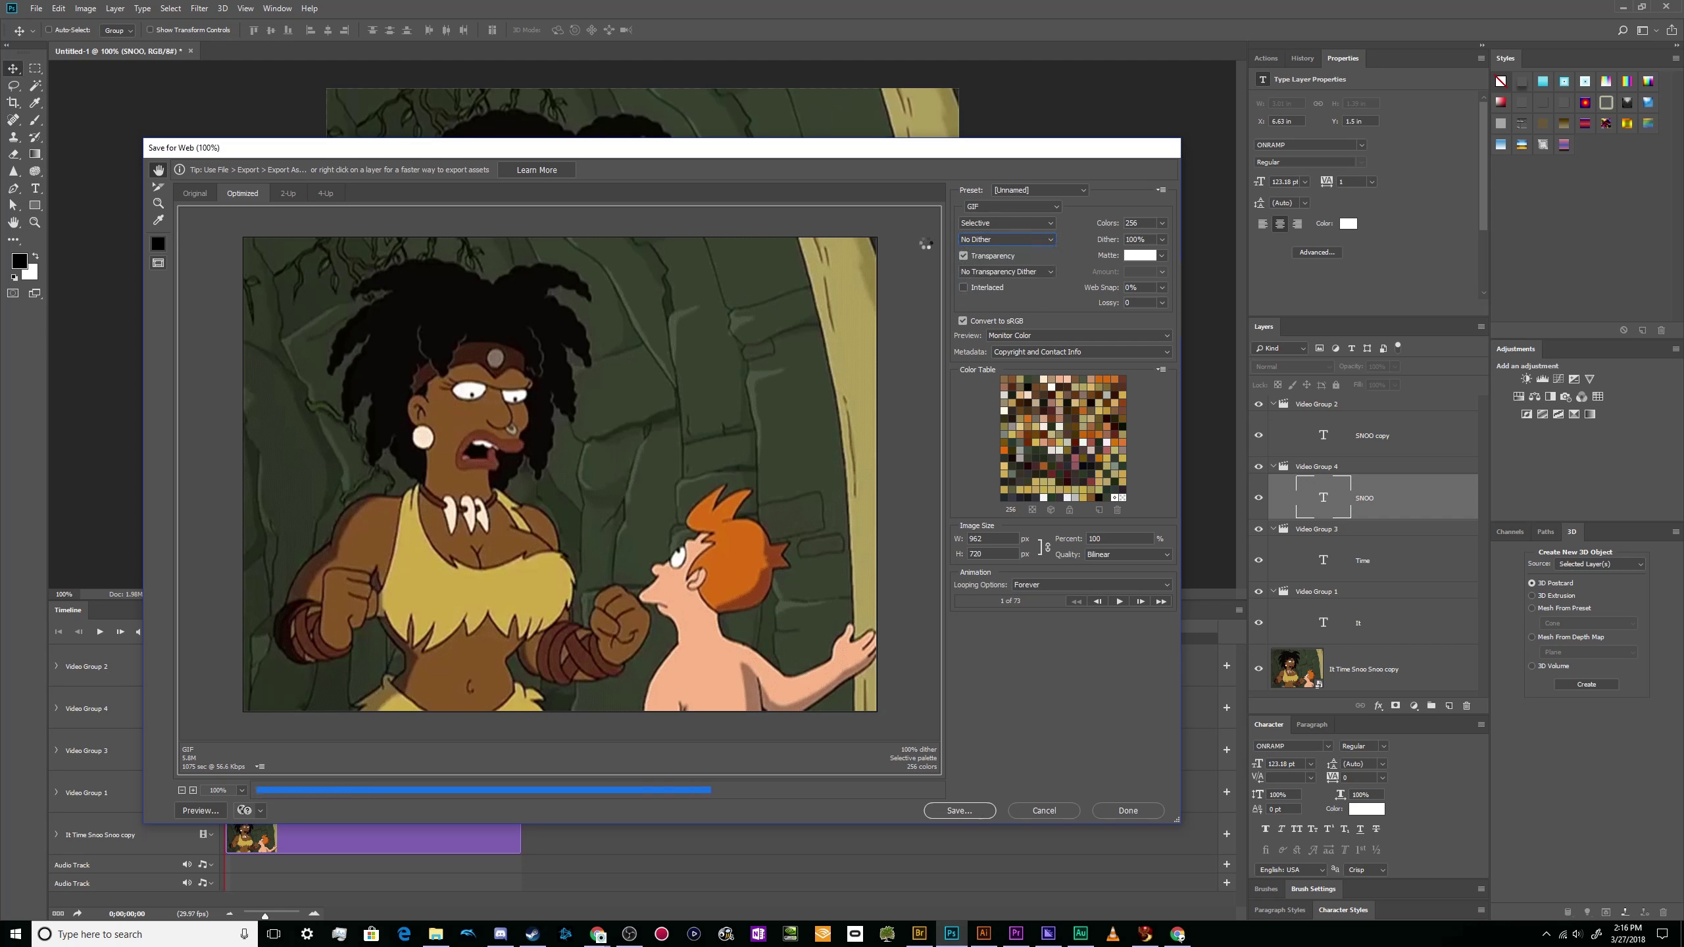
click(993, 243)
click(995, 245)
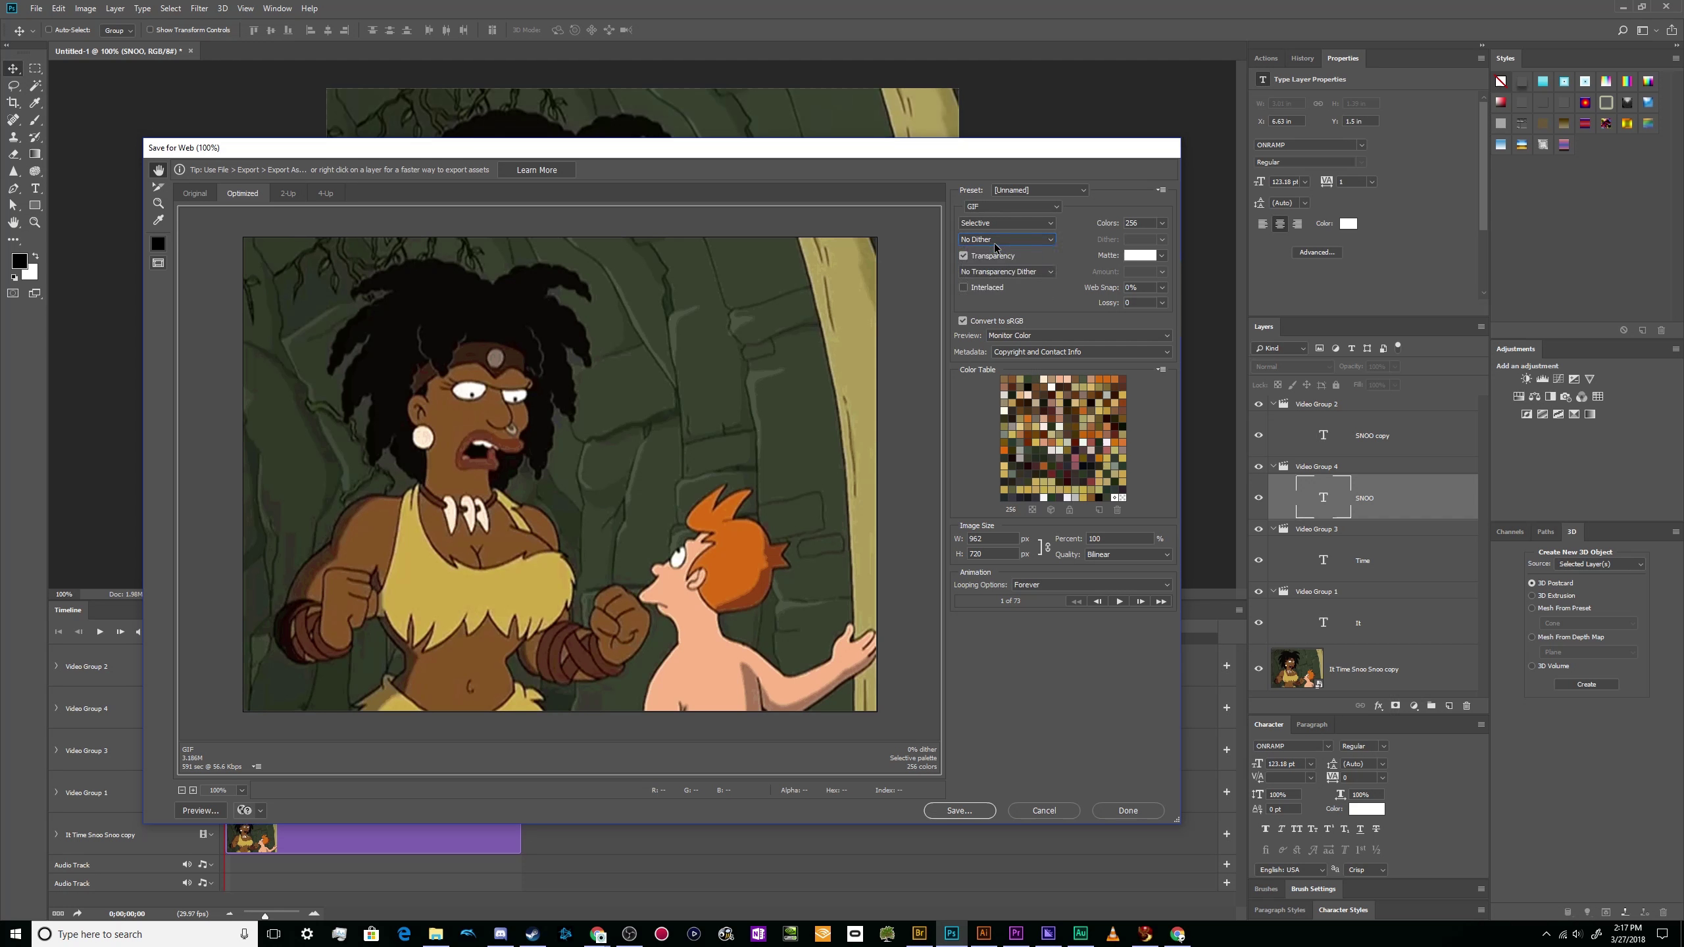
click(995, 245)
click(995, 245)
click(969, 245)
click(970, 245)
- Try a 64-colour palette, then set Colors back to 256
click(1162, 223)
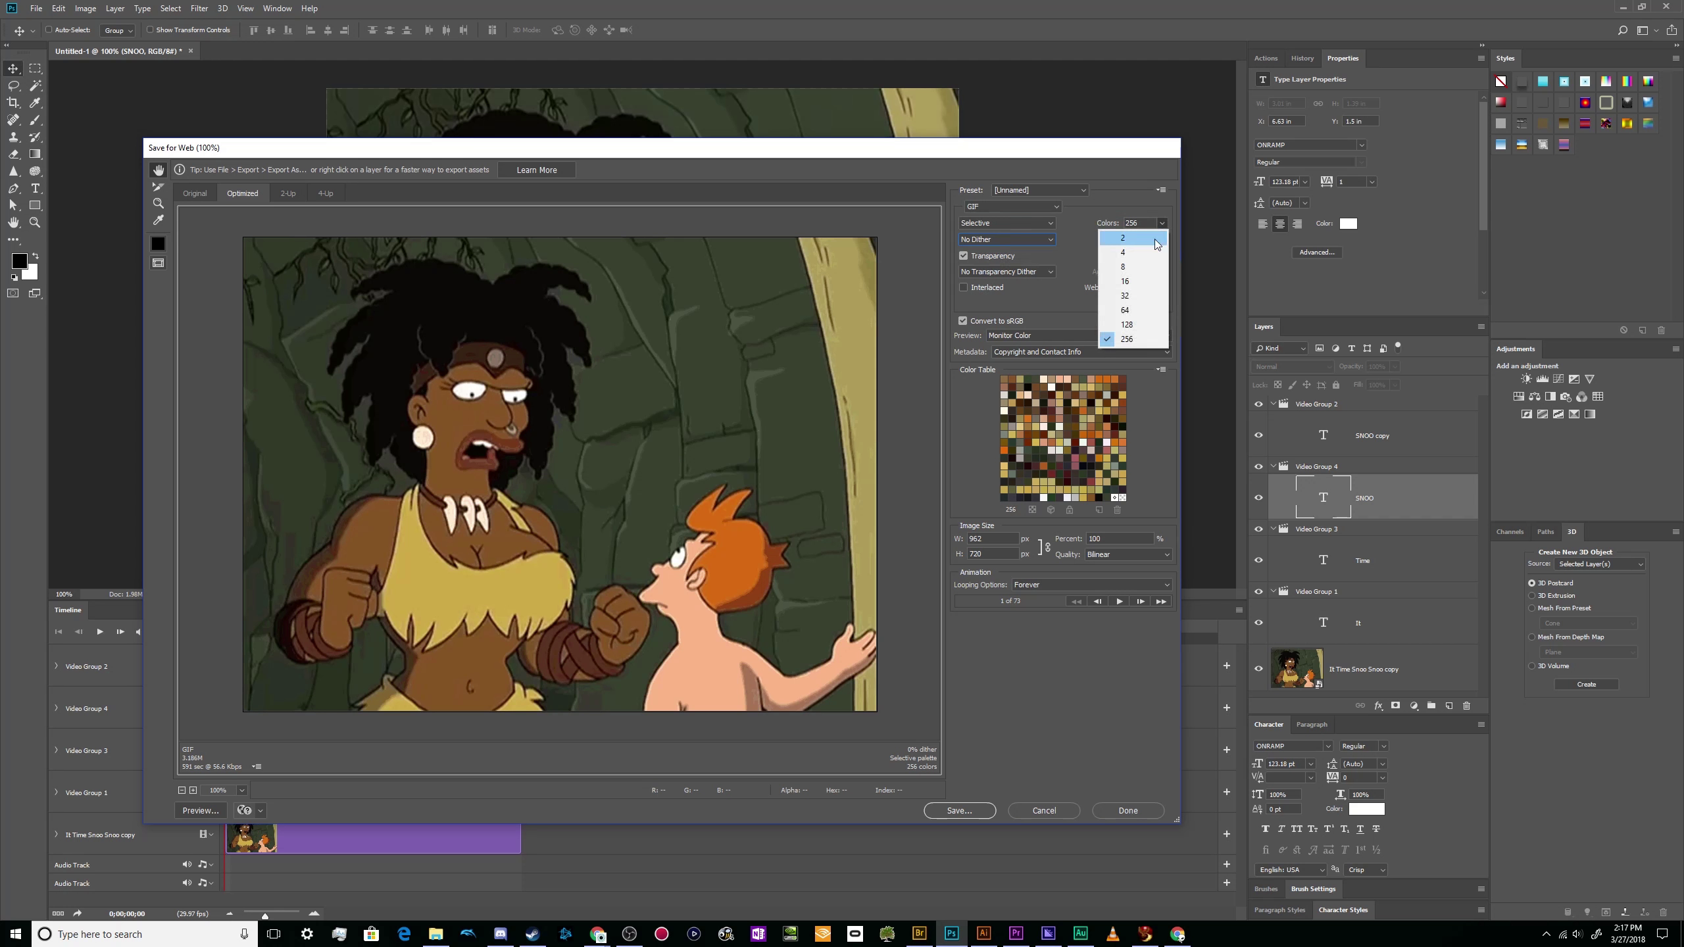
click(1109, 310)
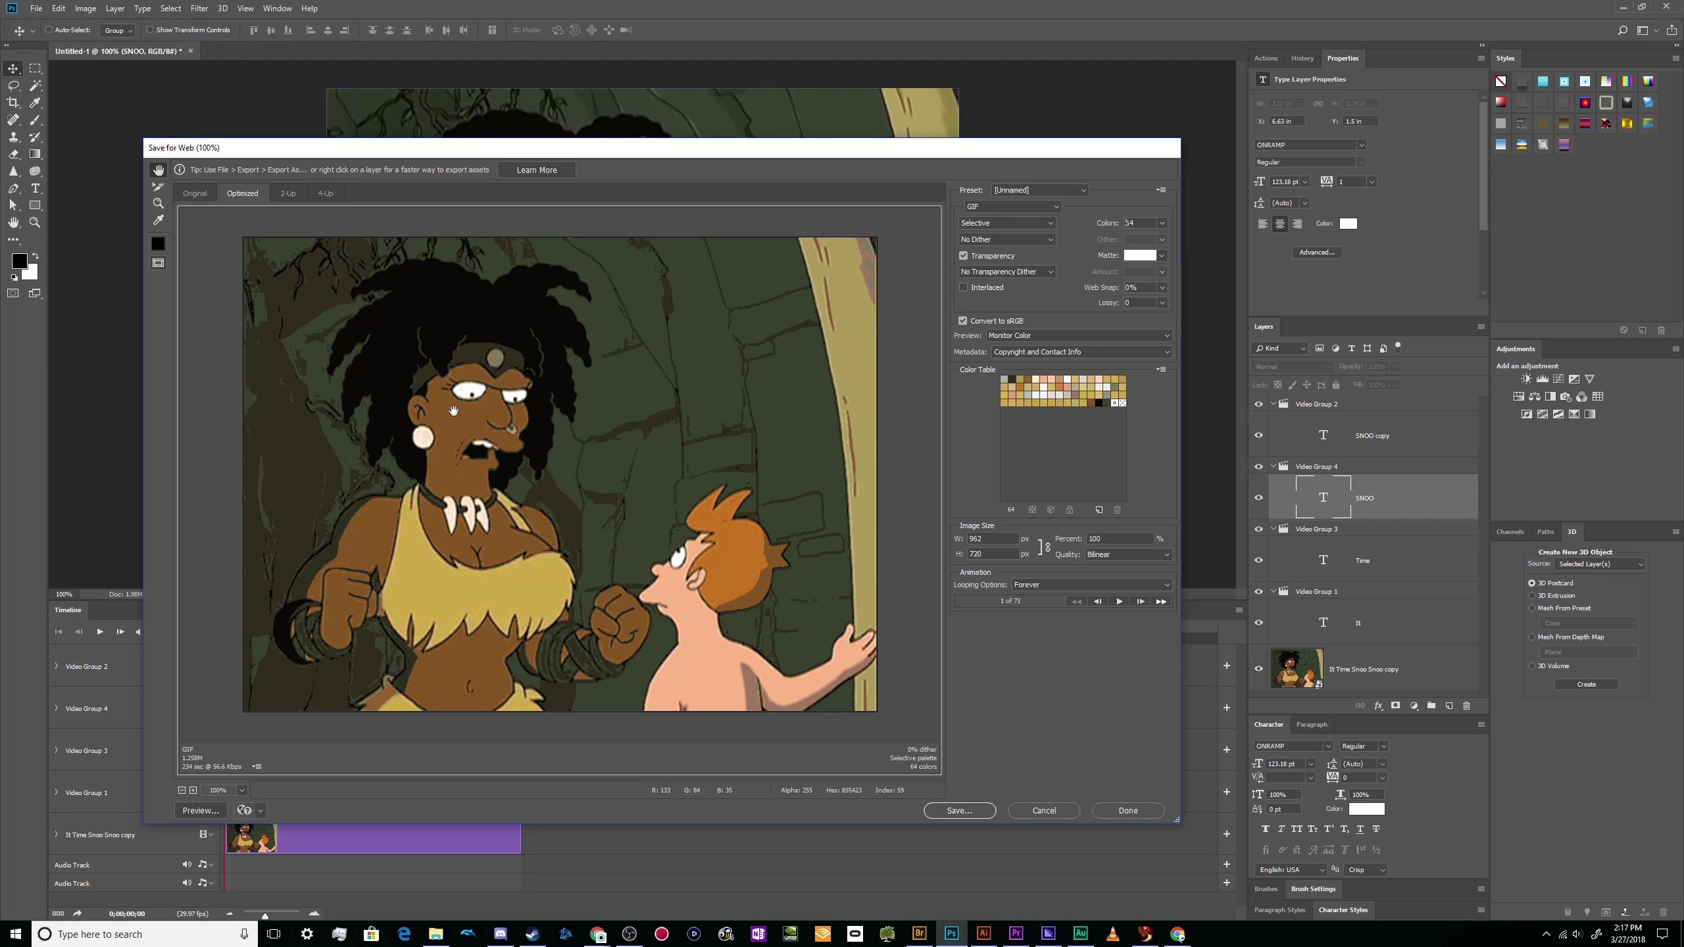
click(1162, 224)
click(1127, 339)
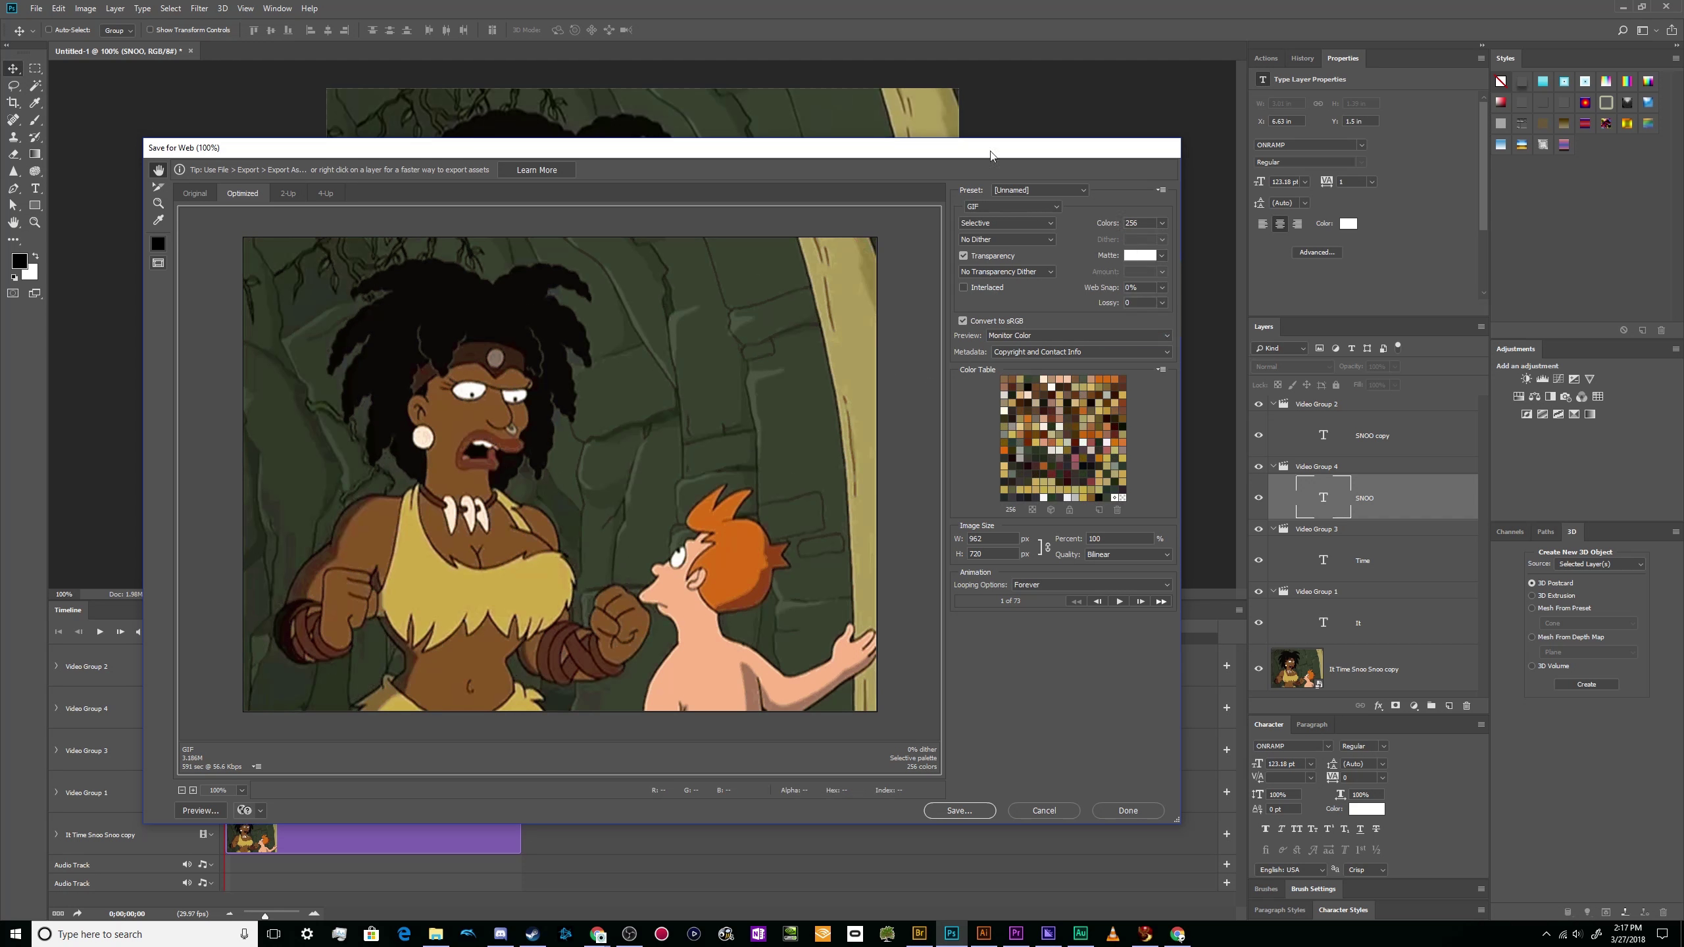
- Move the Save for Web dialog and switch dithering to Noise
drag(982, 155, 1059, 139)
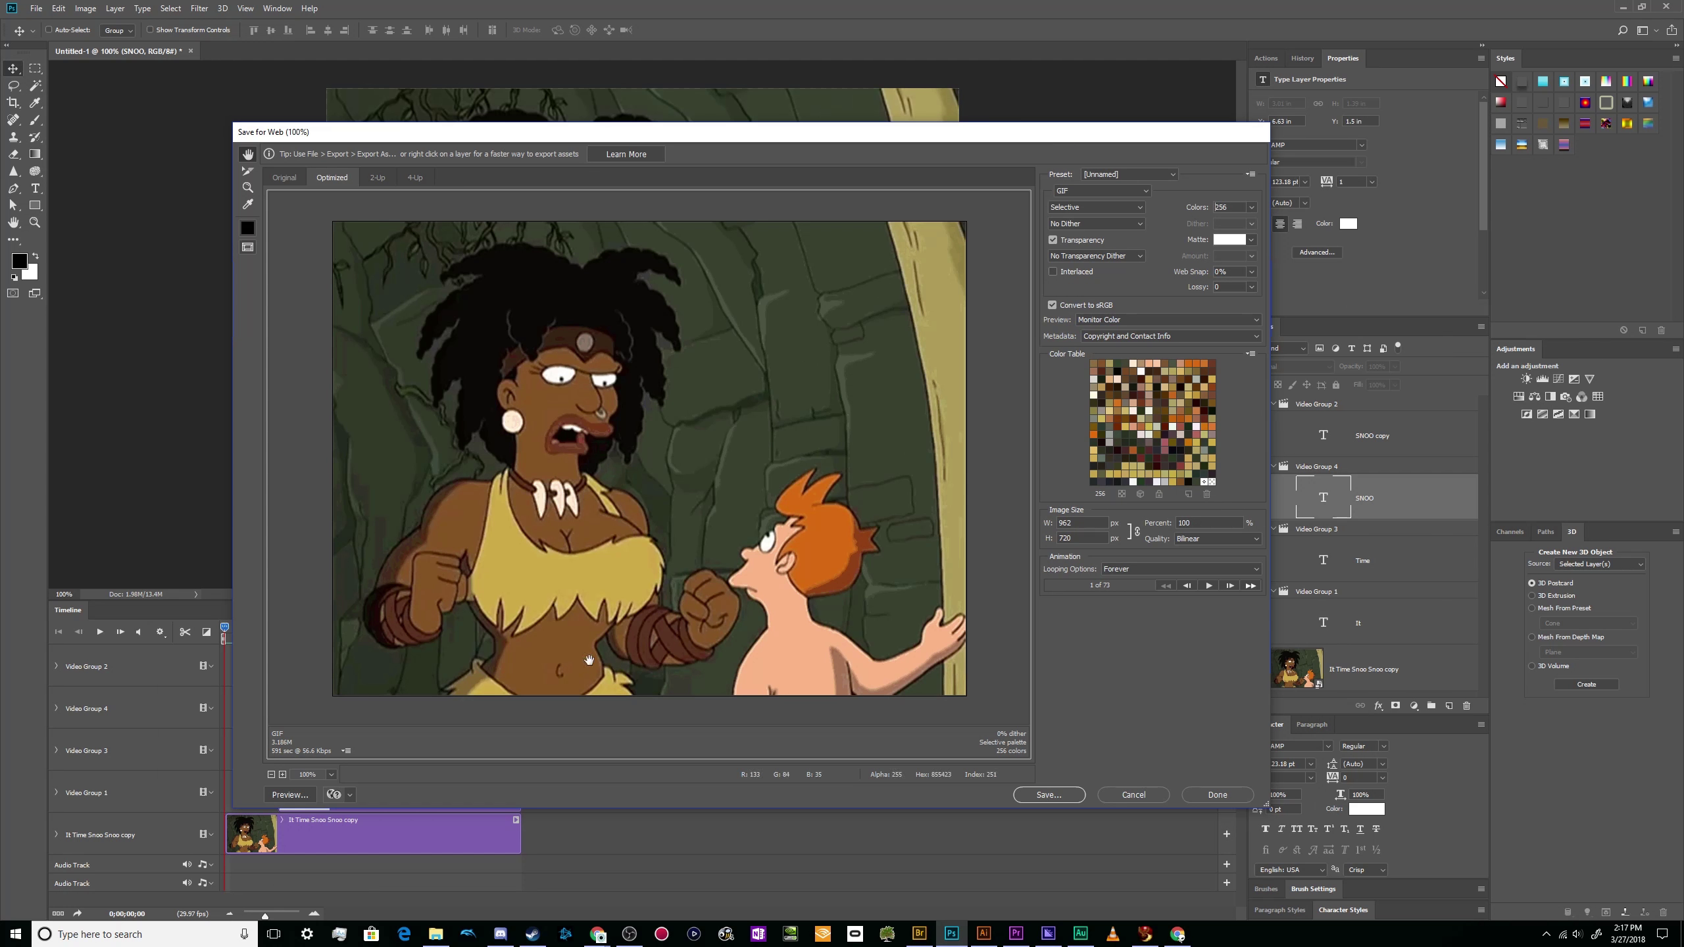
click(1251, 240)
click(1129, 207)
click(1130, 207)
click(1131, 210)
click(1130, 224)
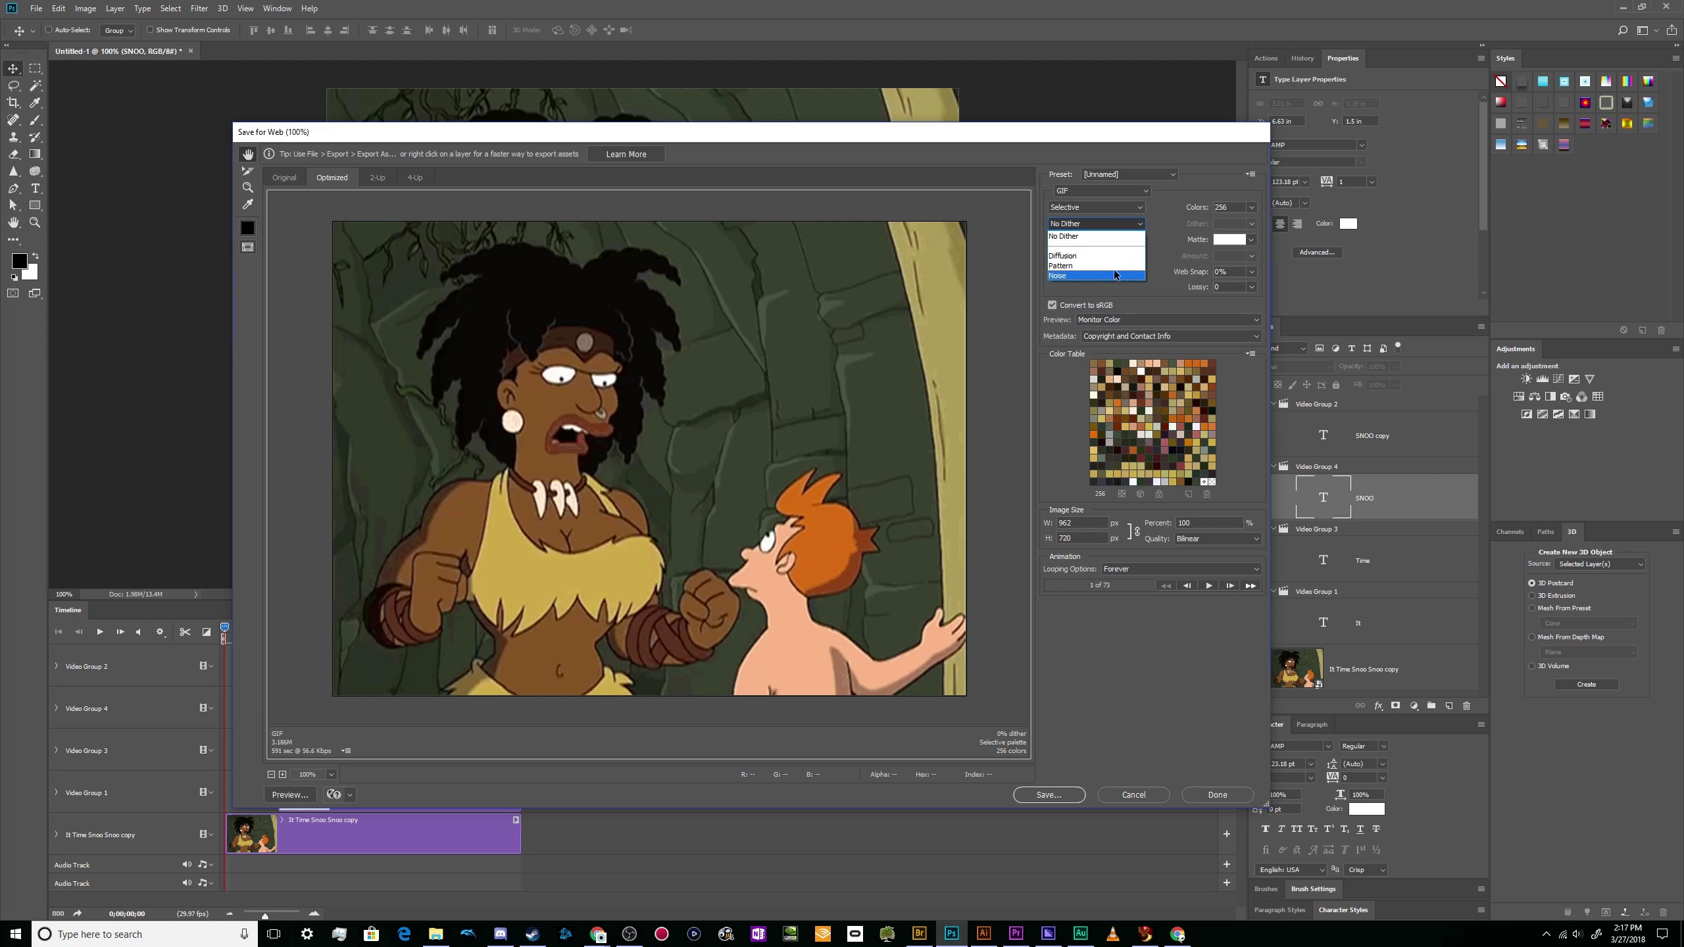
click(1120, 273)
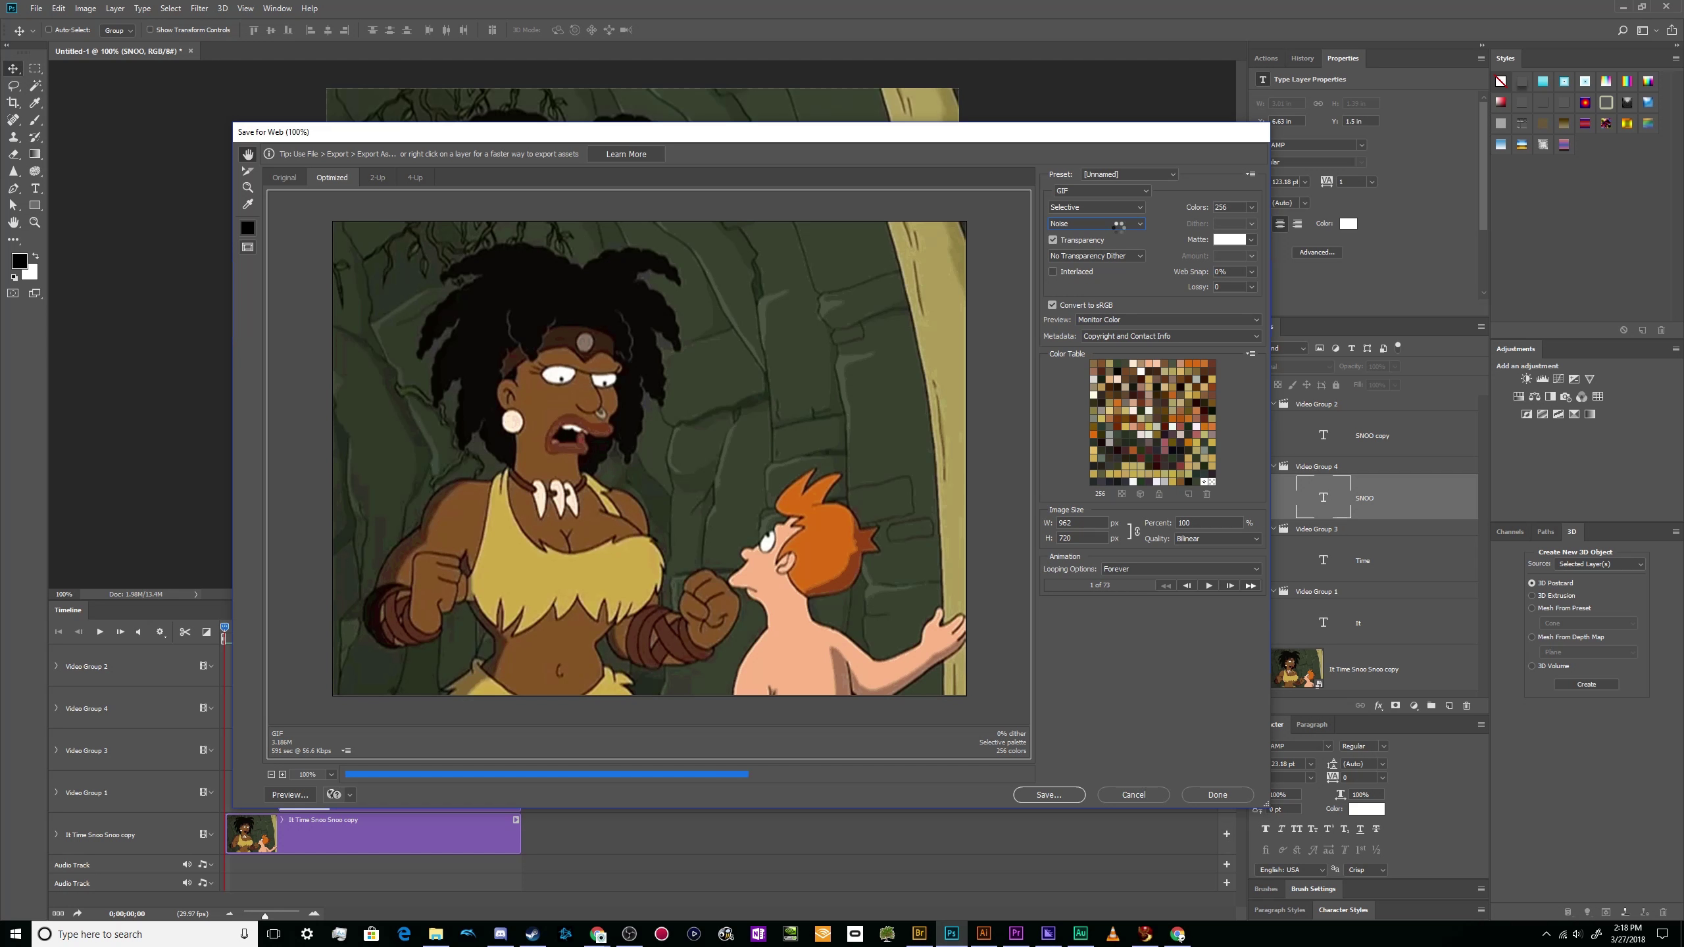
- Try Diffusion dithering, then settle on Pattern
click(1121, 225)
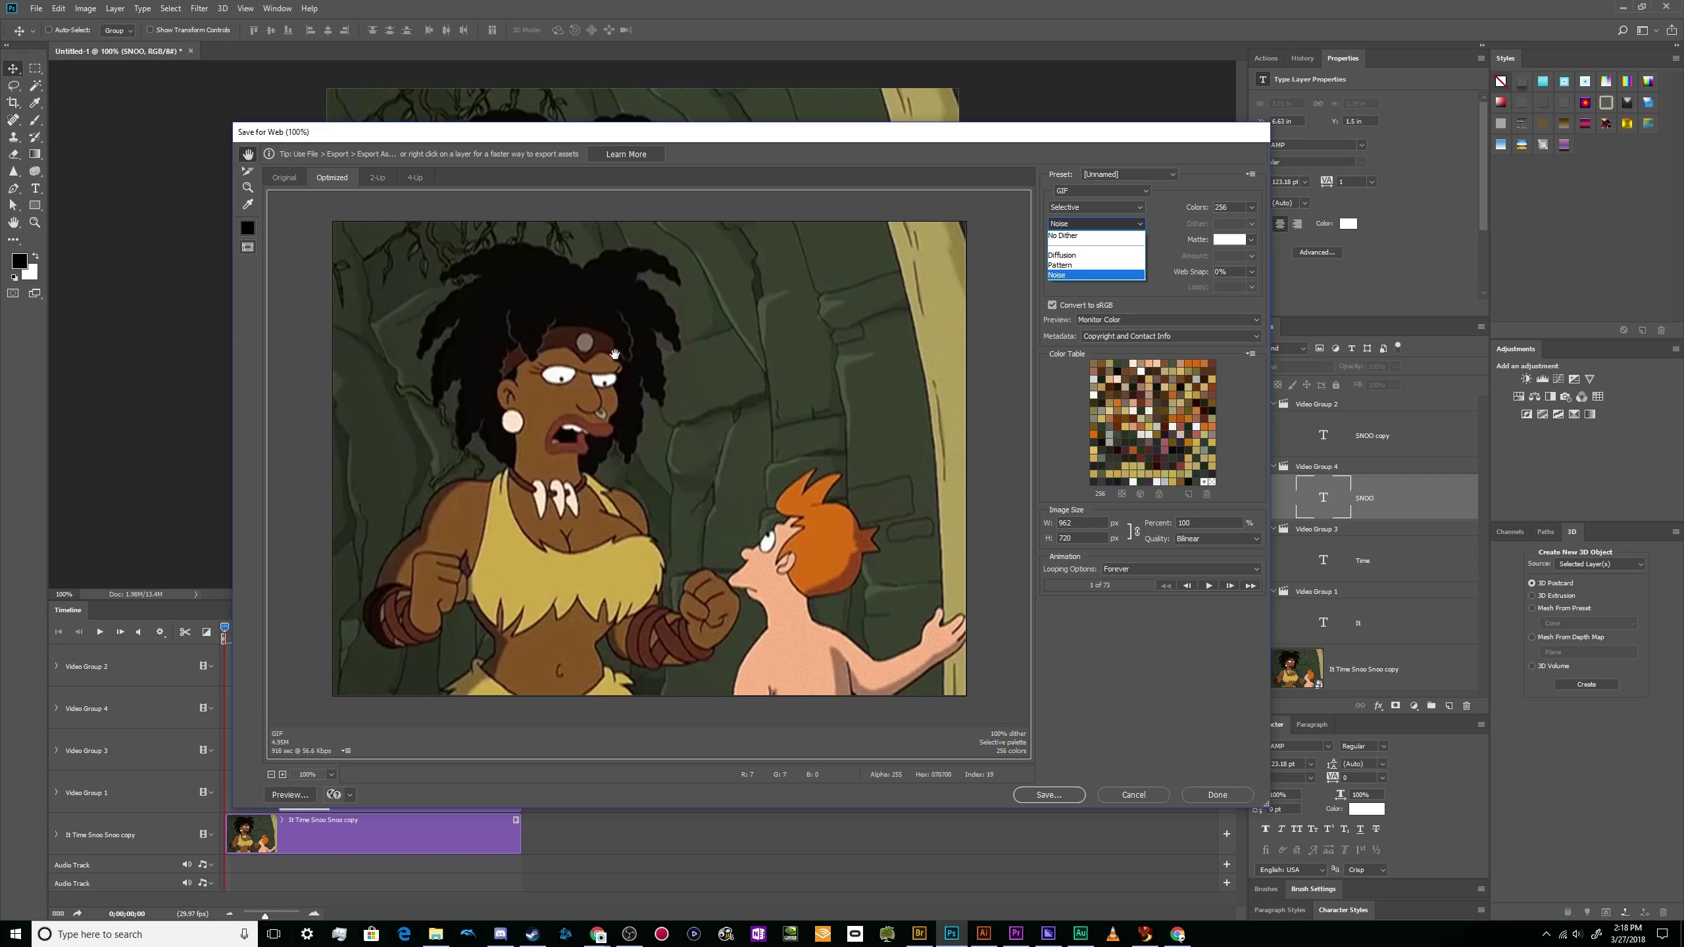
click(1094, 256)
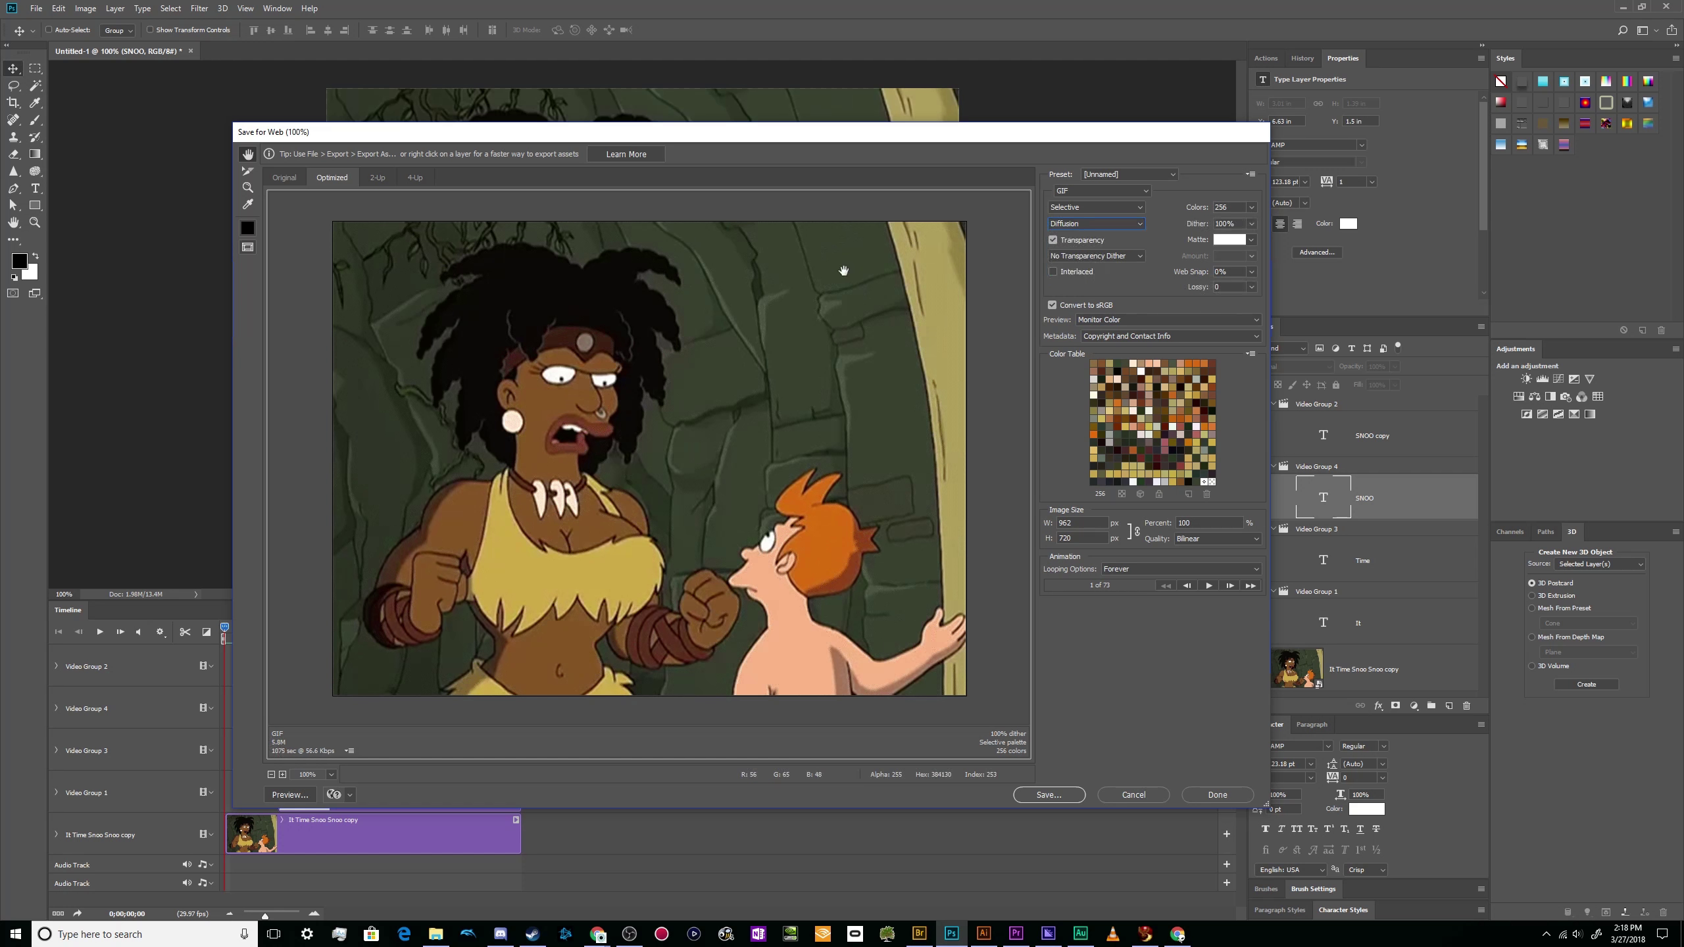
click(1124, 229)
click(1116, 263)
drag(870, 138, 803, 117)
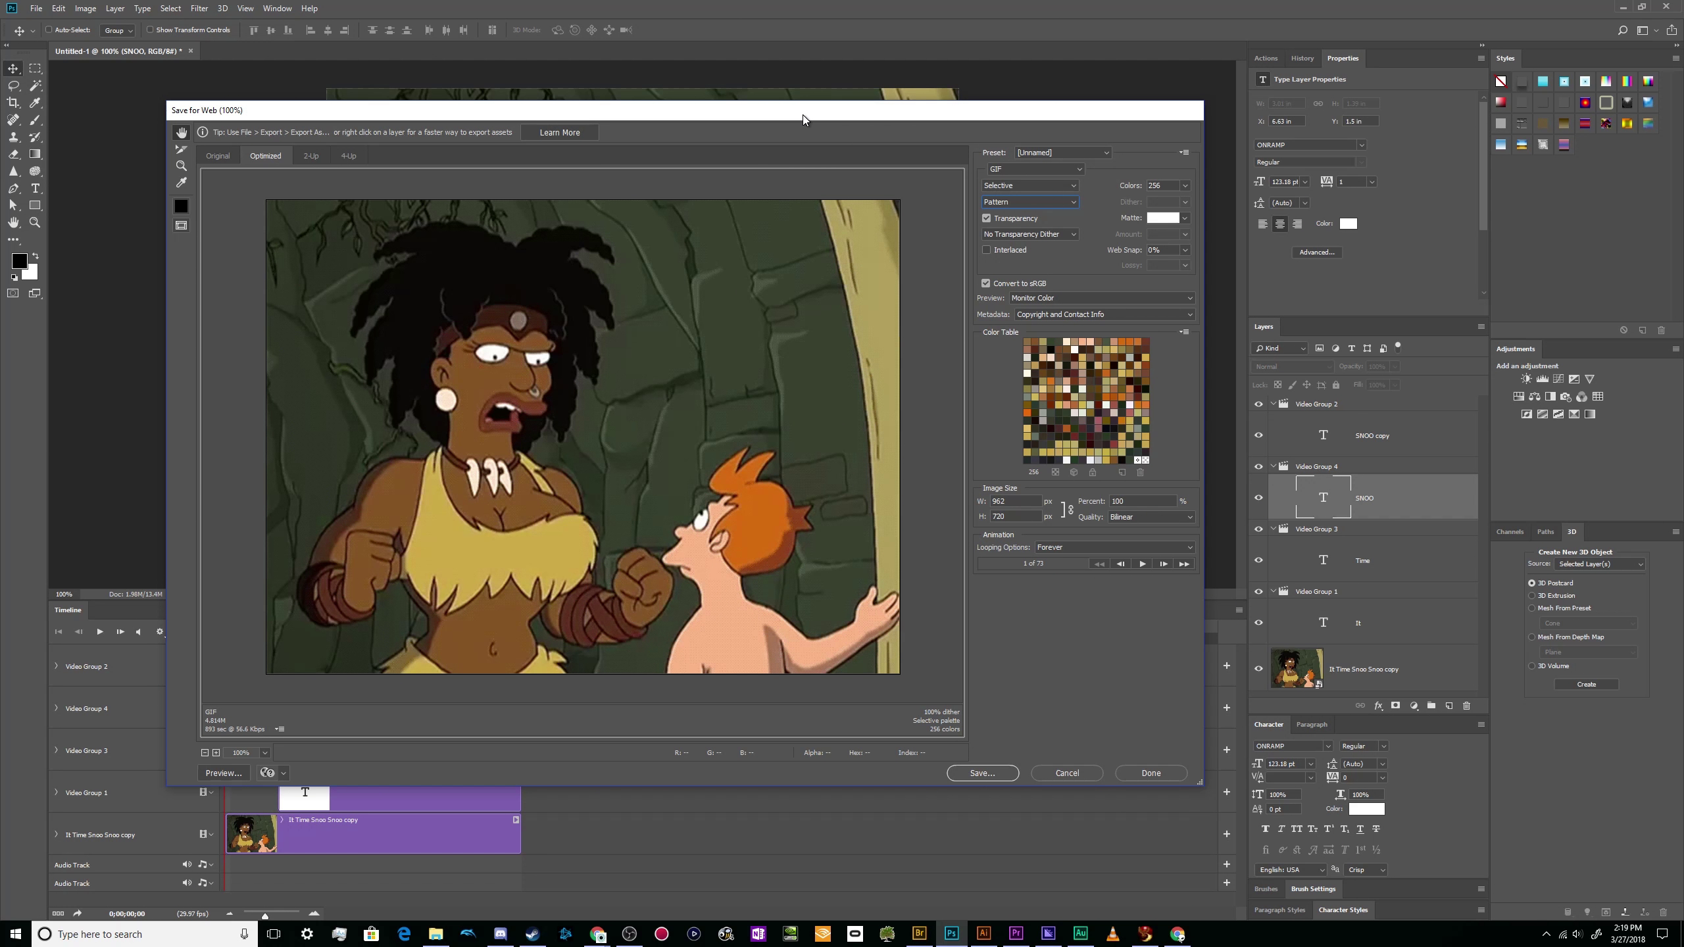
drag(803, 116, 835, 95)
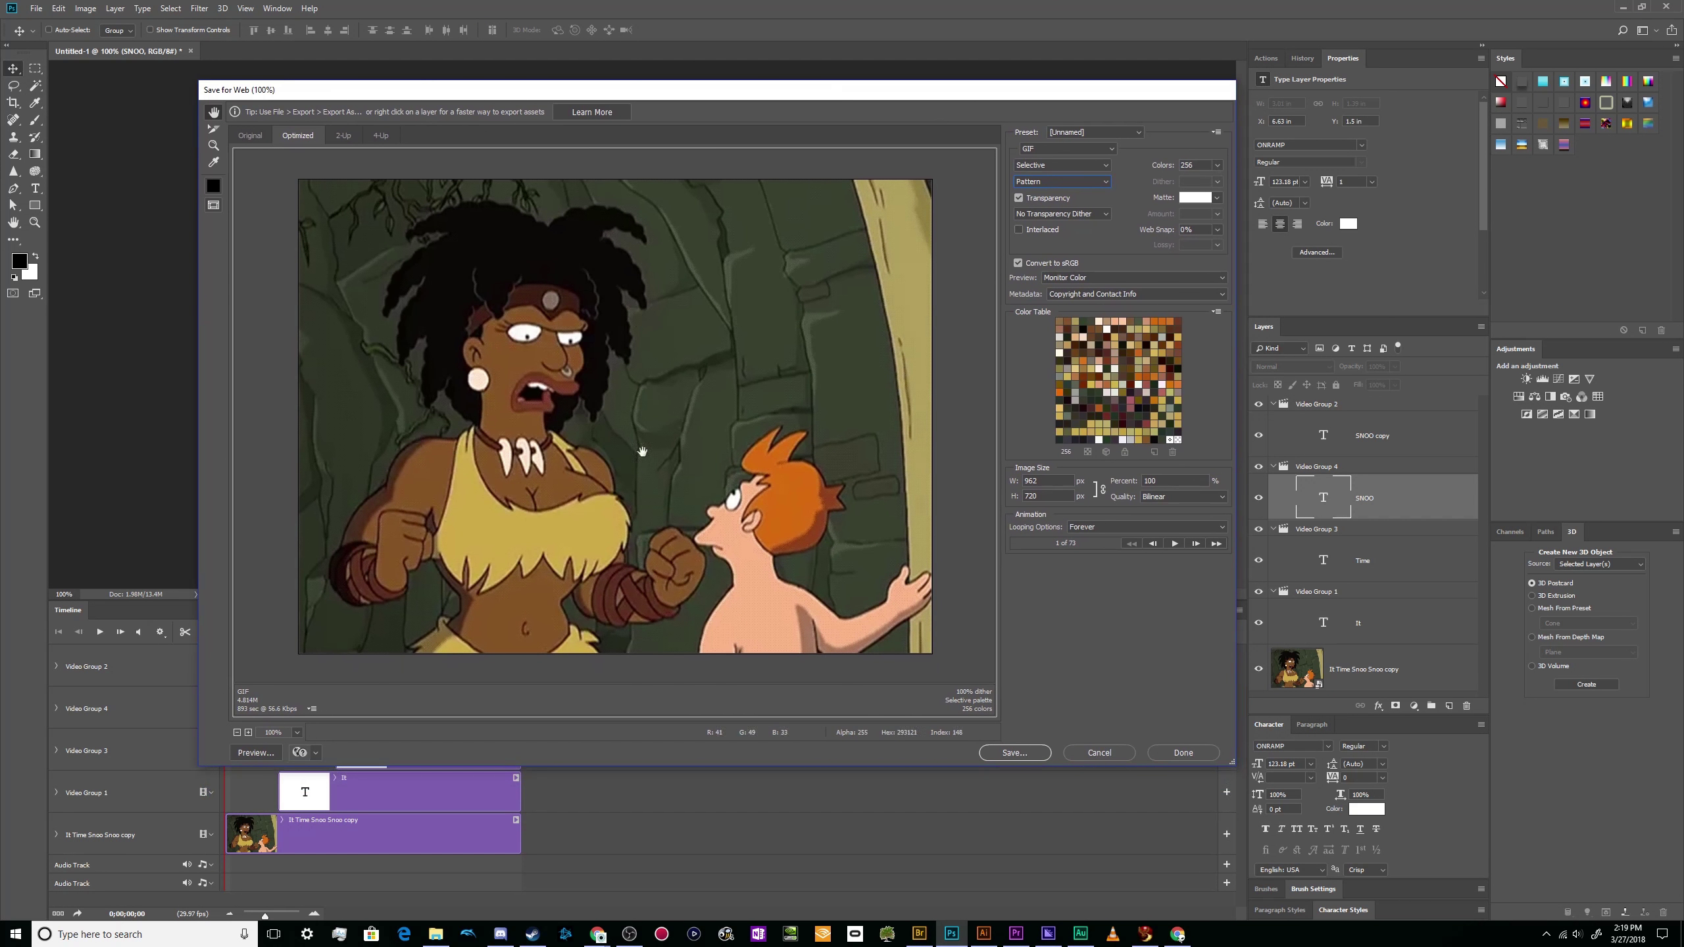
click(1050, 165)
click(1050, 165)
click(1051, 165)
click(1051, 164)
click(1051, 165)
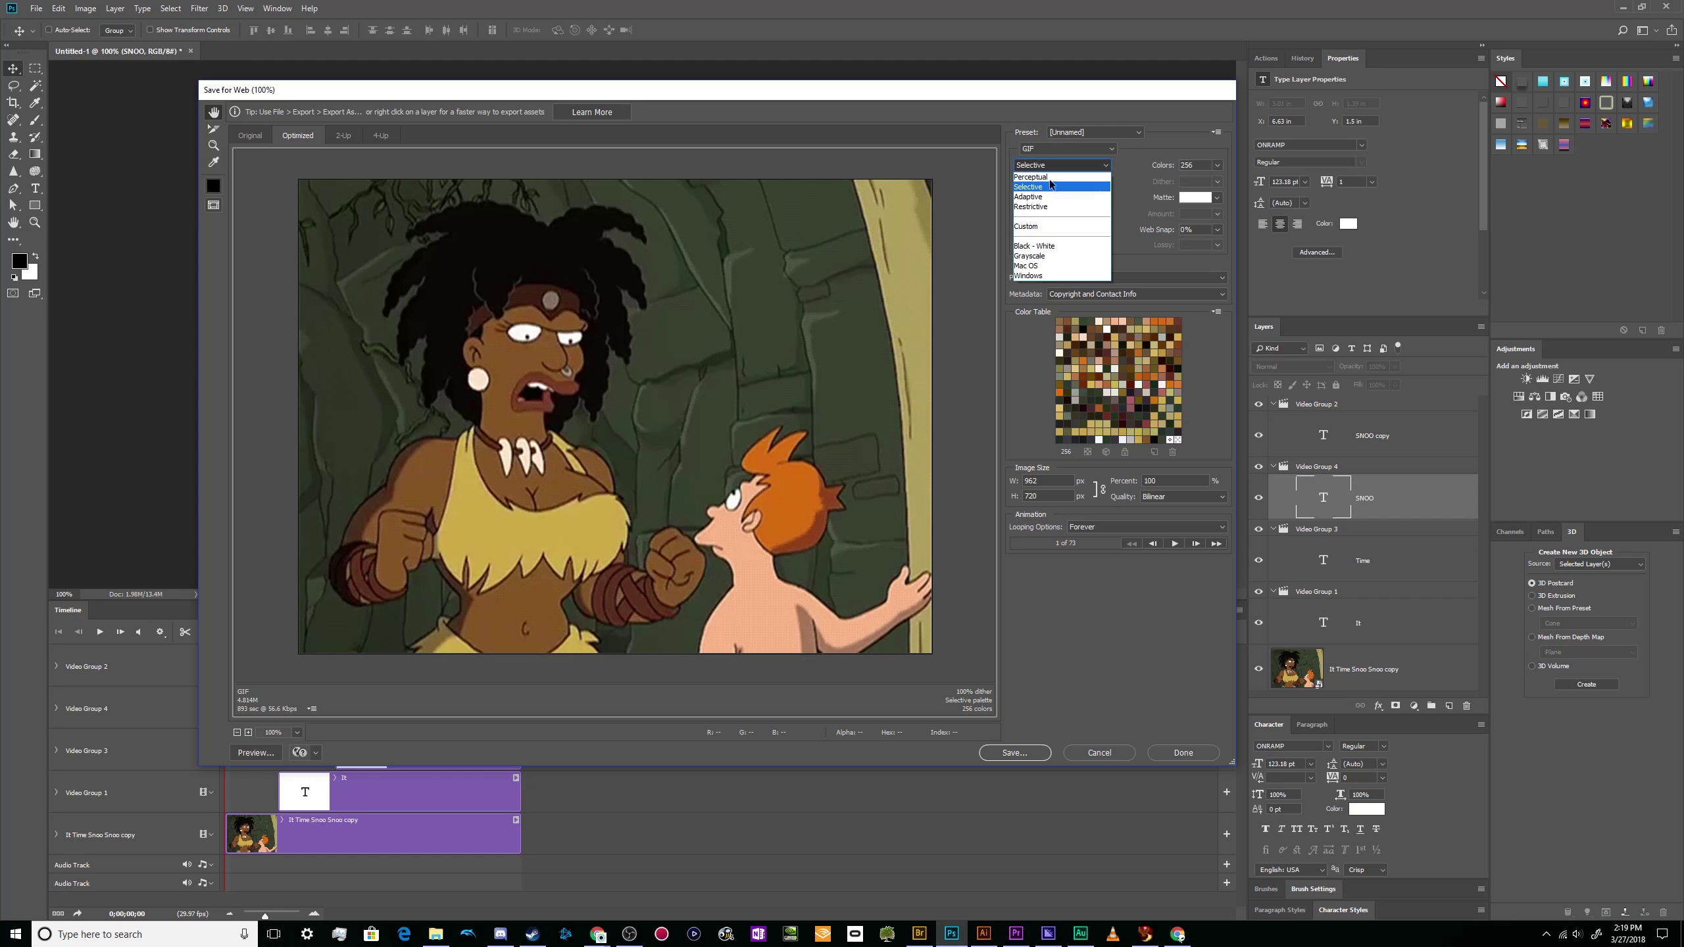
click(1139, 163)
click(1050, 165)
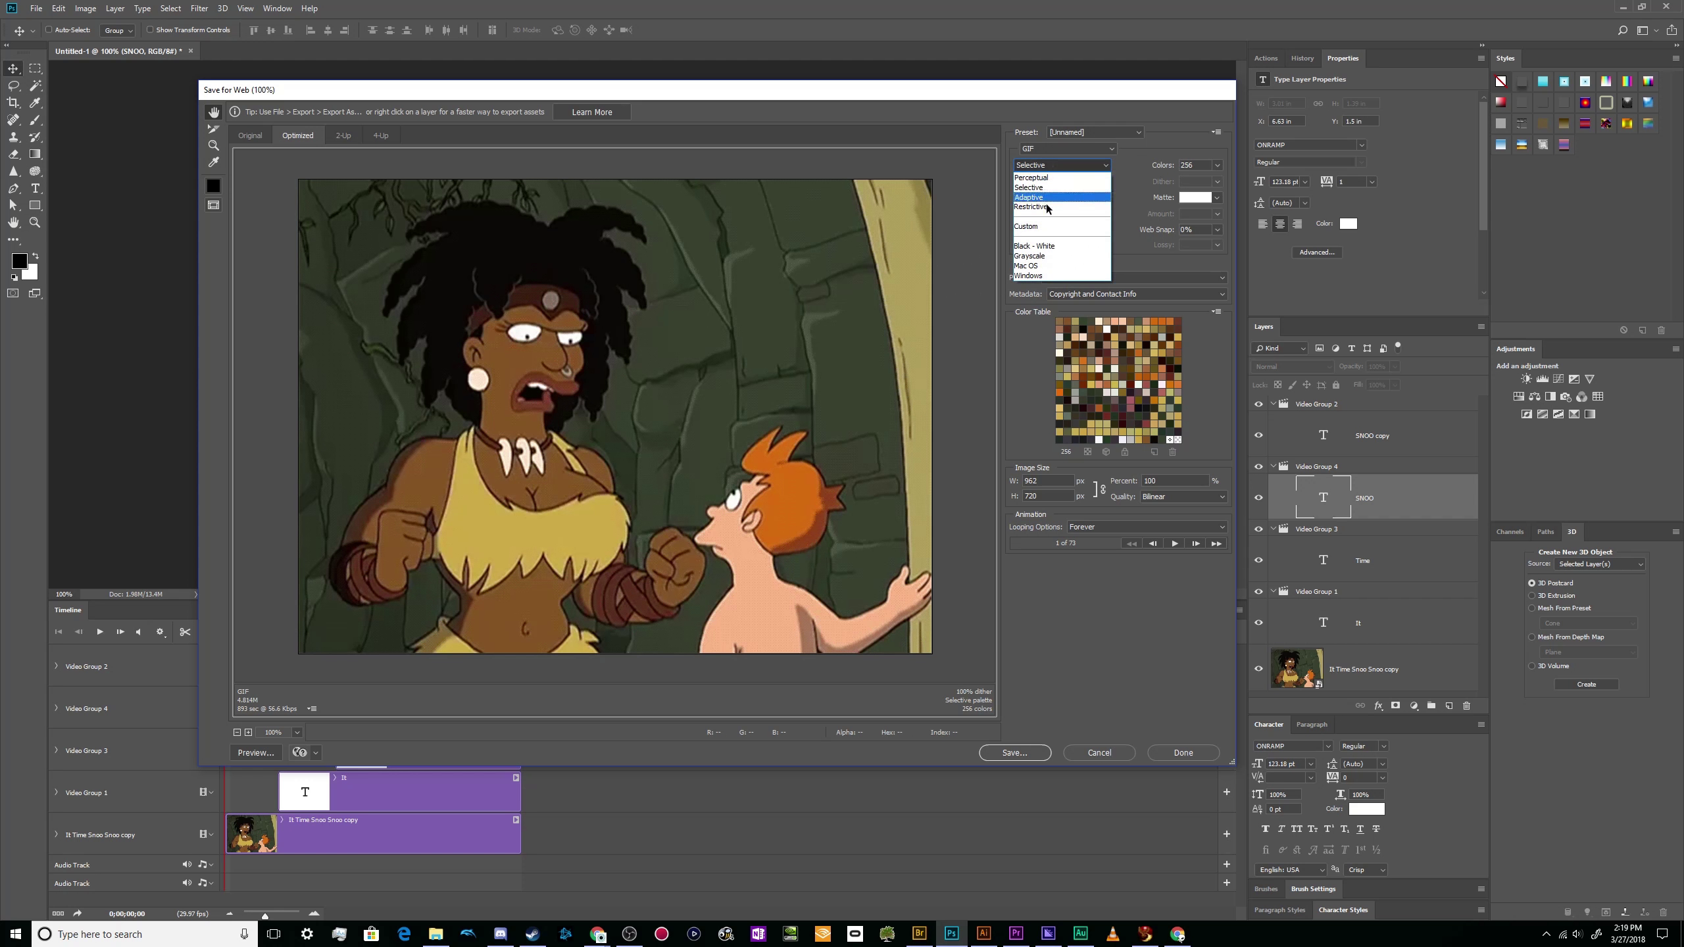
click(1135, 166)
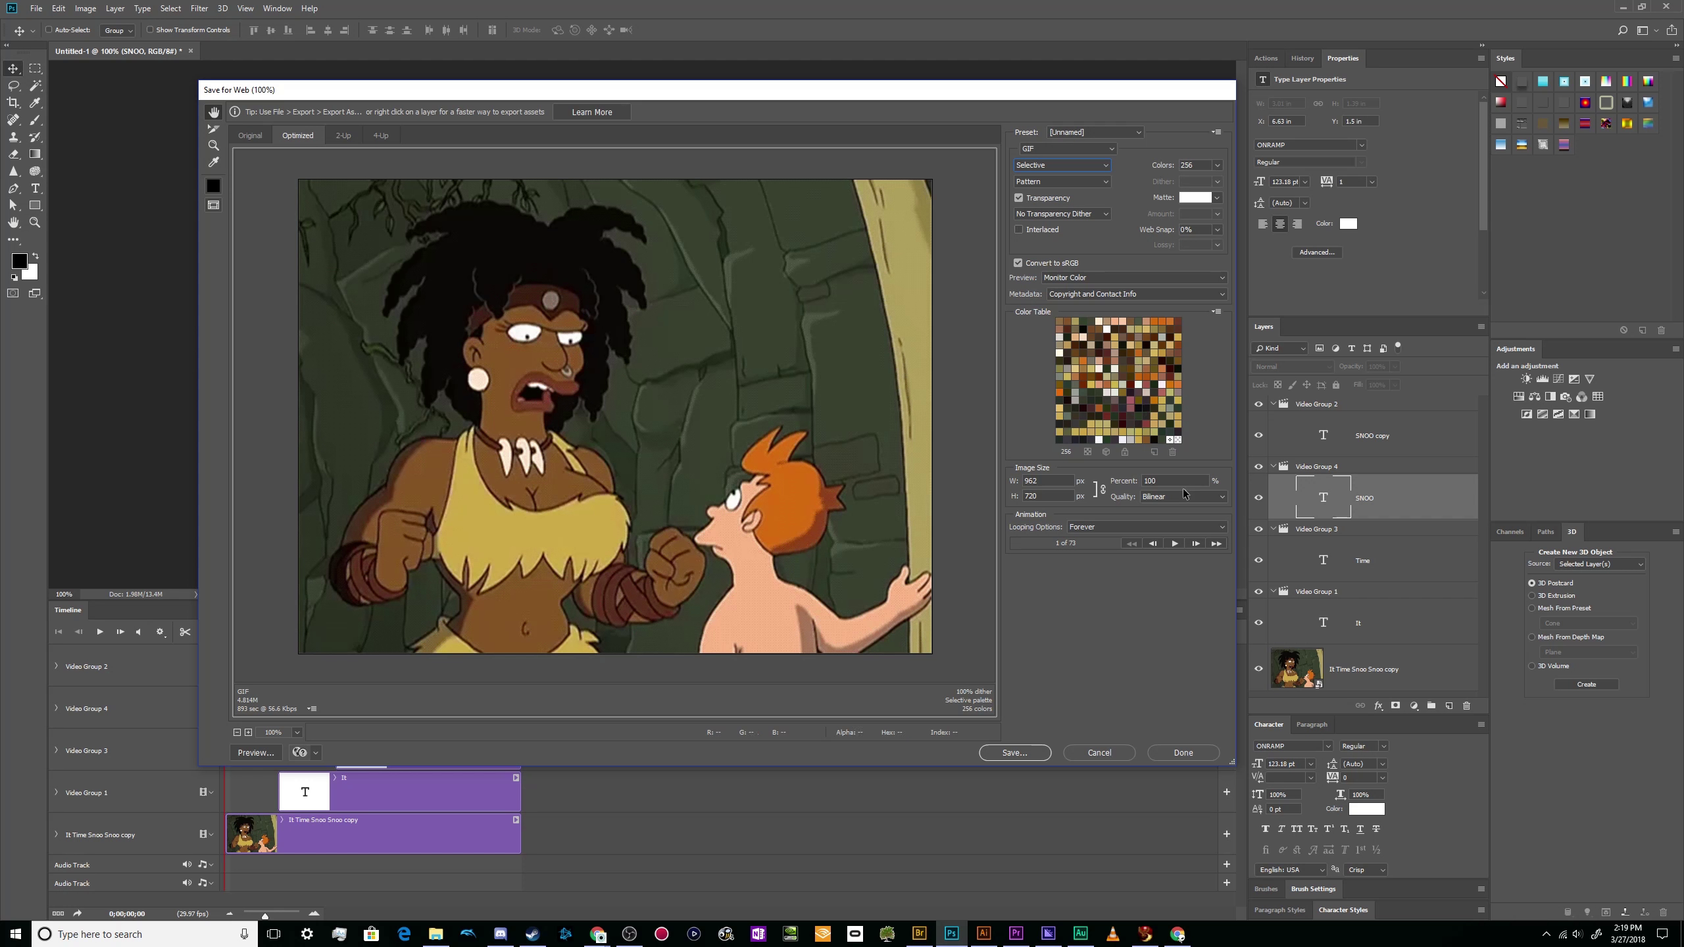
click(1158, 481)
click(1194, 230)
- Save the GIF into the Footage (E:) drive, starting the file name 'Death by'
click(1014, 753)
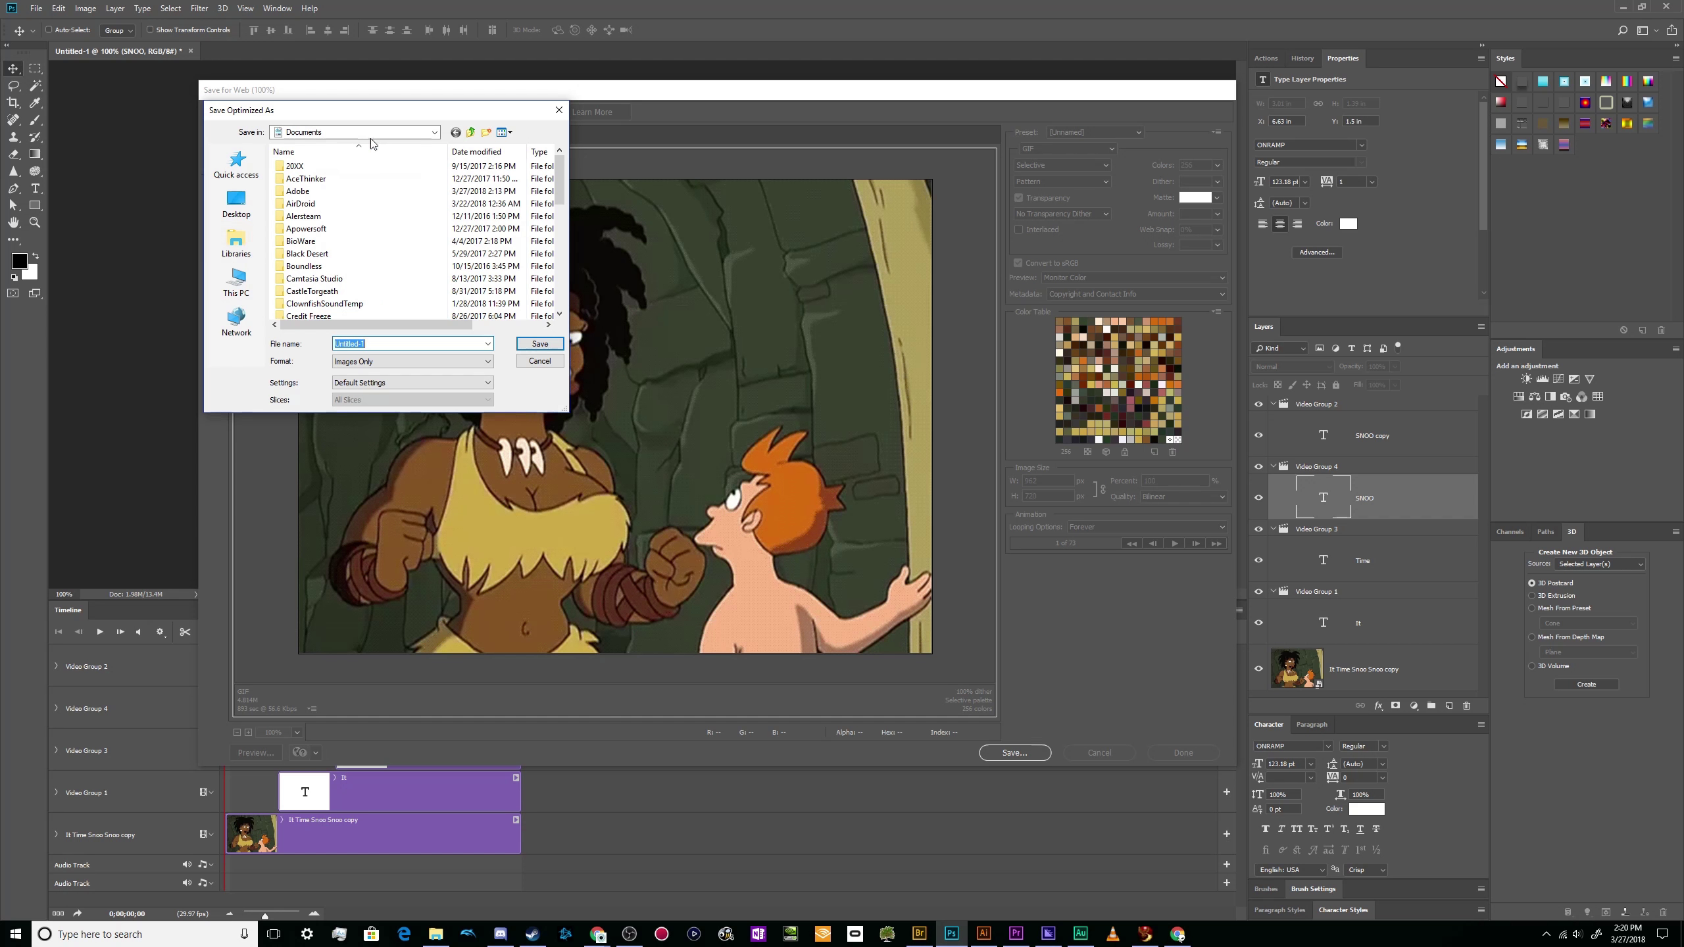
click(382, 133)
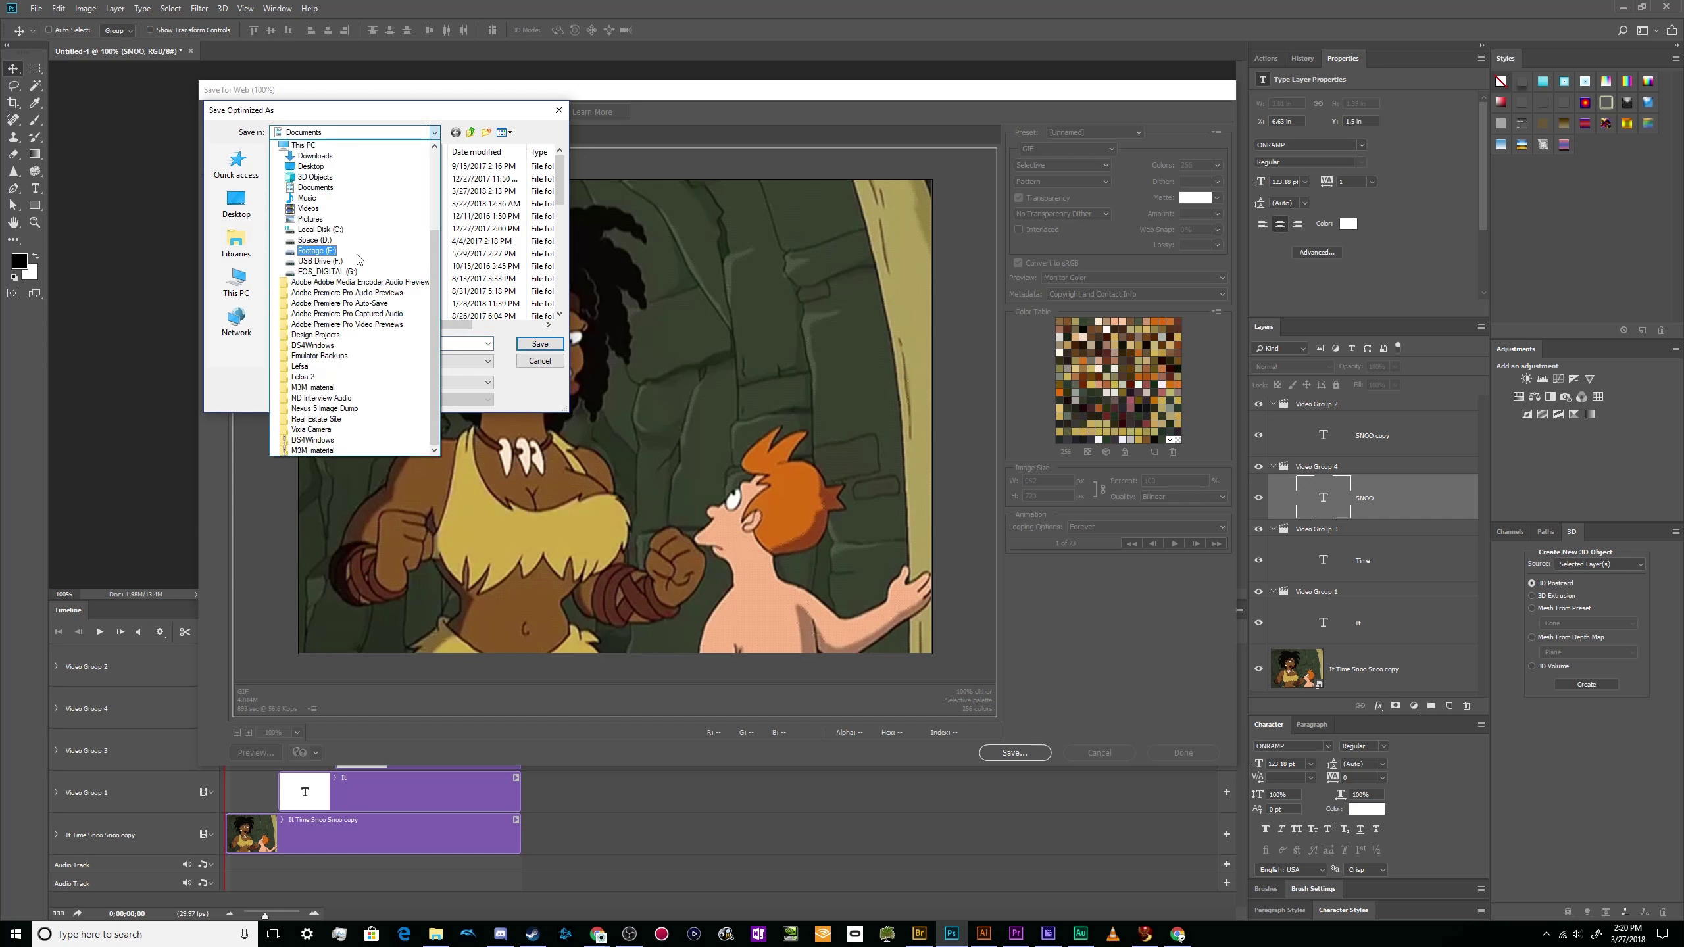
scroll(356, 304, up, 4)
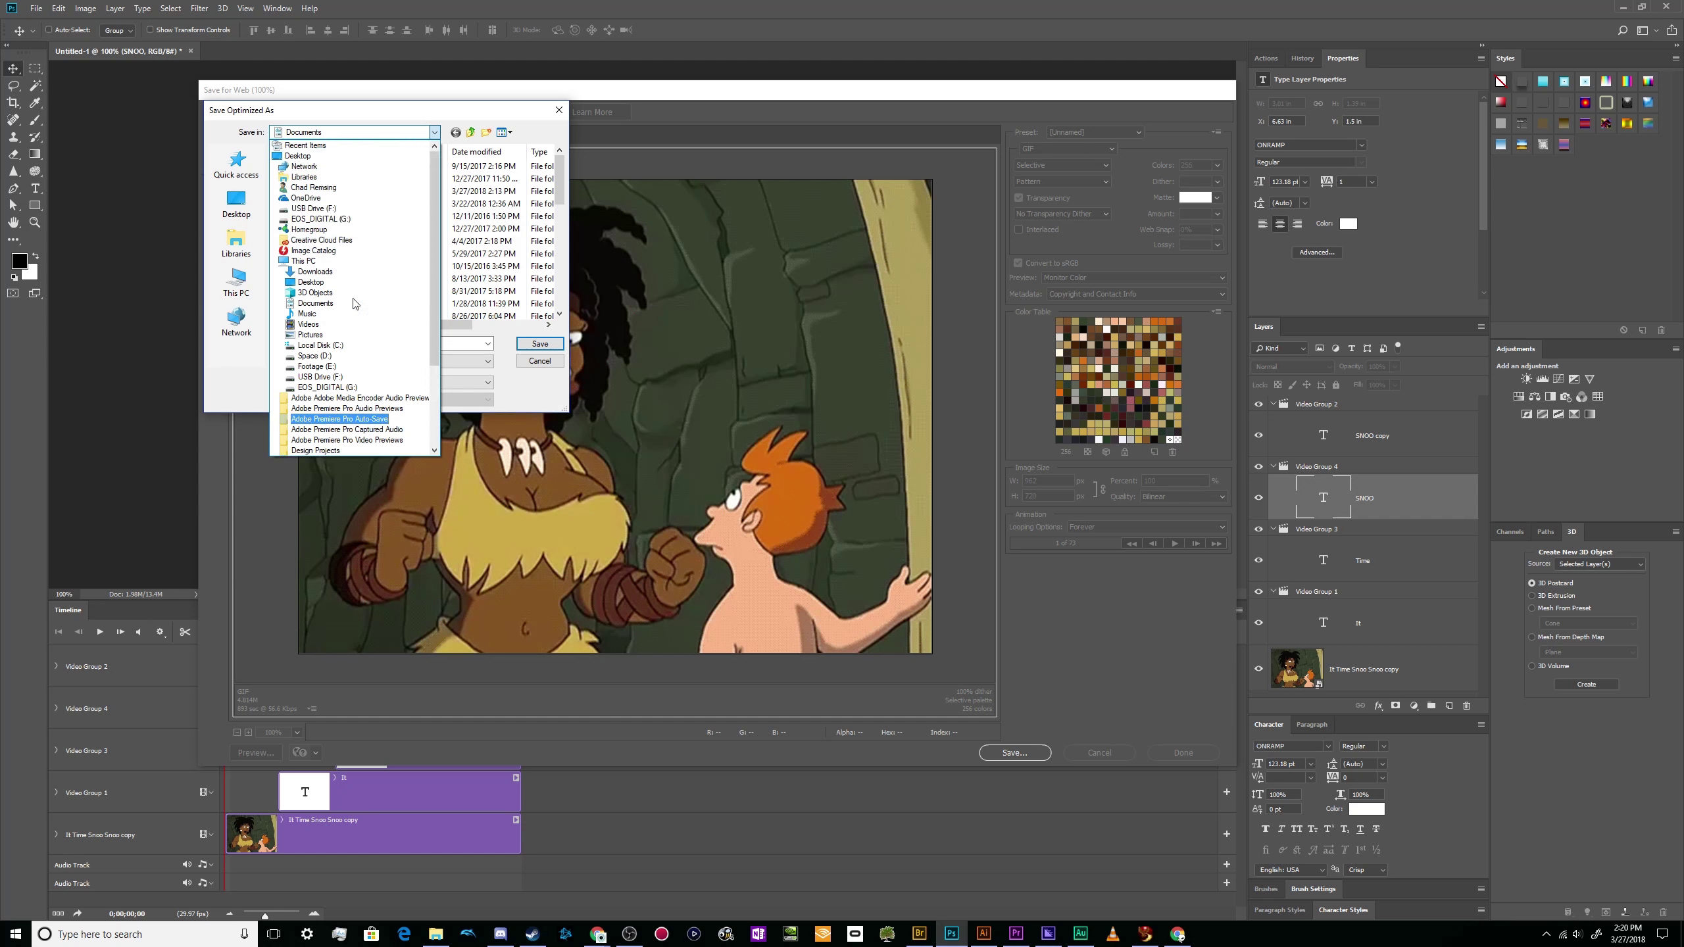
click(341, 367)
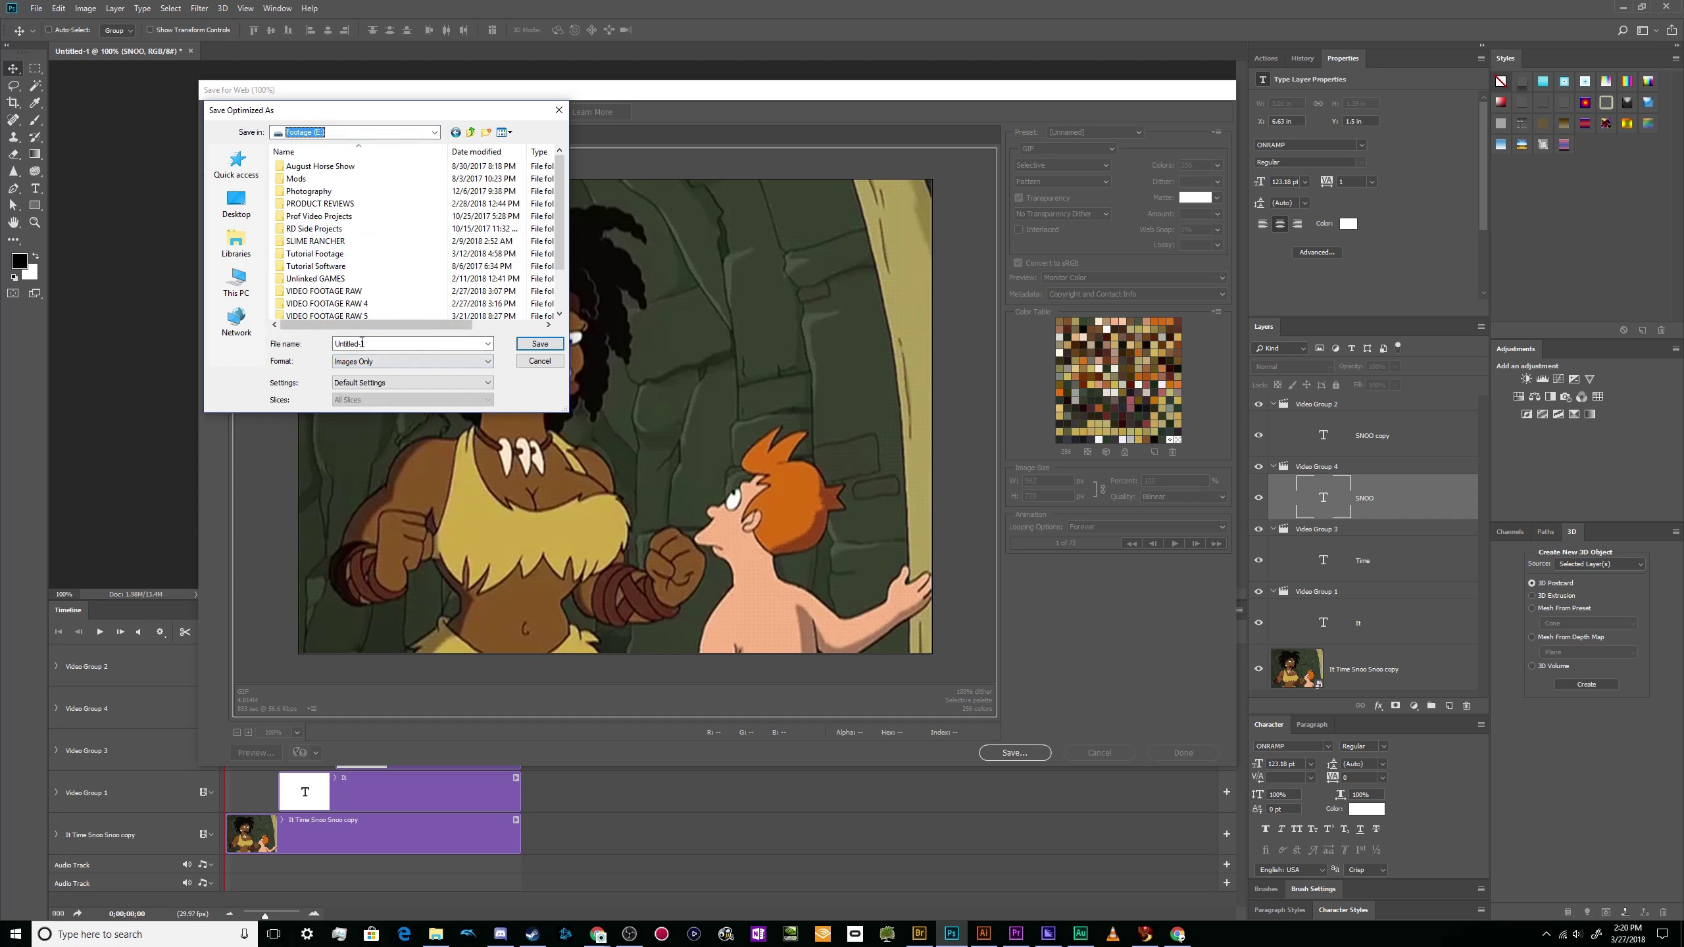
text(Death by)
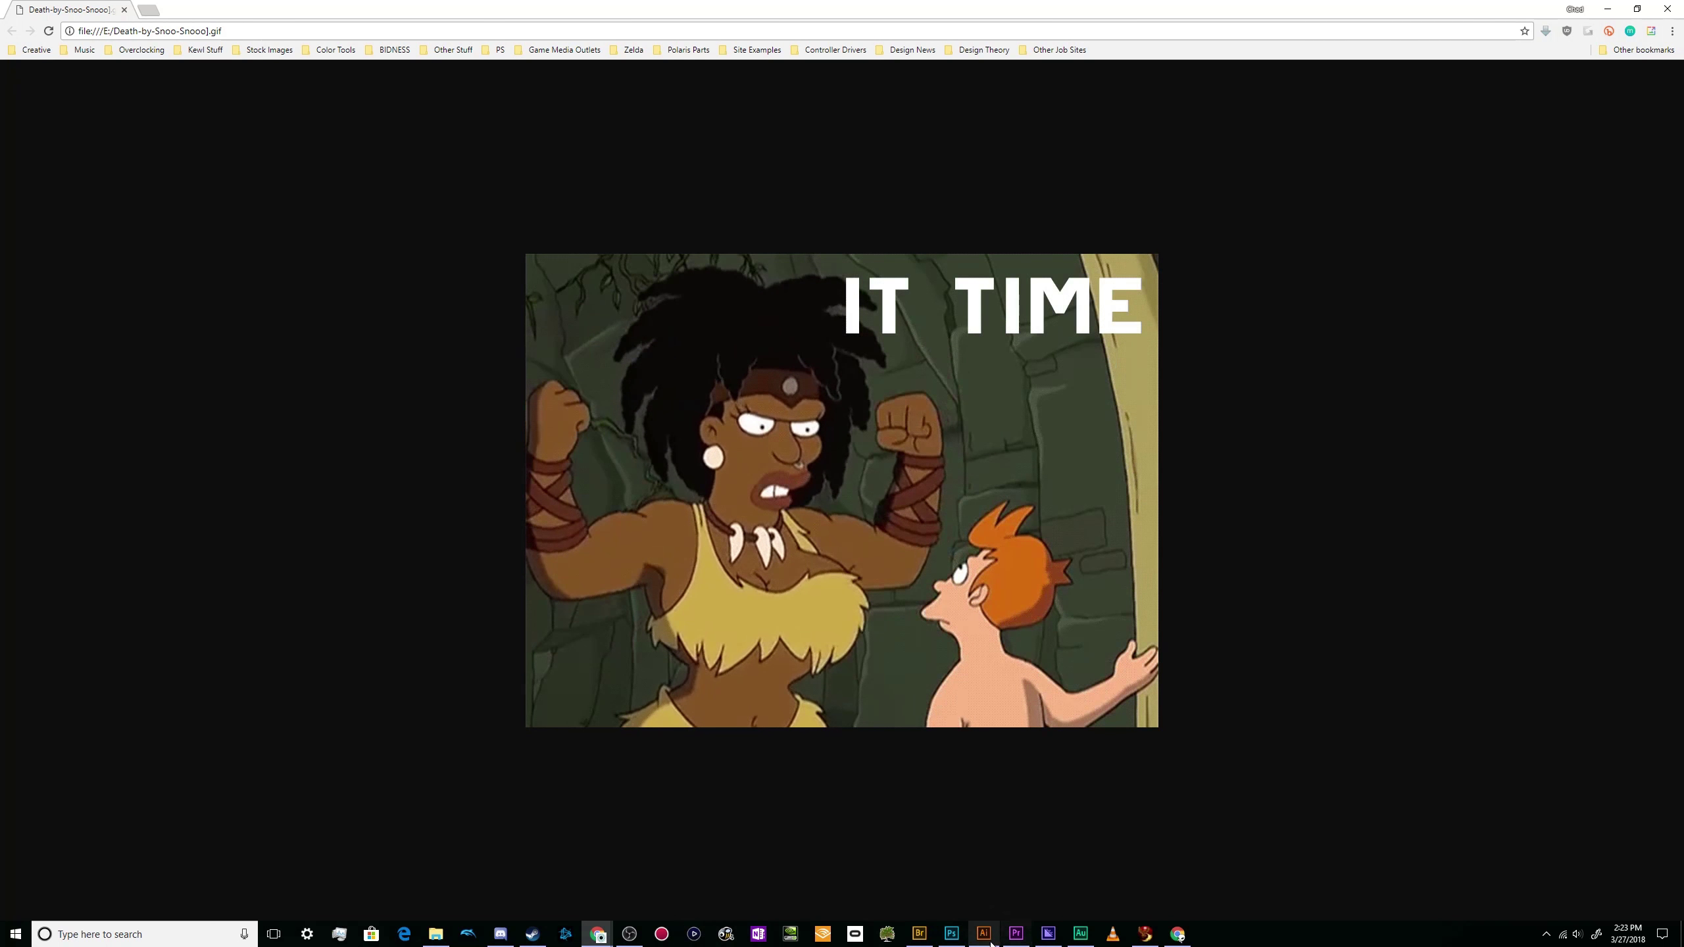
- Back in Photoshop, drag the four caption clips earlier and replay from the start
click(949, 936)
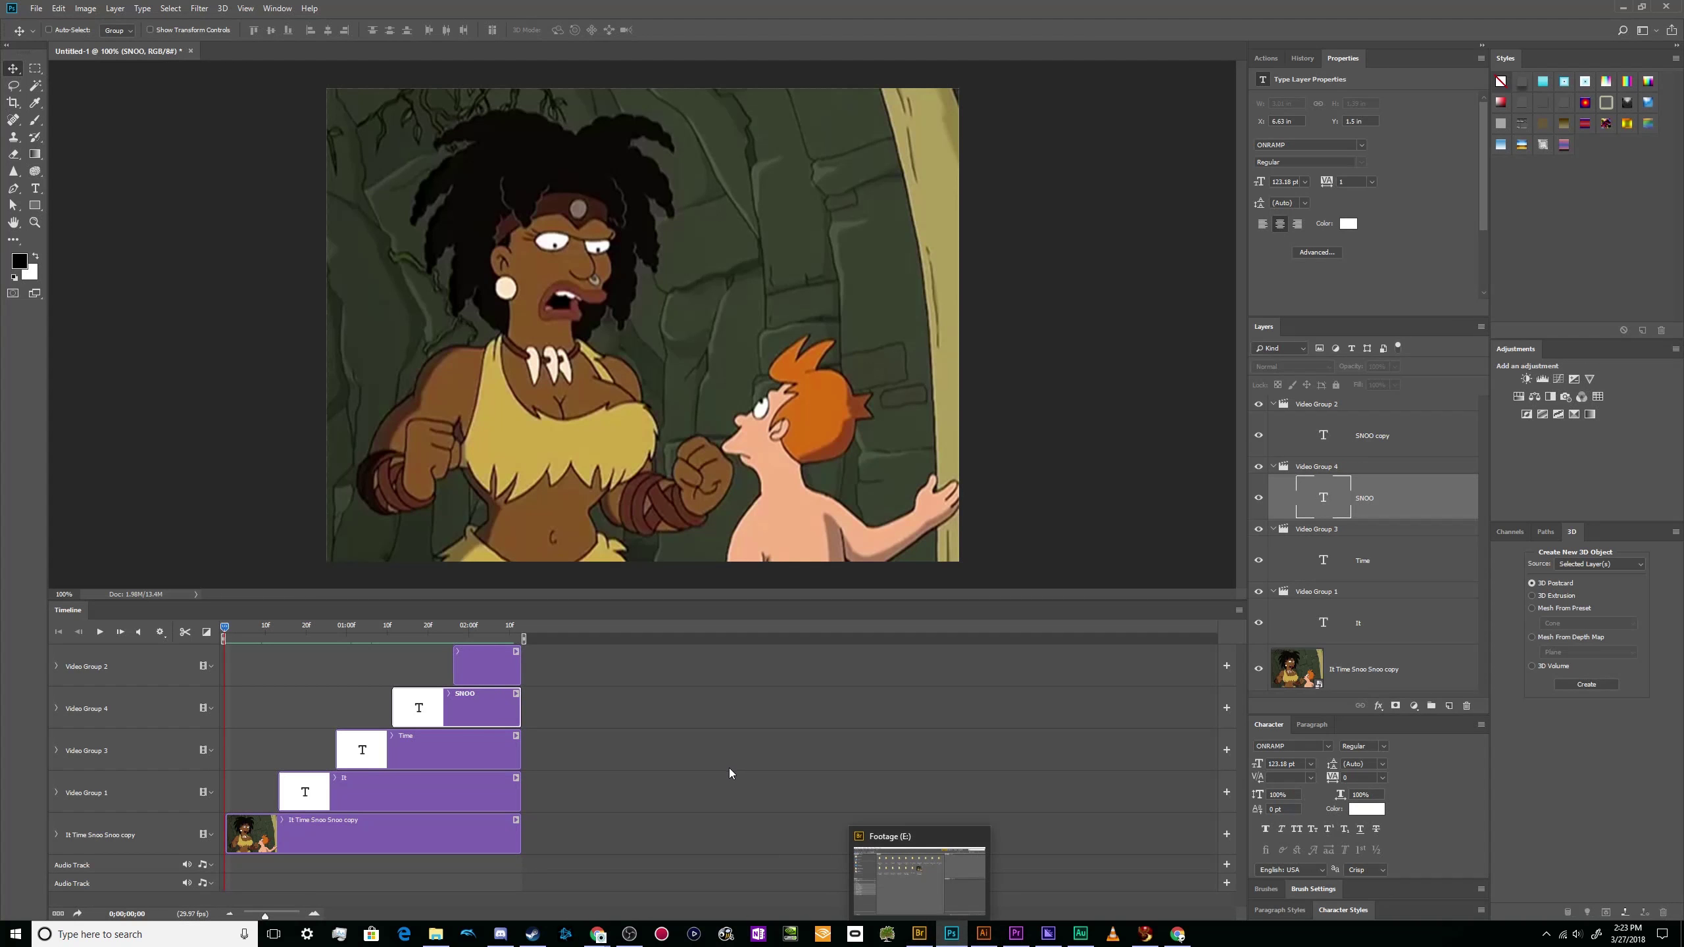
shift+click(473, 717)
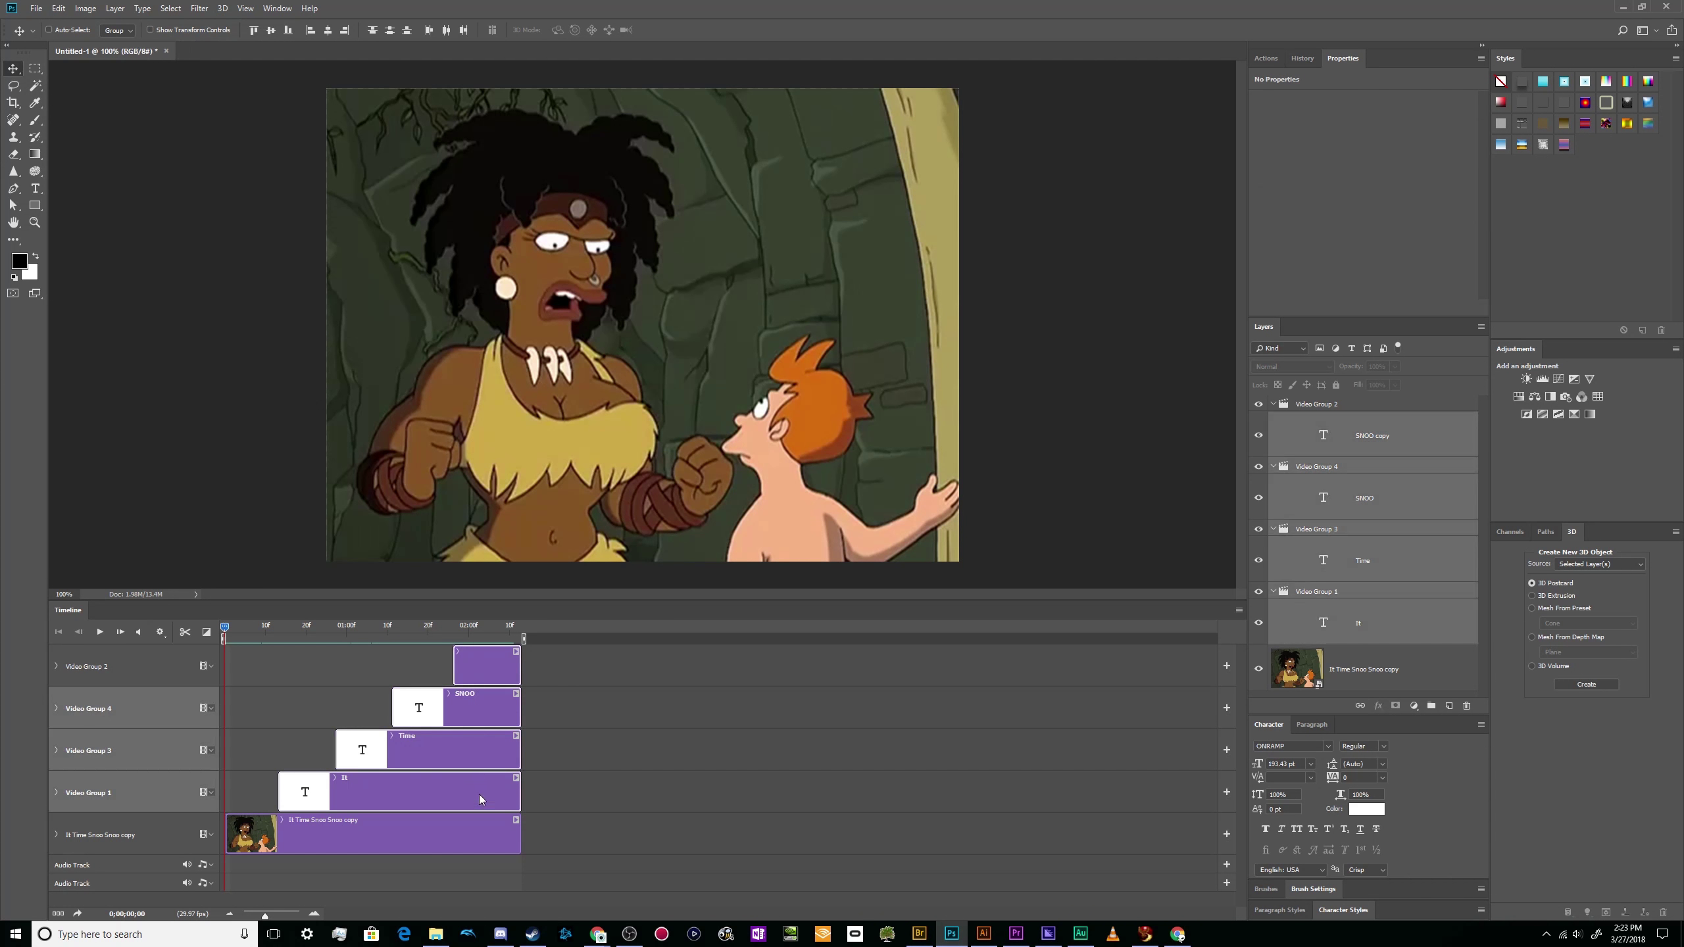
drag(479, 796, 516, 669)
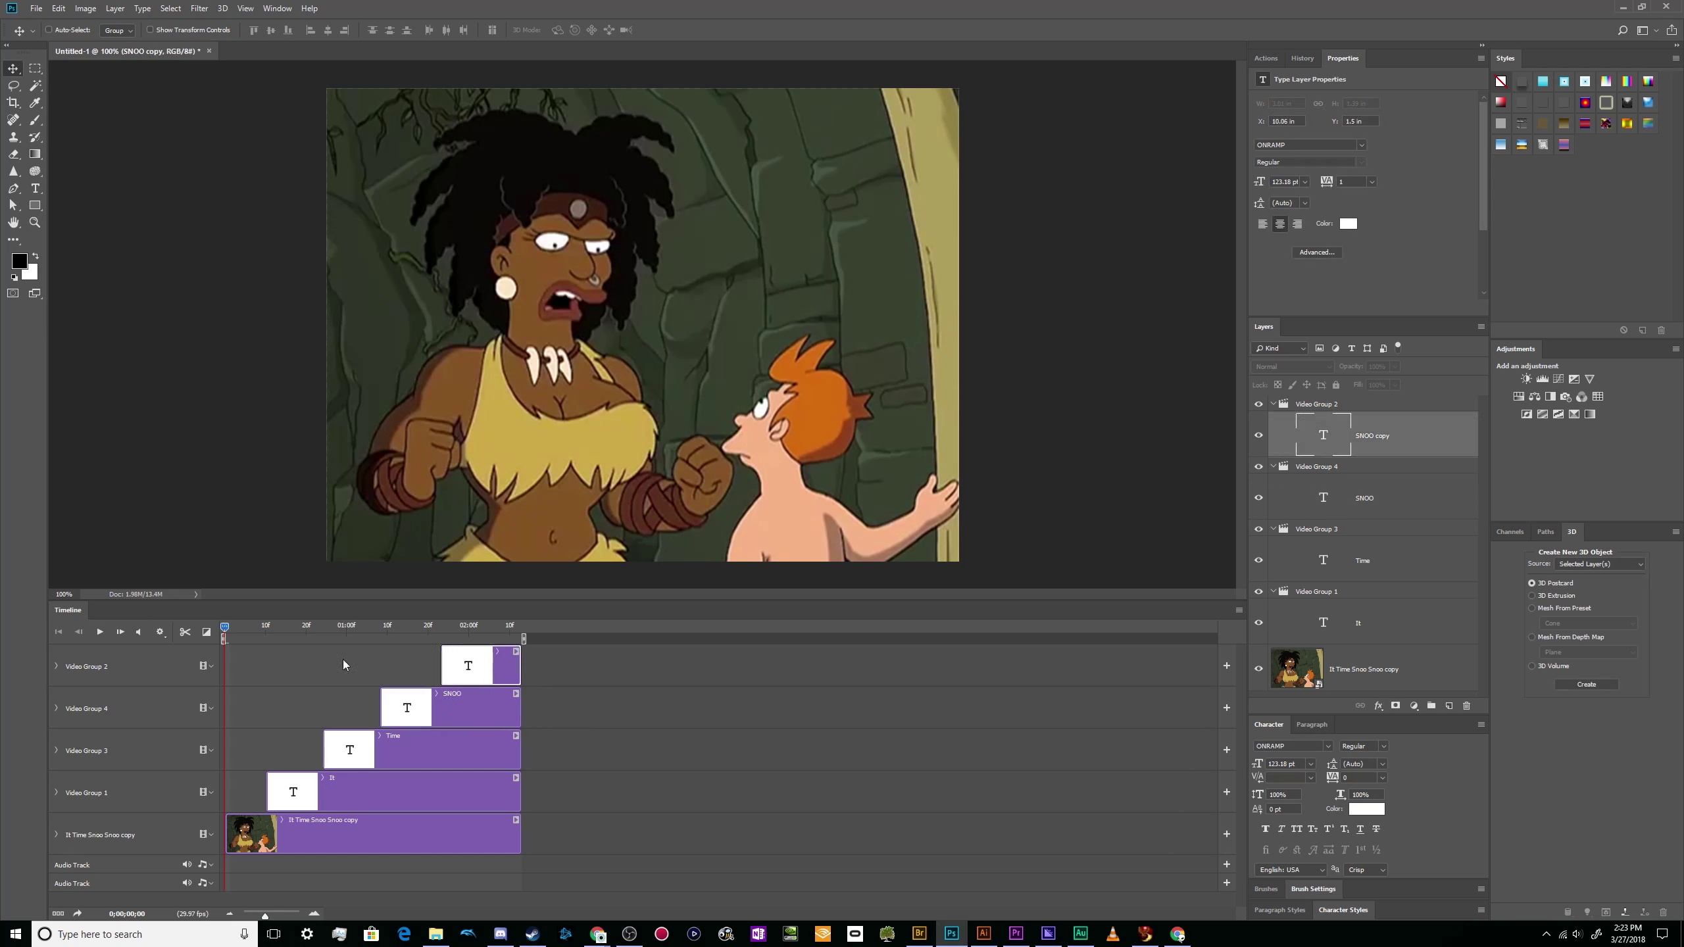
drag(277, 628, 225, 627)
key(space)
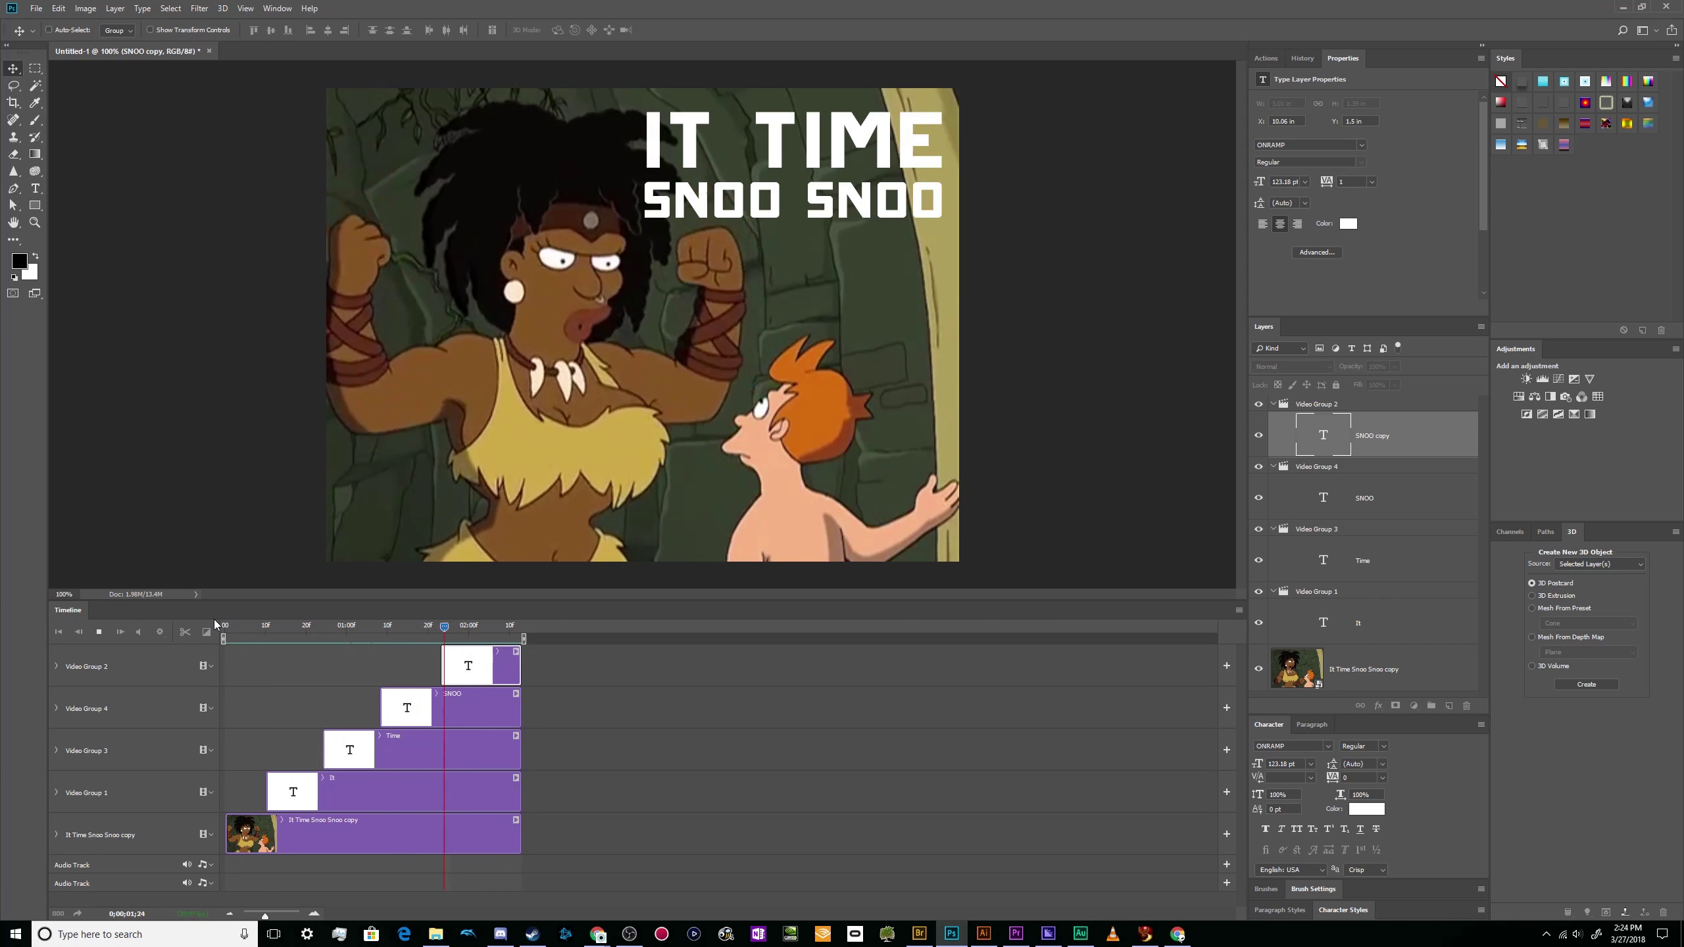
- Stop playback with the IT TIME caption on screen
click(281, 674)
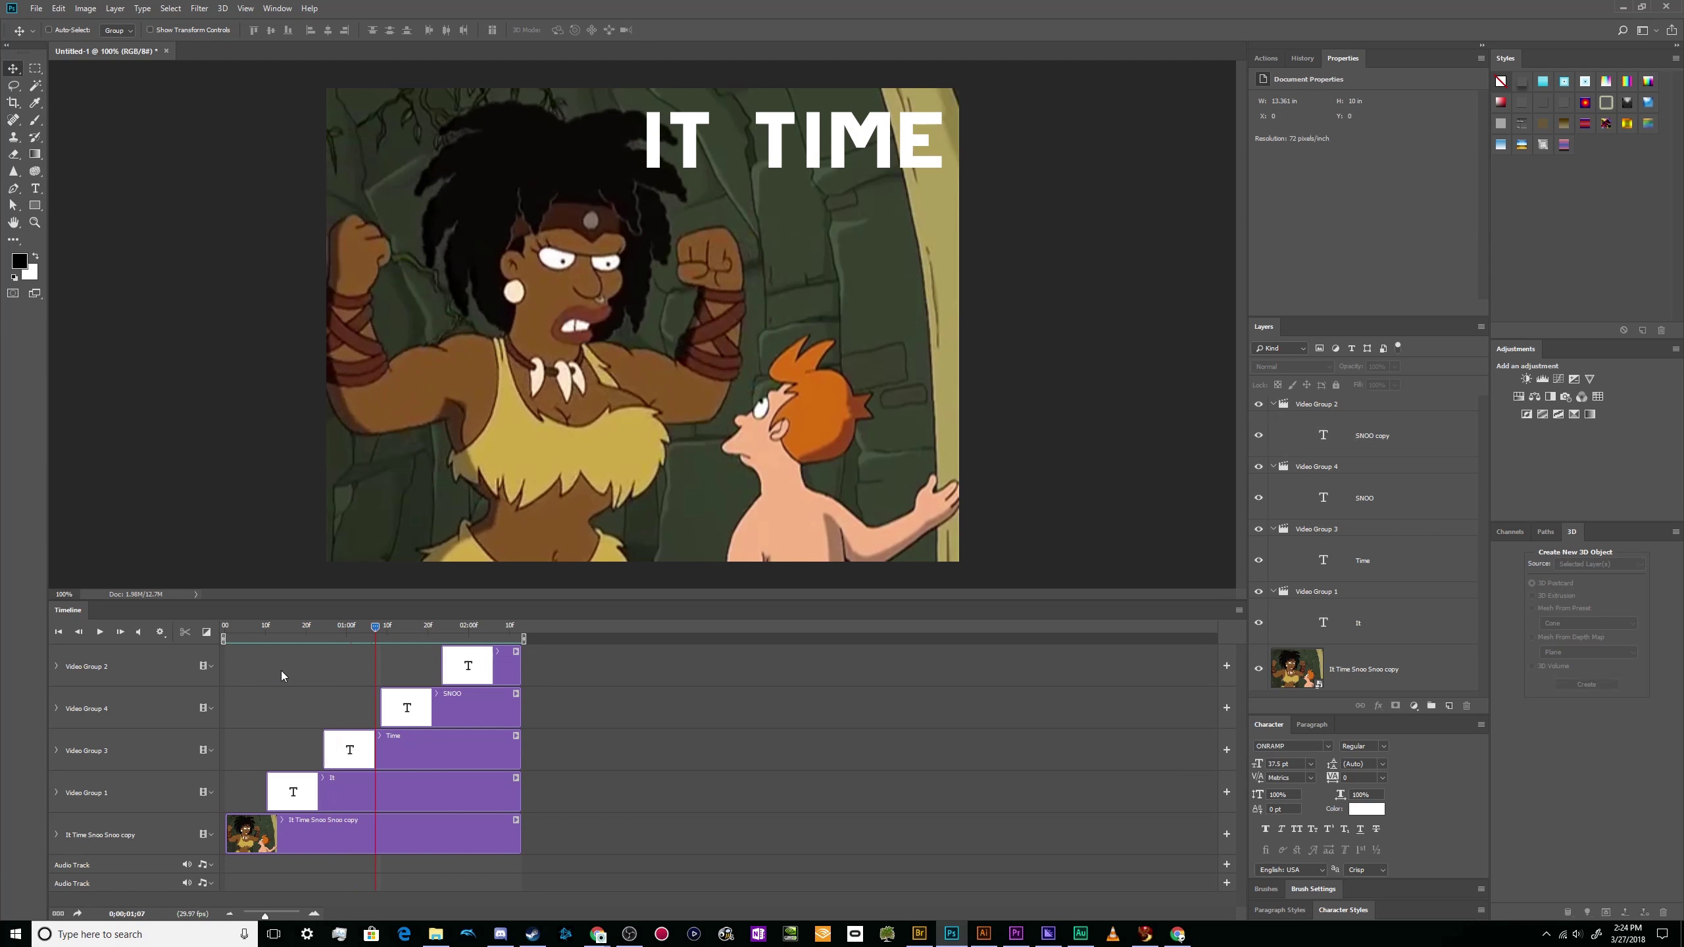